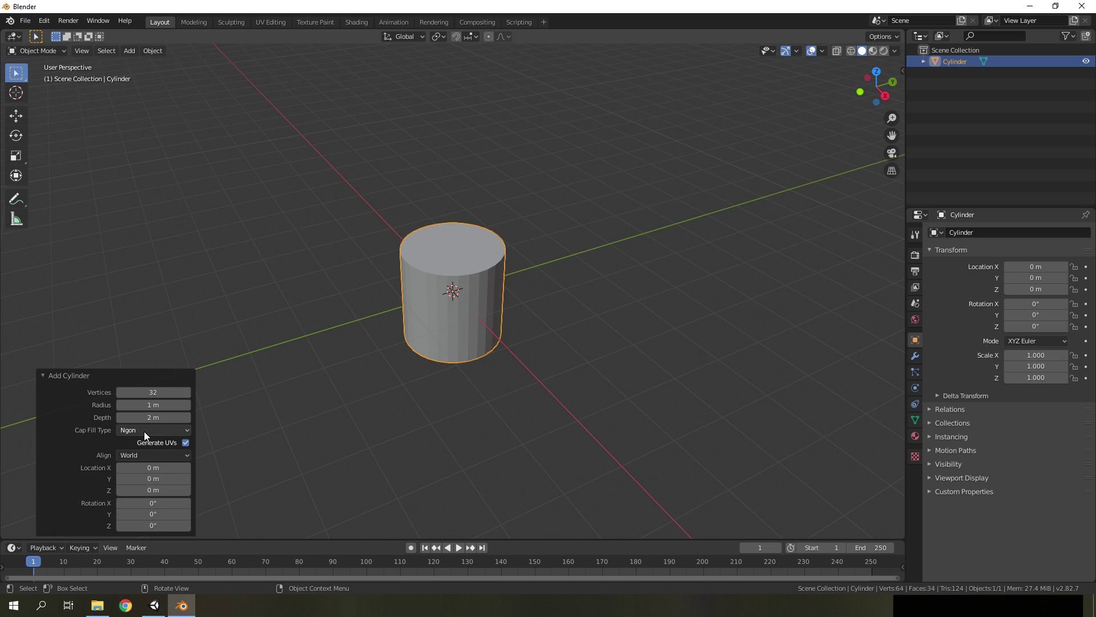
- Set the new cylinder's cap fill type to Nothing so both ends are open
click(144, 430)
click(142, 441)
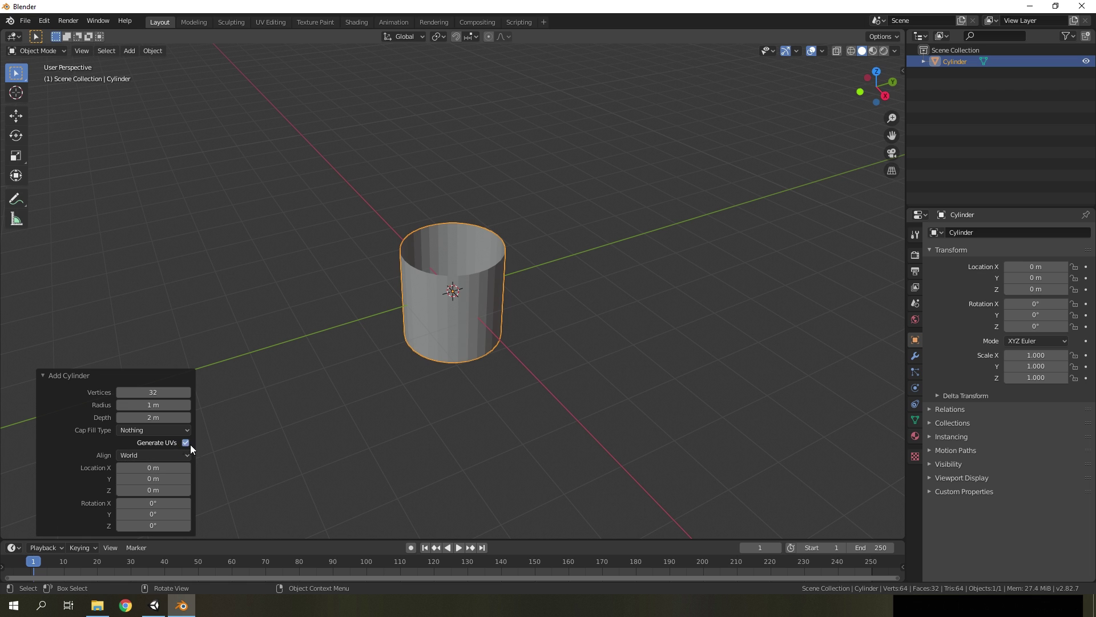
scroll(489, 384, up, 2)
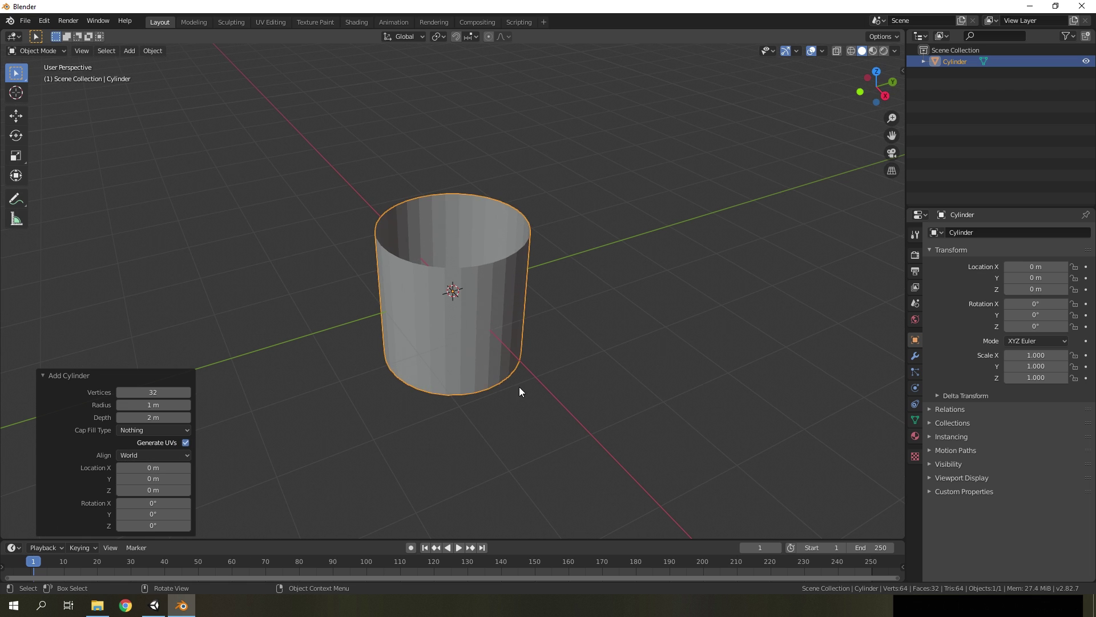
middle_drag(519, 386, 491, 371)
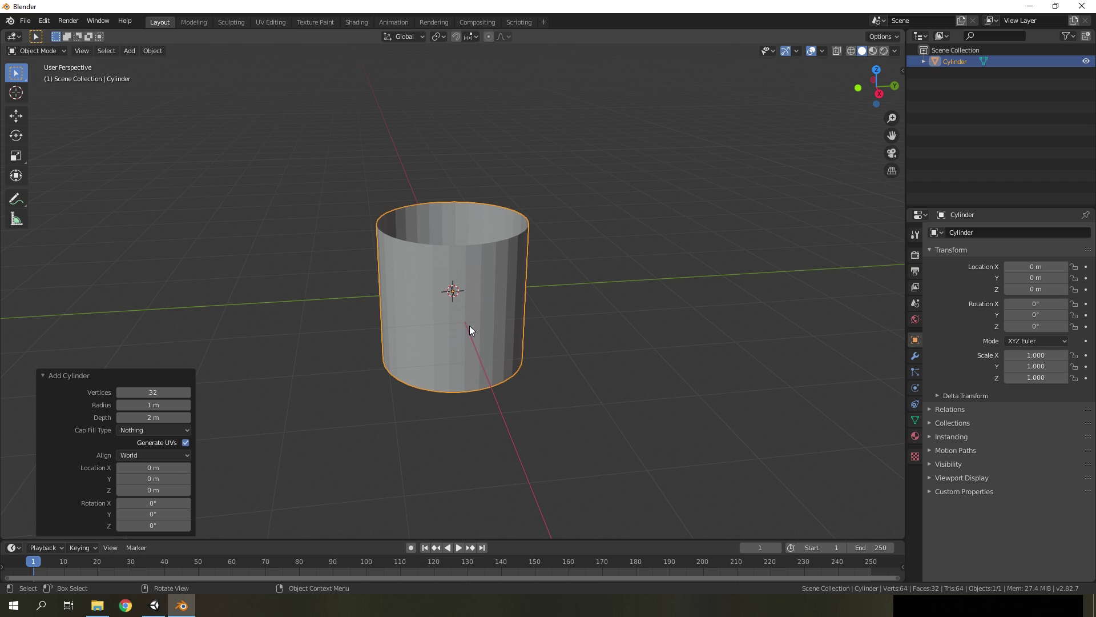
- Enter Edit Mode on the cylinder and add five evenly spaced horizontal loop cuts around its wall
key(Tab)
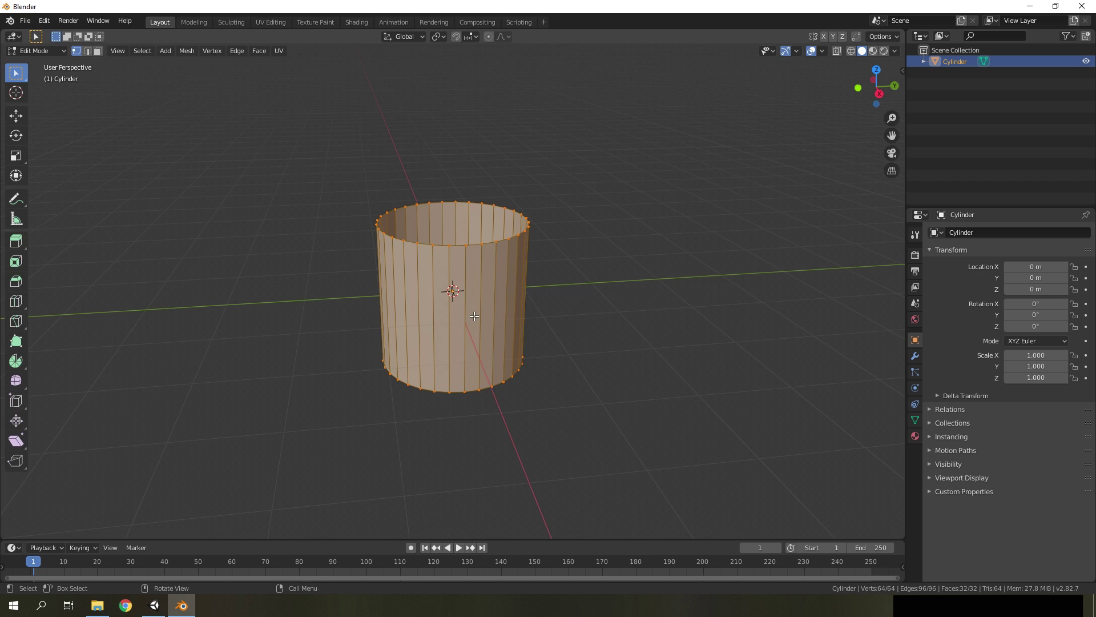
key(ctrl)
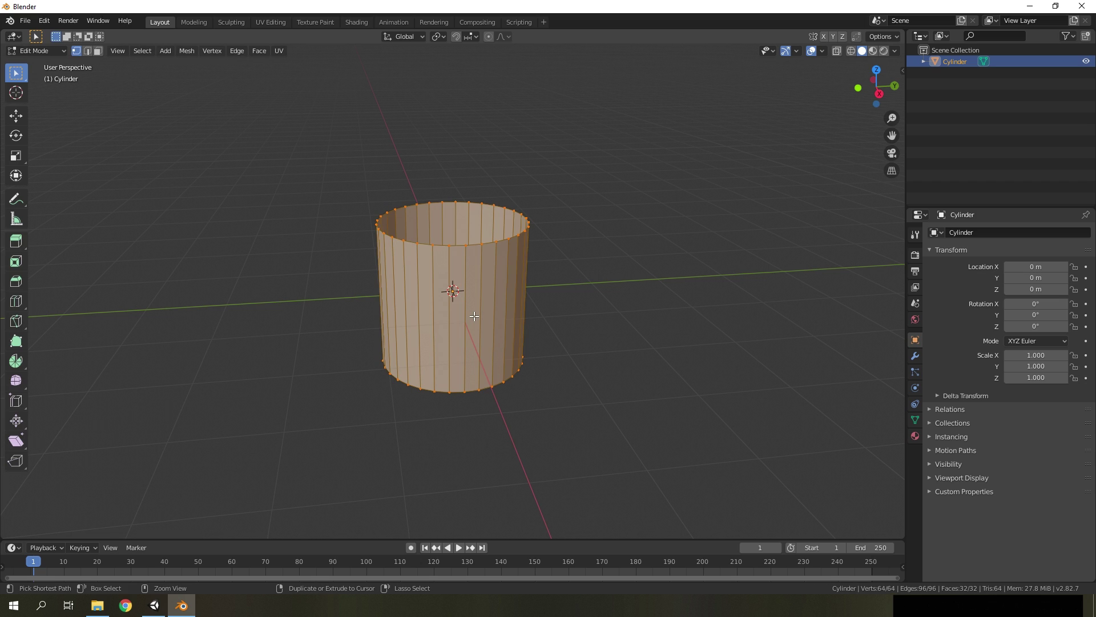
key(ctrl+r)
scroll(474, 316, up, 4)
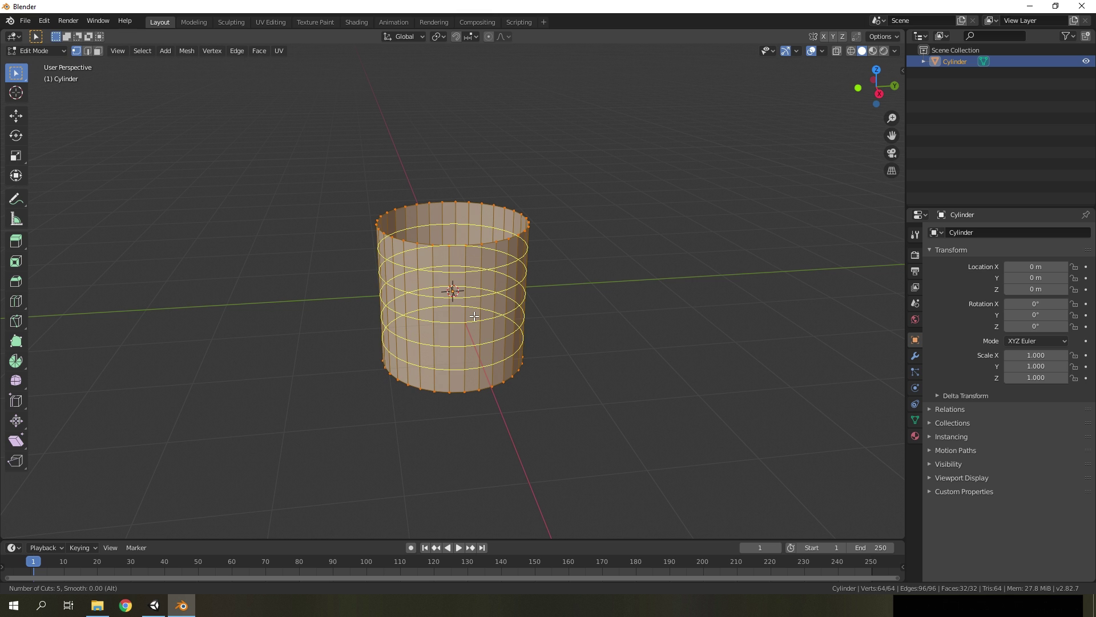
click(474, 315)
right_click(474, 316)
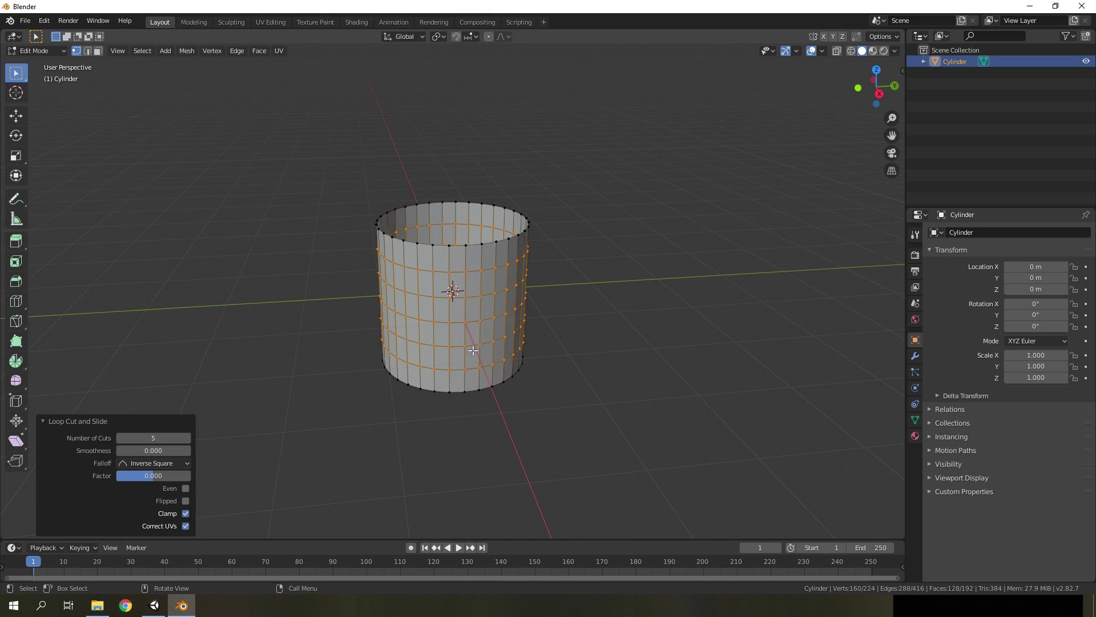
- Scale the middle edge loop of the cylinder outward by a factor of about 2.05
alt+click(456, 322)
middle_drag(469, 322, 551, 342)
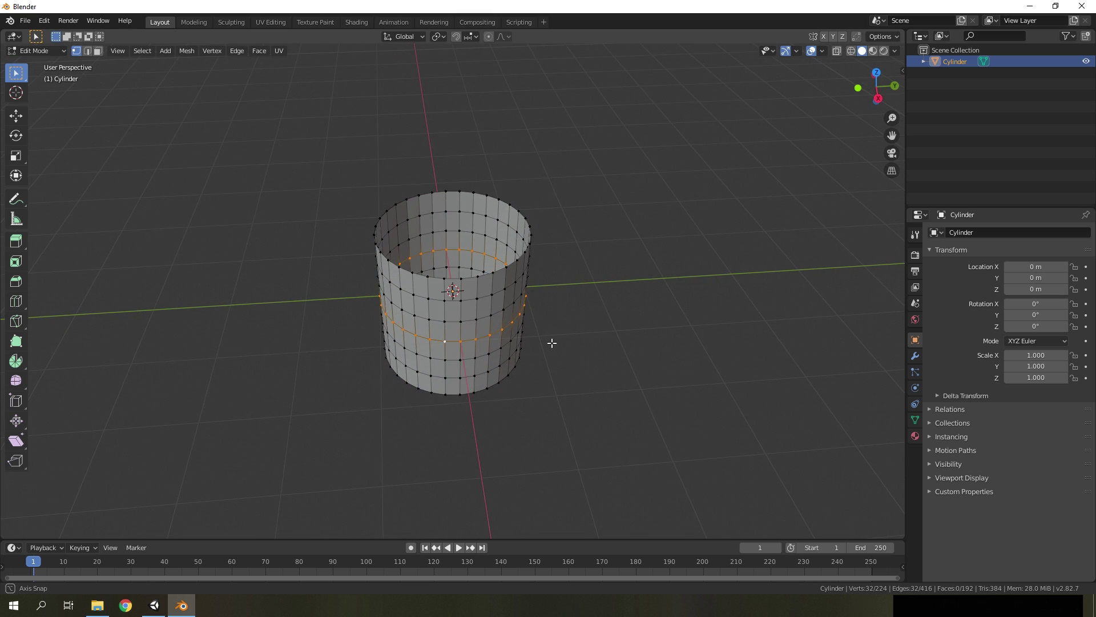
key(e)
key(s)
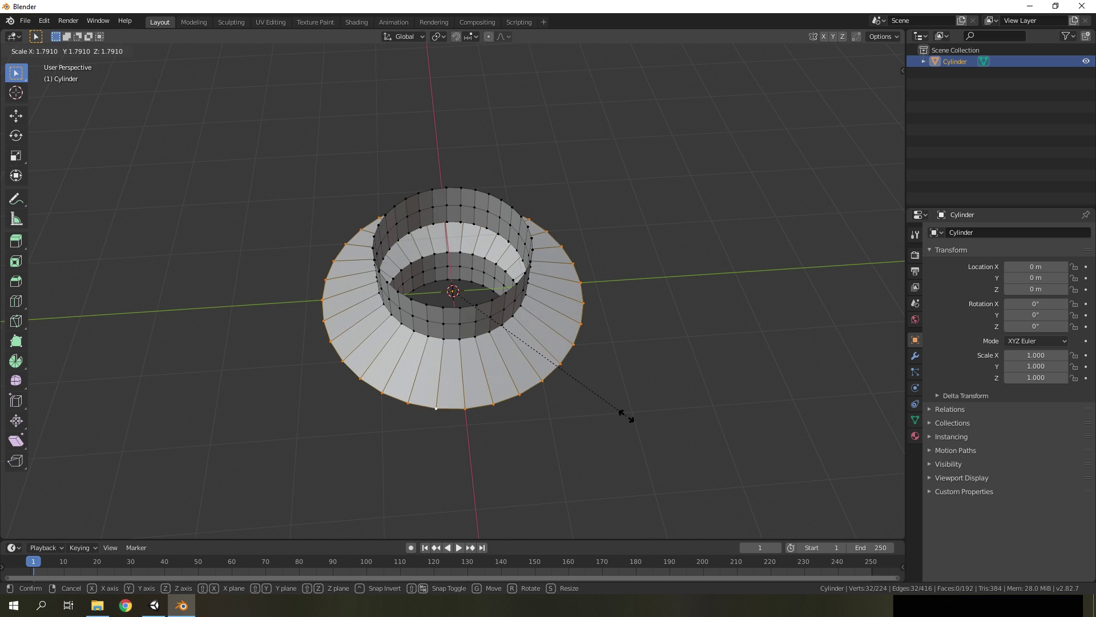
click(645, 438)
- Select the two edge loops above and the two below the middle loop and scale them outward by about 1.65
middle_drag(645, 438, 570, 313)
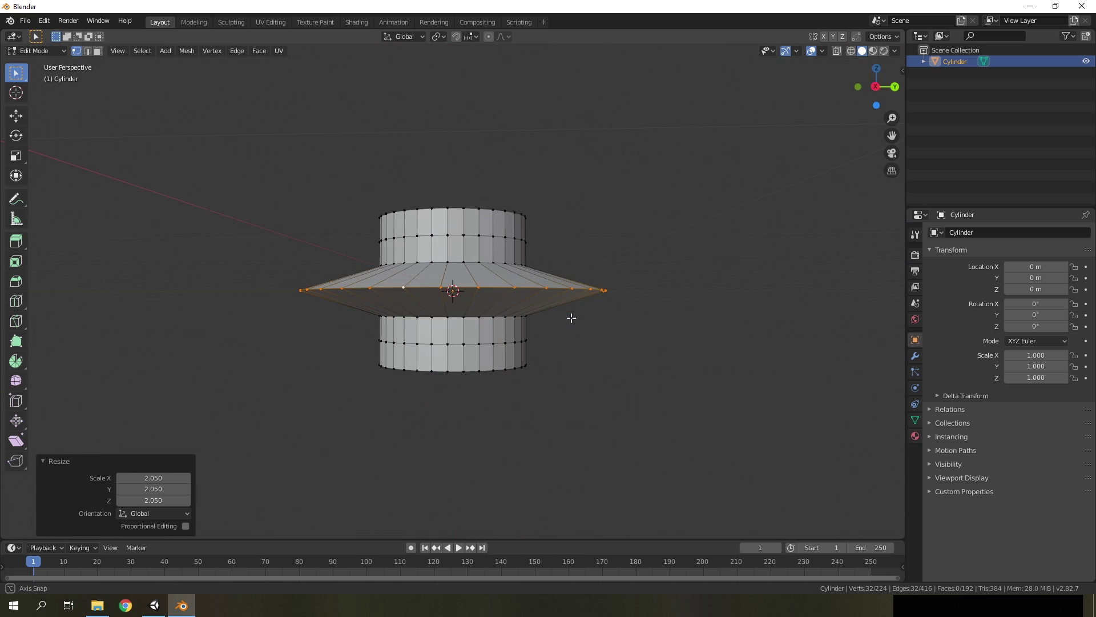
alt+click(447, 316)
alt+shift+click(451, 343)
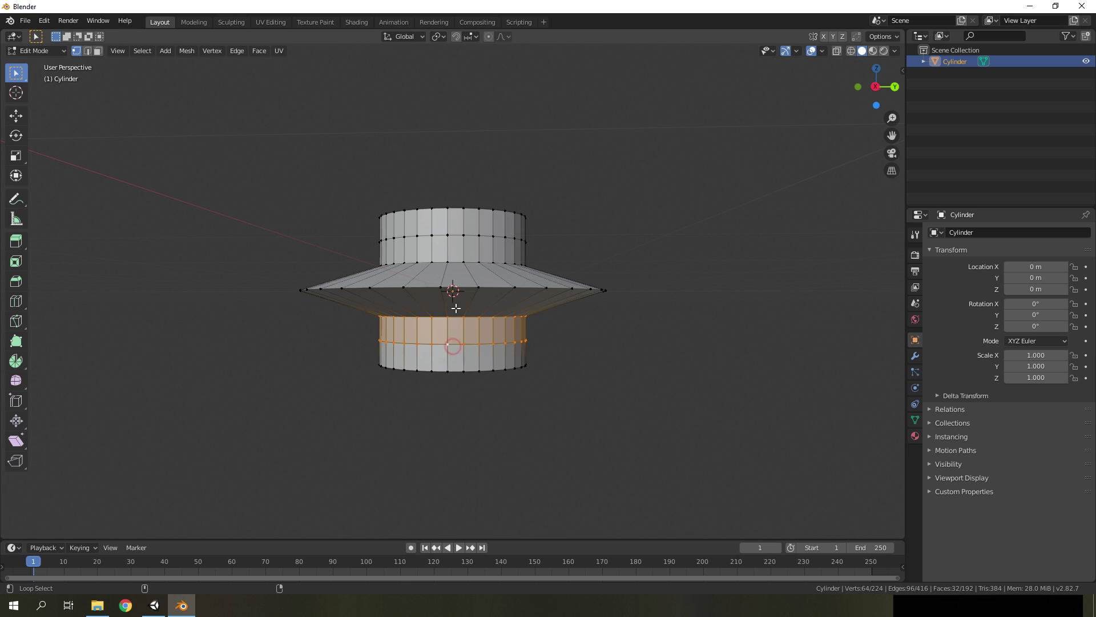
alt+shift+click(453, 261)
alt+shift+click(454, 237)
middle_drag(454, 237, 546, 346)
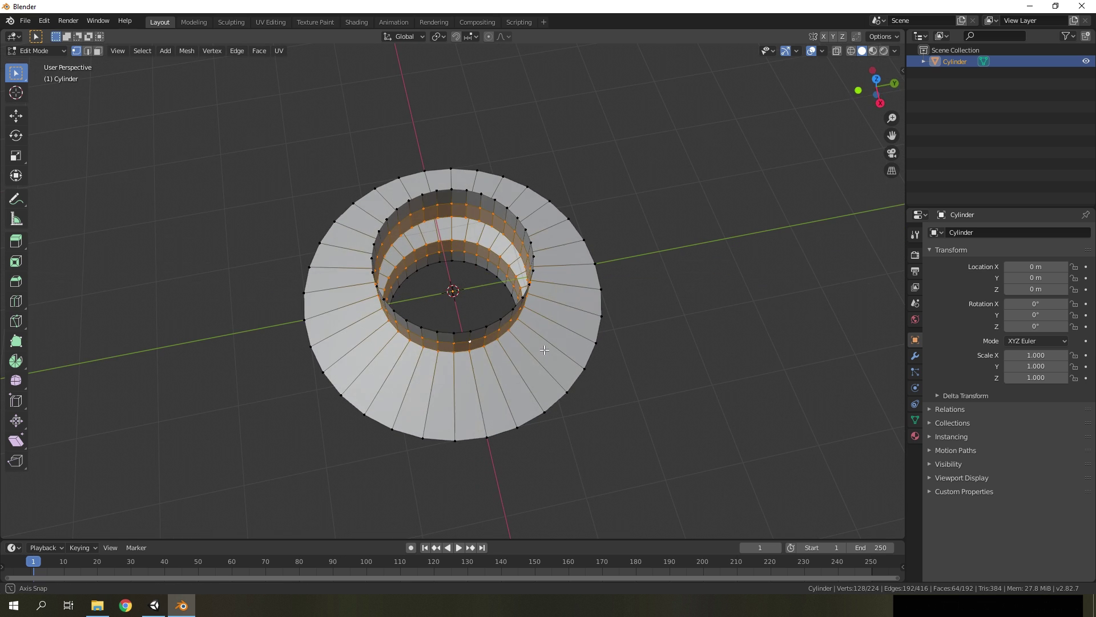
key(s)
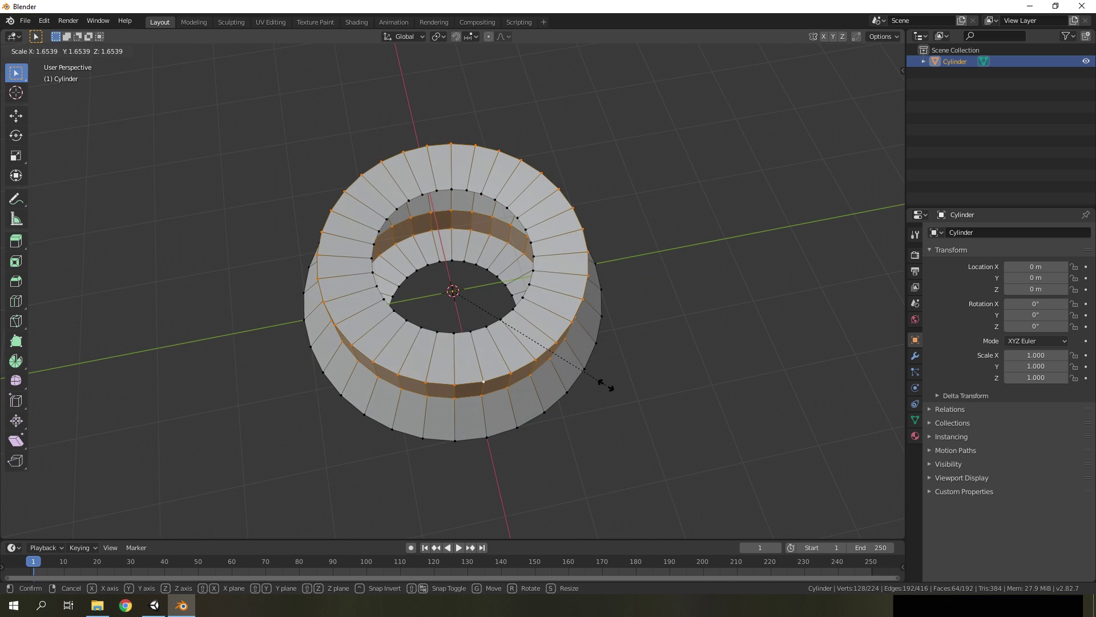
click(604, 384)
- Select the widened edge loops nearest the upper and lower openings and scale them inward to round the profile
alt+click(504, 376)
middle_drag(513, 385, 503, 257)
alt+shift+click(449, 310)
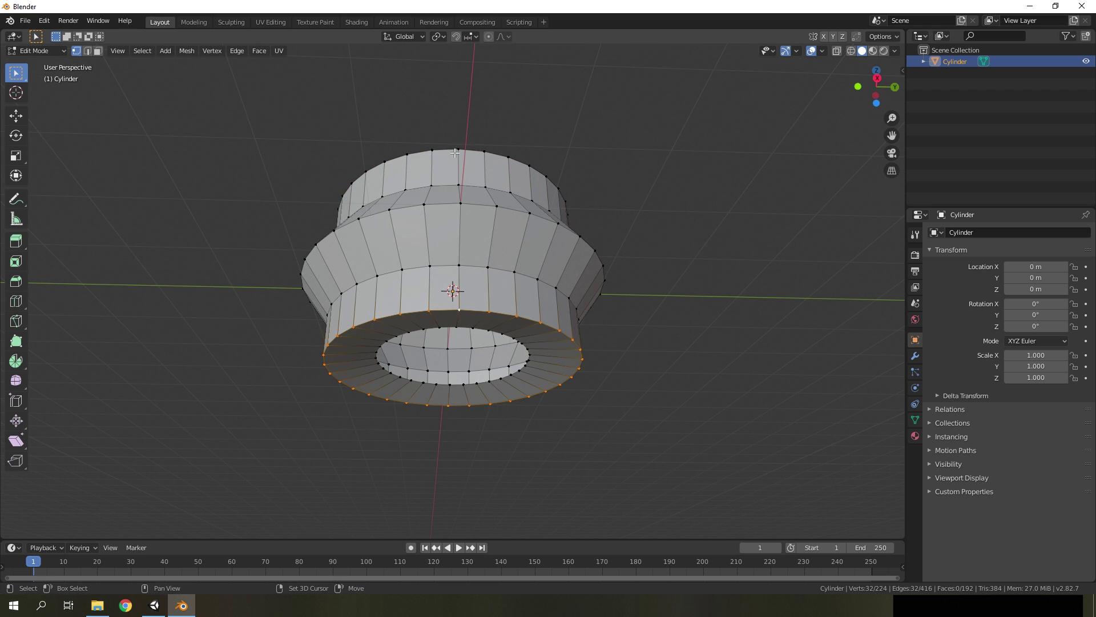
middle_drag(449, 309, 533, 298)
key(s)
click(531, 342)
- Select the whole mesh and scale it down along Z into a flat ring about 0.32 m thick
key(a)
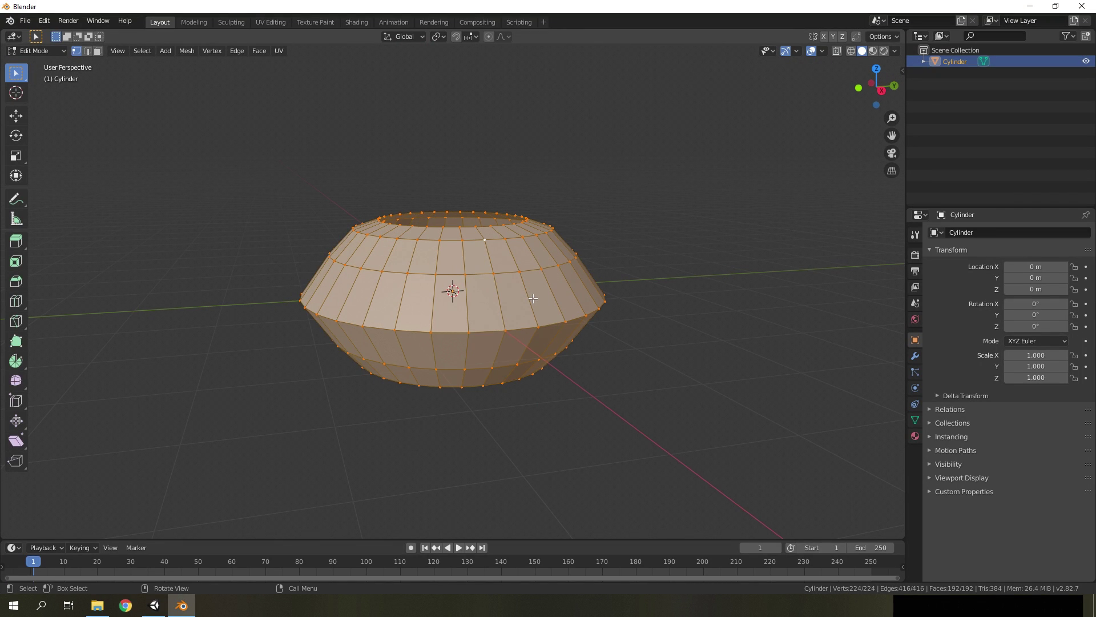
key(z)
click(713, 274)
key(s)
key(z)
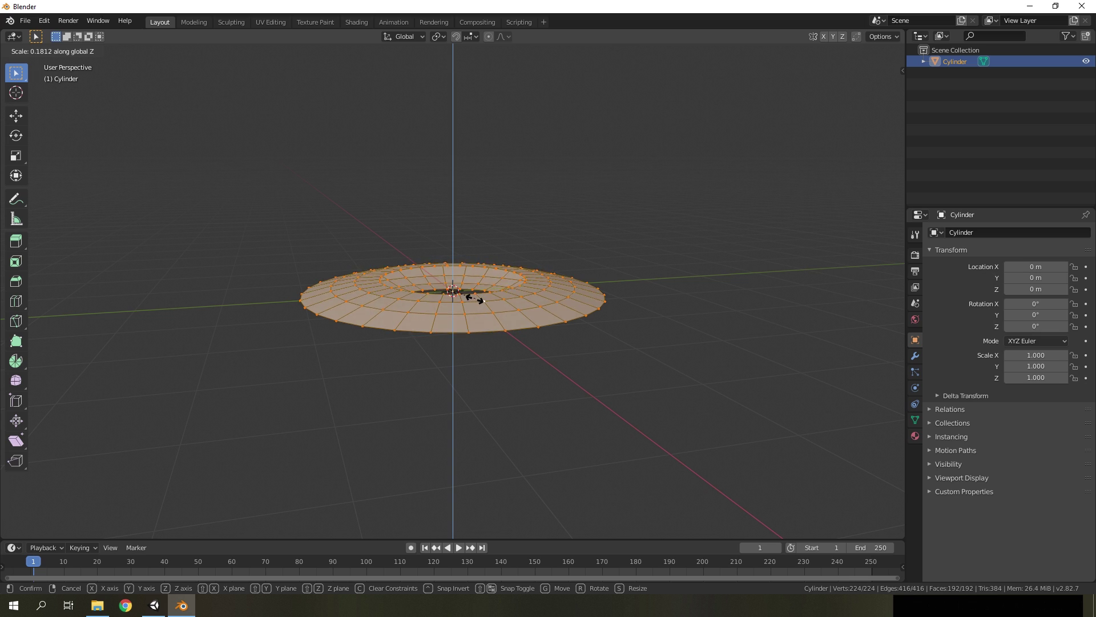
click(466, 298)
- Return to Object Mode and apply Shade Smooth to the ring
middle_drag(539, 313, 501, 304)
scroll(498, 309, down, 3)
scroll(499, 305, up, 2)
key(Tab)
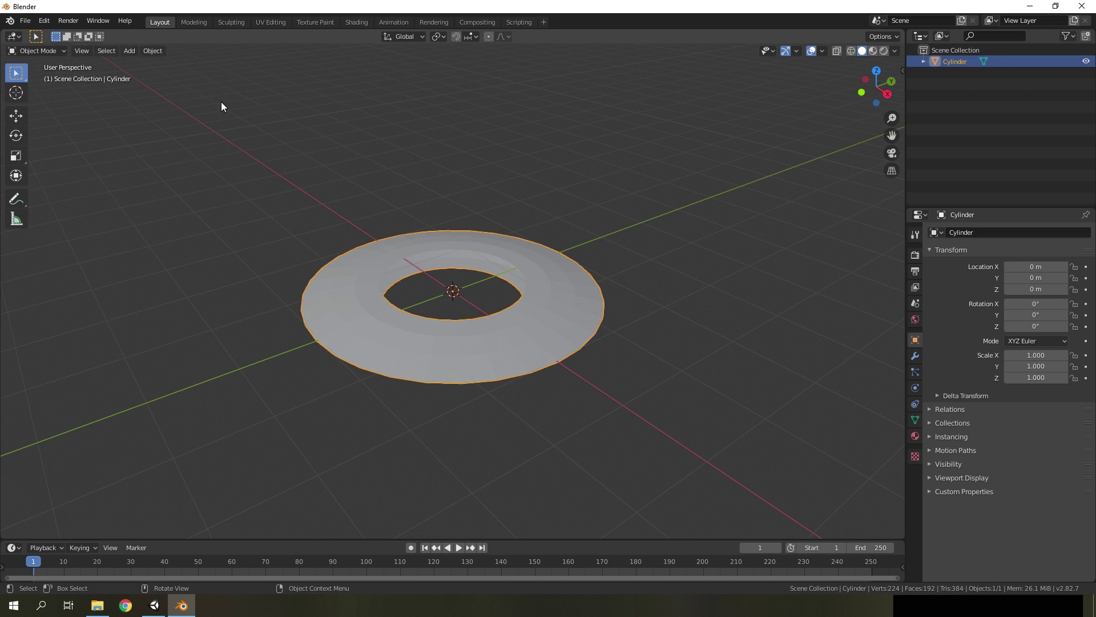
click(147, 52)
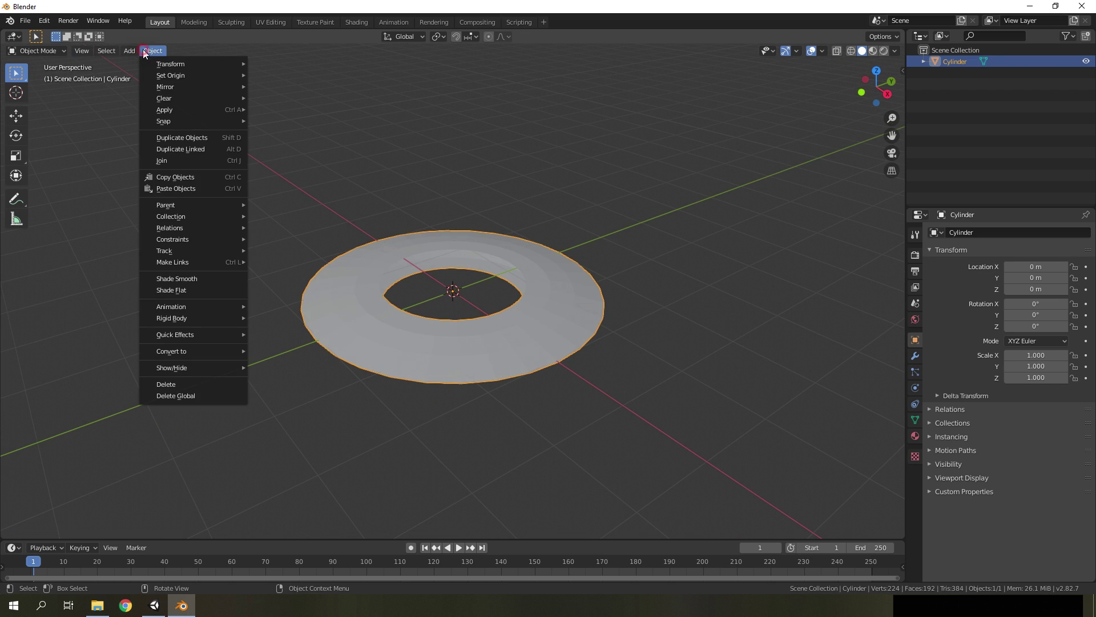
click(183, 279)
middle_drag(492, 353, 581, 321)
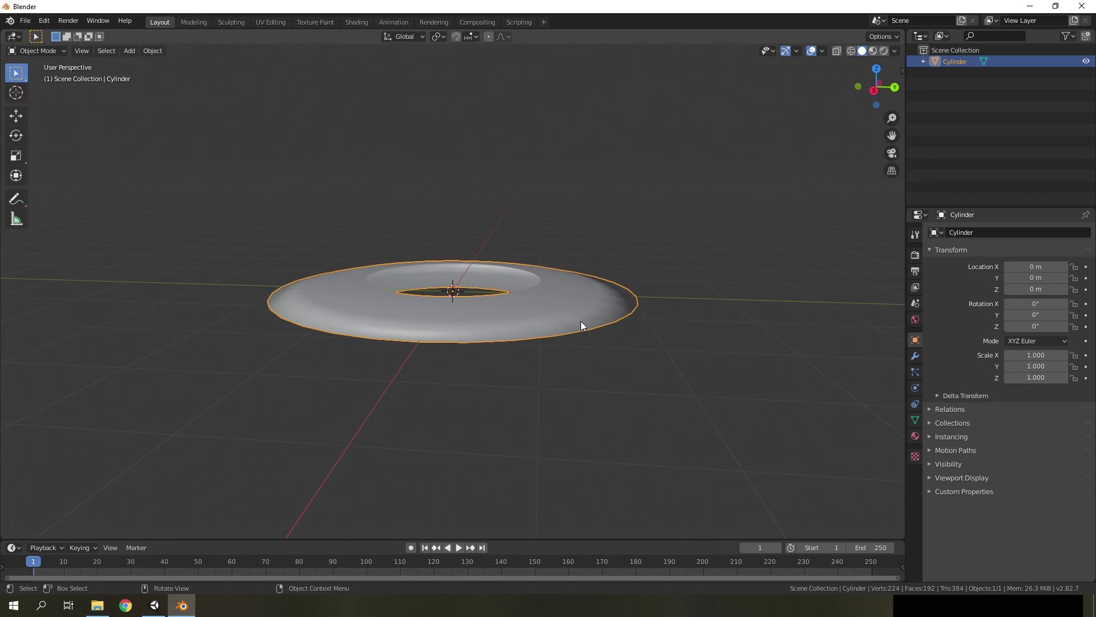
- Enable Auto Smooth in the ring's mesh normals settings
click(914, 420)
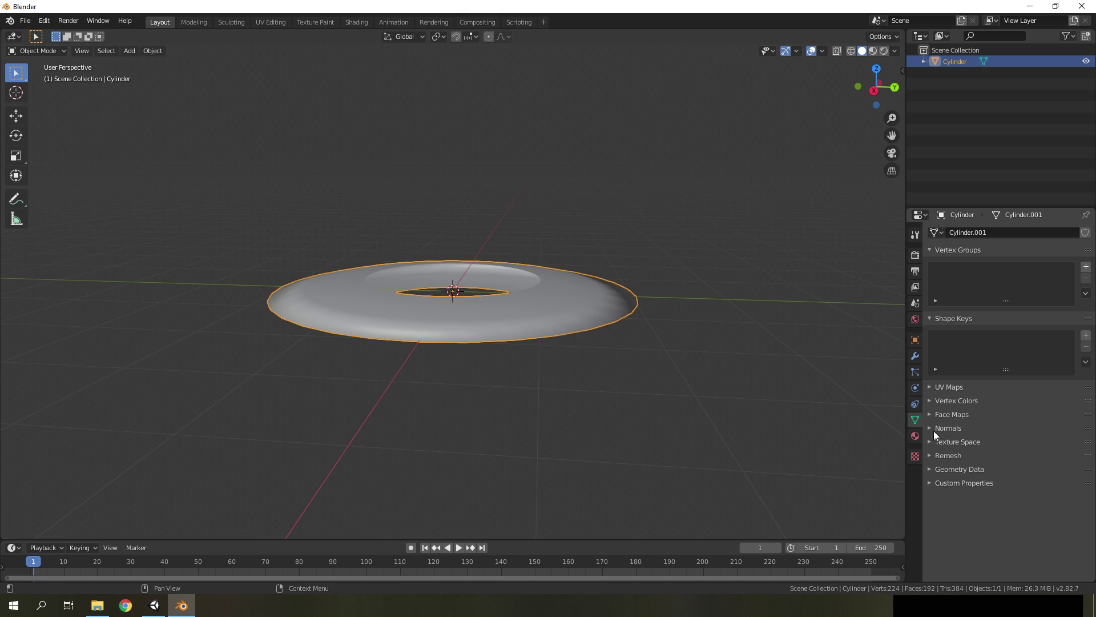
click(935, 428)
middle_drag(633, 323, 930, 440)
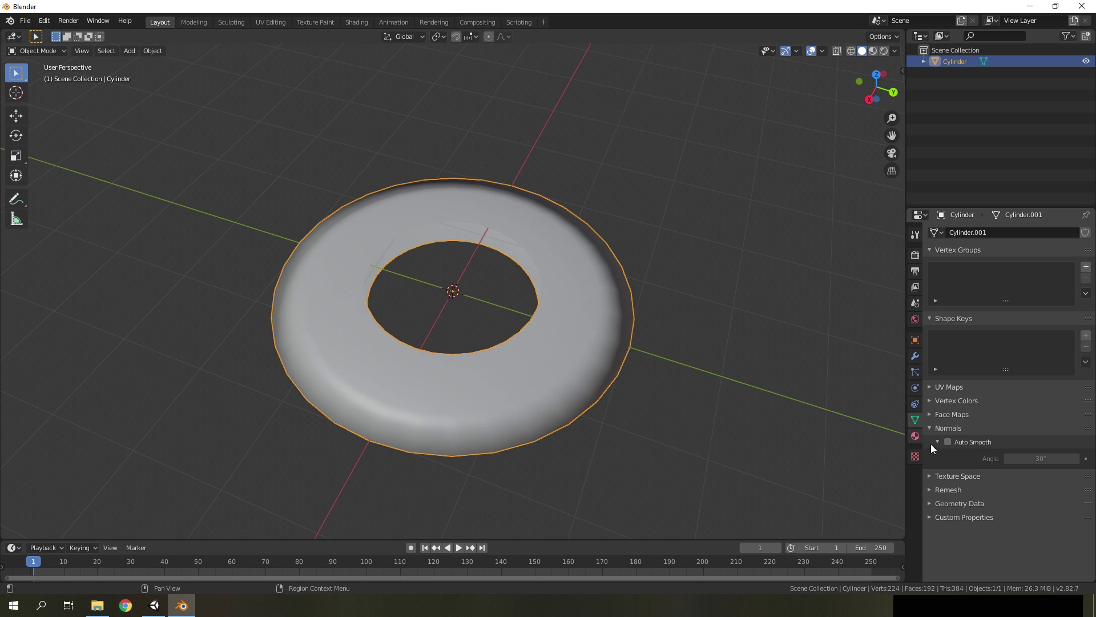
click(946, 443)
middle_drag(742, 428, 685, 303)
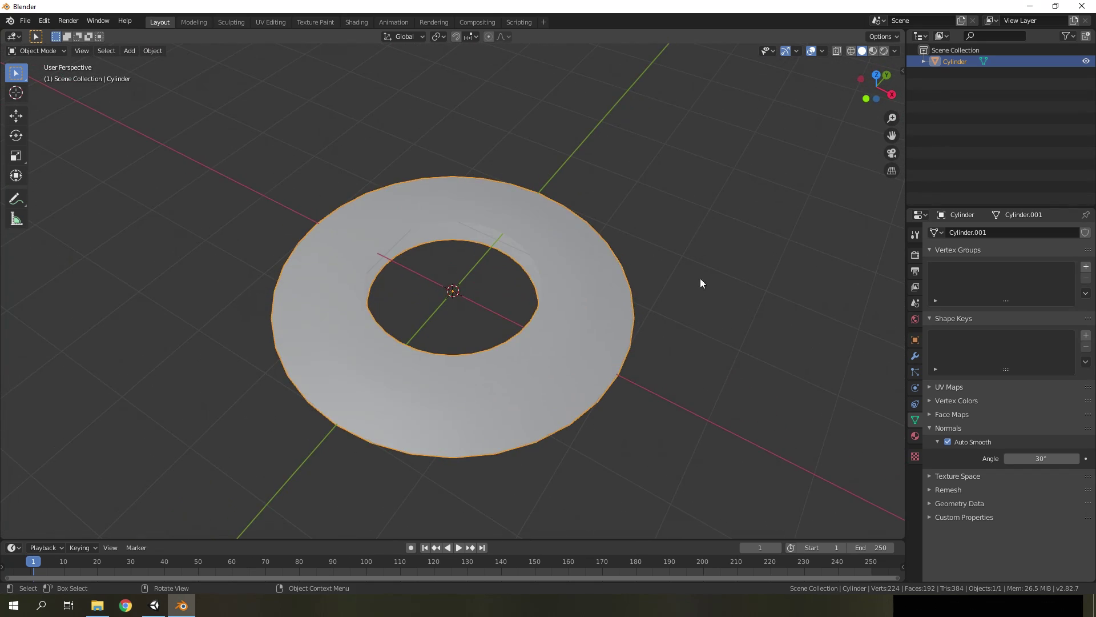
- Rotate the ring -90° about the X axis and apply its rotation and scale
key(n)
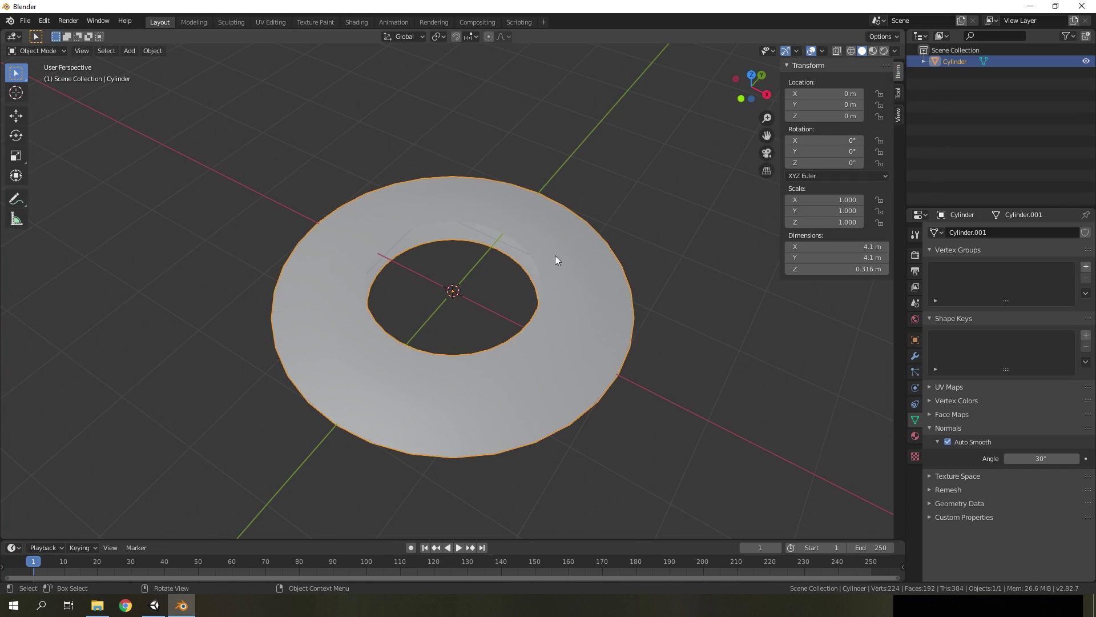
text(rx-90)
key(Return)
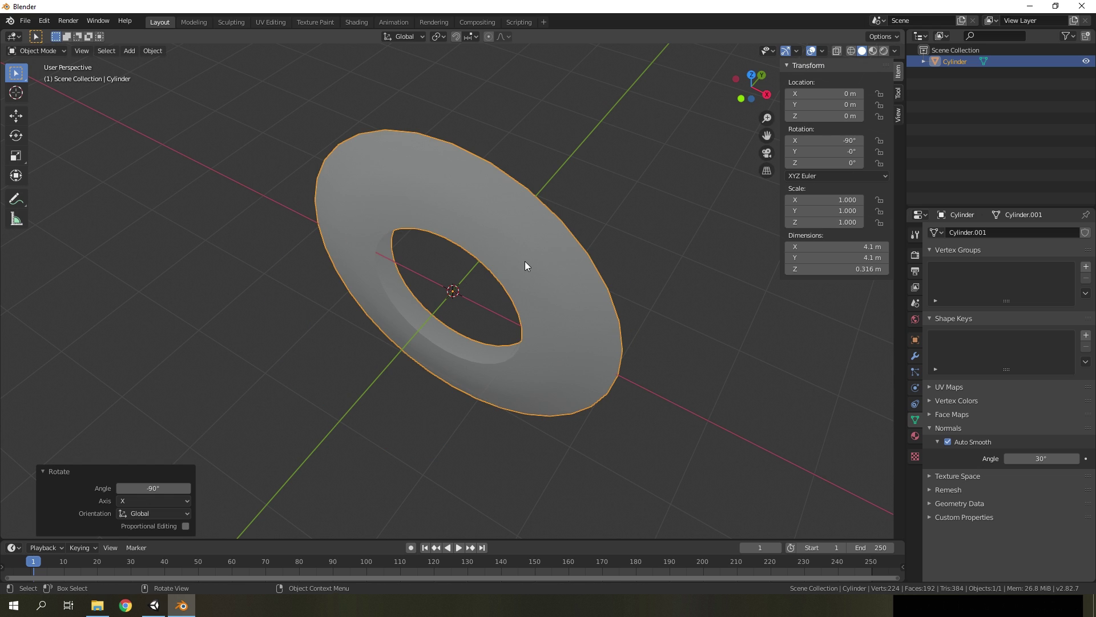
key(ctrl+a)
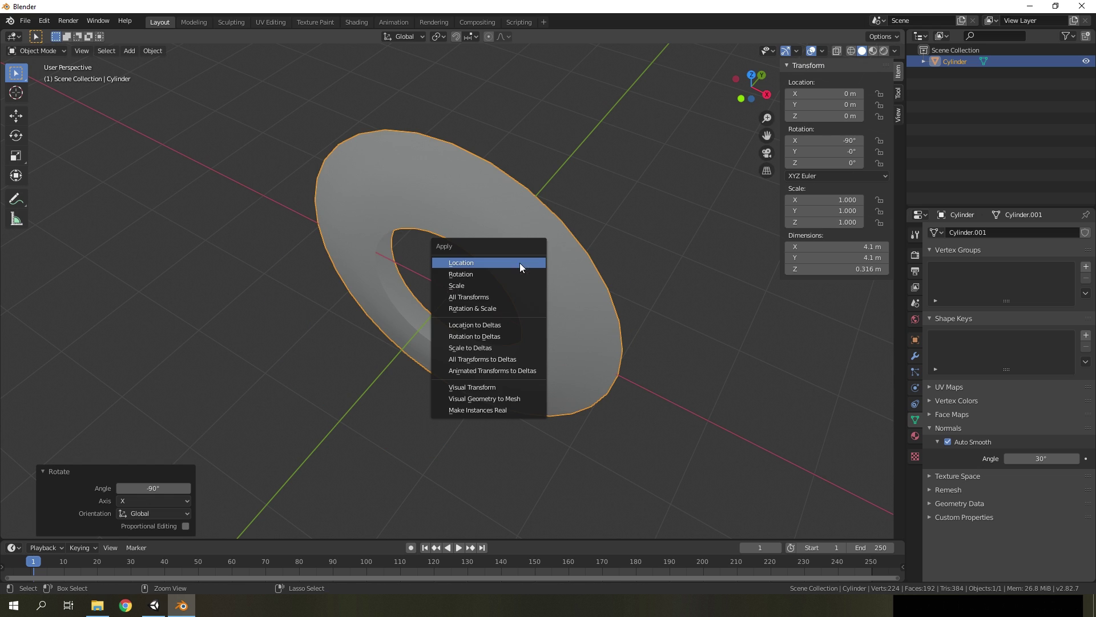
click(480, 308)
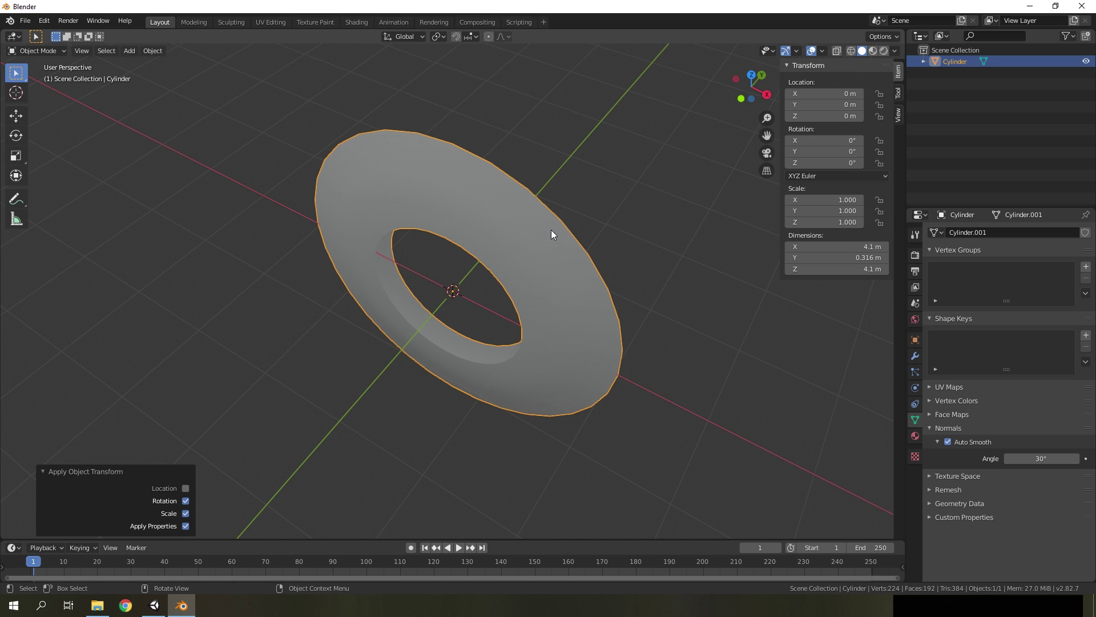
- Rotate the ring 90° about the X axis, leaving this rotation unapplied
key(r)
text(x90)
key(Return)
middle_drag(433, 298, 521, 299)
- Start an FBX export to the Desktop folder and set Apply Scalings to FBX All
click(25, 21)
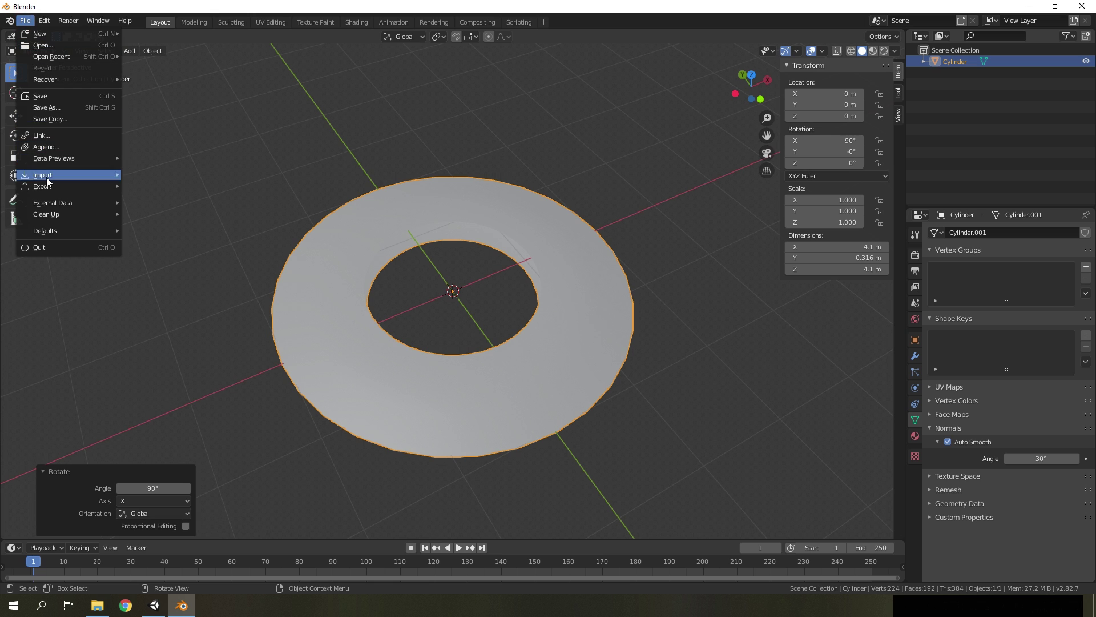
mouse_move(46, 185)
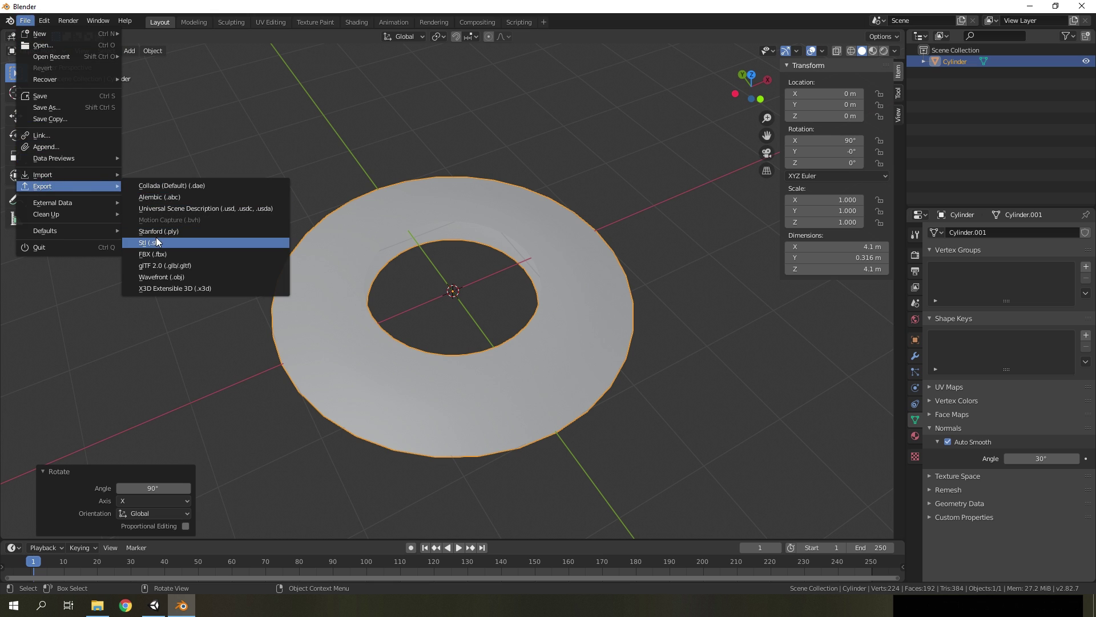
click(158, 253)
click(295, 258)
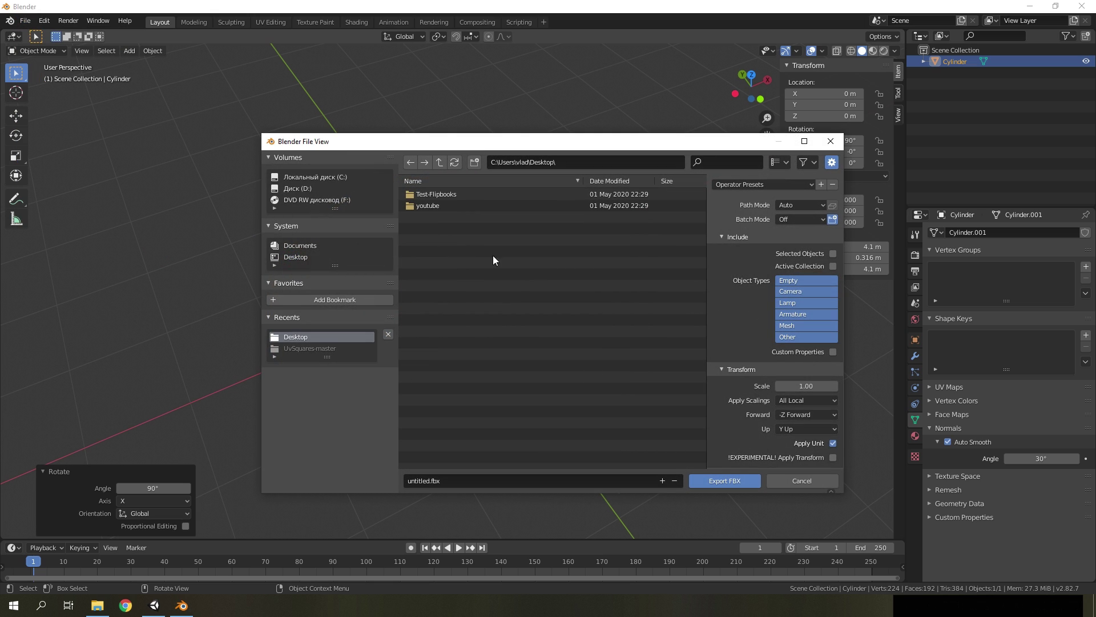
click(806, 401)
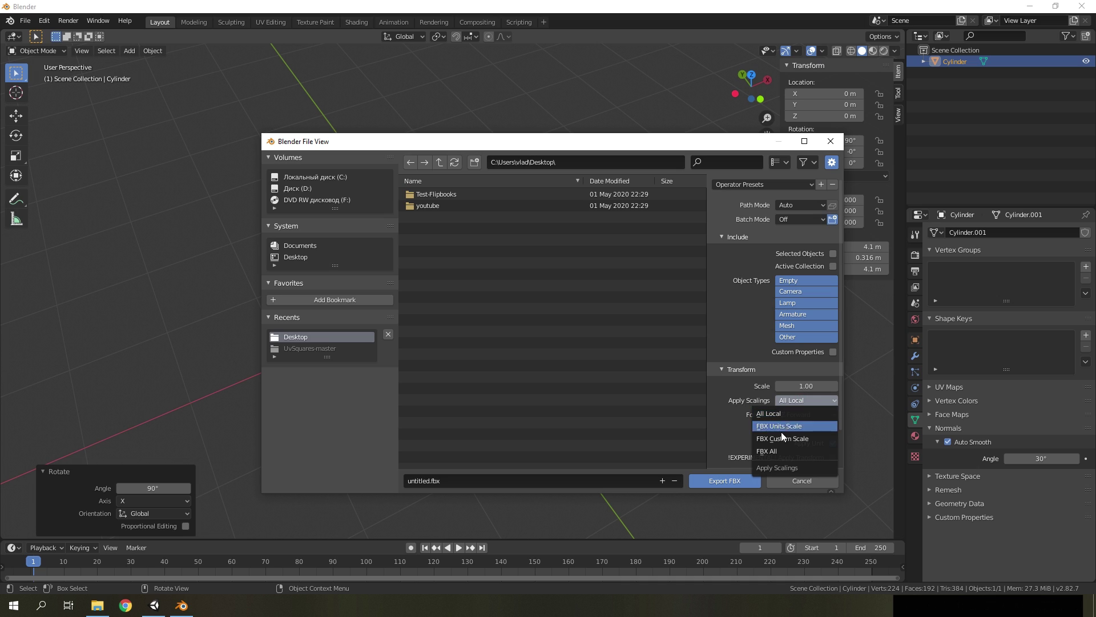
click(781, 450)
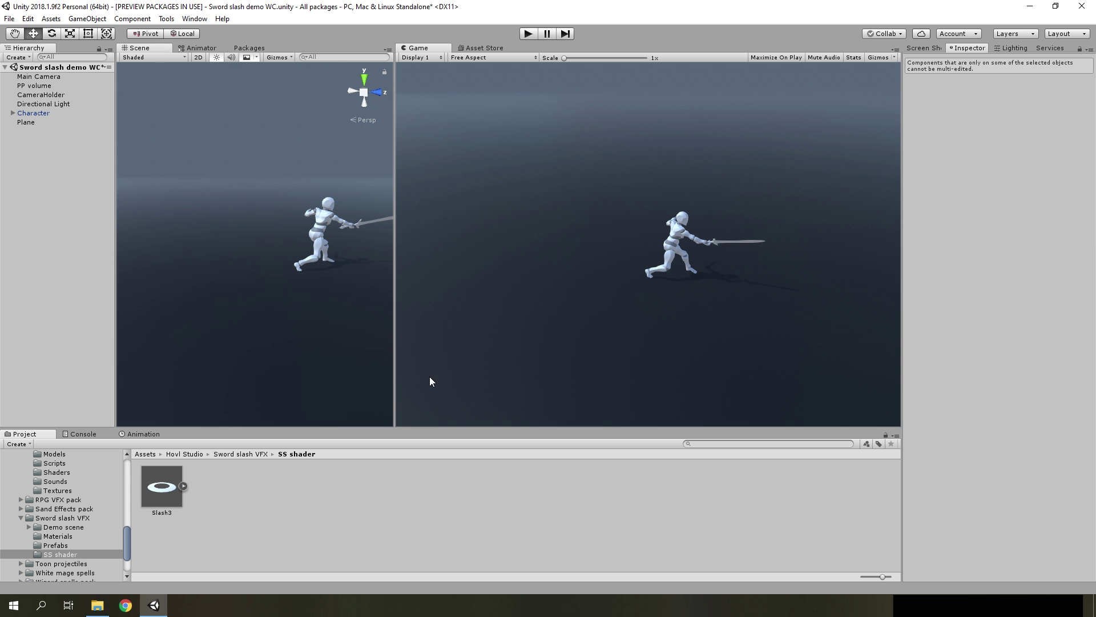
- Switch to Unity, add a Particle System to the scene and reset its transform, adjusting the Y position to raise it
right_click(69, 255)
mouse_move(114, 383)
click(194, 381)
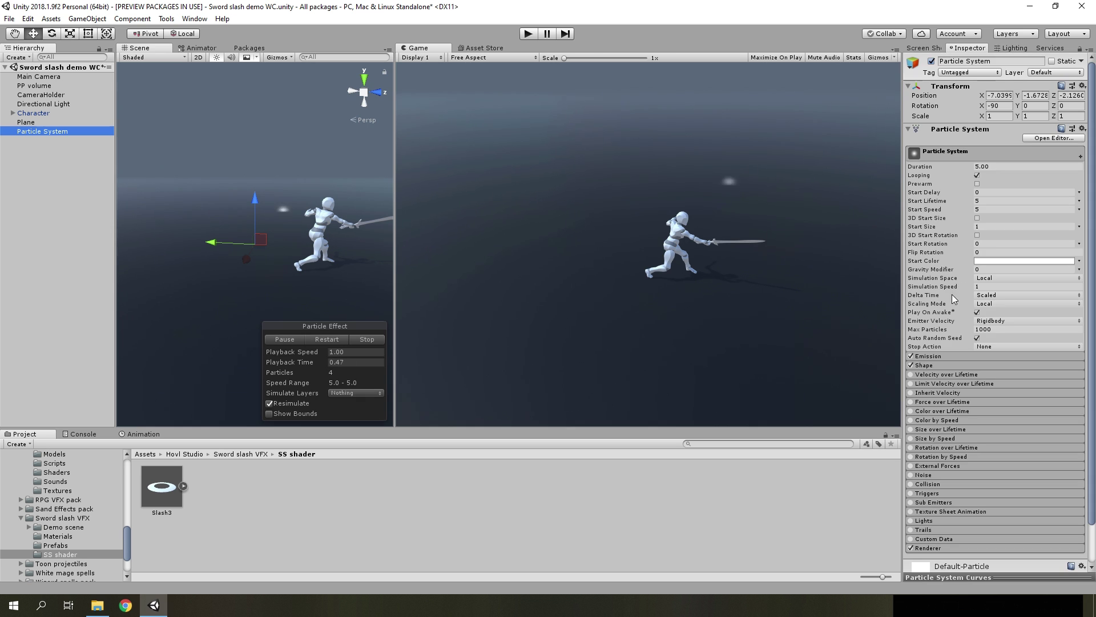
right_click(976, 86)
click(1032, 96)
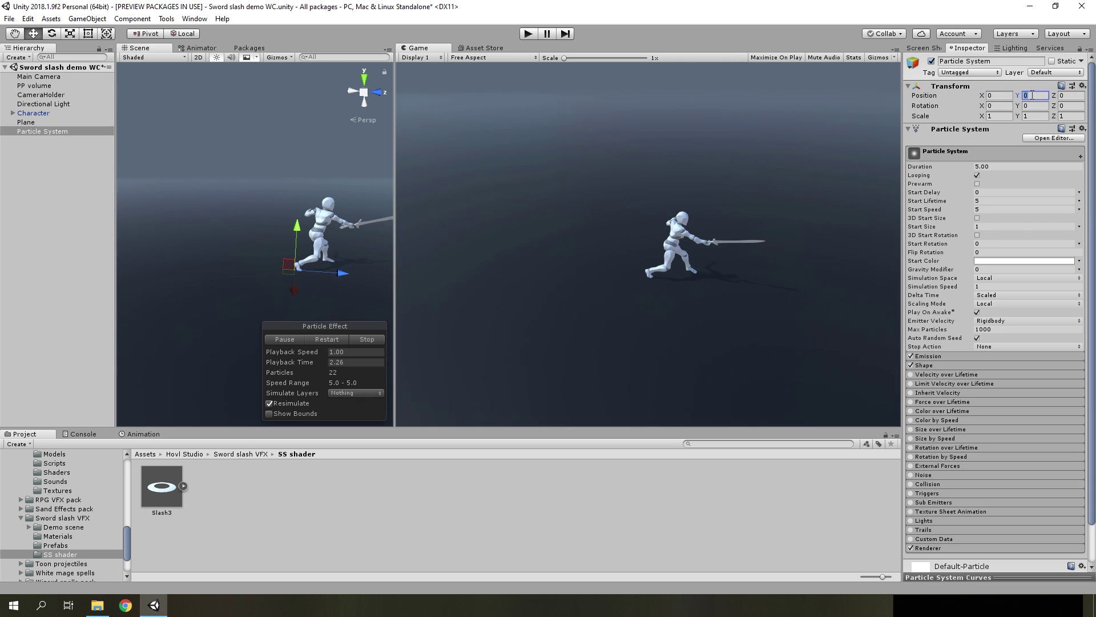
- Disable the particle system's Shape module and set the Emission rate over time to 0
scroll(942, 342, down, 2)
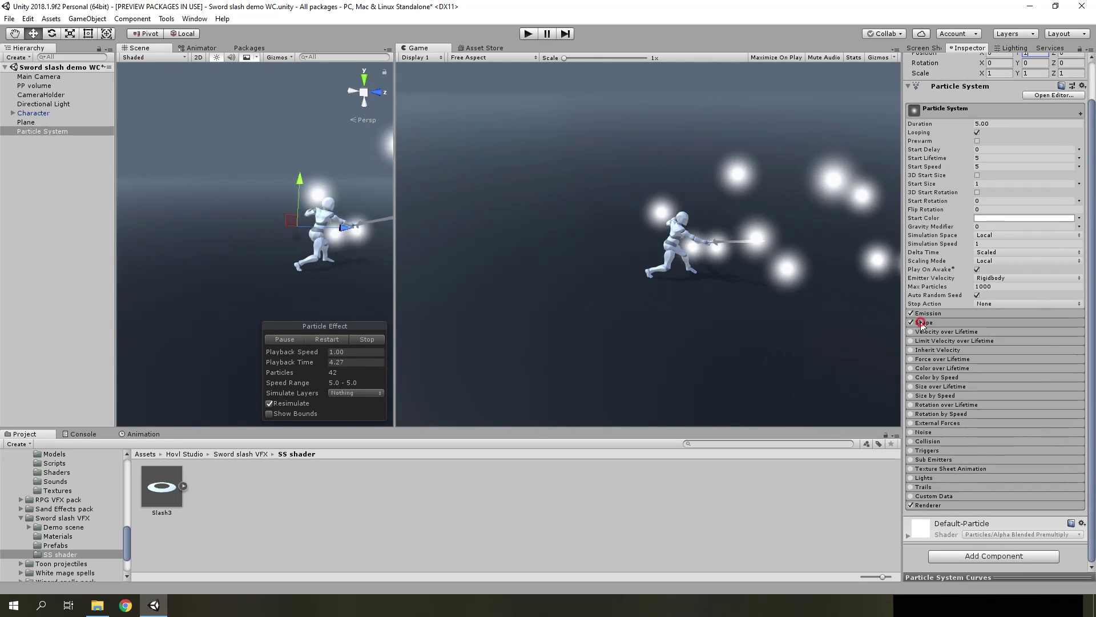
click(915, 322)
click(911, 323)
click(928, 313)
click(1012, 323)
text(0)
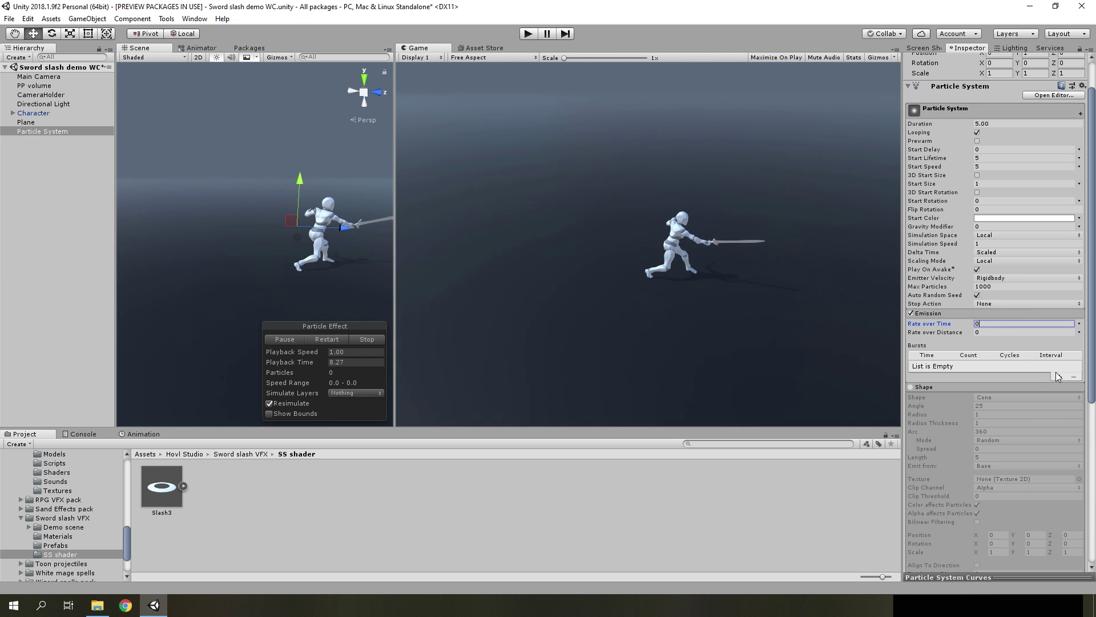
- Add one emission burst and set Start Speed to 0, Start Lifetime to 0.3 and Duration to 2
click(1058, 376)
click(982, 167)
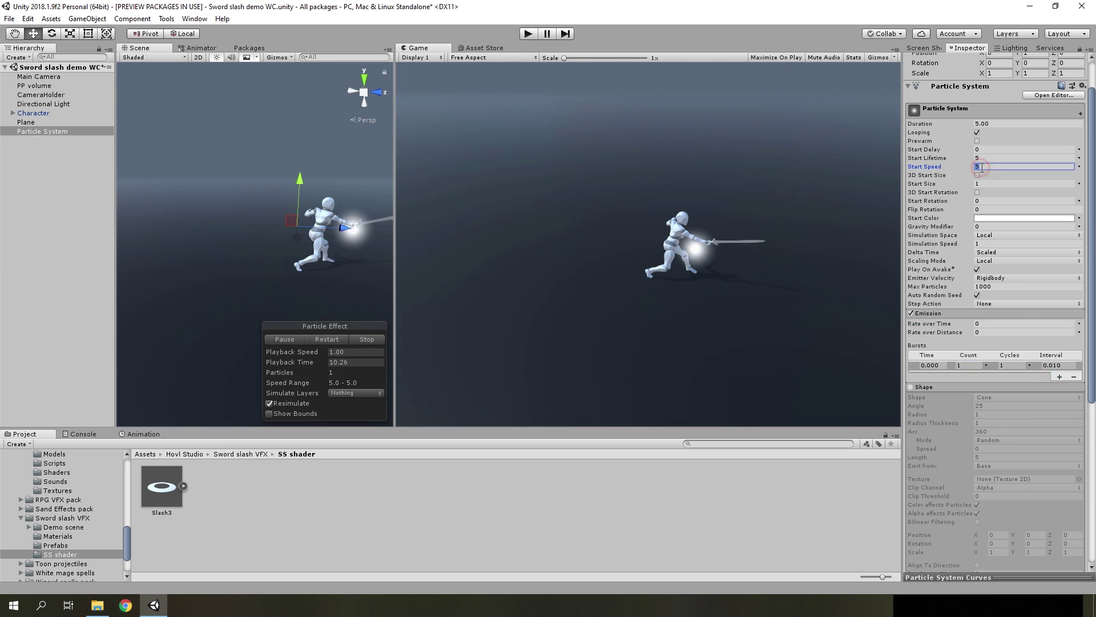
text(0)
click(988, 158)
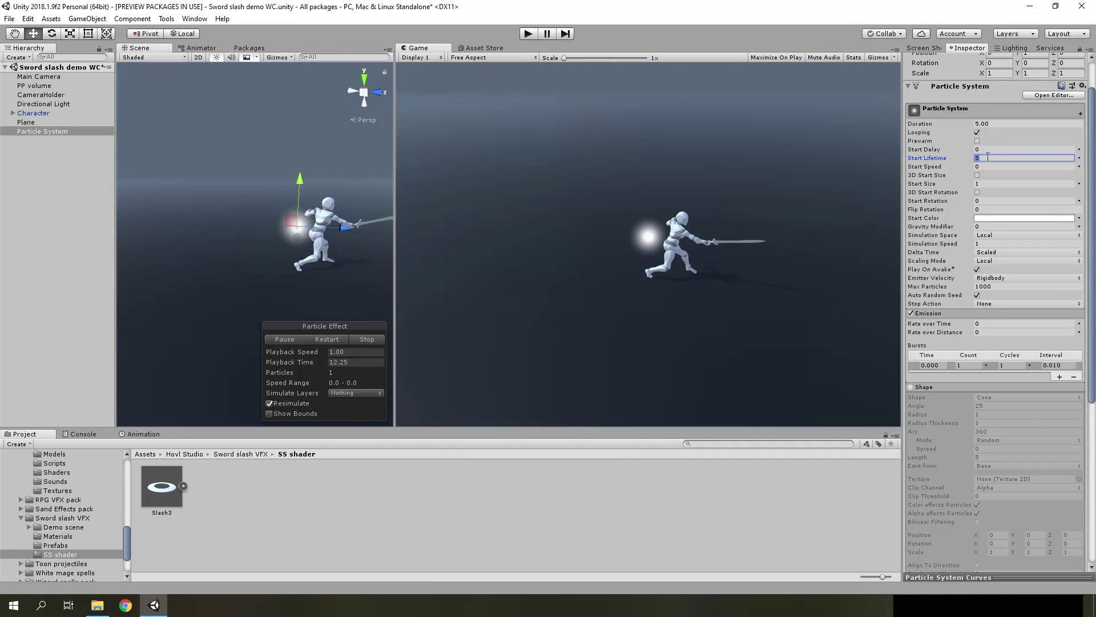
text(0.3)
click(1000, 123)
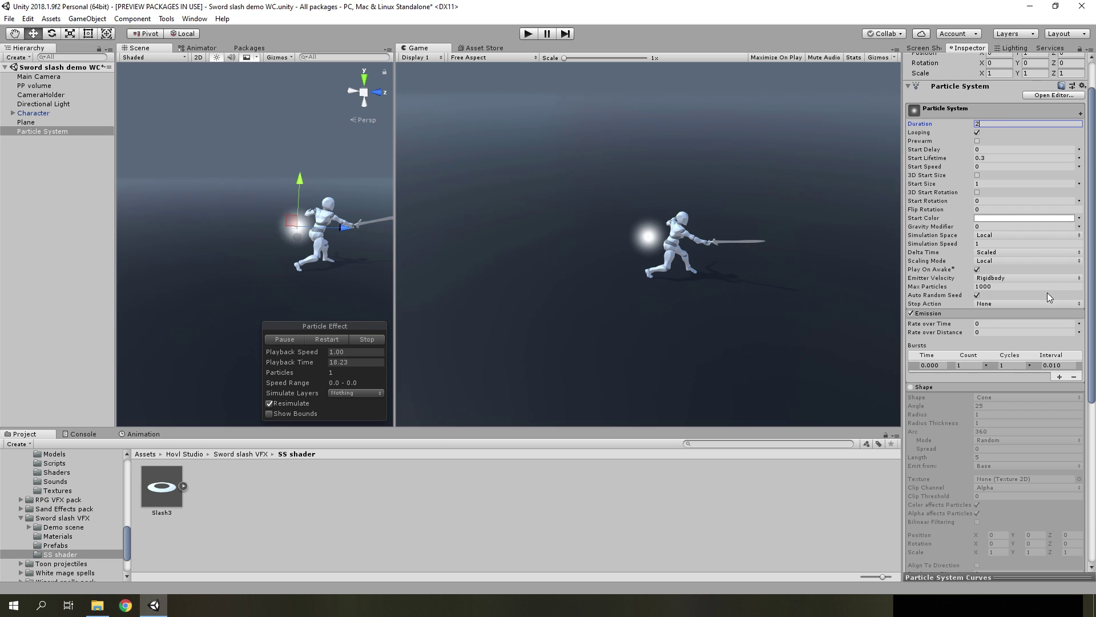
- Set the particle Renderer's render mode to Mesh, assign the Slash3 mesh, and pause the restarted effect with the ring showing
scroll(987, 319, down, 4)
scroll(987, 319, down, 9)
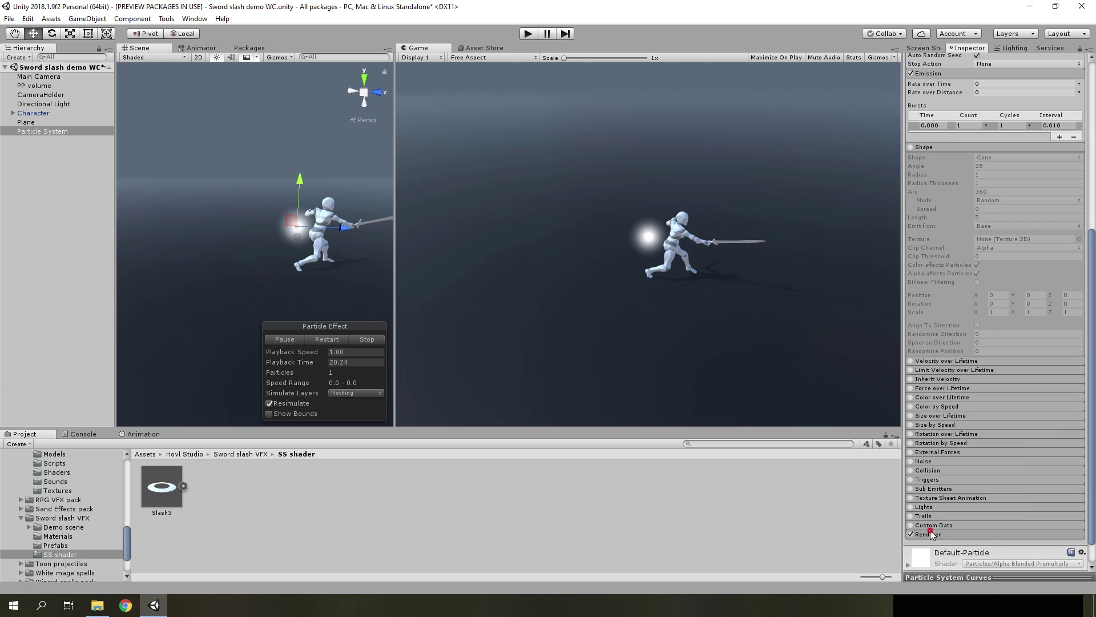
click(979, 338)
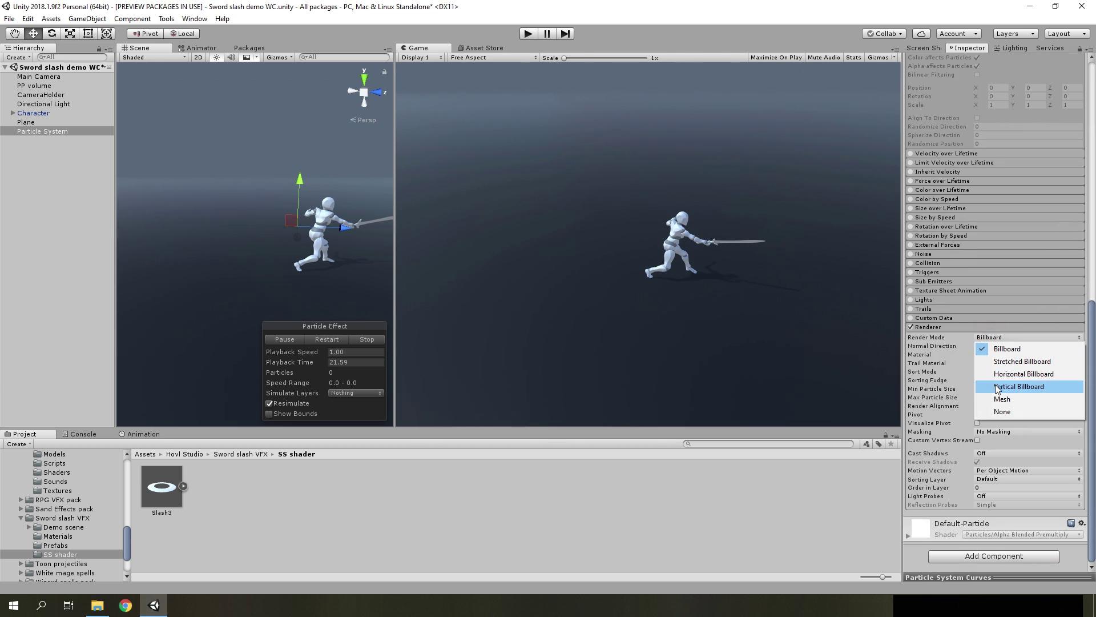
click(1002, 398)
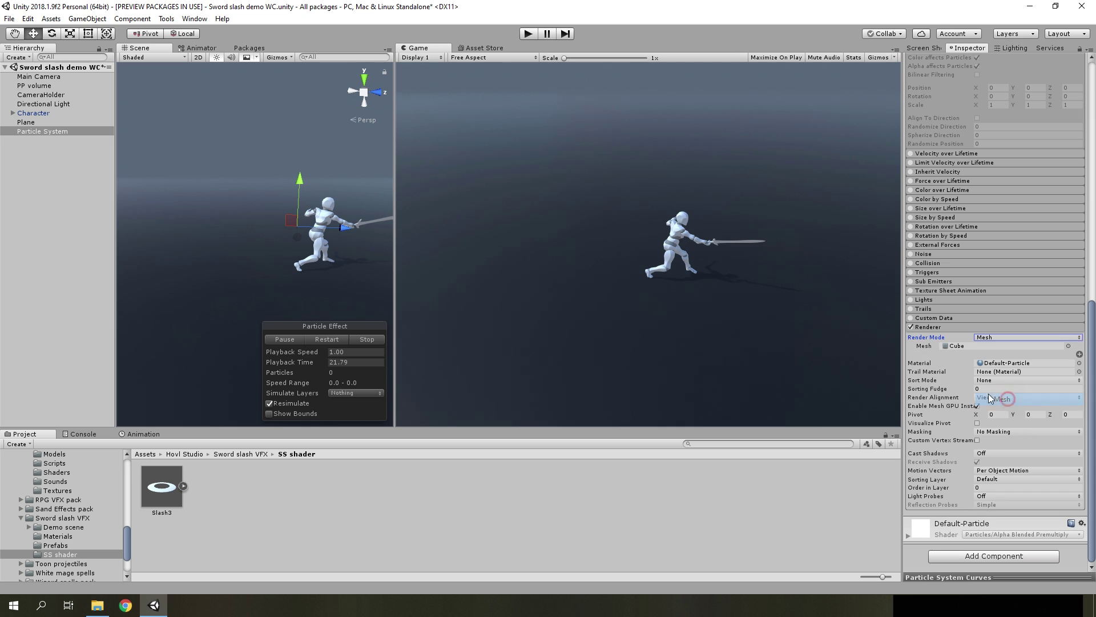
click(182, 486)
drag(209, 486, 1005, 346)
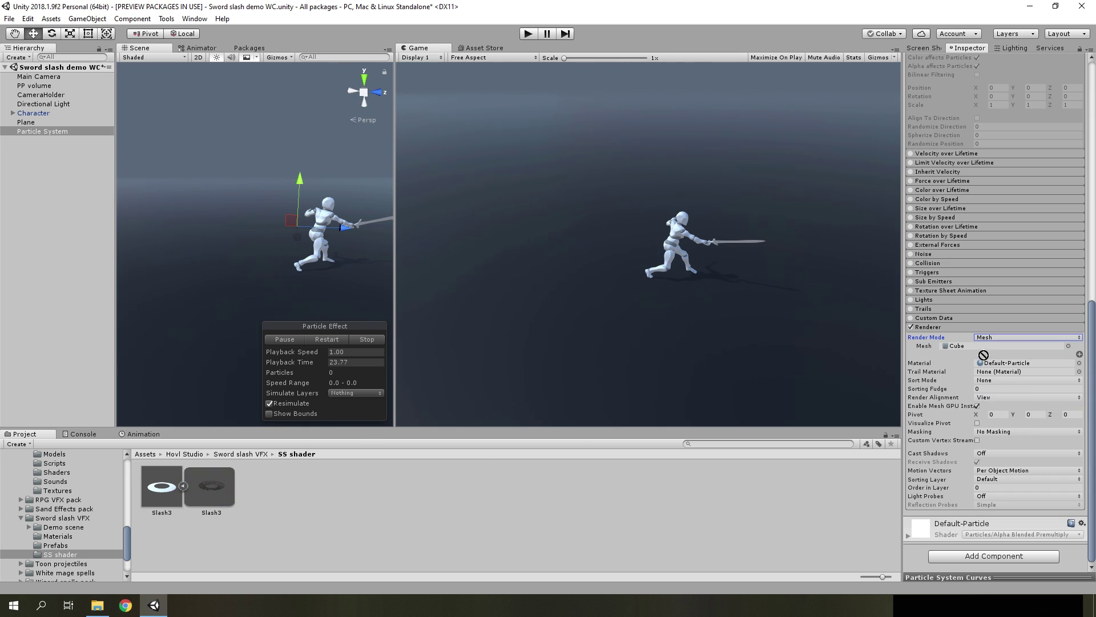
click(326, 340)
click(294, 339)
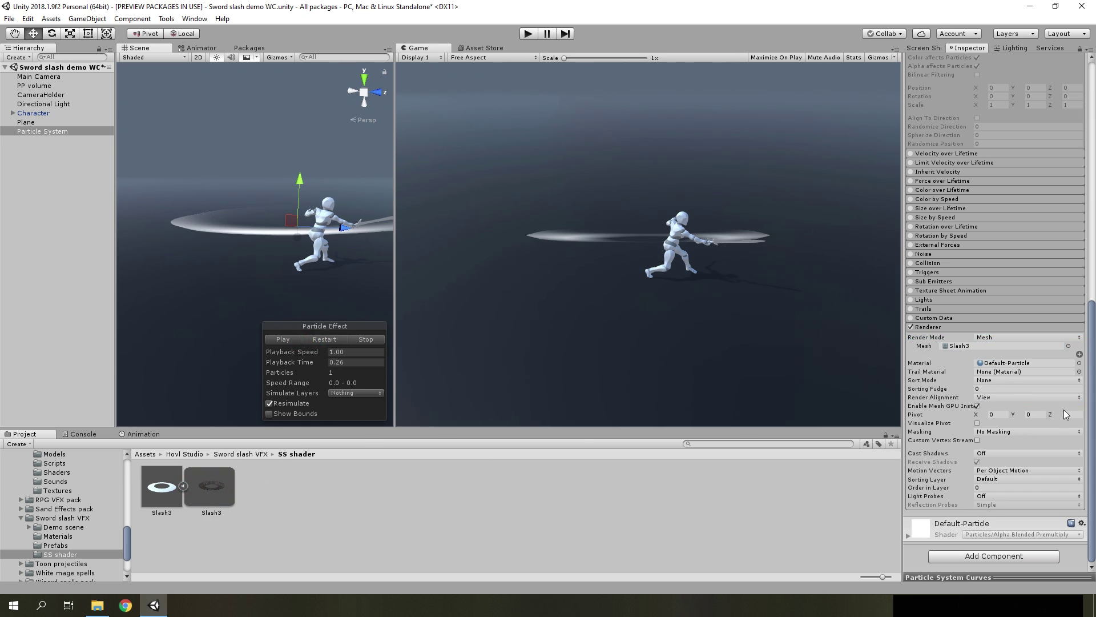
- Set the Renderer's Render Alignment to Local
click(995, 398)
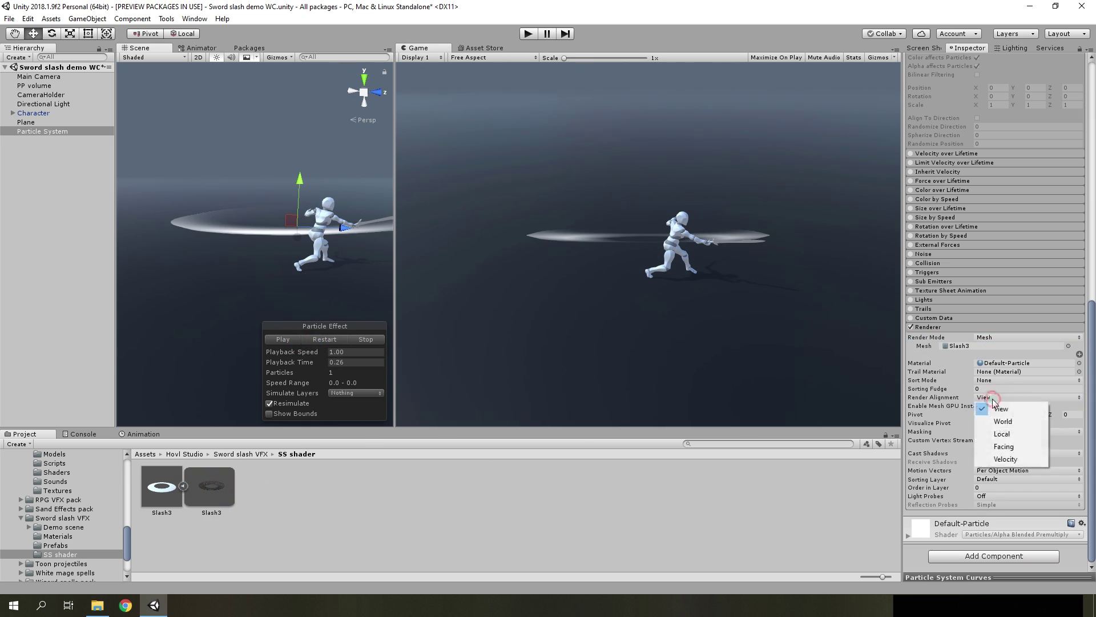
click(1005, 438)
alt+drag(308, 229, 281, 215)
right_drag(292, 211, 284, 304)
key(w)
key(s)
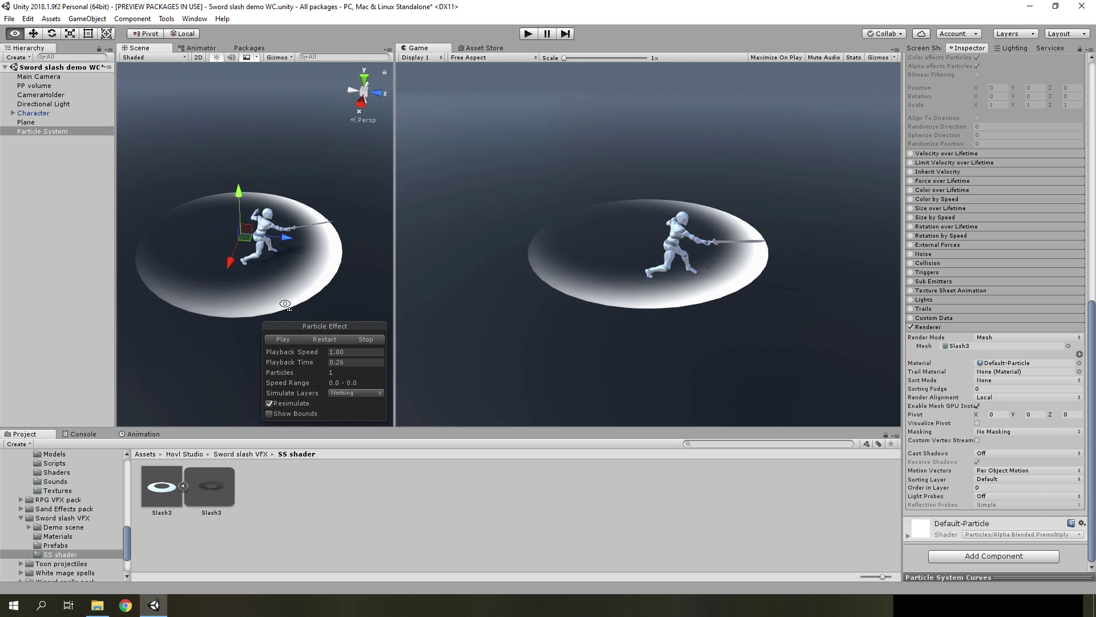
- Enable Color over Lifetime with a white gradient fading to transparent, and preview the fade at playback time 0.20
scroll(963, 295, up, 4)
click(912, 326)
click(937, 327)
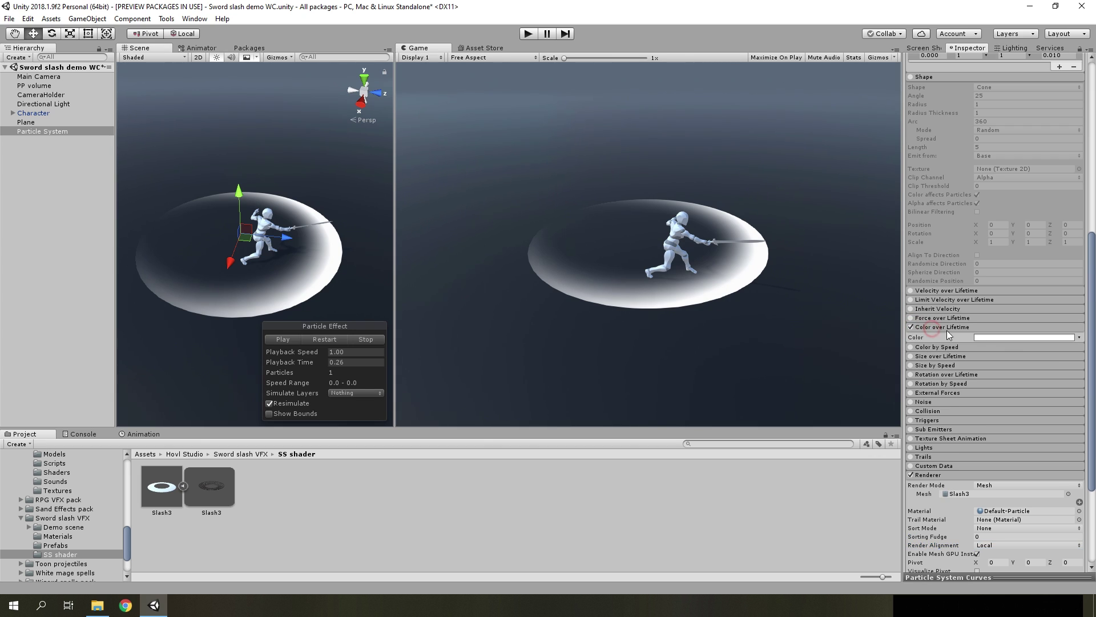
click(1019, 337)
click(873, 318)
drag(759, 368, 653, 370)
click(336, 339)
click(334, 338)
click(333, 338)
click(289, 338)
drag(321, 364, 306, 369)
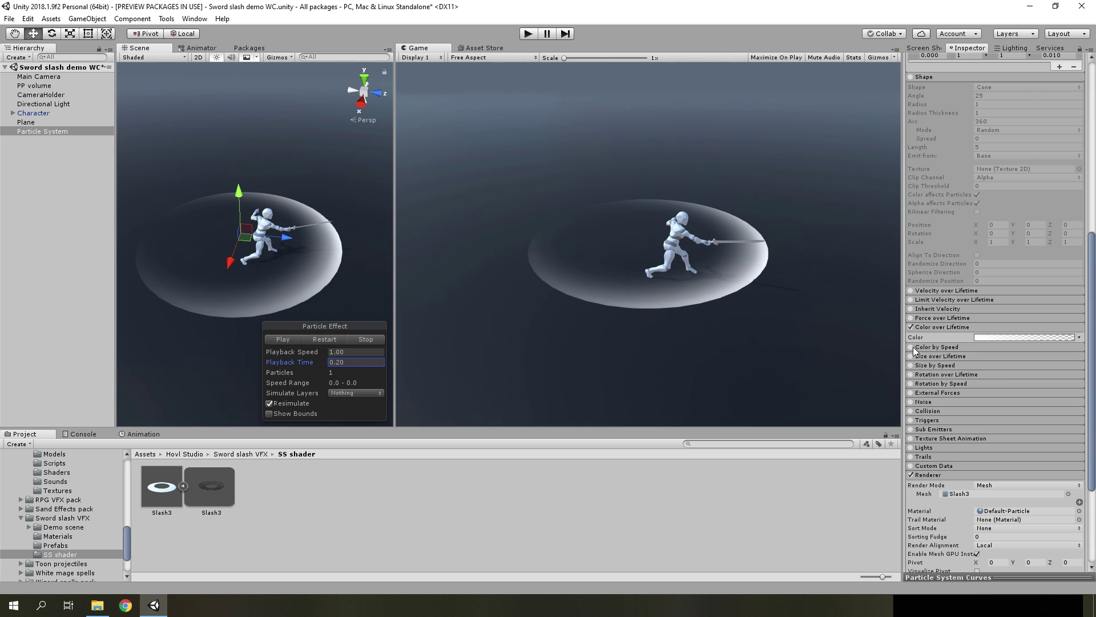
- Enable Rotation over Lifetime with separate axes, set Z to 0 and Y to 1500, and replay the effect
click(912, 374)
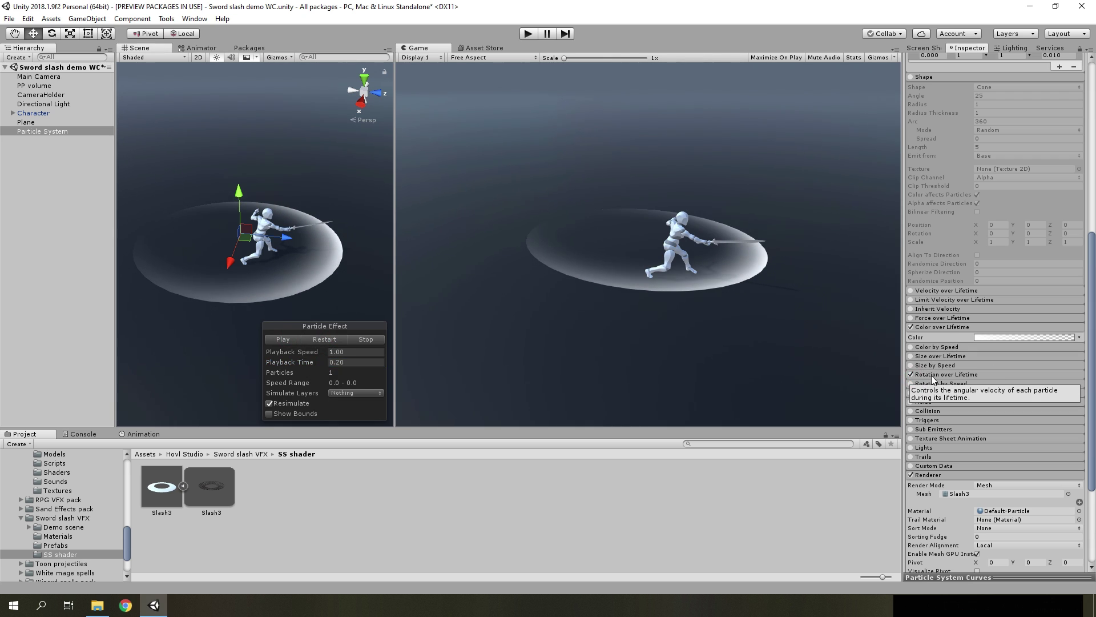
click(948, 375)
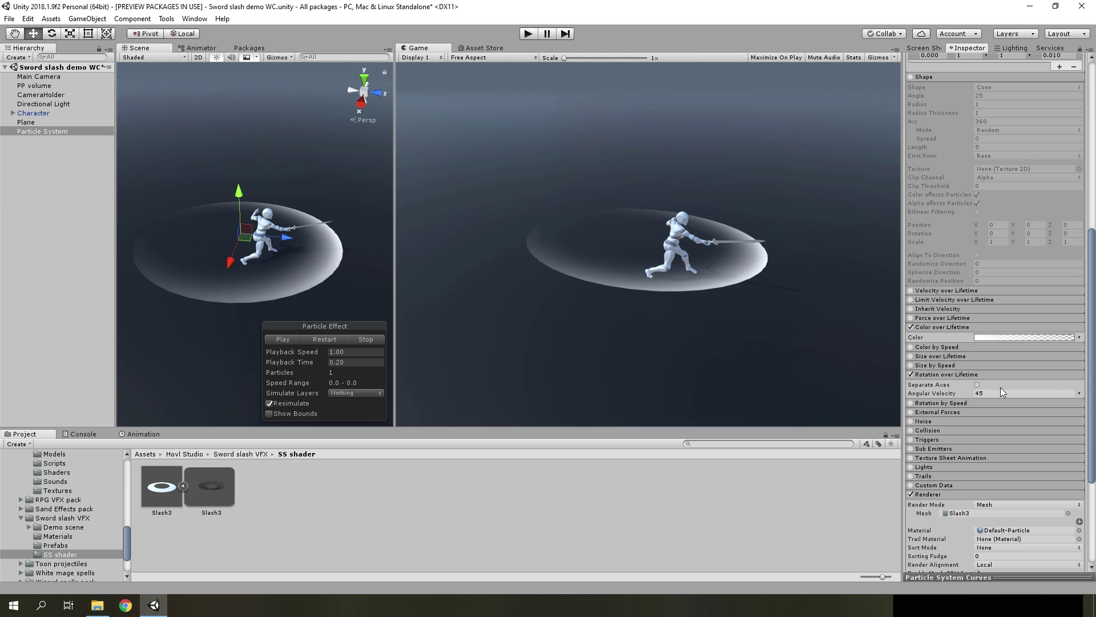
click(977, 385)
click(1049, 393)
text(0)
click(982, 393)
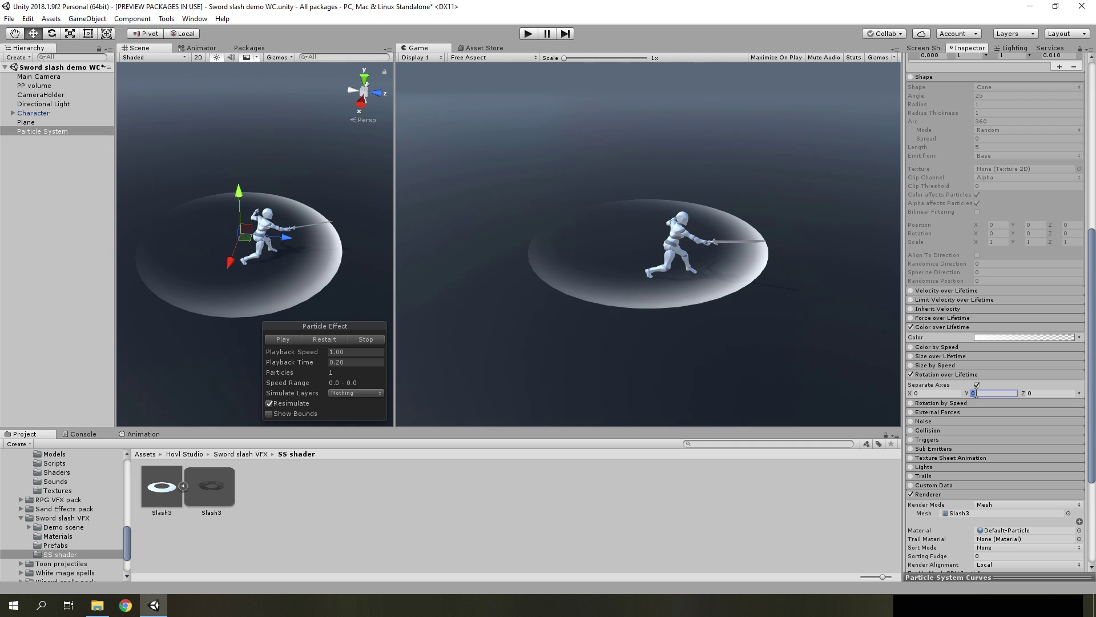
text(1500)
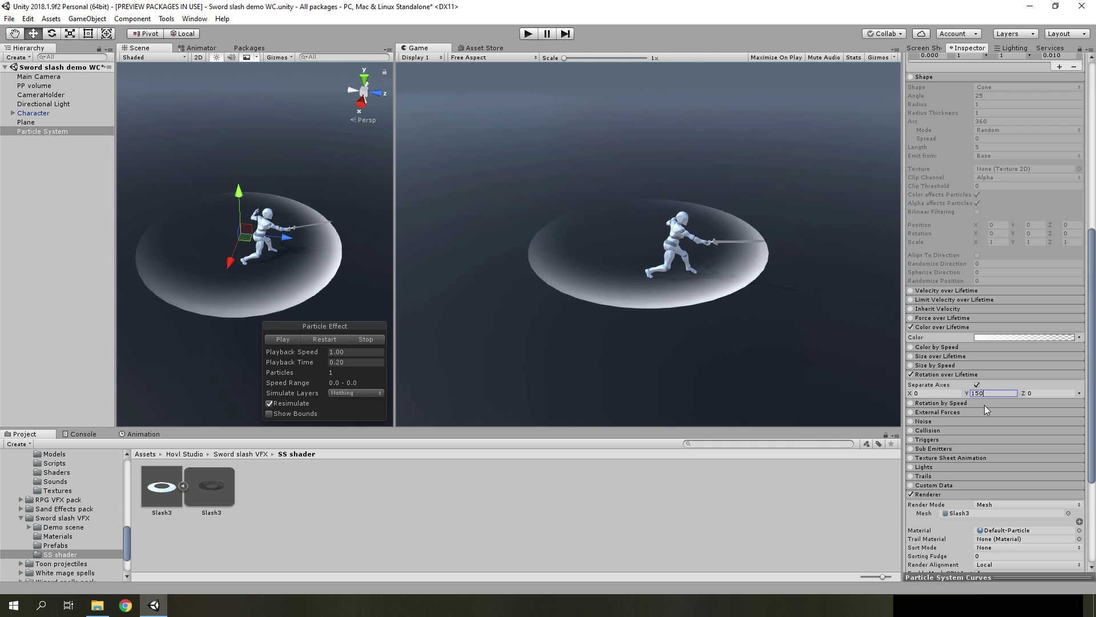
click(321, 339)
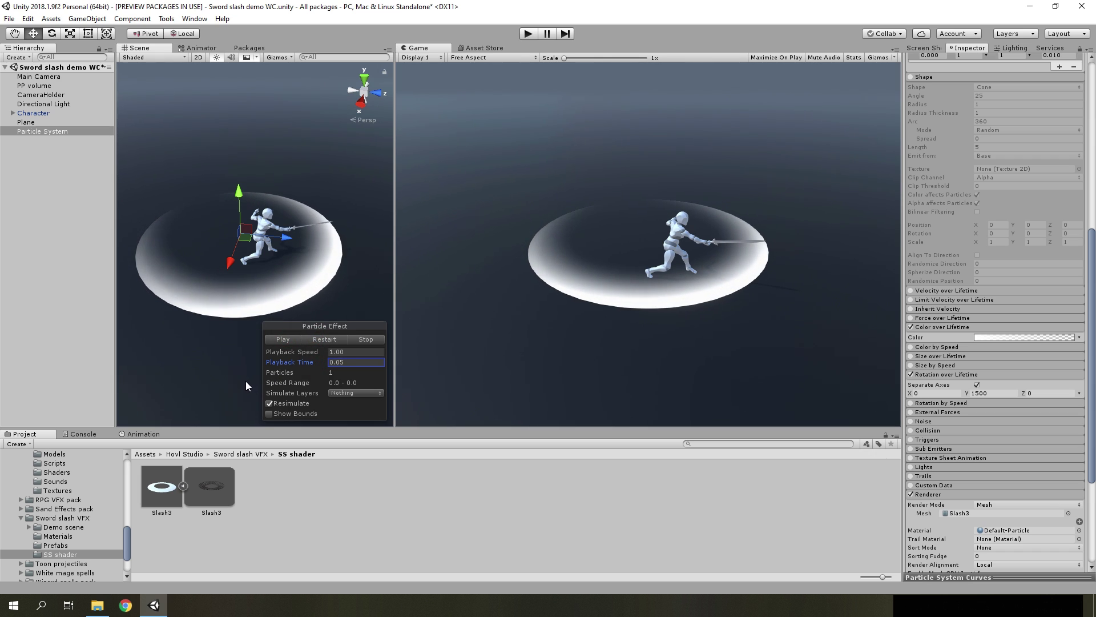
- Switch the rotation to curves, flatten the Z curve at 0, and give Y a curve easing down from 1500 to 0
click(1080, 393)
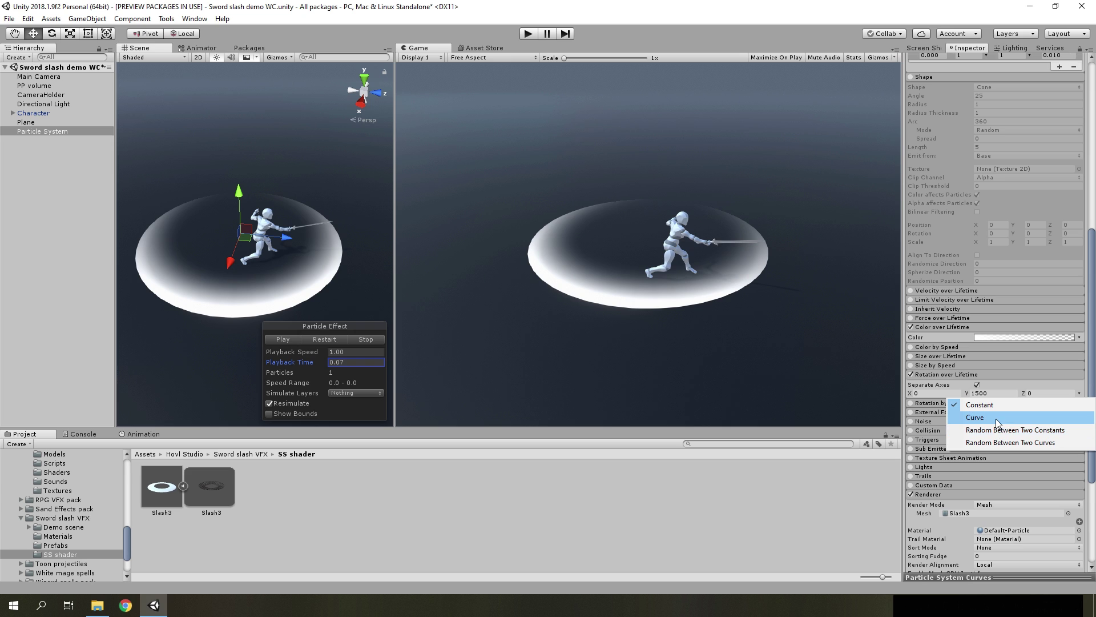
click(976, 417)
click(1056, 394)
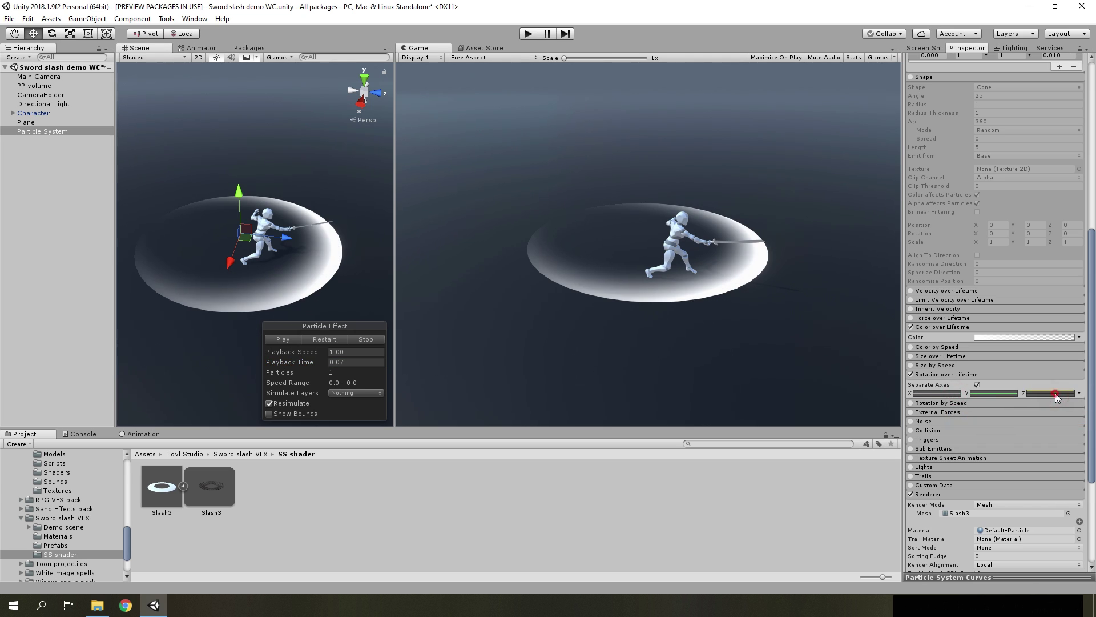
click(928, 578)
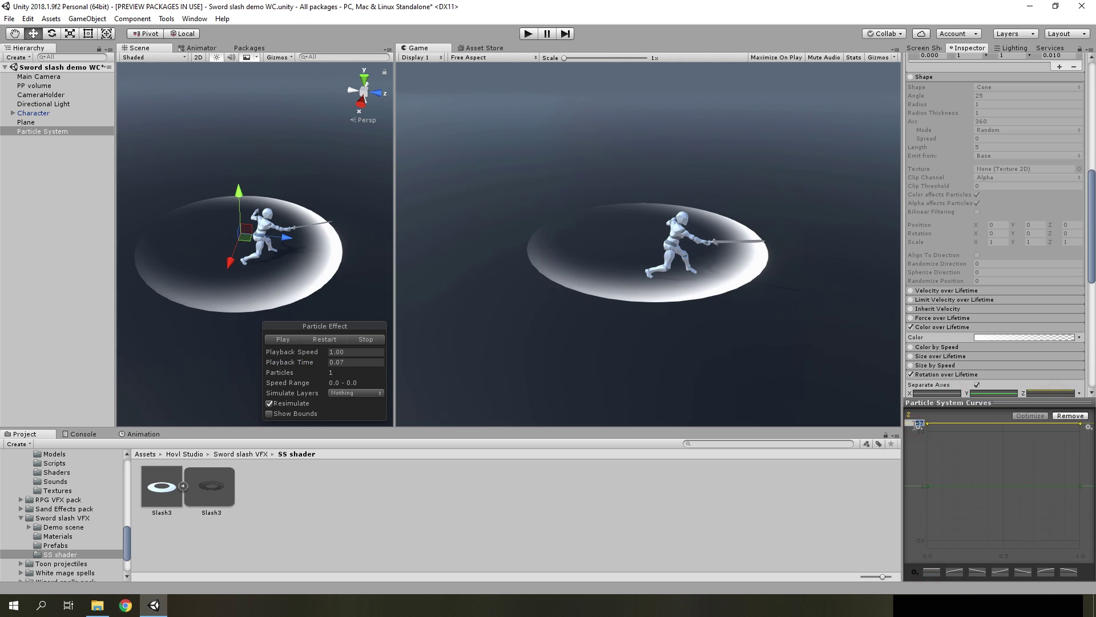
click(994, 394)
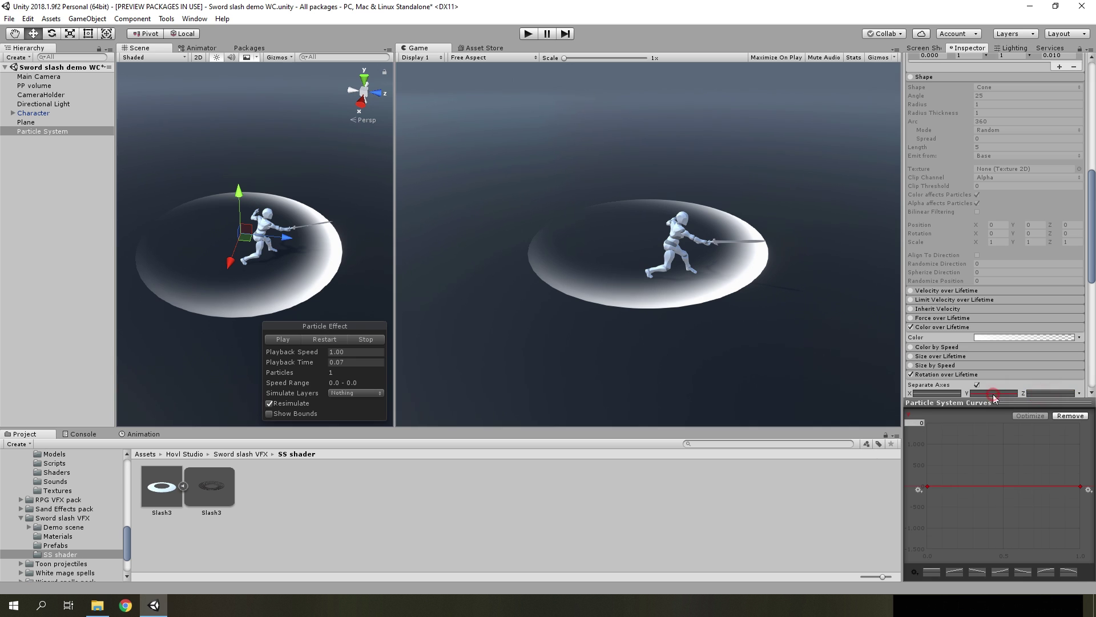
click(1019, 573)
click(320, 340)
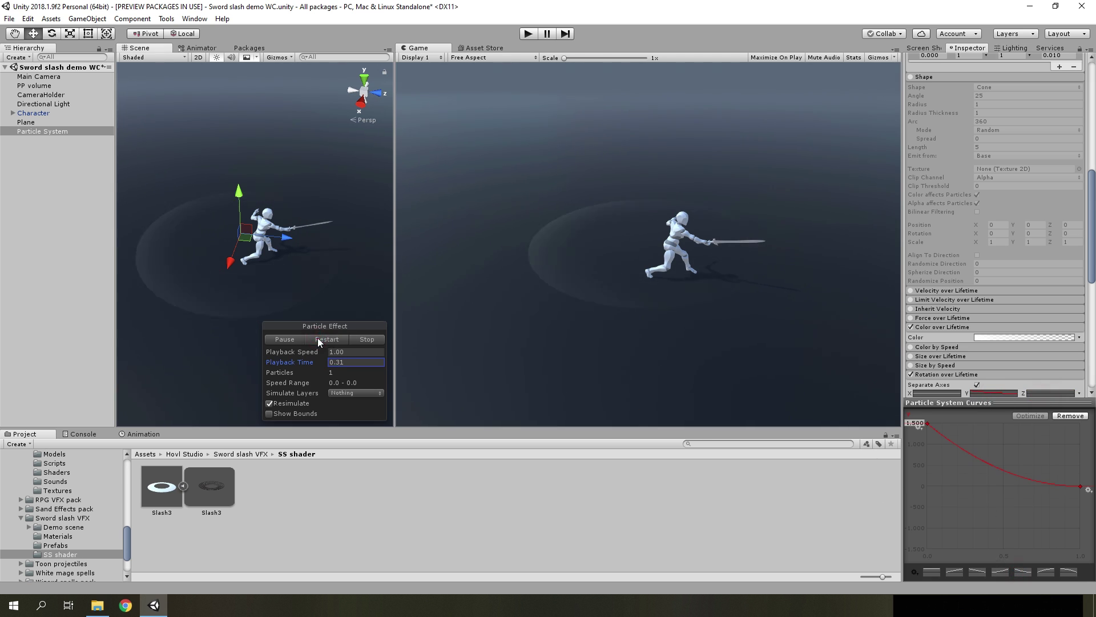
drag(318, 362, 315, 363)
click(994, 394)
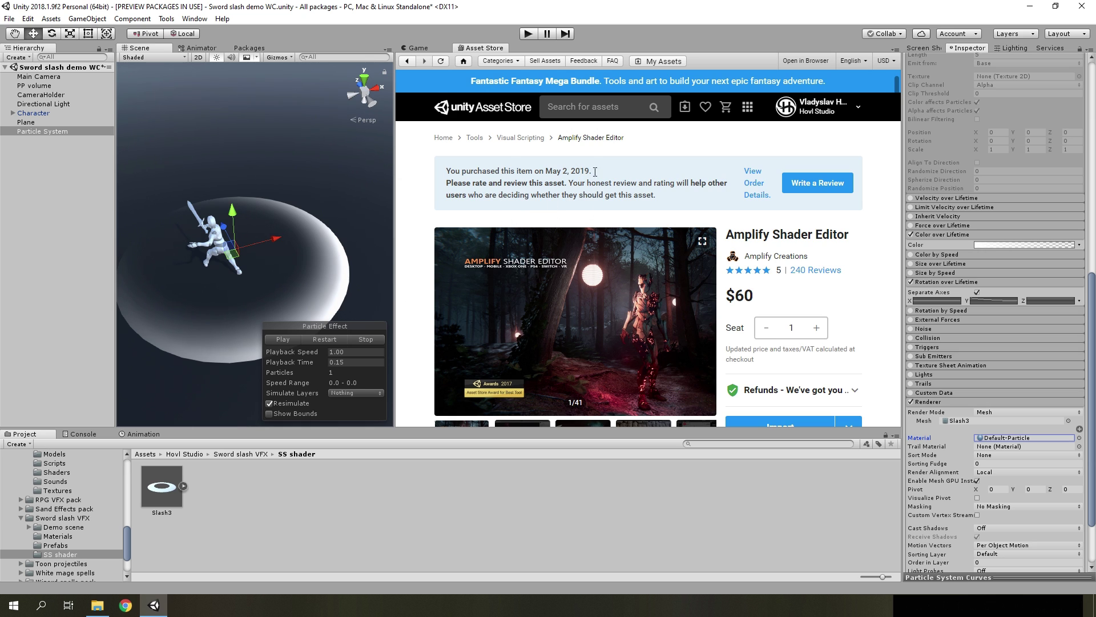
- Return to the Game view and create a new Amplify shader in the SS shader folder
click(419, 48)
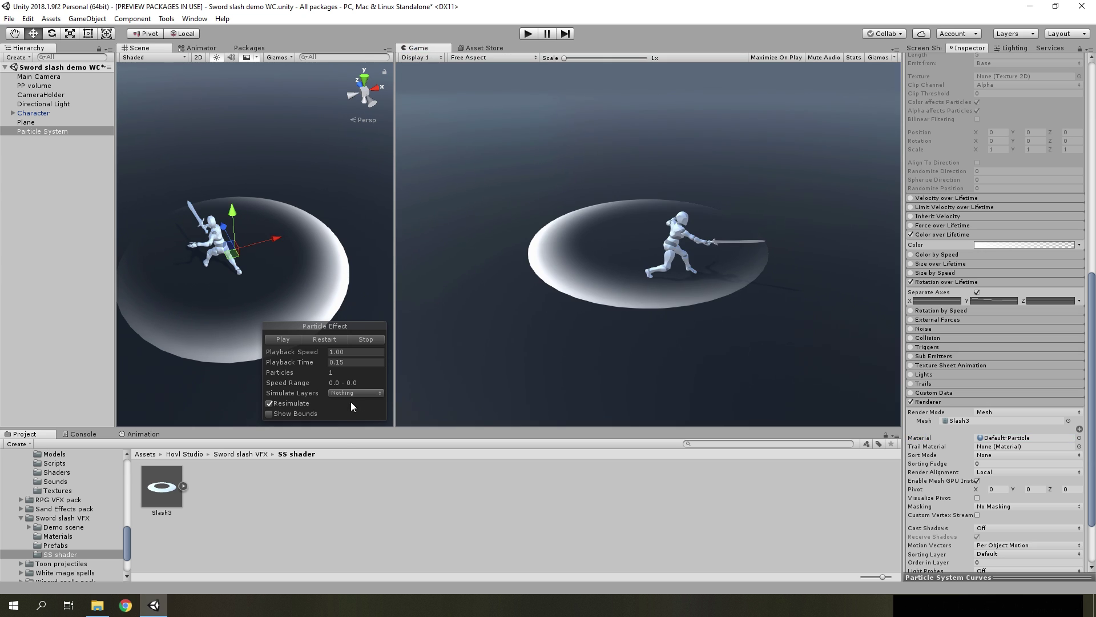
right_click(297, 485)
click(326, 246)
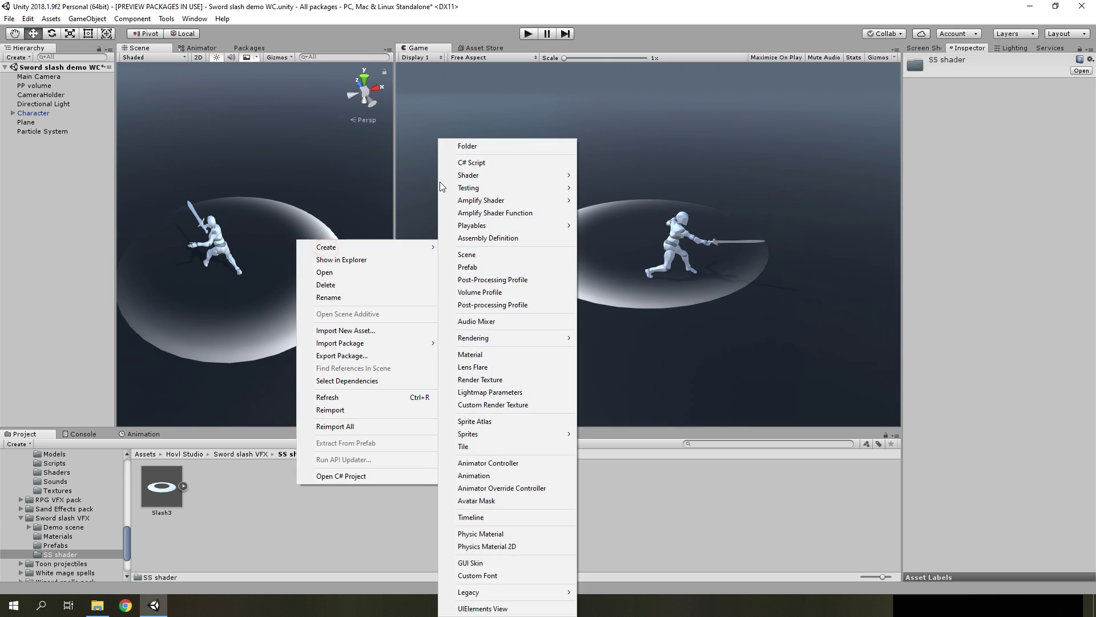
click(485, 176)
click(635, 289)
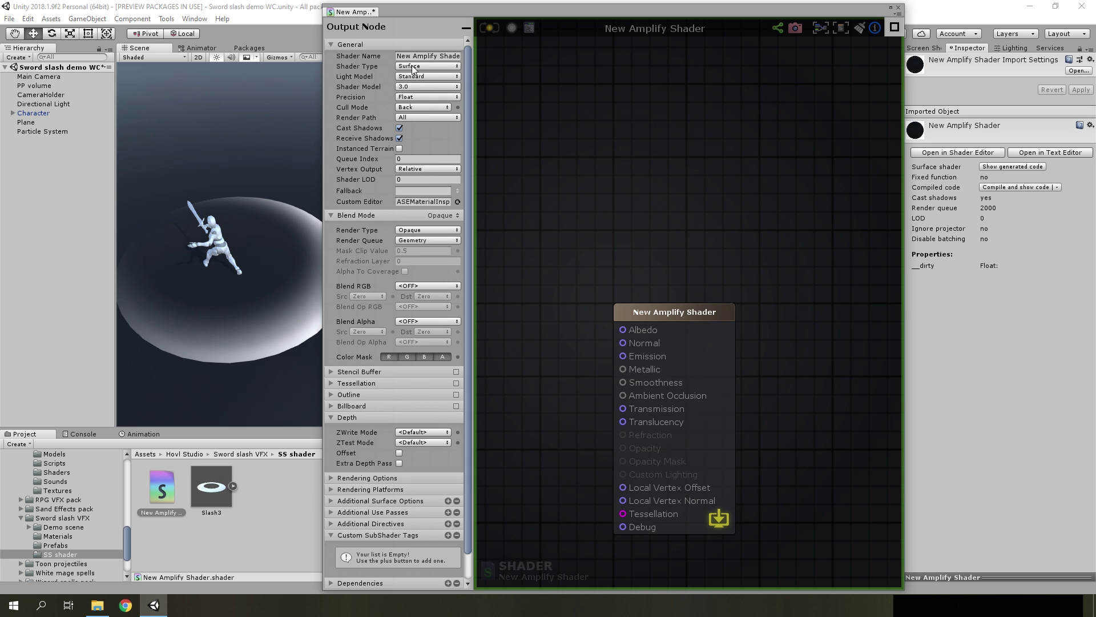
- Set the shader type to Legacy/Particles Alpha Blended and expand its SubShader and Pass settings
click(412, 67)
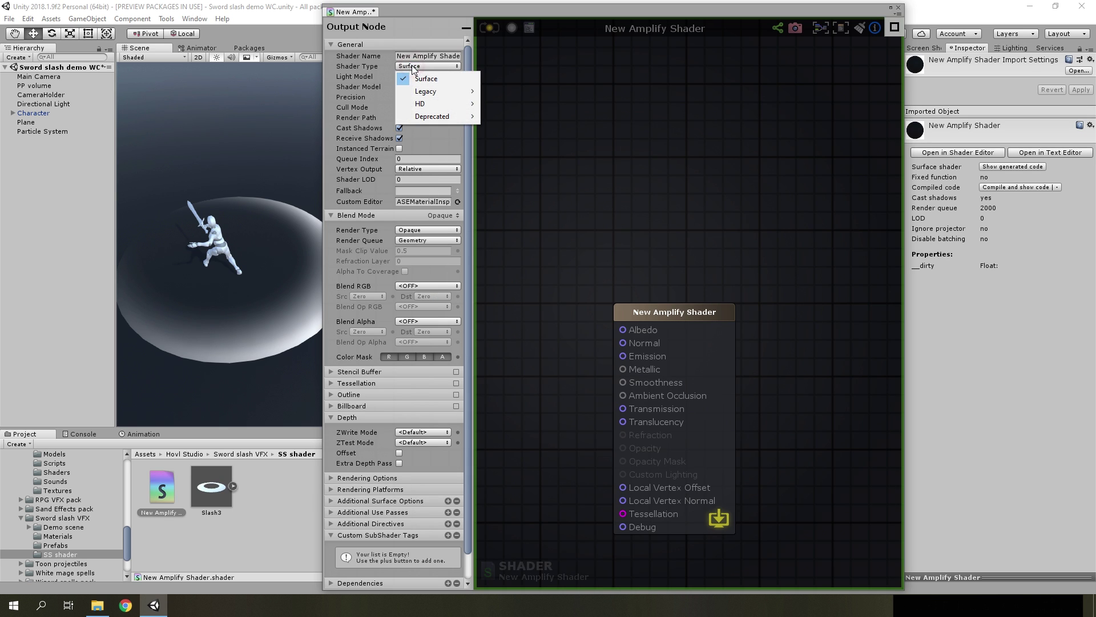
mouse_move(423, 92)
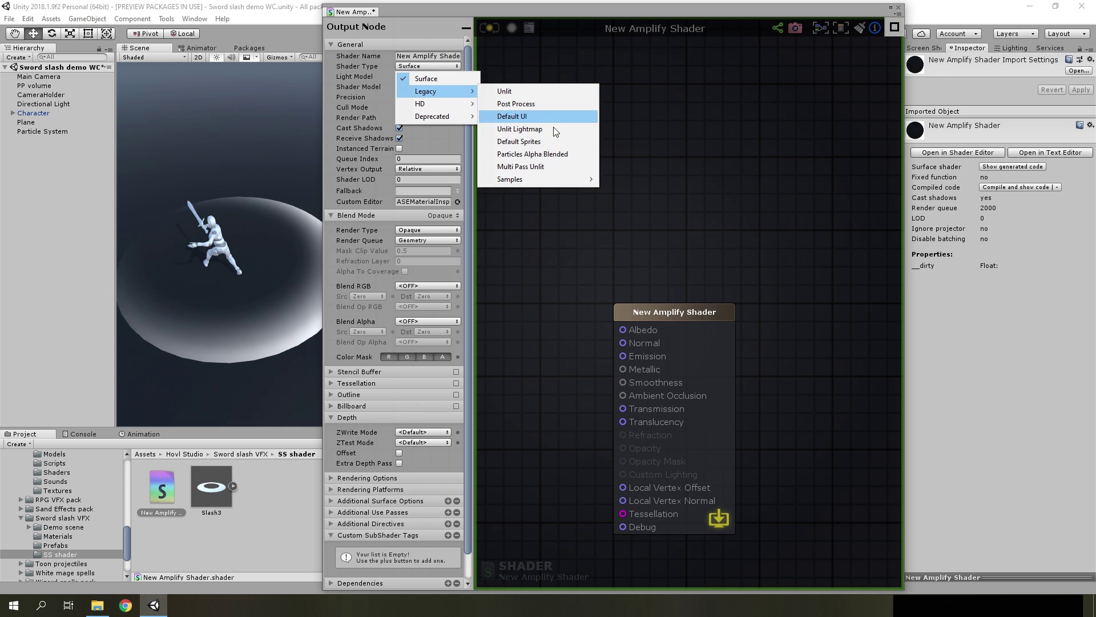
click(546, 154)
click(353, 149)
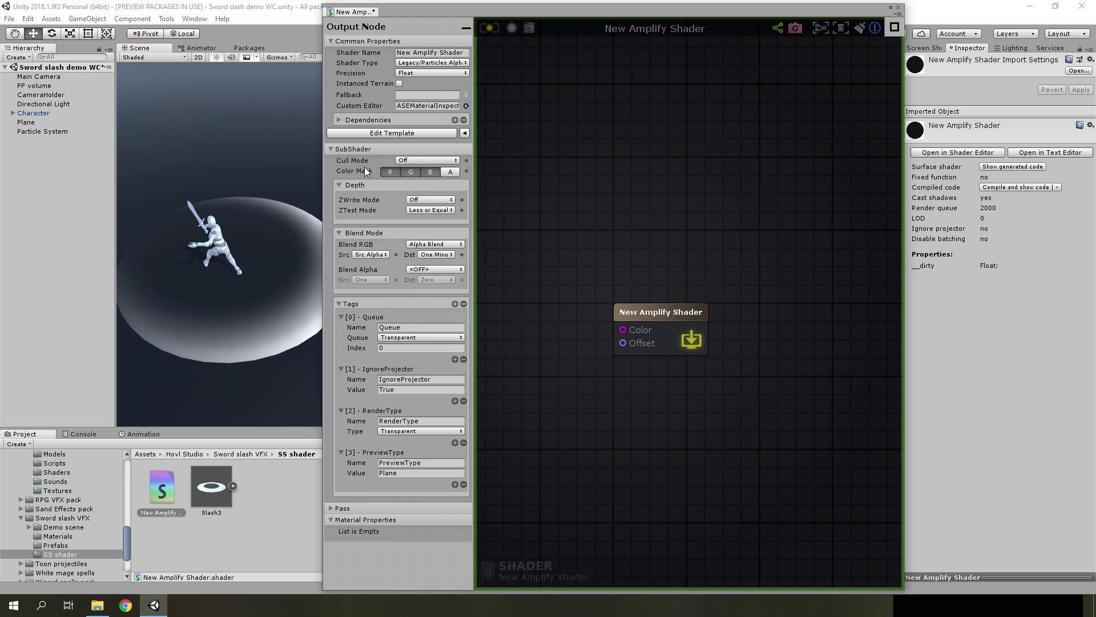
click(344, 508)
scroll(455, 210, down, 1)
scroll(414, 124, up, 1)
- Clear the shader's Custom Editor and name it Hovl/Particles/SwordSlash1
click(418, 106)
key(BackSpace)
click(418, 54)
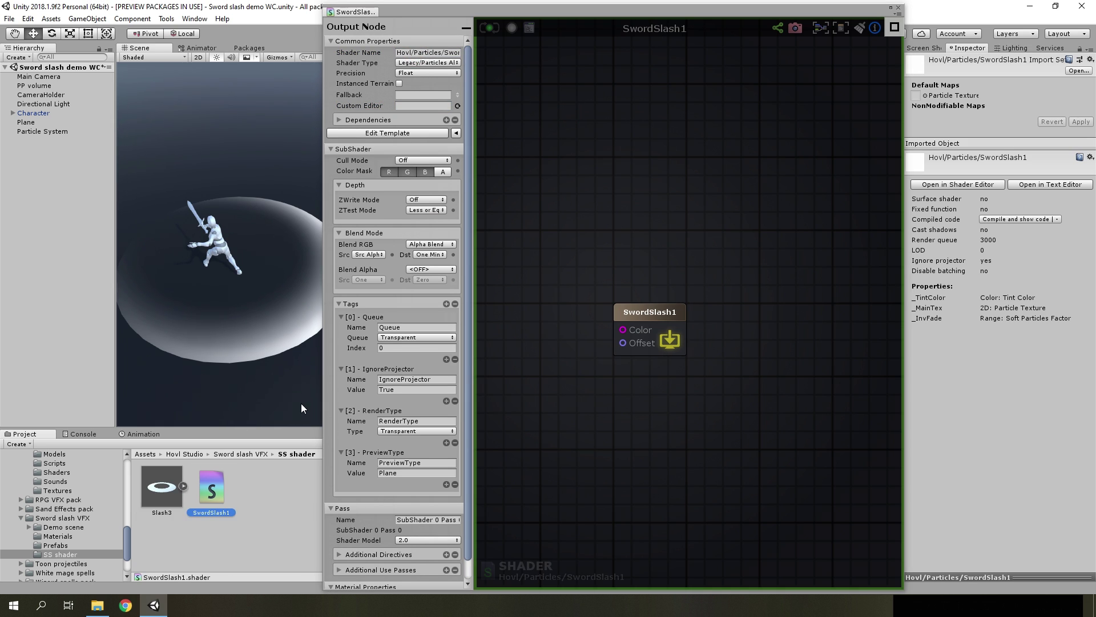
- Create a material named SwordSlash1 from the SwordSlash1 shader
right_click(197, 511)
mouse_move(244, 267)
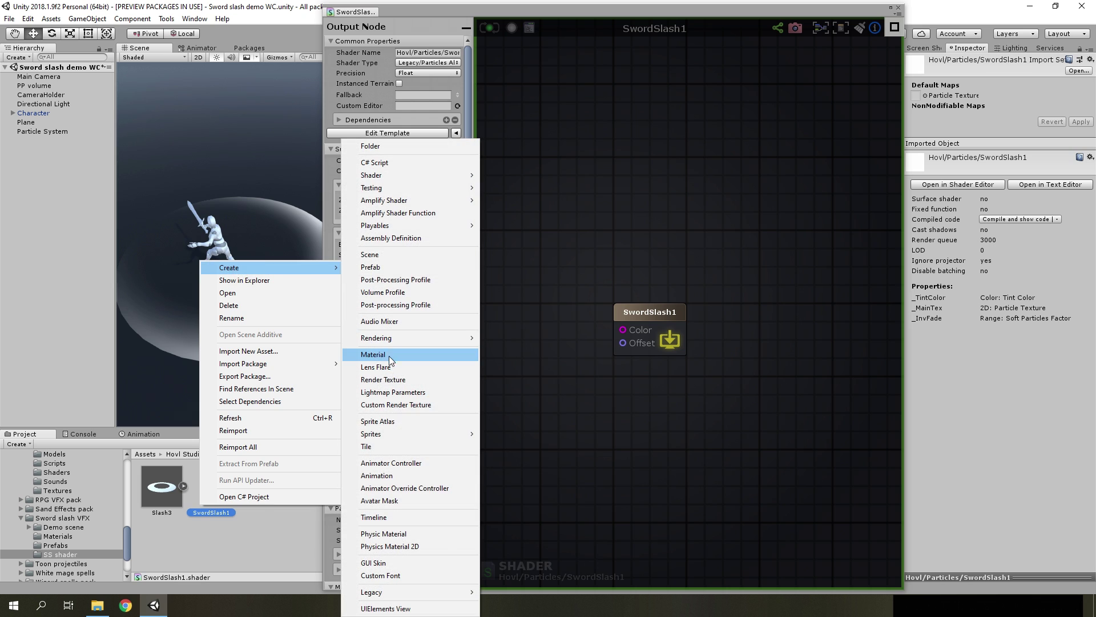
click(382, 355)
text(SwordSlash1)
key(Return)
- Assign the SwordSlash1 material to the Particle System's Renderer
click(52, 132)
scroll(1001, 401, down, 10)
drag(261, 486, 1021, 363)
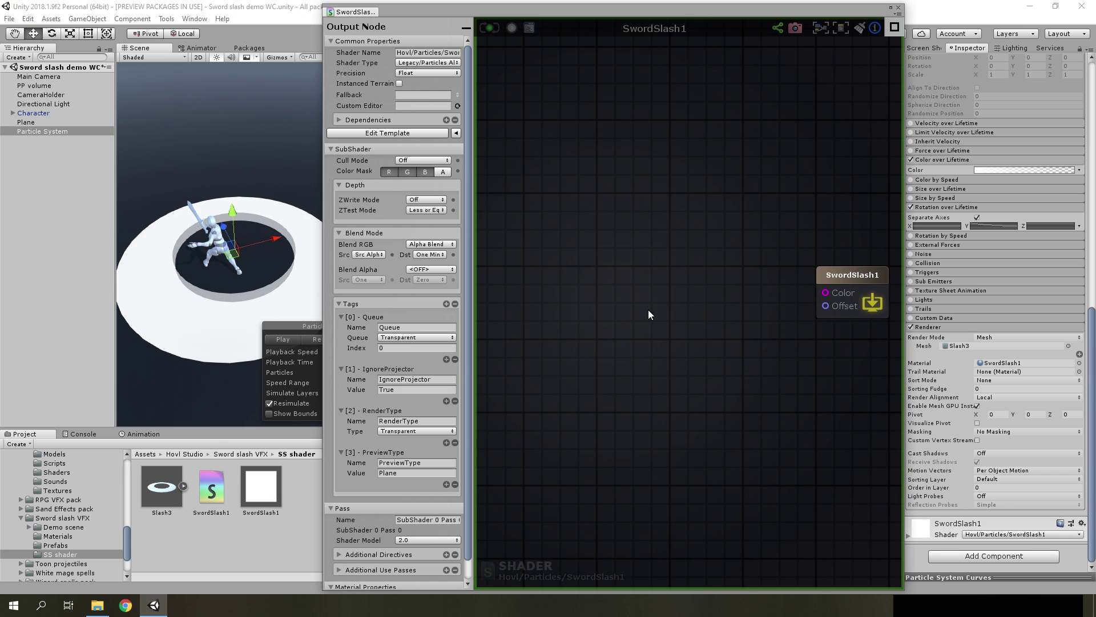
- Add a Texture Sample node named Main to the shader graph, placed well before the output node
right_click(640, 279)
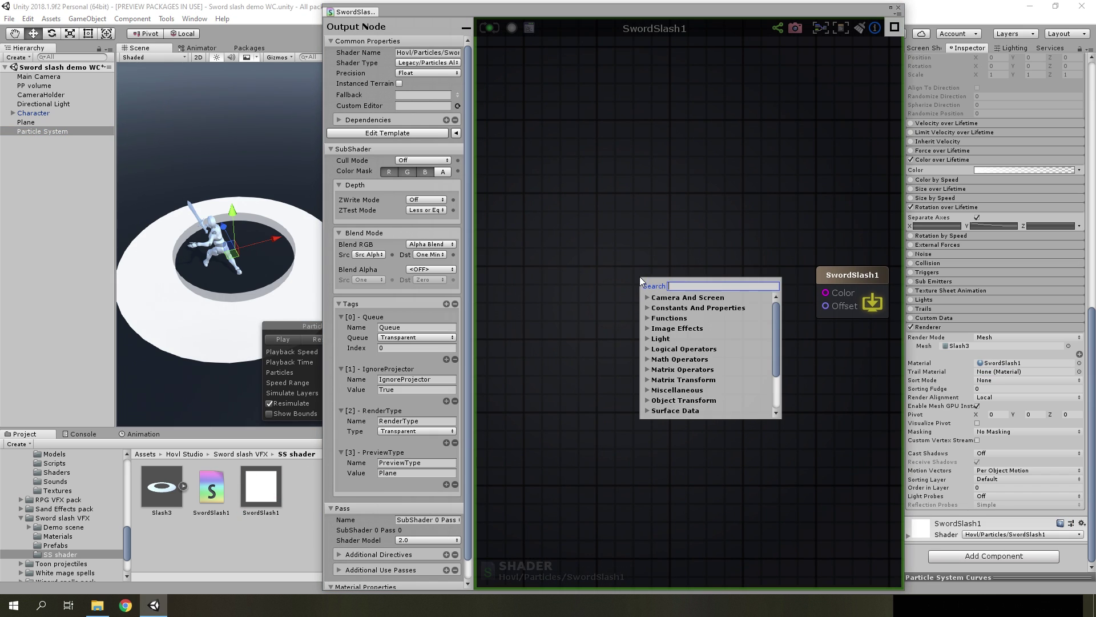
text(tex)
click(698, 349)
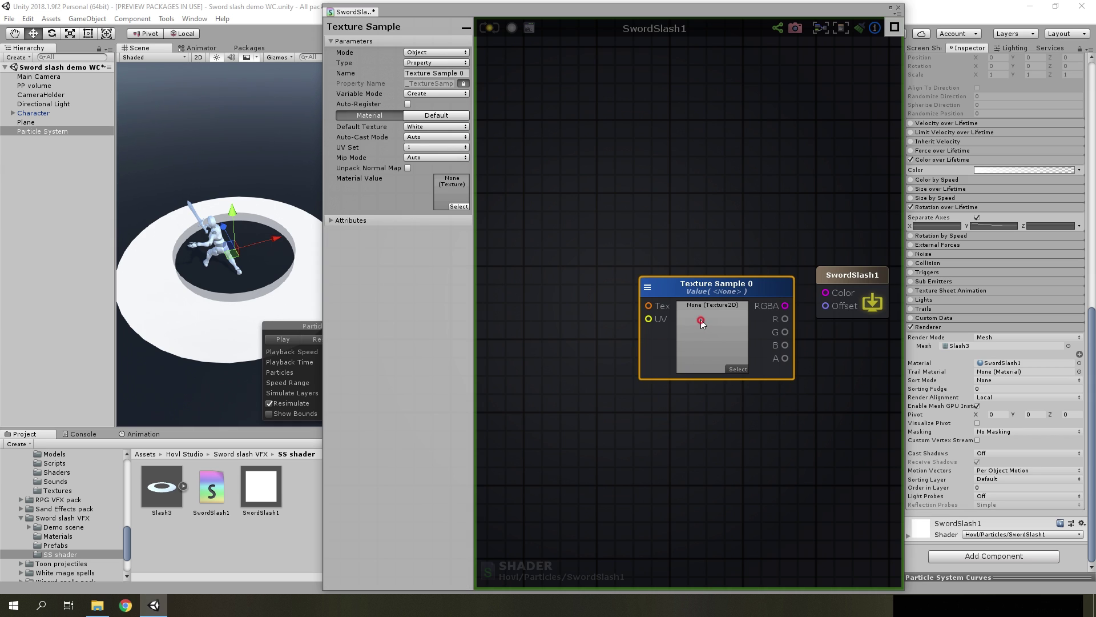
drag(701, 320, 616, 286)
click(439, 73)
text(M)
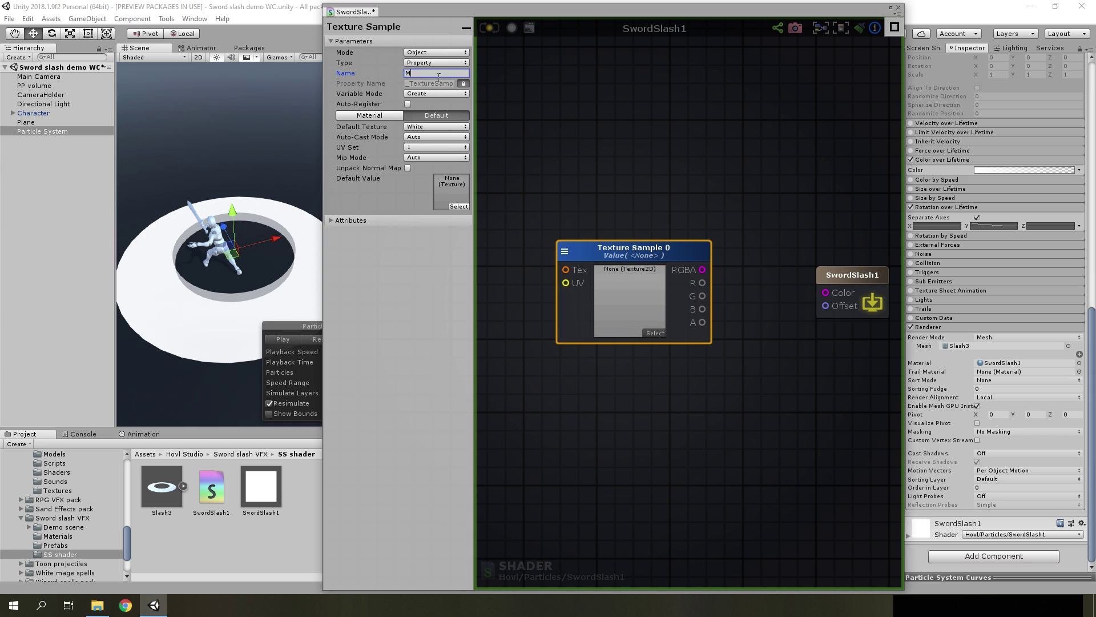
click(625, 157)
scroll(737, 300, down, 2)
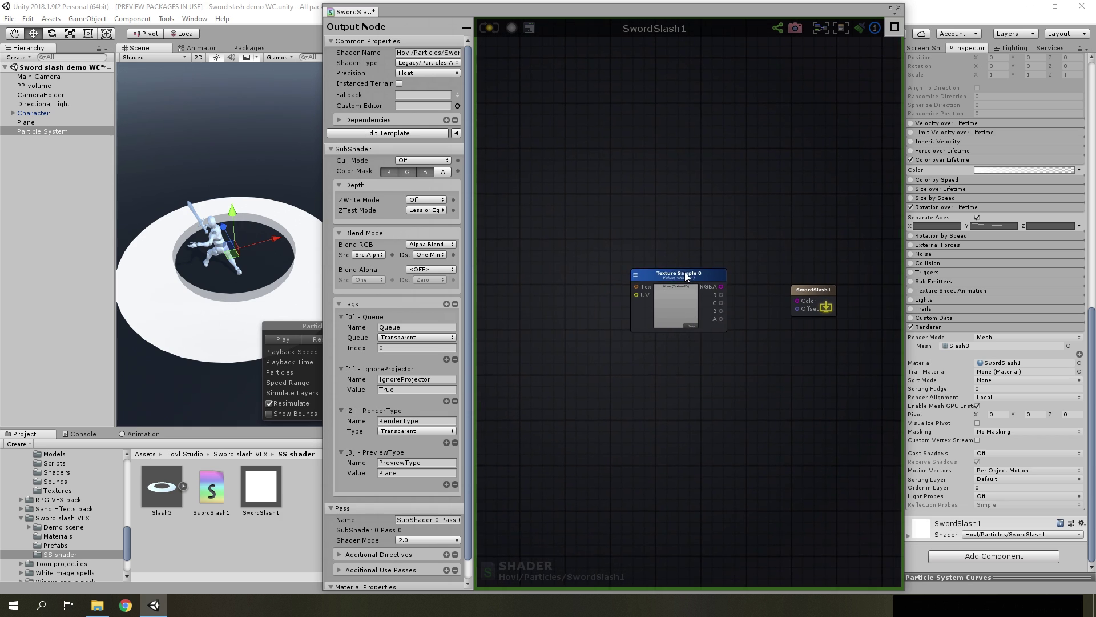
drag(684, 272, 601, 273)
- Add a Multiply node and connect the Main texture's A output to its A input
scroll(676, 301, up, 2)
right_click(704, 294)
text(mul)
click(737, 334)
drag(744, 319, 729, 287)
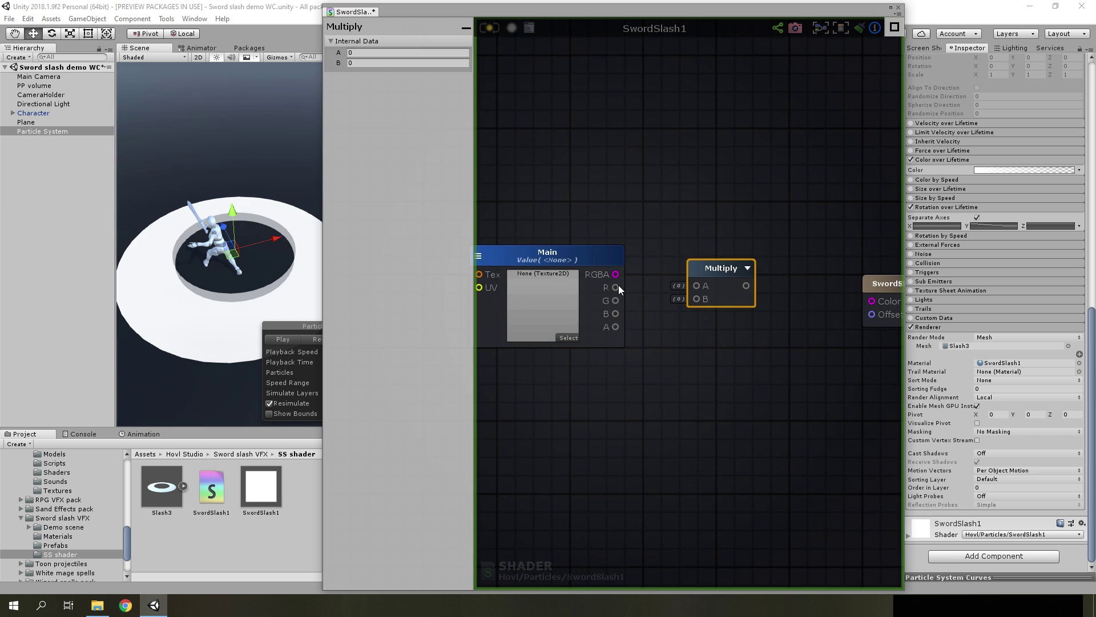
drag(612, 322, 711, 337)
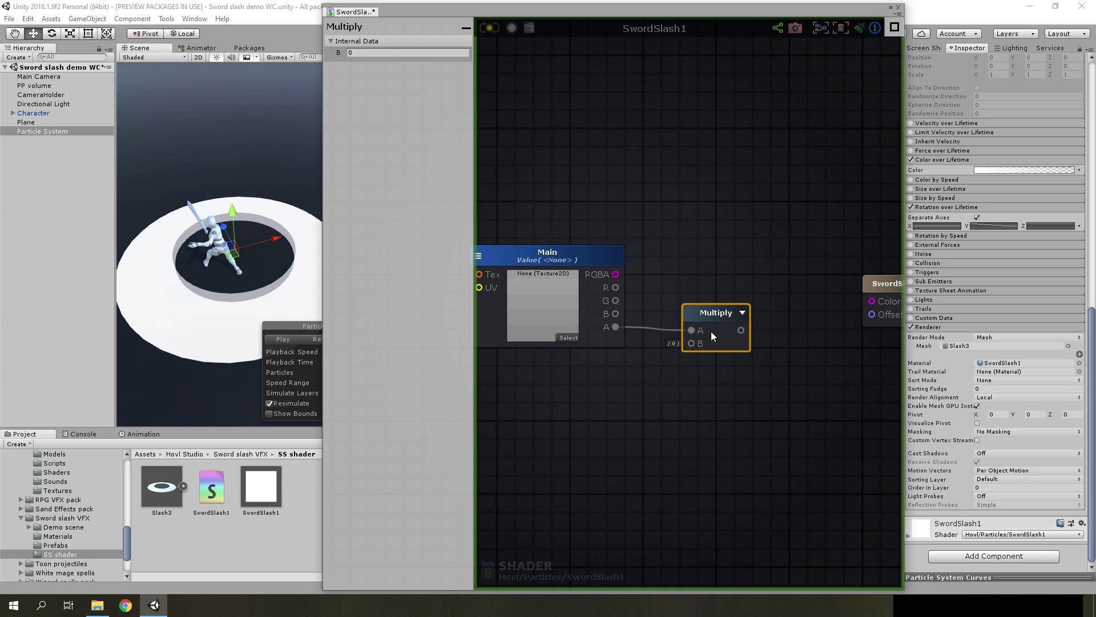
- Add a Float node below the Multiply node, set its type to Property and name it Opacity
right_click(637, 391)
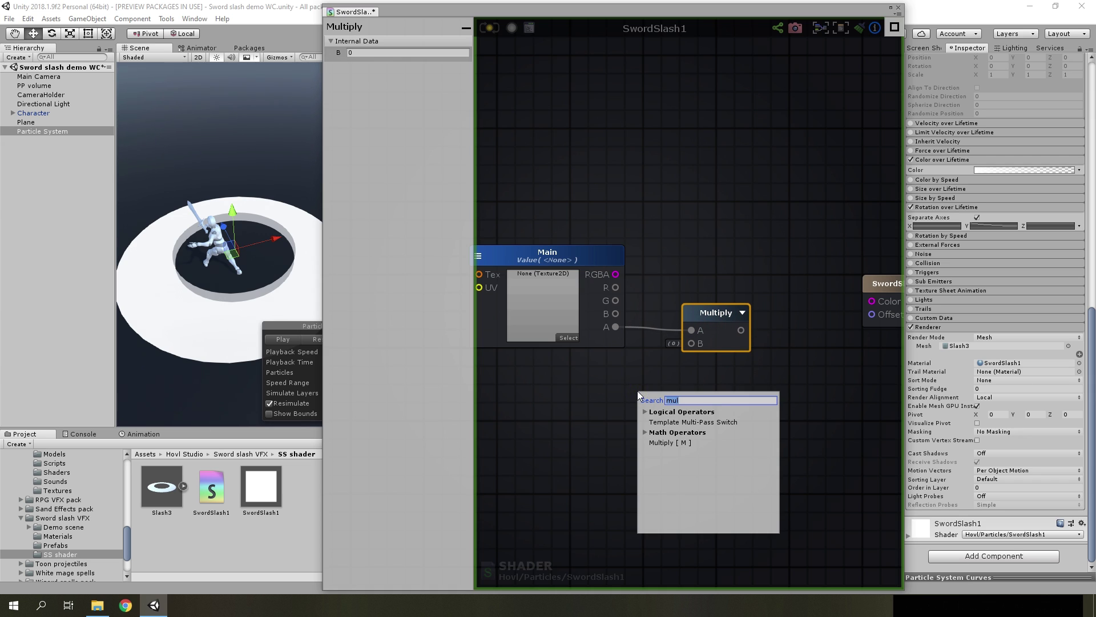
text(float)
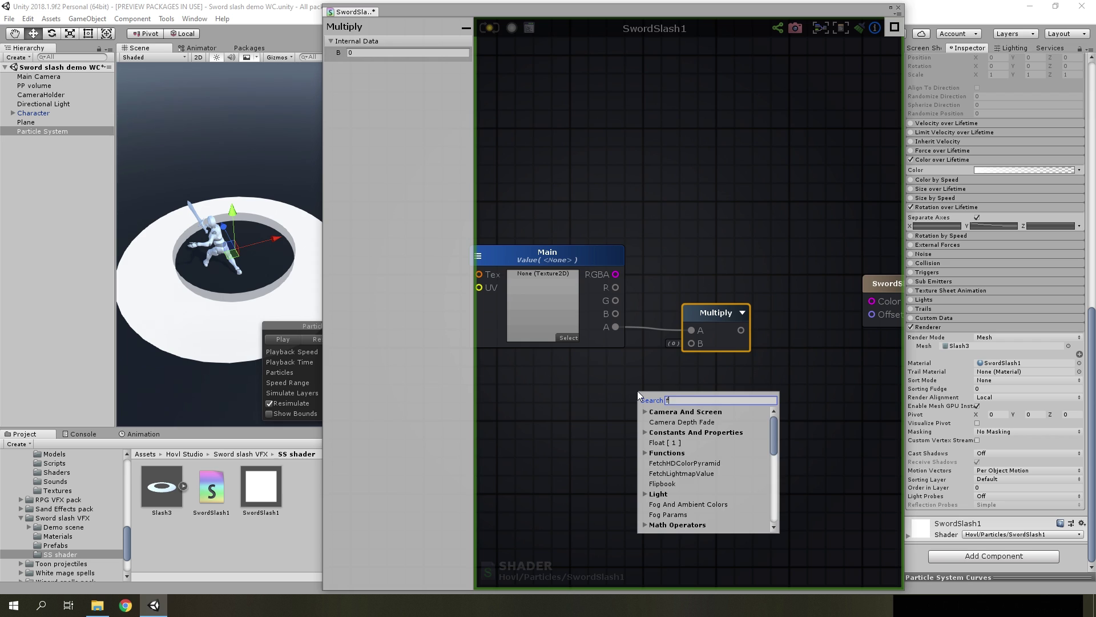
click(685, 423)
click(408, 53)
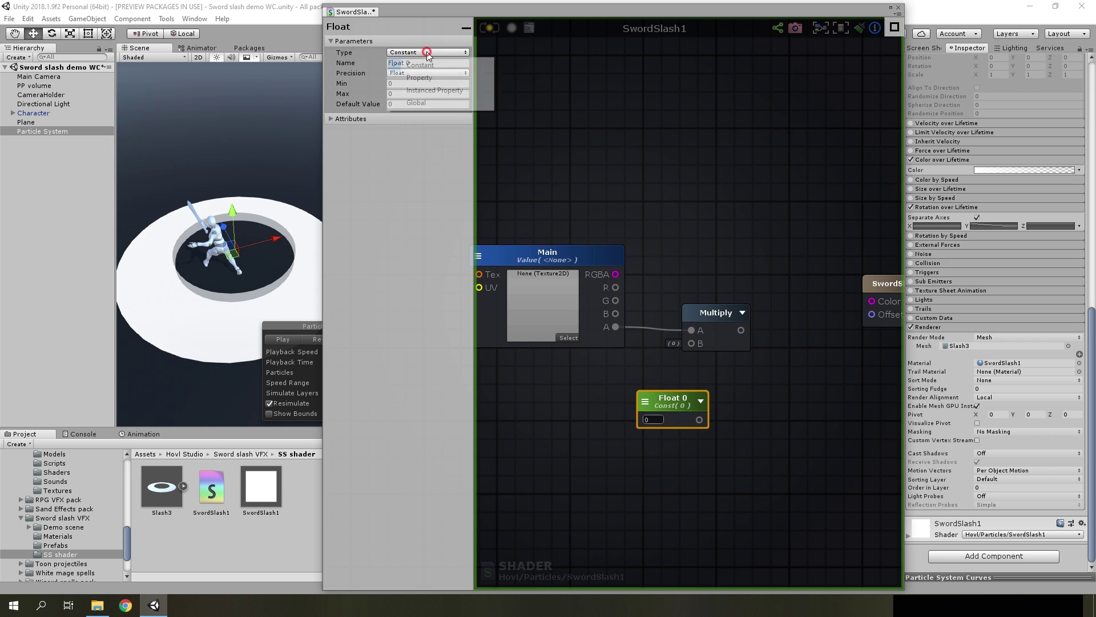
click(422, 78)
click(409, 63)
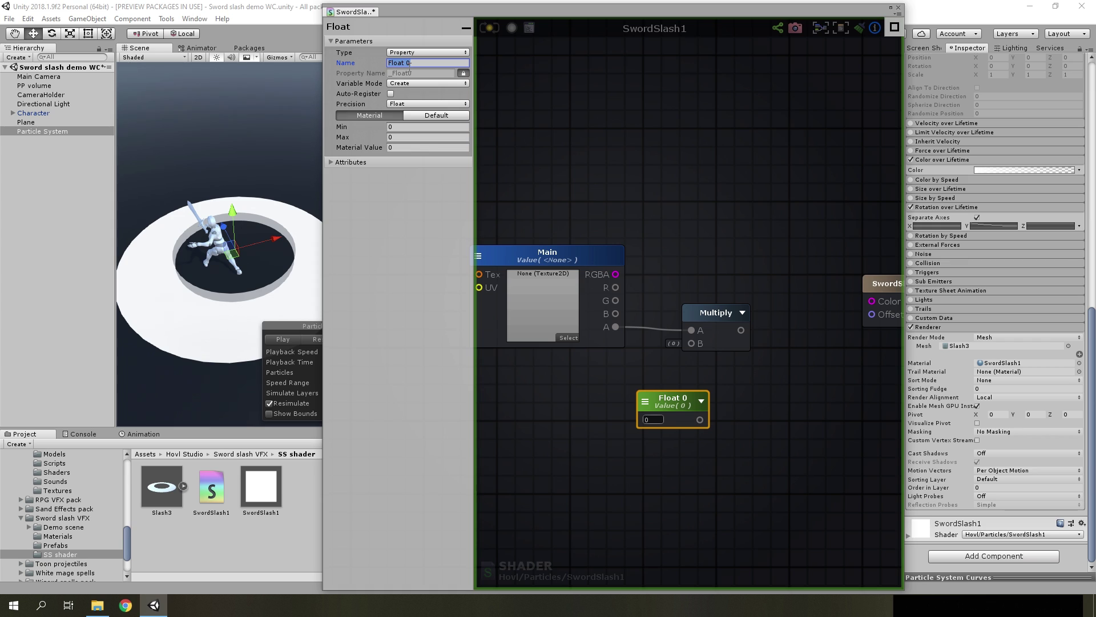
text(O)
text(pacity)
click(734, 443)
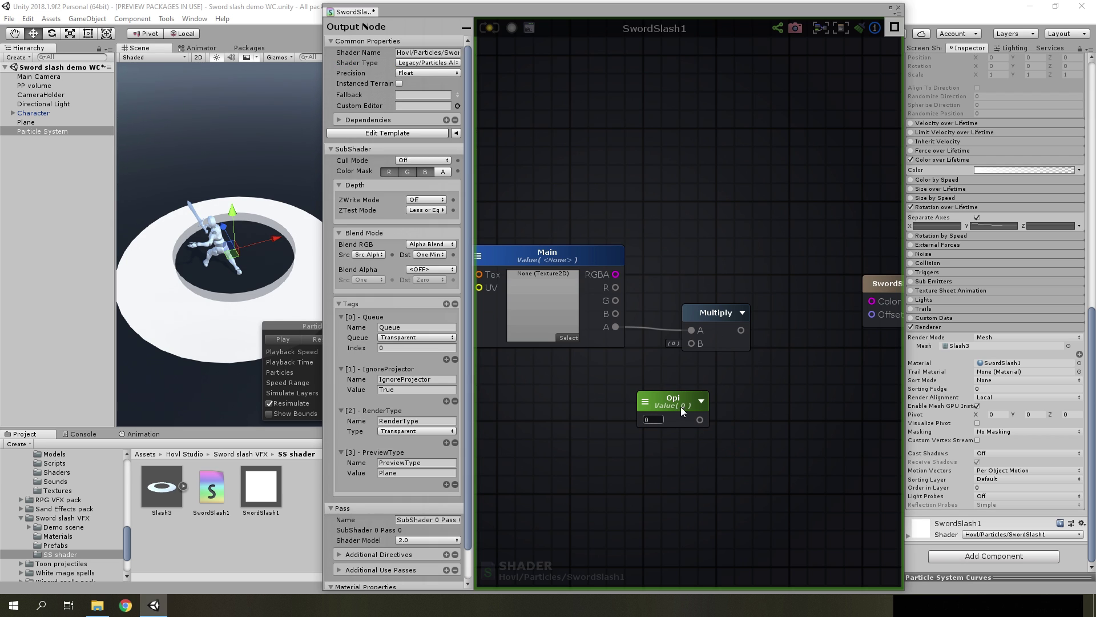
- Connect Opacity to the Multiply node's B input and set its value to 20
drag(687, 409, 691, 343)
click(576, 399)
text(20)
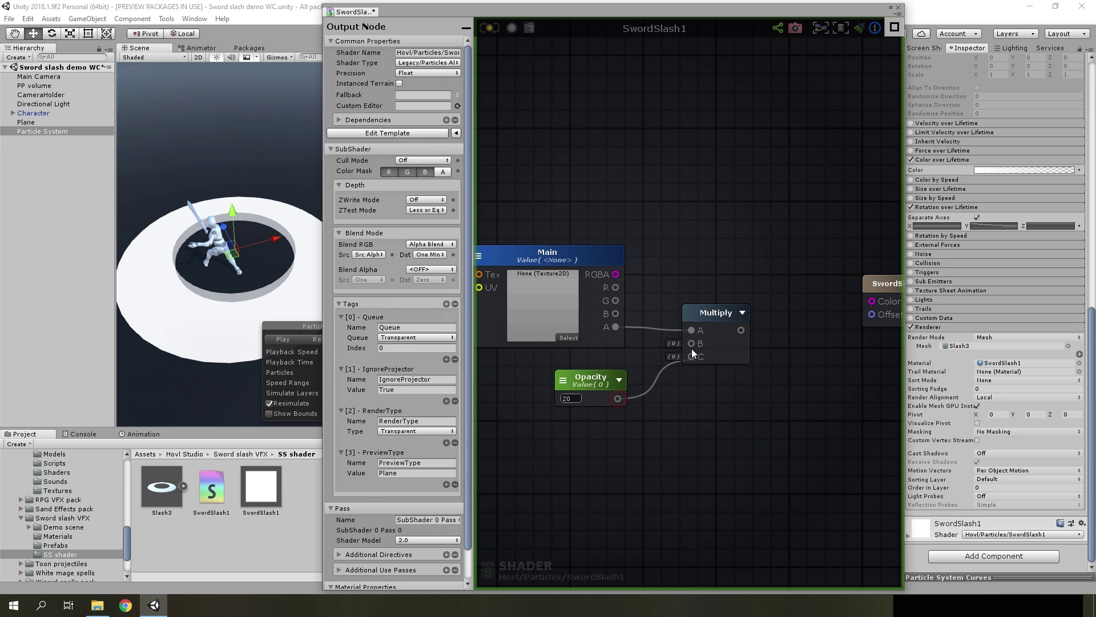
drag(596, 384, 594, 368)
drag(707, 336, 692, 336)
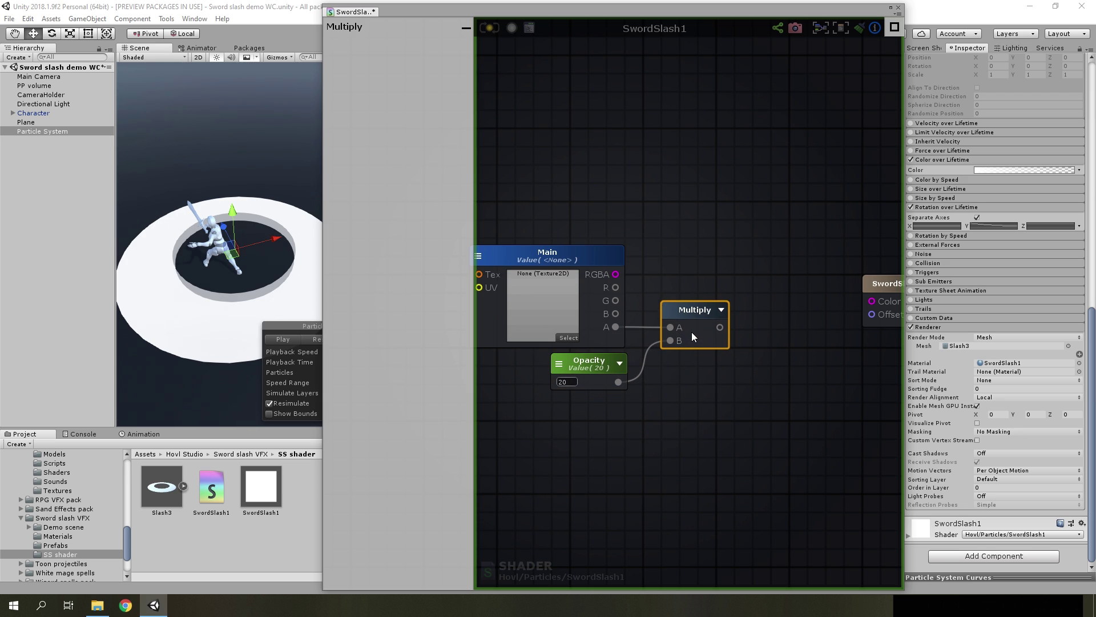
- Add a Clamp node after the Multiply node and feed the Multiply output into it
right_click(777, 330)
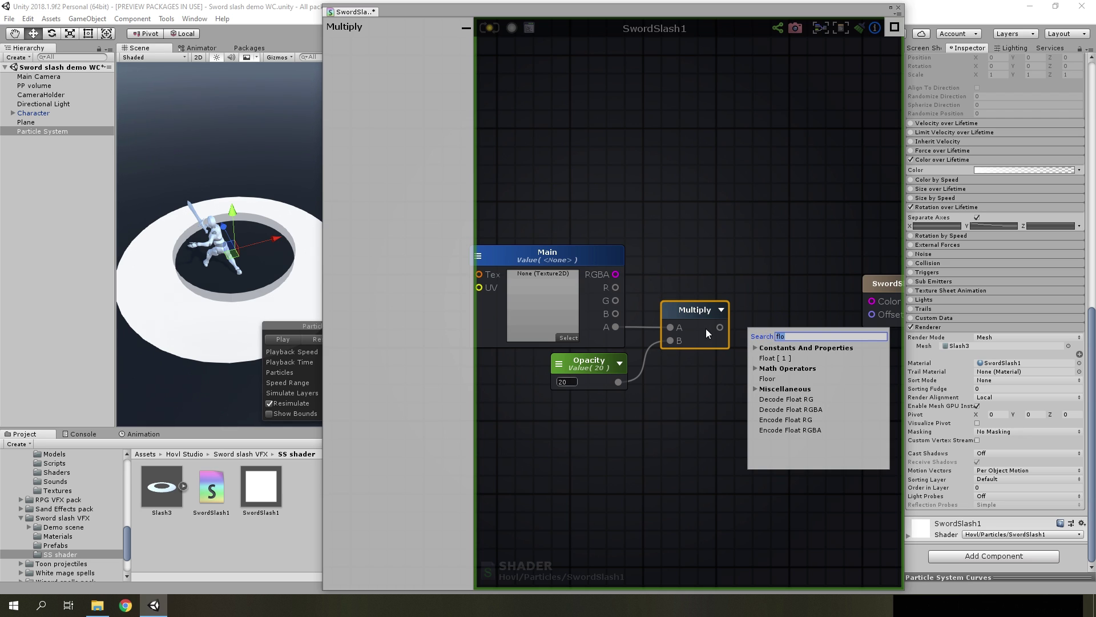
text(clam)
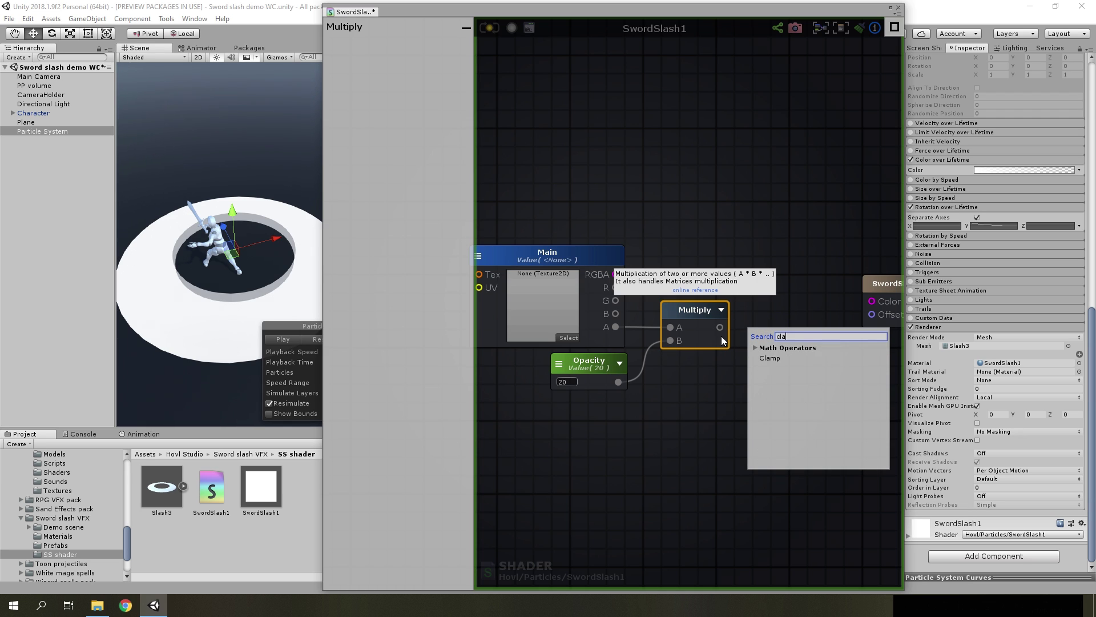
click(751, 359)
drag(722, 330, 787, 353)
drag(798, 351, 773, 328)
- Add an Append node with Vector4 output in front of the SwordSlash1 output node
middle_drag(878, 315, 709, 317)
drag(709, 317, 802, 277)
right_click(721, 283)
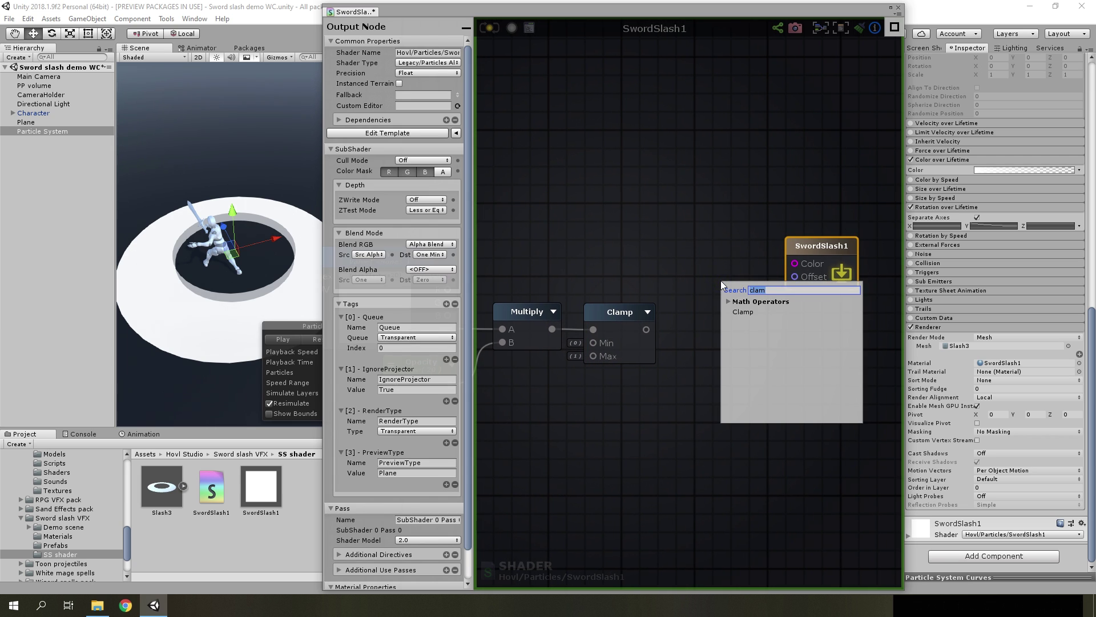
text(append)
click(745, 312)
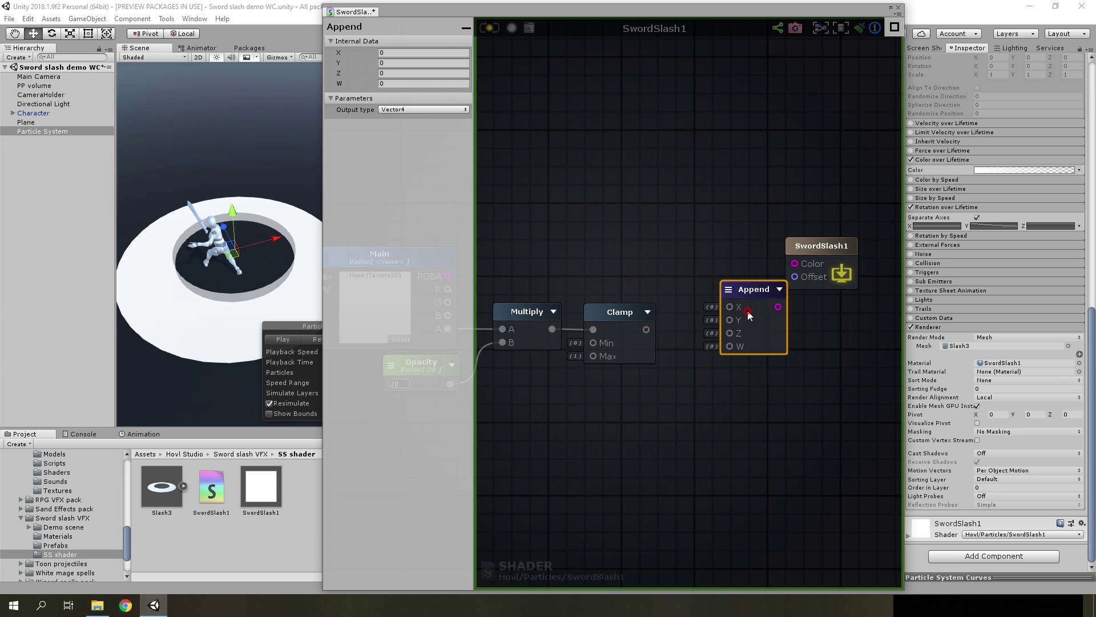
drag(738, 287, 719, 236)
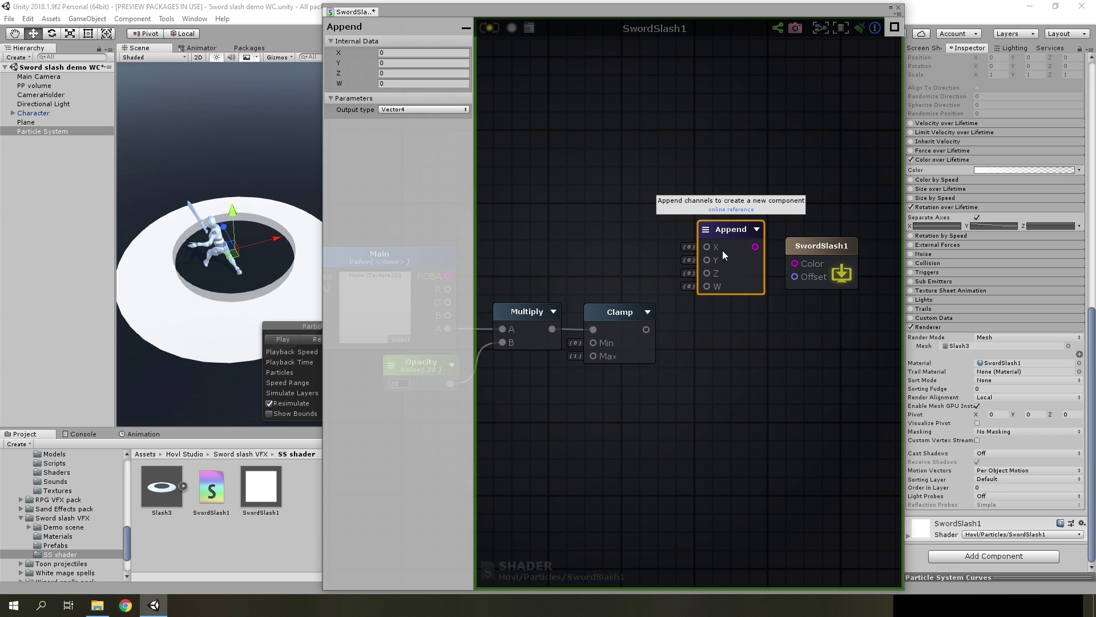
- Connect the Clamp output to Append's W input and Append's output to the SwordSlash1 Color input, leaving space after Clamp
drag(647, 330, 707, 286)
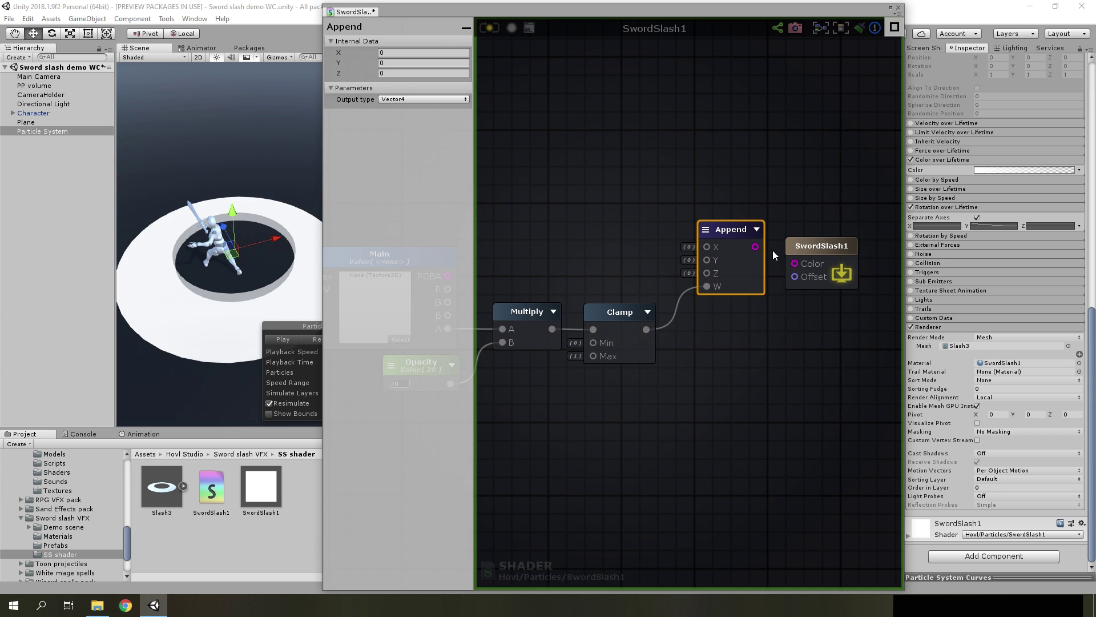
drag(756, 246, 838, 245)
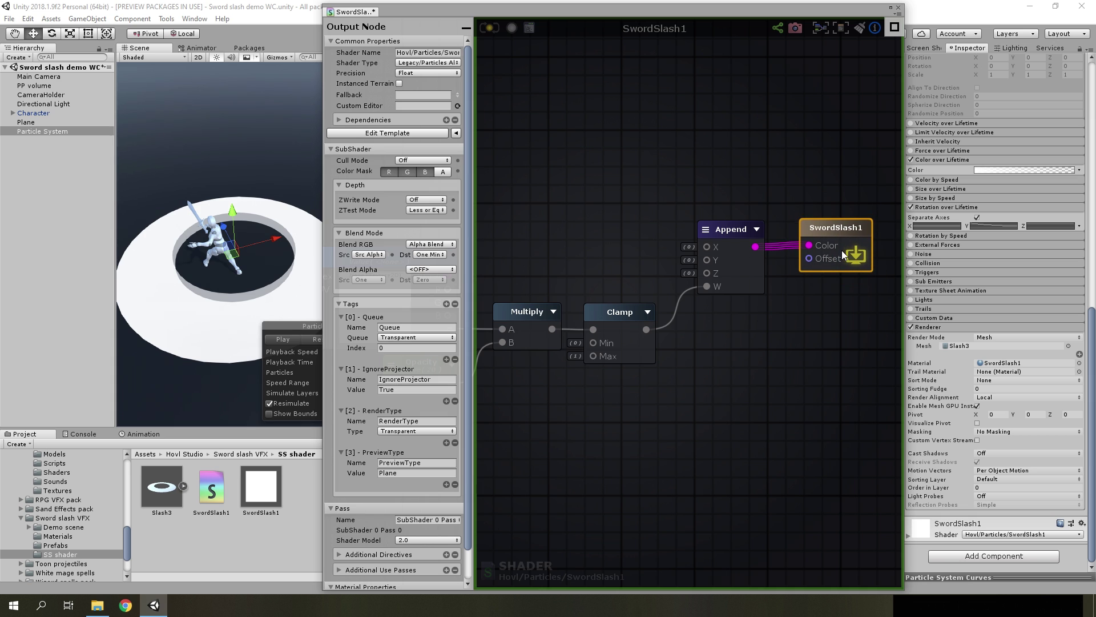
scroll(787, 313, down, 3)
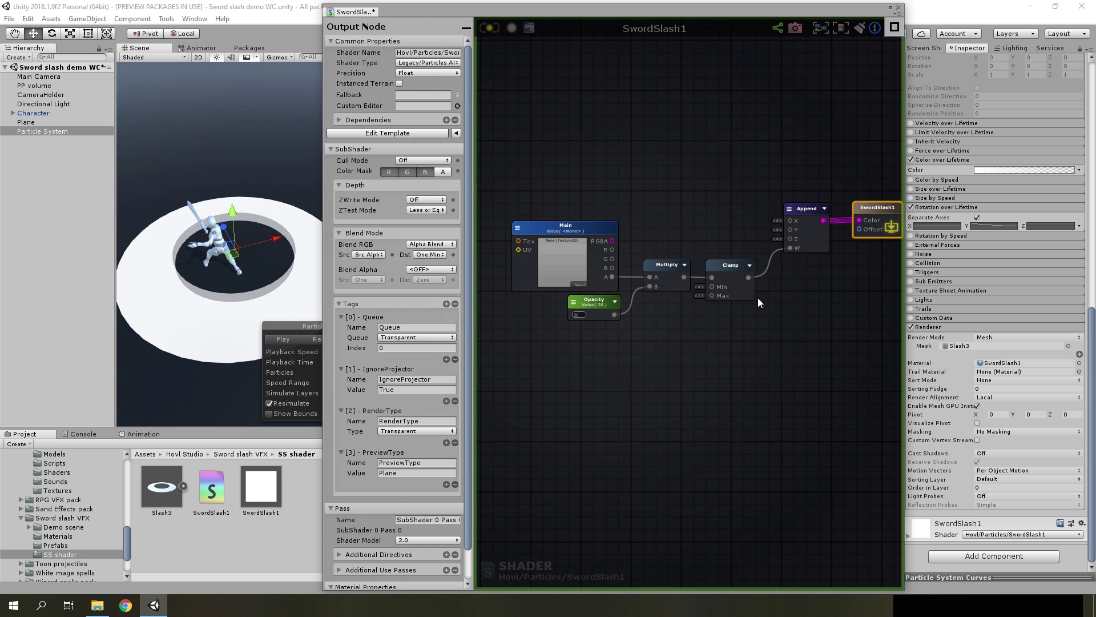
middle_drag(827, 273, 735, 276)
drag(813, 282, 775, 221)
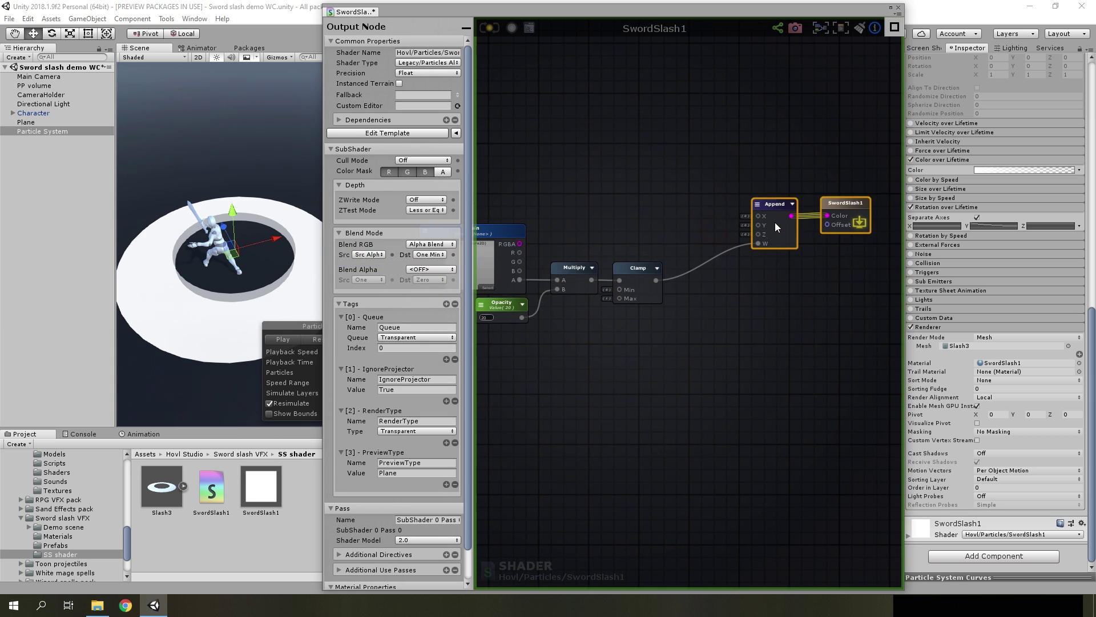
- Duplicate the Multiply node, place the copy between Clamp and Append, and feed Clamp into its B input
right_click(692, 265)
click(681, 294)
click(571, 282)
key(ctrl+c)
key(ctrl+v)
drag(655, 321, 693, 266)
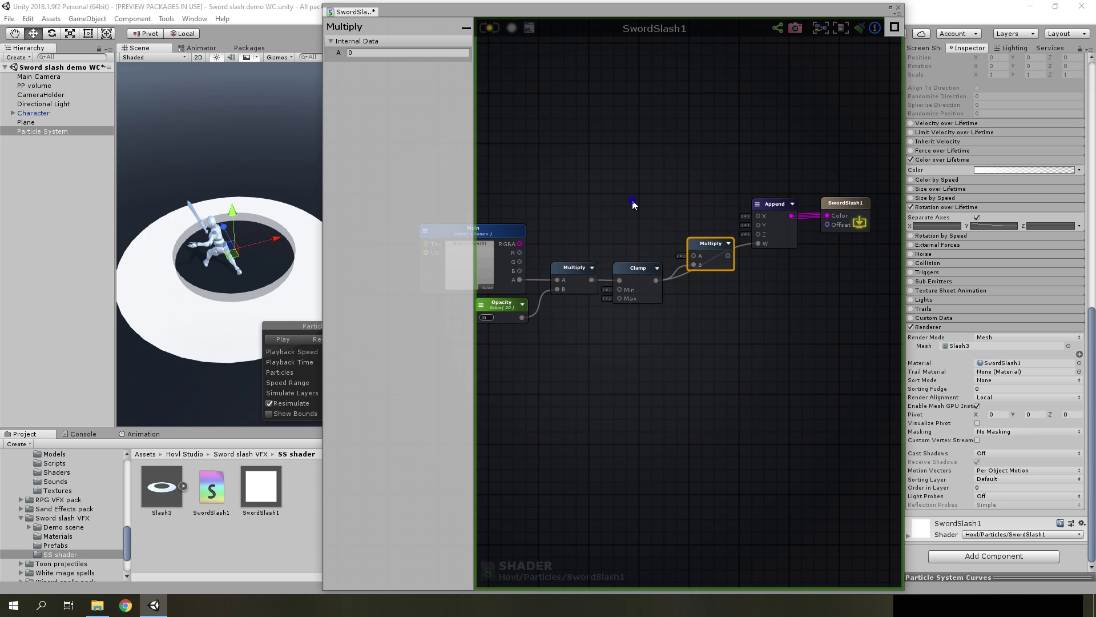
- Add a Vertex Color node, wire its A output into the second Multiply's A input, and route that Multiply into Append's W input
right_click(632, 200)
text(vec)
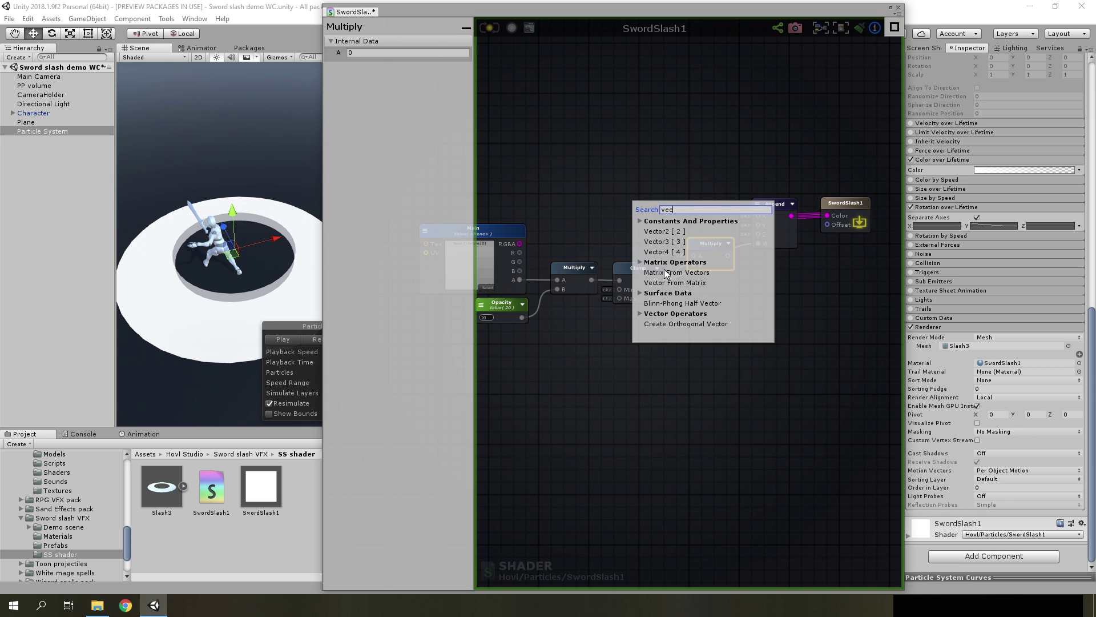
key(BackSpace)
text(rt)
click(672, 321)
drag(660, 234, 694, 256)
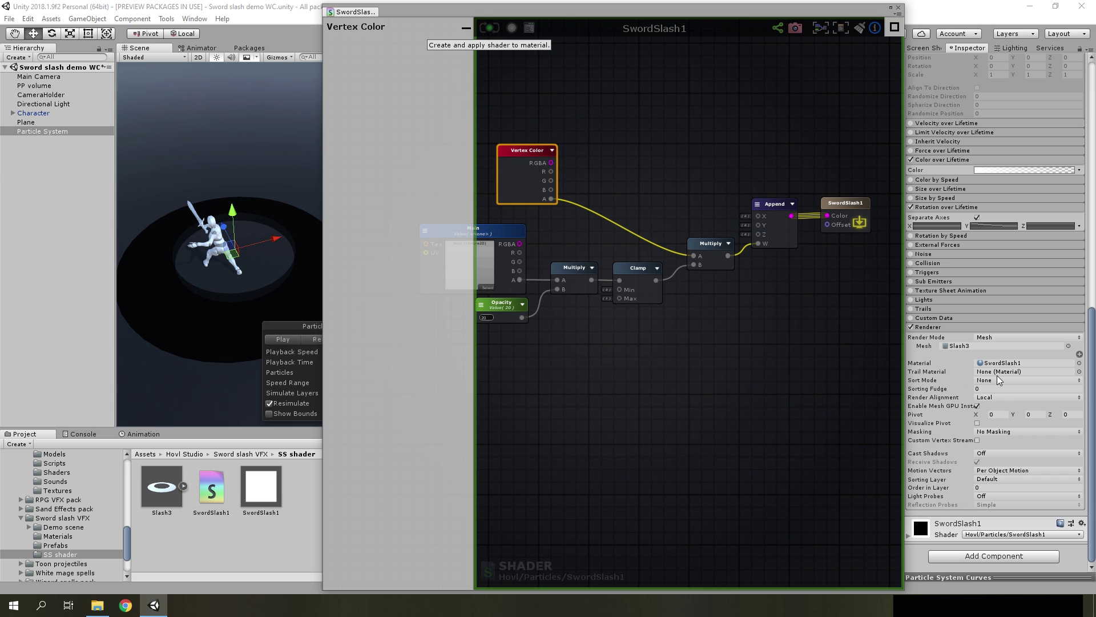
- Assign the Smoke12 texture to the Main slot of the SwordSlash1 material
click(948, 529)
scroll(998, 439, down, 5)
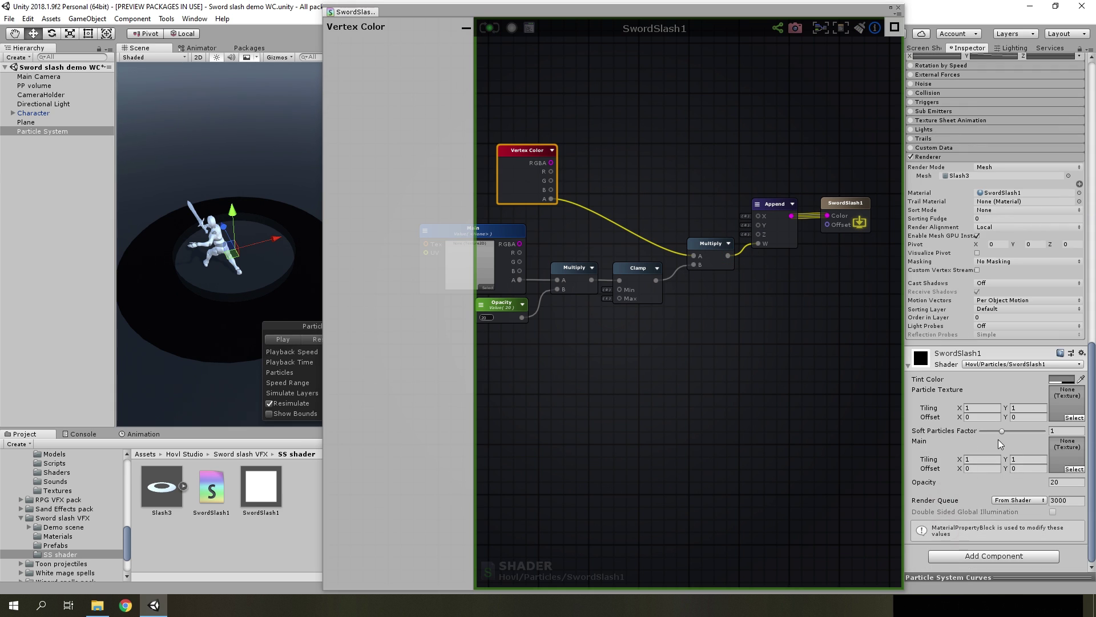
click(1074, 469)
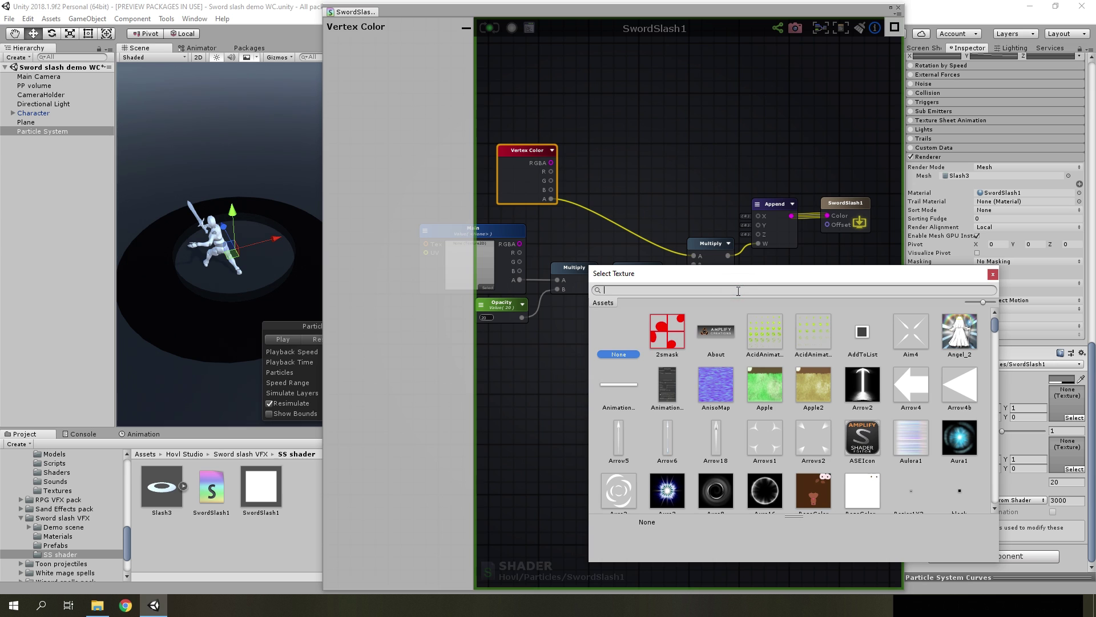
text(s)
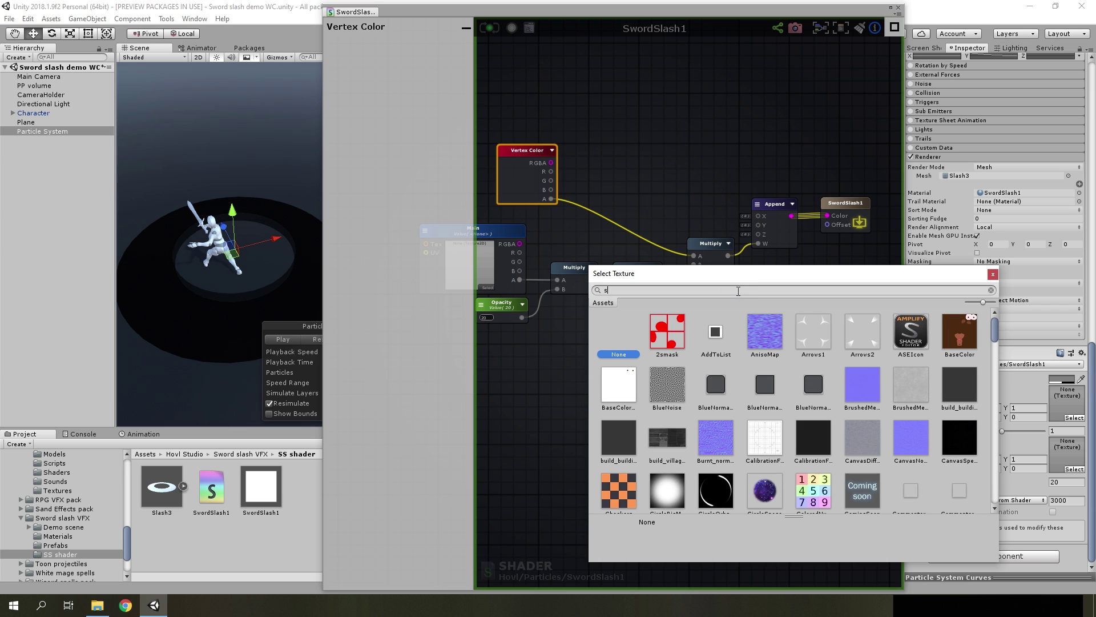
text(a)
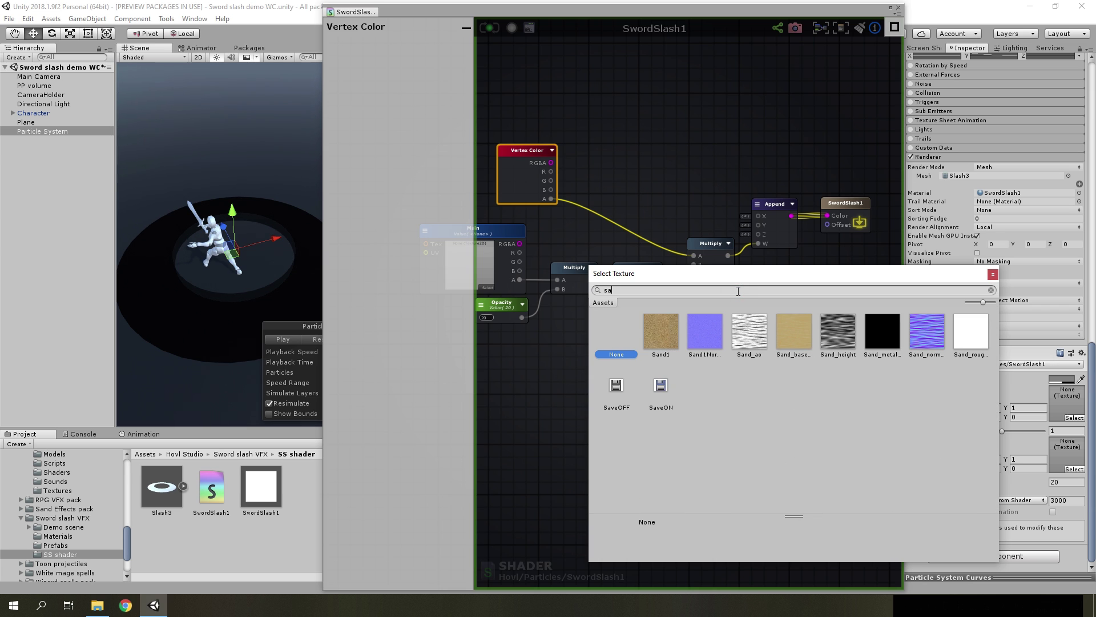
key(BackSpace)
text(m)
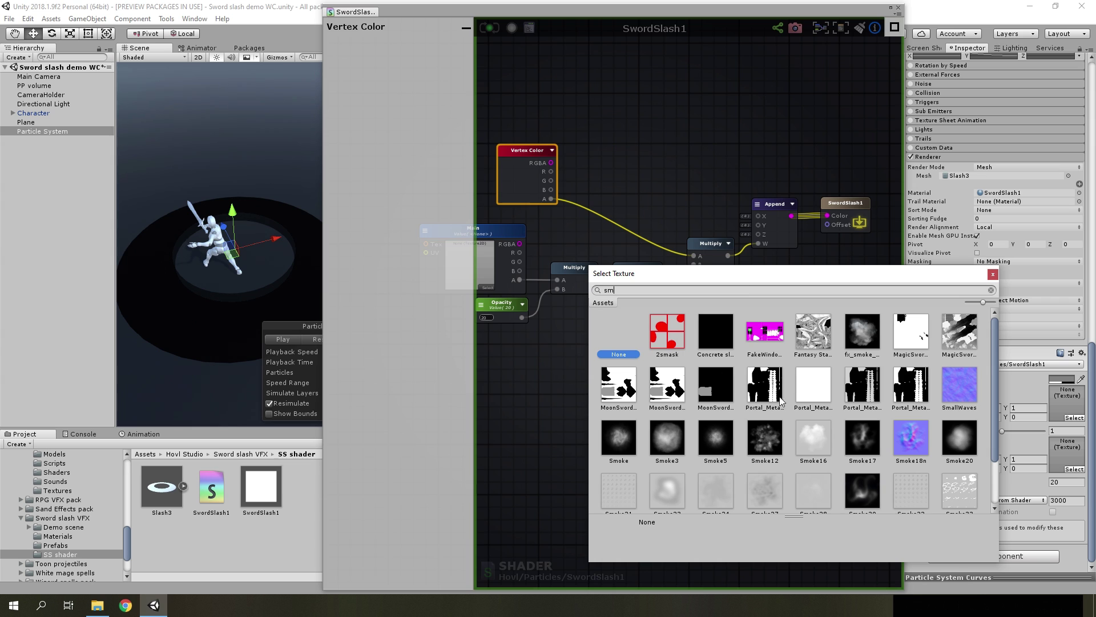
click(765, 437)
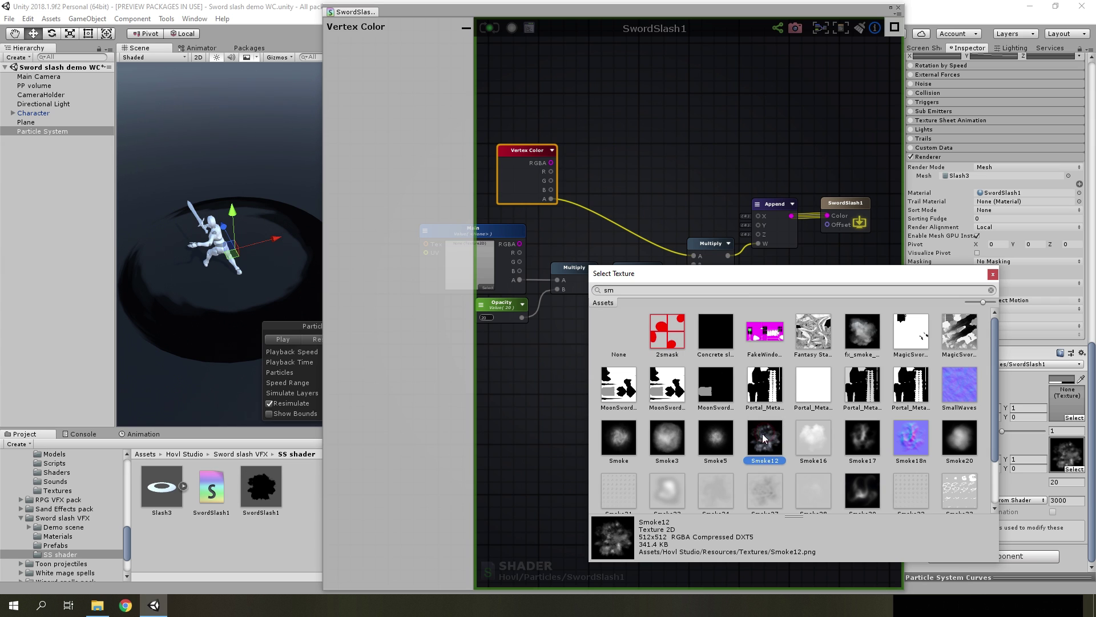
click(993, 275)
- Set the Main texture's X tiling to 1.2 in the SwordSlash1 material
click(973, 458)
double_click(973, 459)
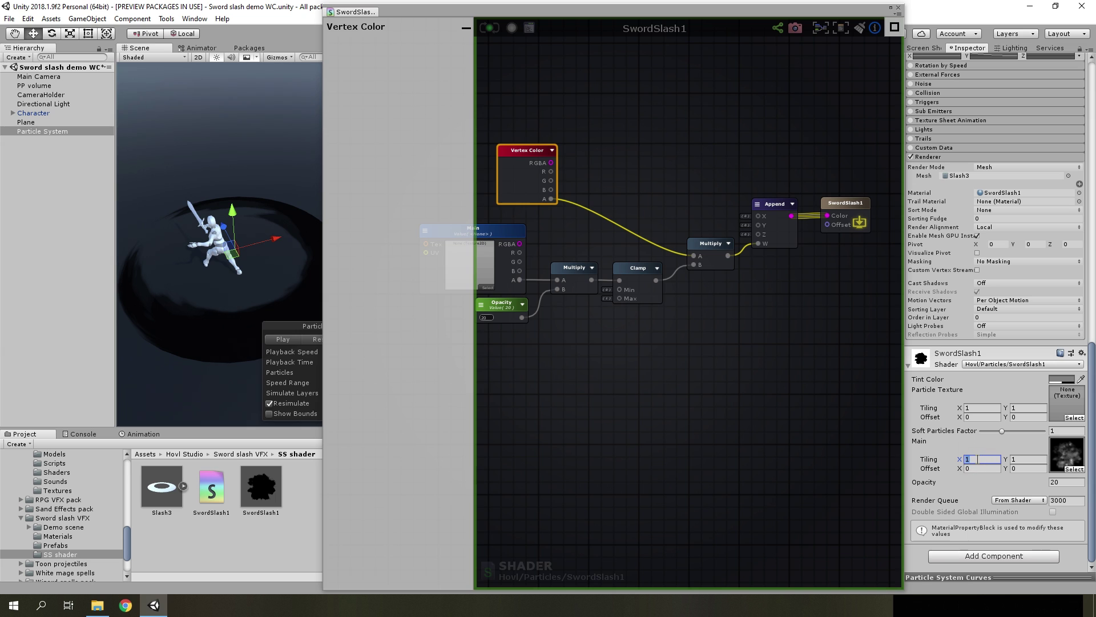
text(1.2)
key(Return)
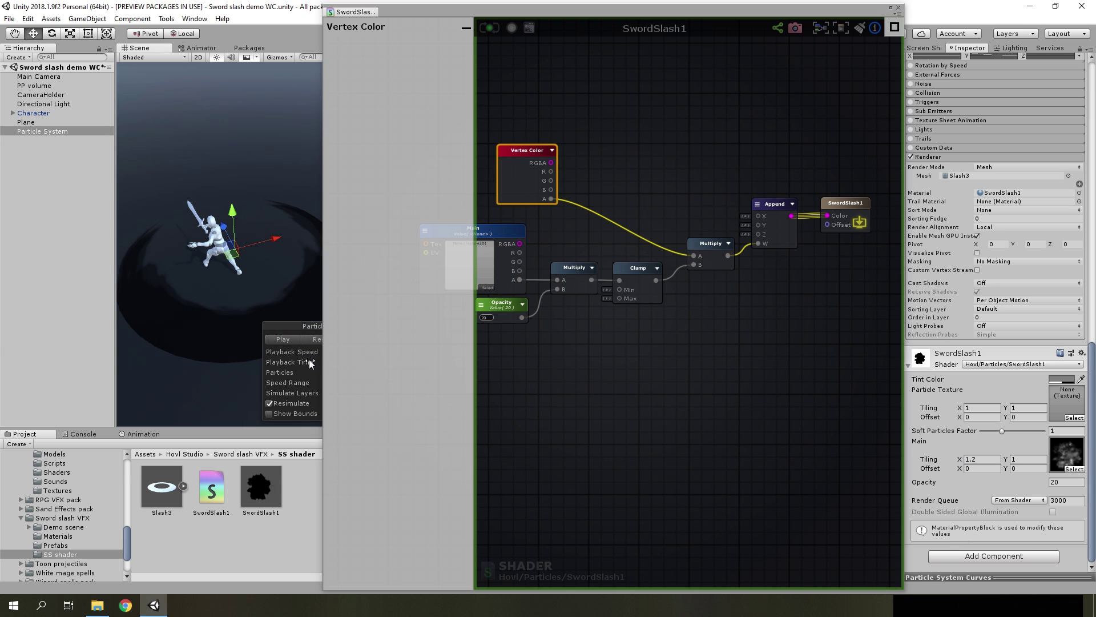
- Play the particle system in the scene to preview the slash with the smoke texture
click(309, 361)
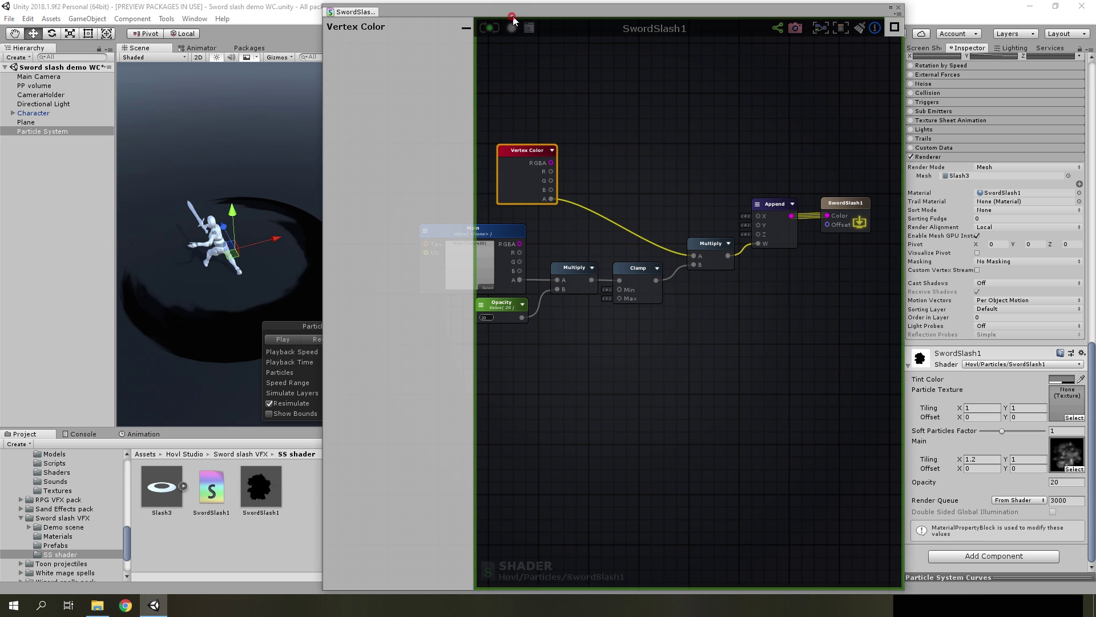
drag(510, 11, 524, 8)
click(305, 340)
click(288, 339)
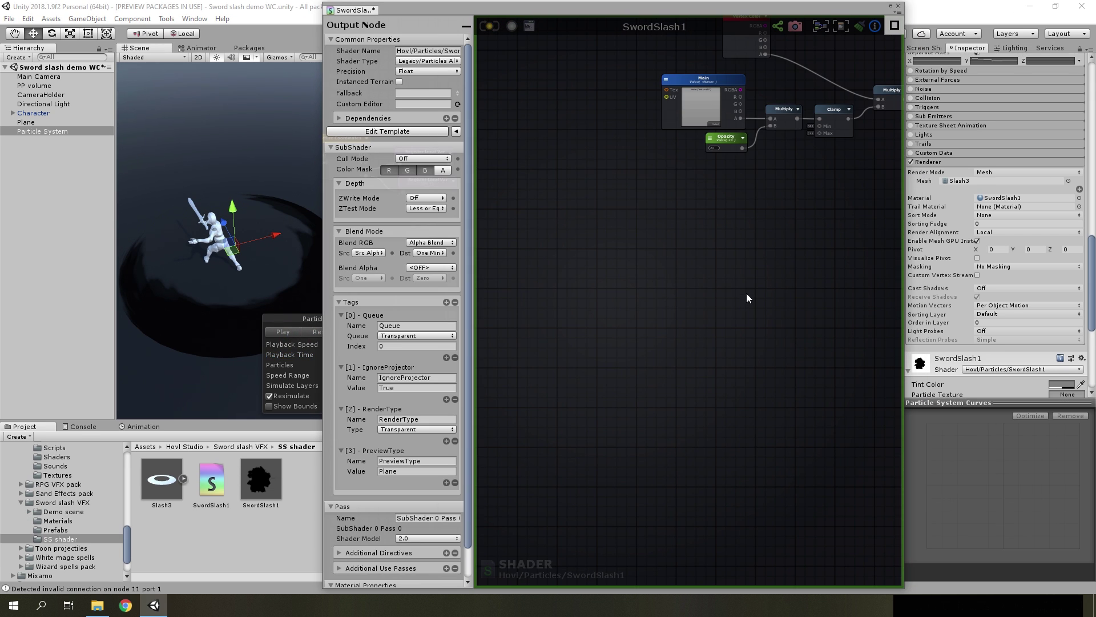
- Paste the Dissovle node group into the graph and wire its If output into the final Multiply's C input
key(ctrl+v)
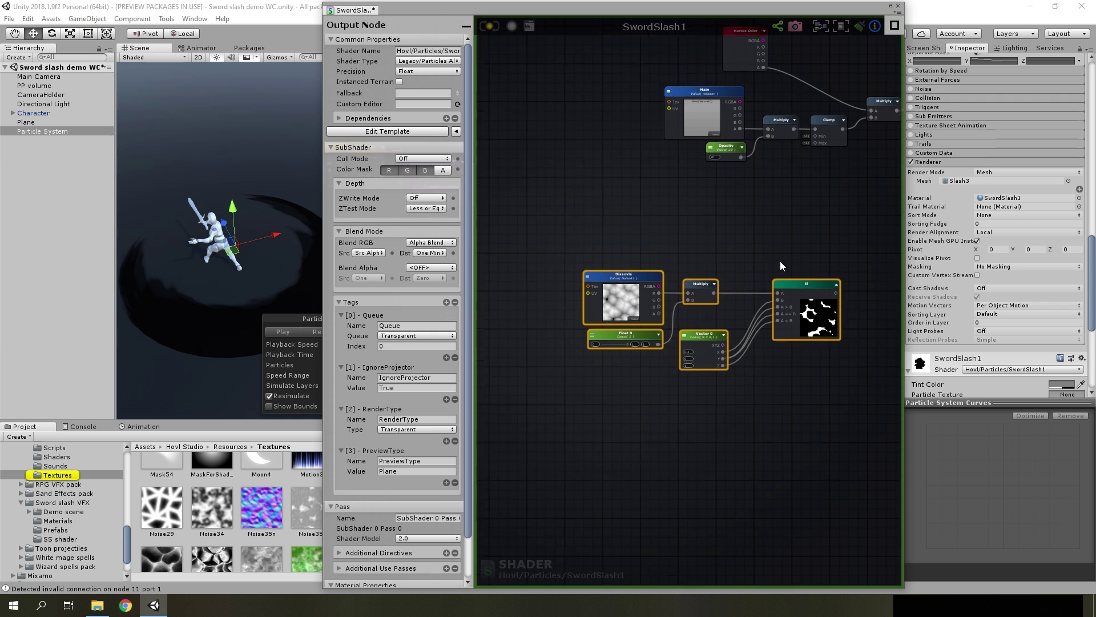
scroll(722, 207, up, 3)
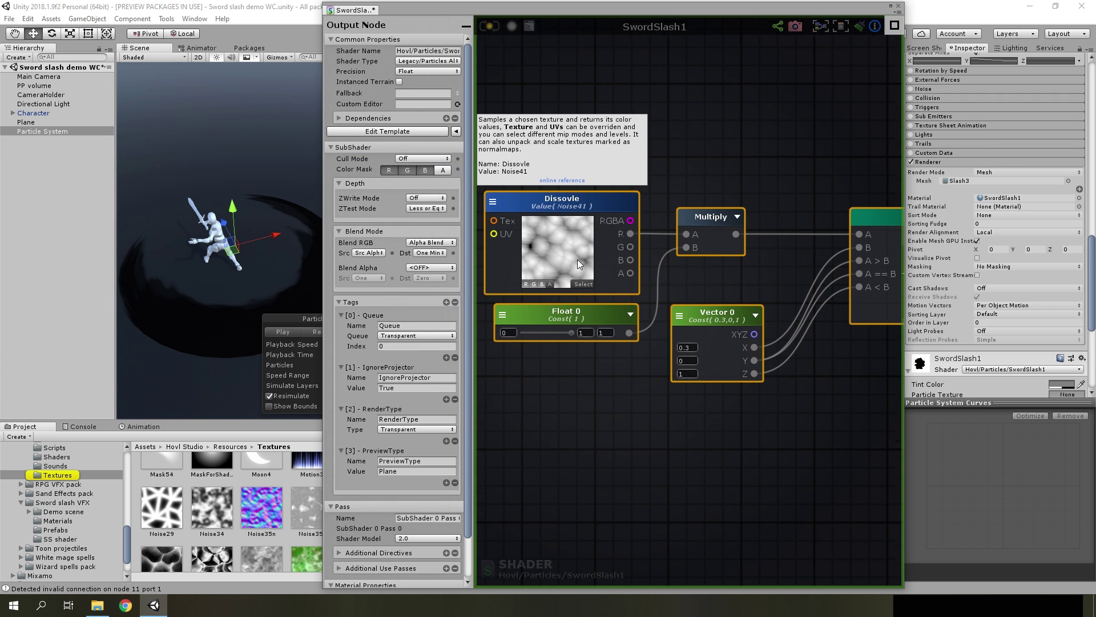
scroll(578, 259, down, 2)
middle_drag(790, 198, 593, 360)
drag(680, 403, 734, 150)
scroll(642, 286, down, 3)
middle_drag(644, 285, 776, 228)
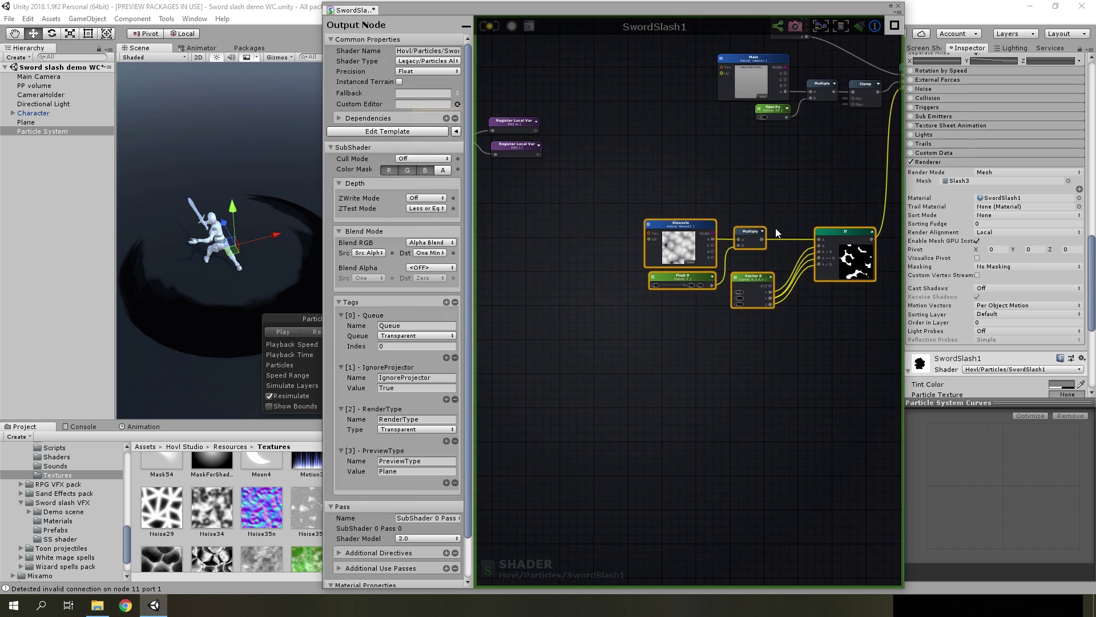
- Compile the SwordSlash1 shader with the added dissolve nodes and check the Dissovle texture slot in the material
scroll(775, 227, up, 3)
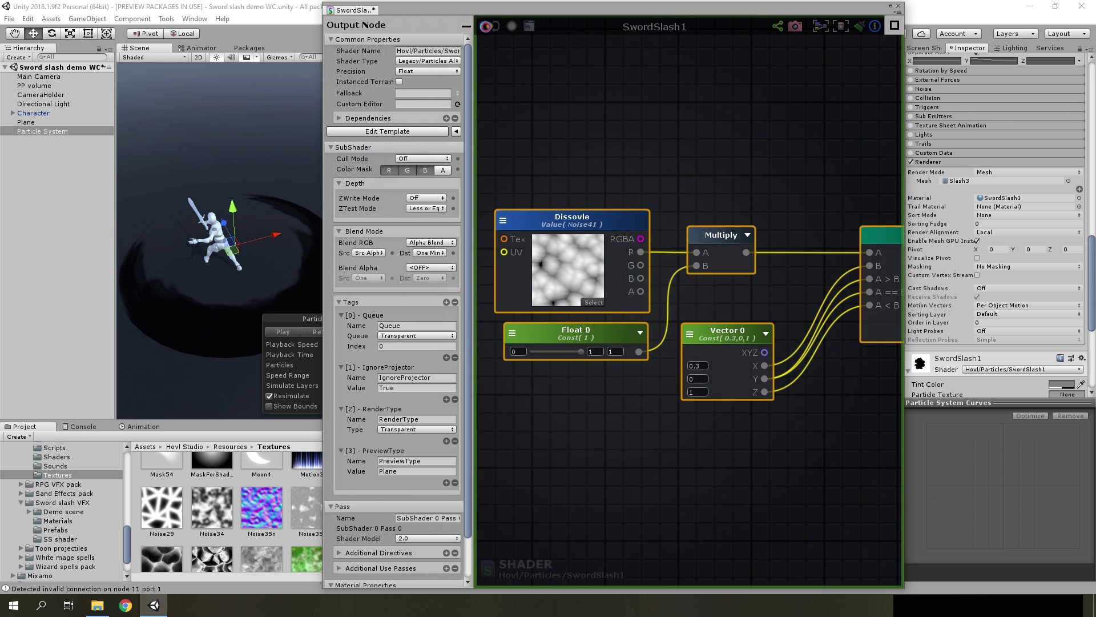
click(485, 26)
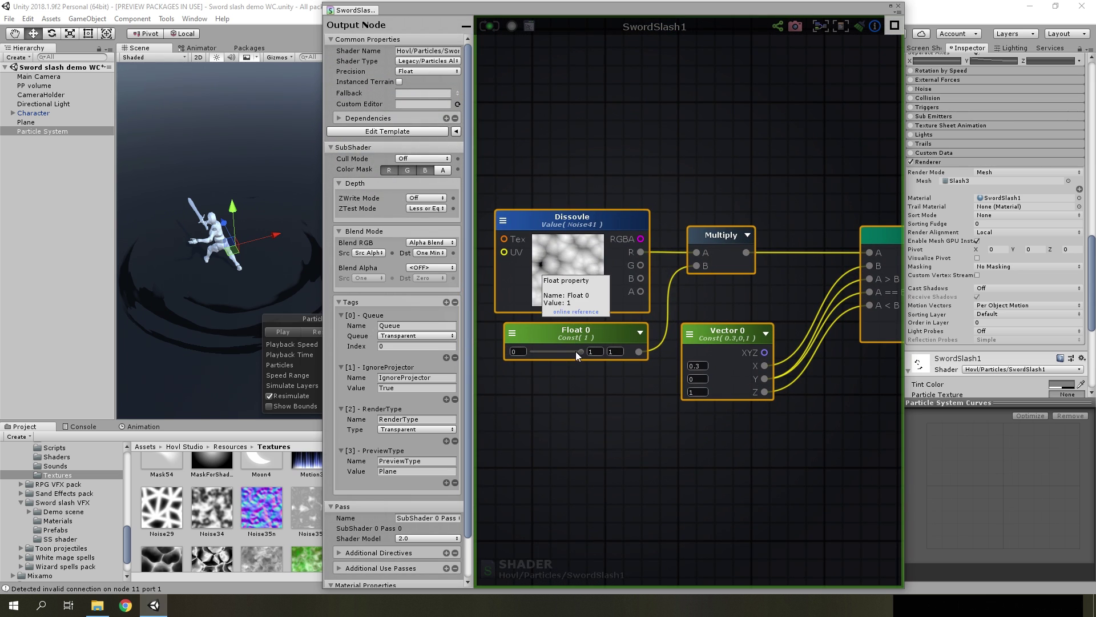
scroll(994, 338, down, 7)
middle_drag(685, 344, 672, 347)
scroll(742, 346, down, 2)
scroll(813, 344, up, 3)
scroll(752, 292, down, 1)
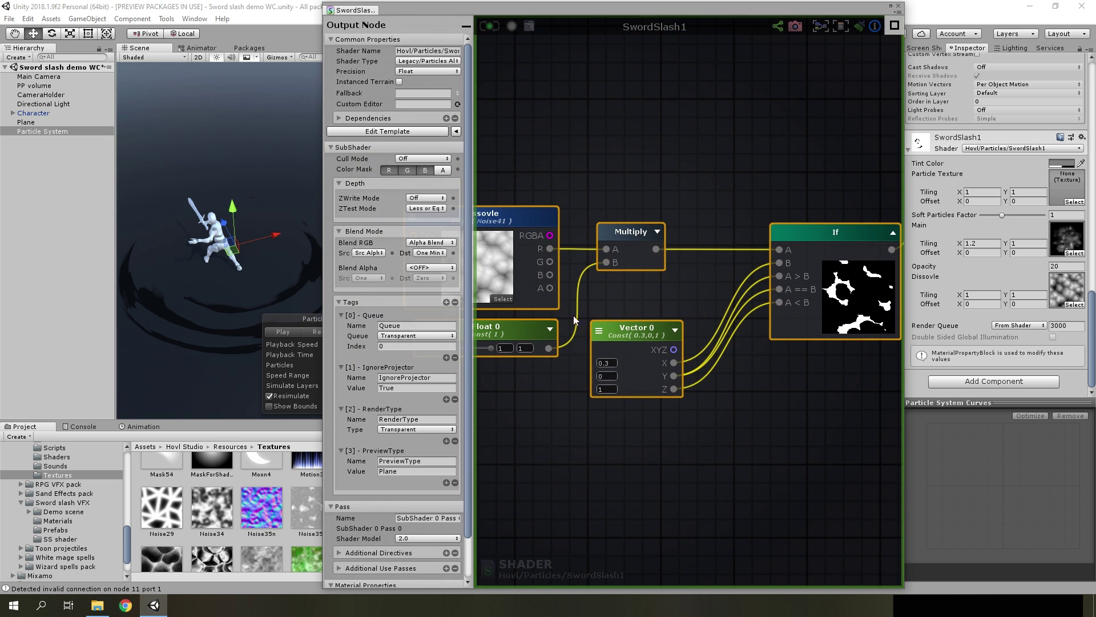
- Test the Float 0 slider, then set Vector 0's X component to 0.56 while previewing the dissolve pattern
scroll(532, 367, down, 3)
mouse_move(511, 354)
mouse_down()
mouse_move(495, 359)
mouse_move(518, 355)
mouse_up()
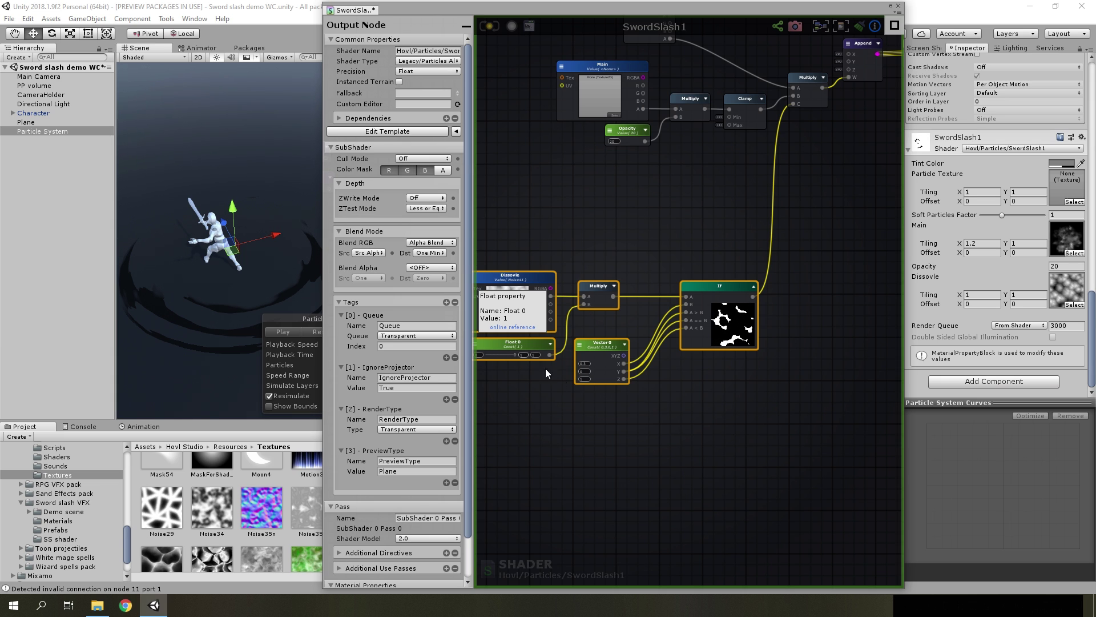
scroll(565, 365, up, 3)
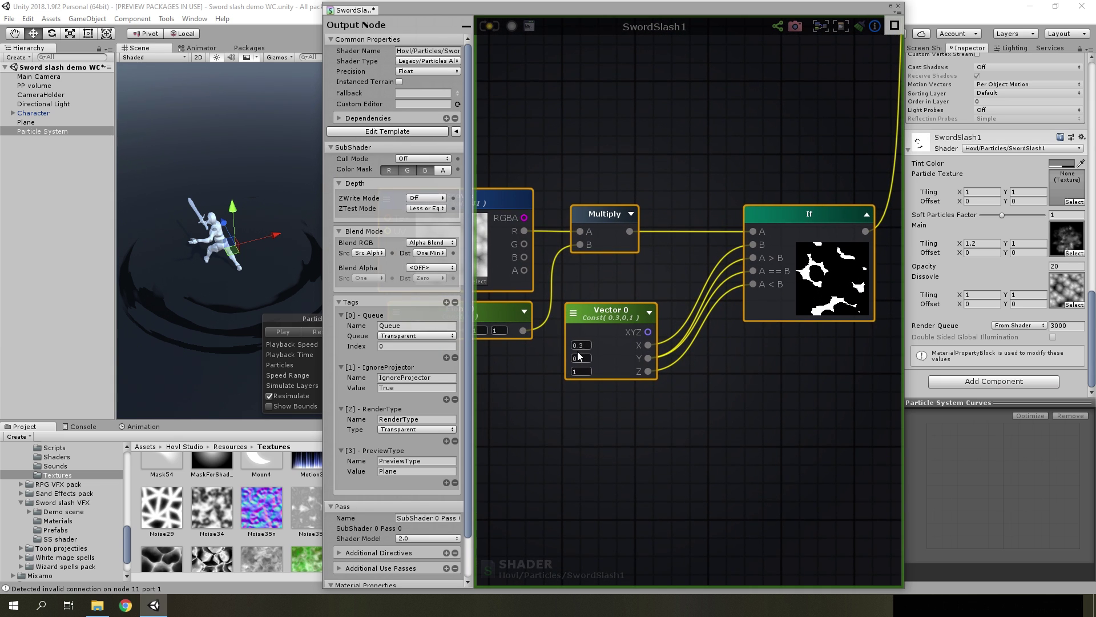
drag(570, 347, 576, 347)
scroll(651, 294, down, 3)
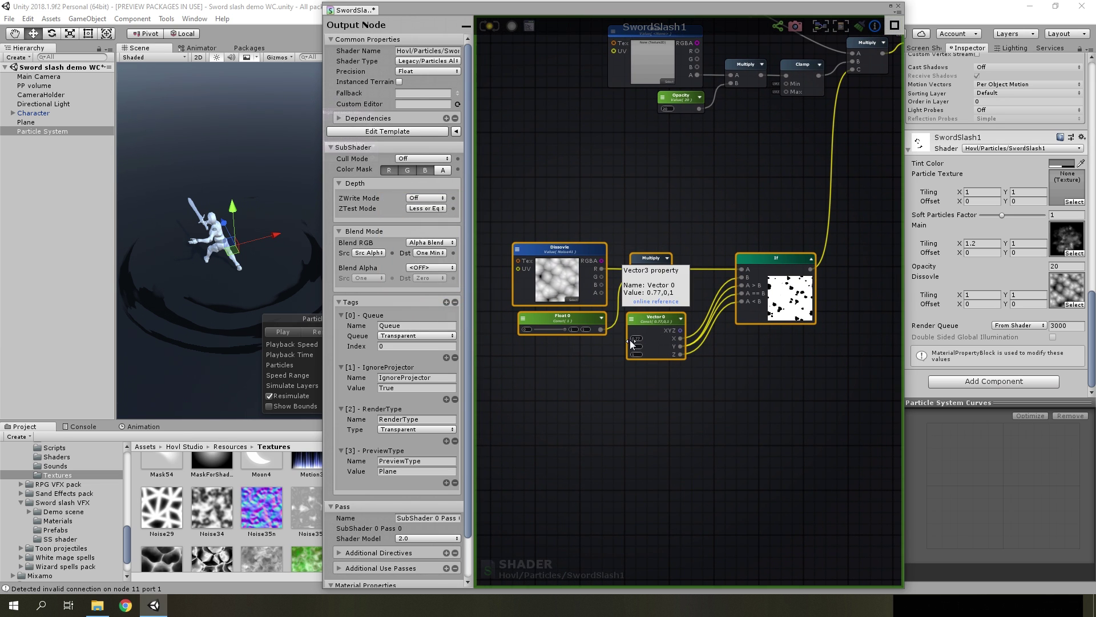
drag(626, 341, 606, 285)
- Switch the Texture Coordinates node's Coord Size to Float 2 and back to Float 4, rewiring W and T to the w and t registers
middle_drag(605, 282, 577, 167)
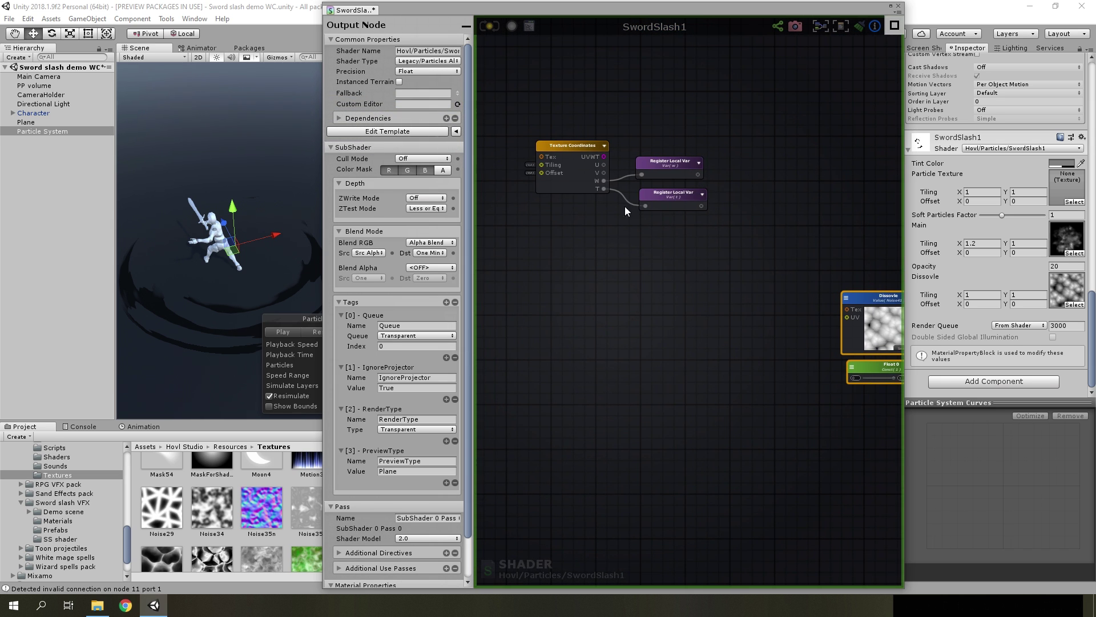
scroll(577, 166, up, 3)
click(573, 170)
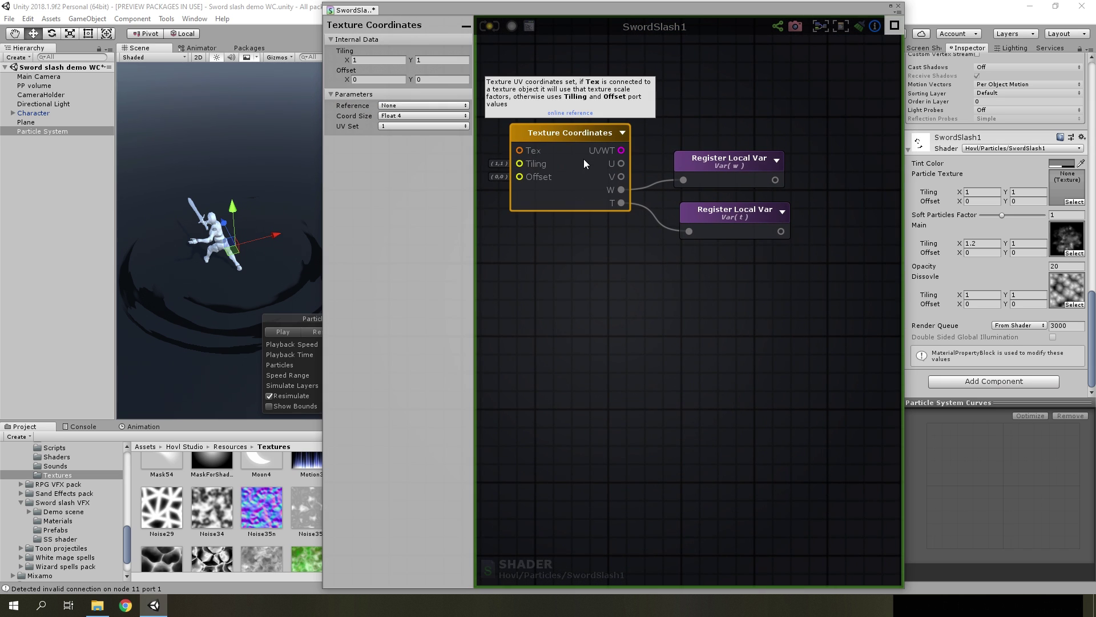
click(405, 116)
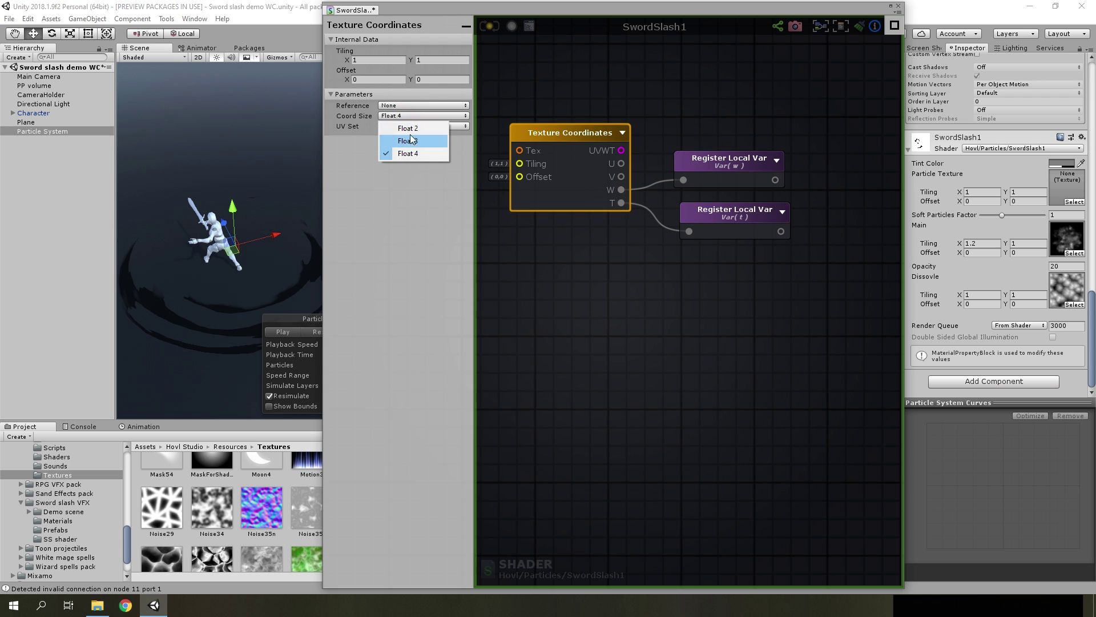
click(409, 129)
click(399, 116)
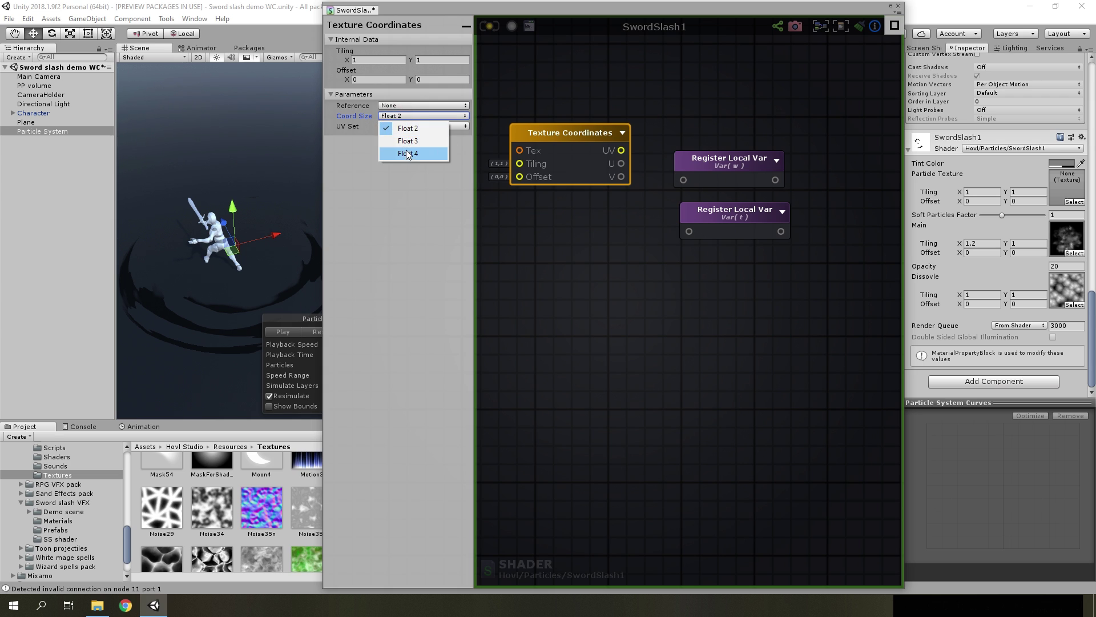
click(408, 153)
drag(621, 190, 683, 180)
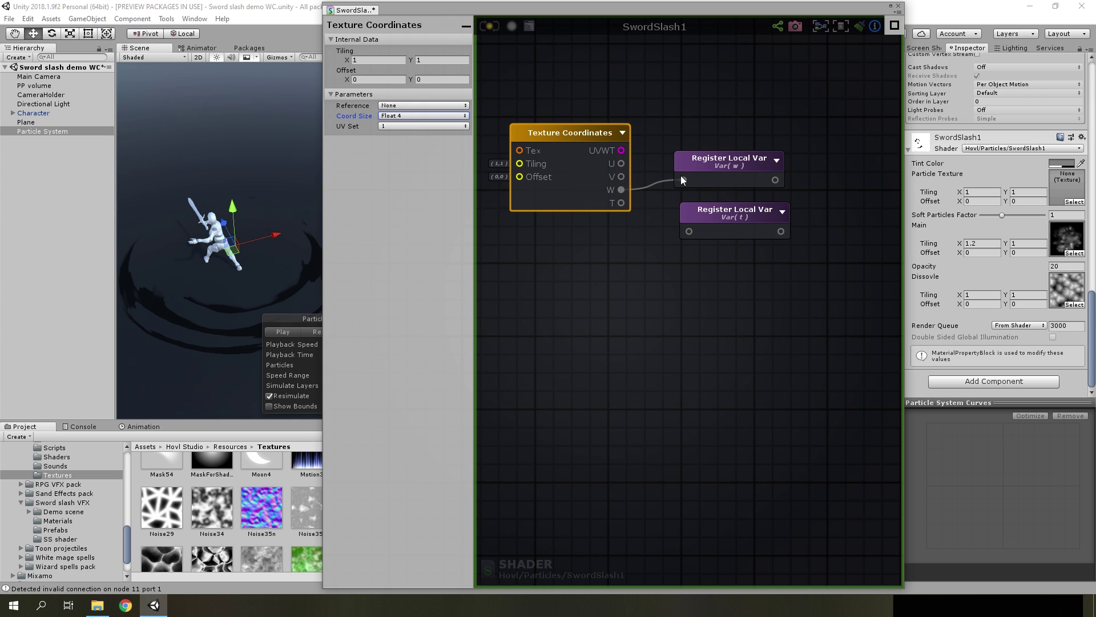
click(741, 166)
drag(621, 203, 689, 231)
- Add a Get Local Var node near the Dissovle group, reference w, and wire it into the If node's B input
scroll(656, 286, down, 3)
scroll(724, 306, up, 3)
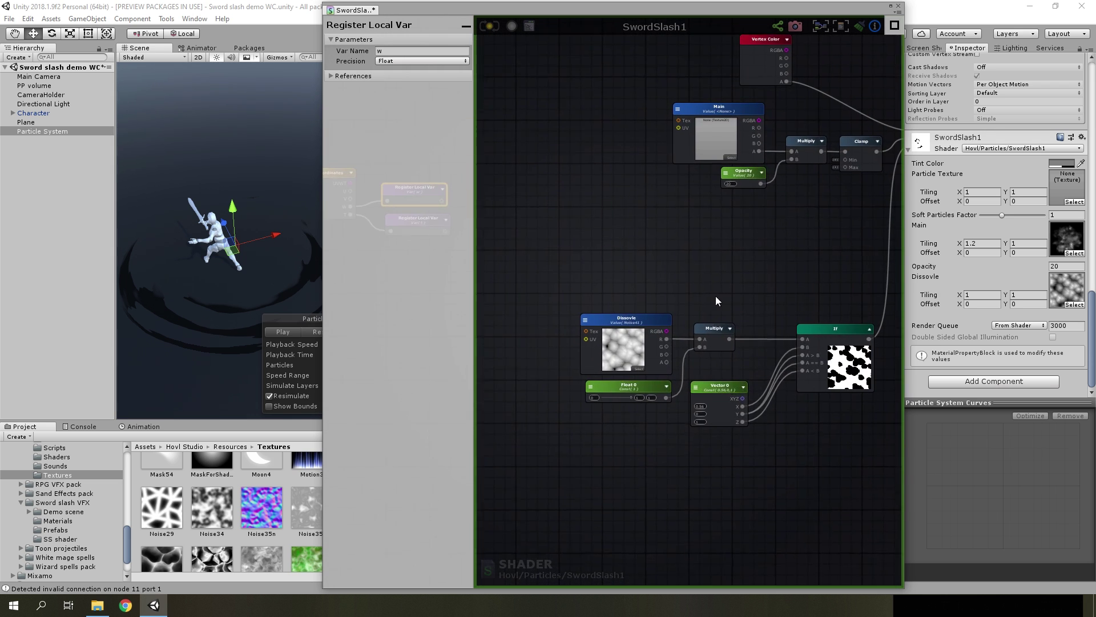
right_click(713, 298)
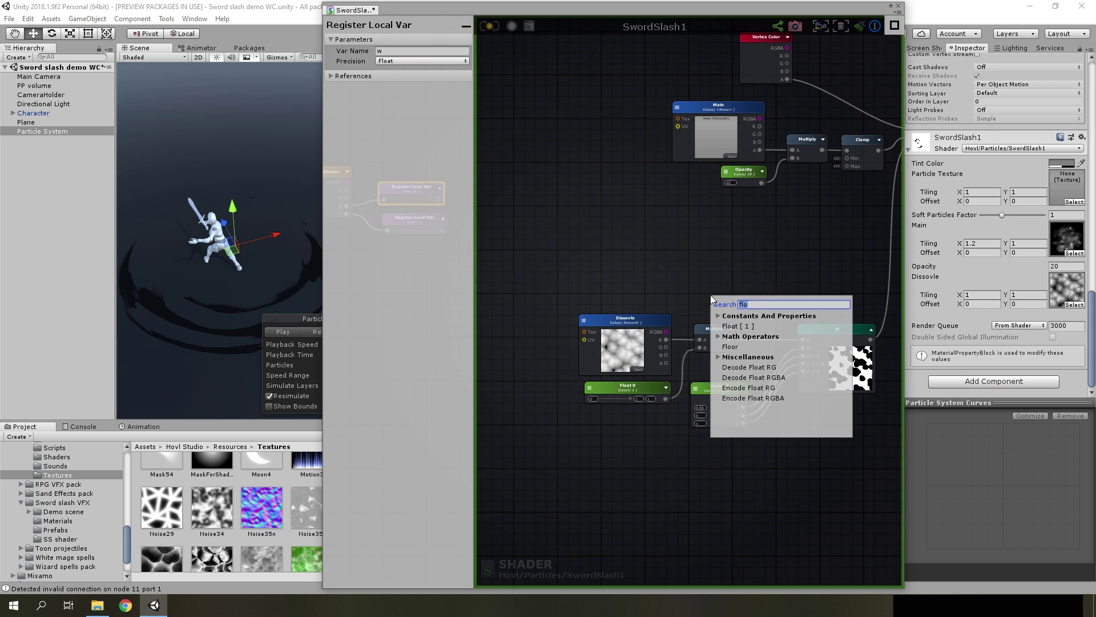
text(get)
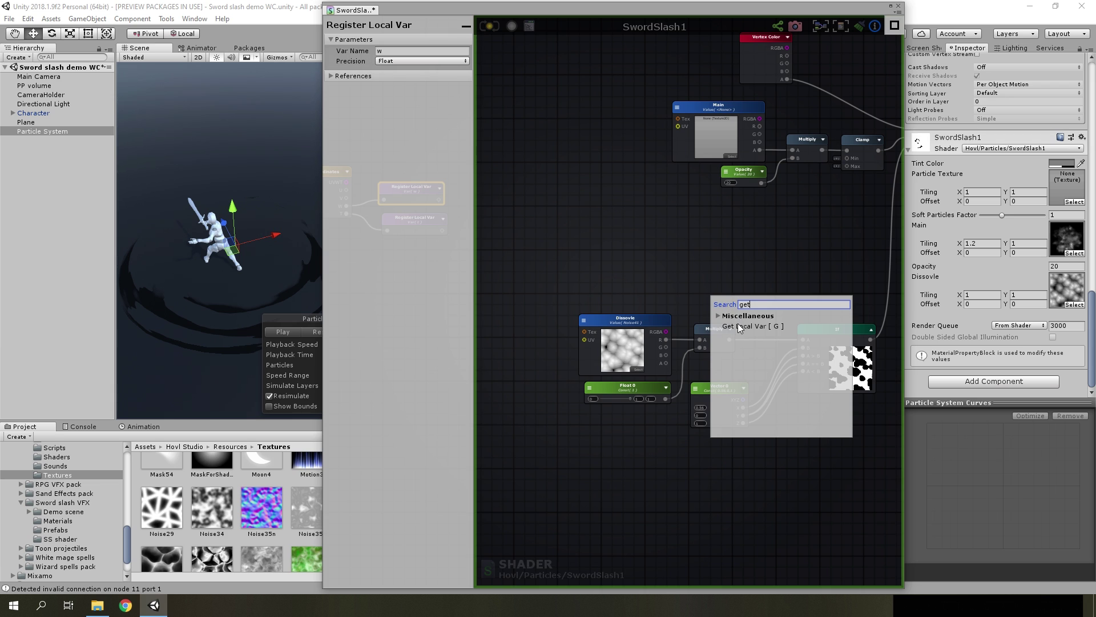
click(741, 326)
drag(742, 309, 574, 489)
scroll(698, 287, up, 3)
click(392, 51)
click(394, 63)
drag(583, 482, 867, 363)
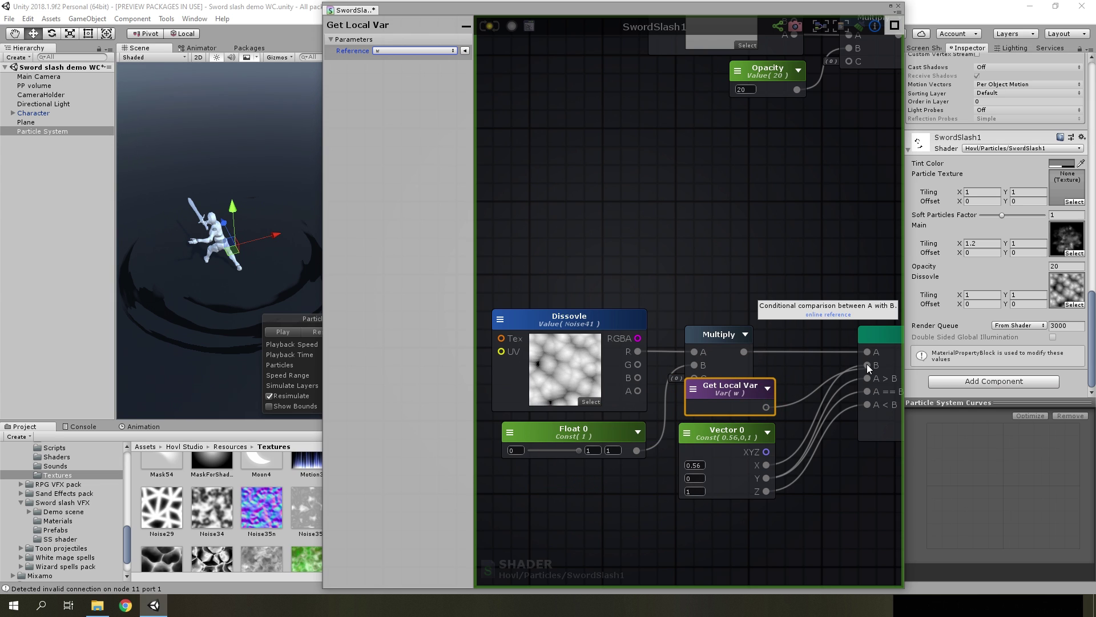
- Duplicate the Get Local Var node, reference t, and connect it to the dissolve Multiply's B input
key(ctrl+d)
drag(773, 425, 682, 375)
click(386, 50)
click(400, 71)
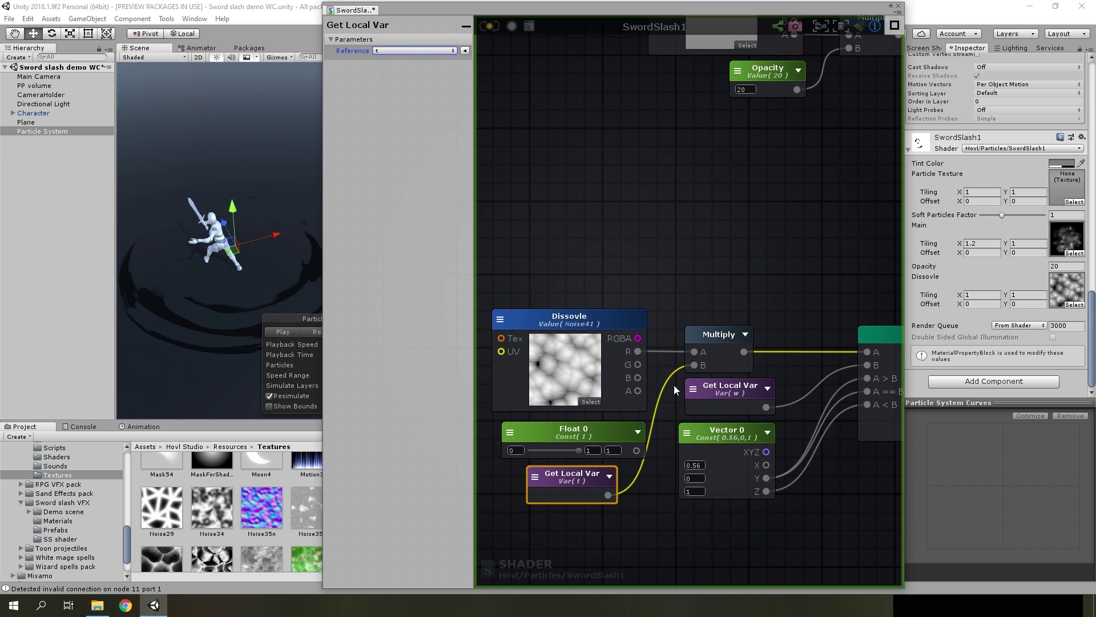
- Delete the Float 0 node, put the t Get Local Var node in its place, and recompile the shader
click(619, 437)
key(Delete)
drag(600, 474, 612, 431)
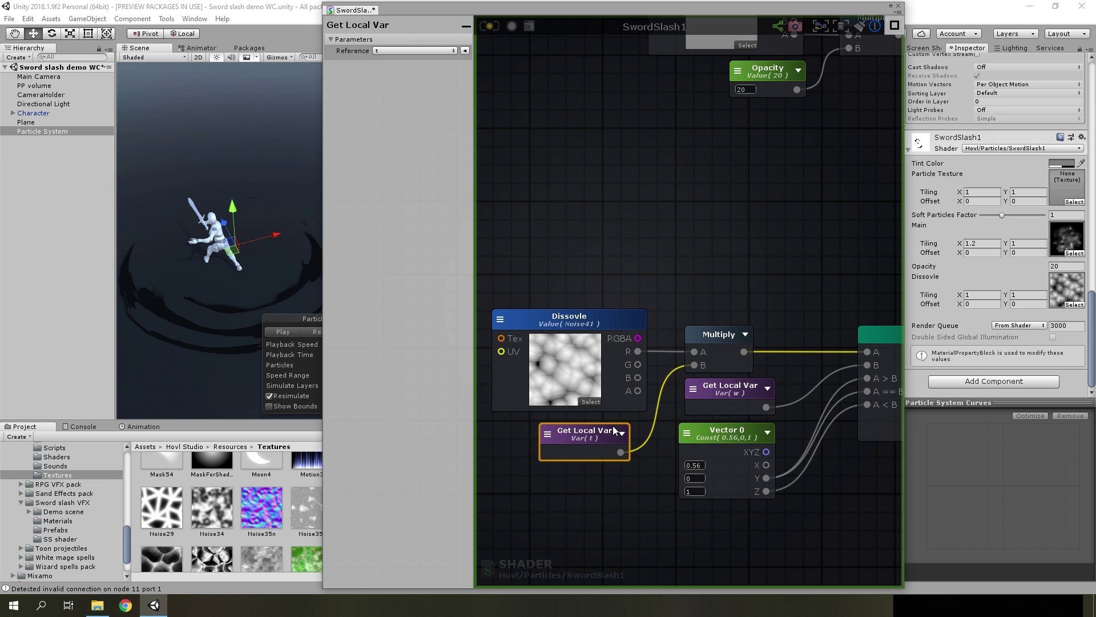
scroll(722, 341, down, 5)
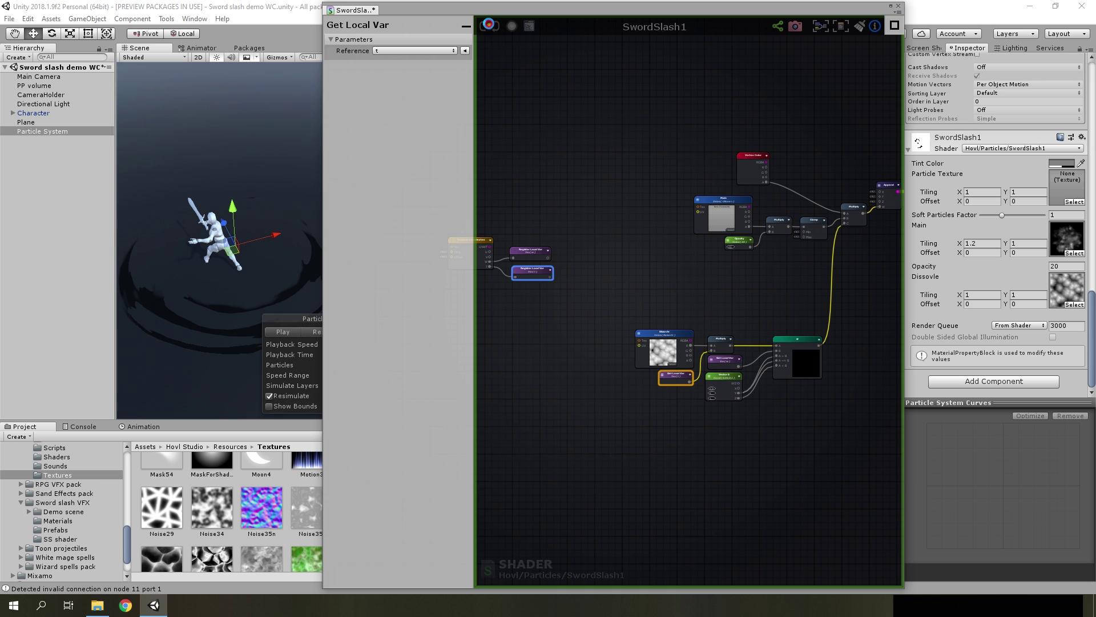
click(490, 27)
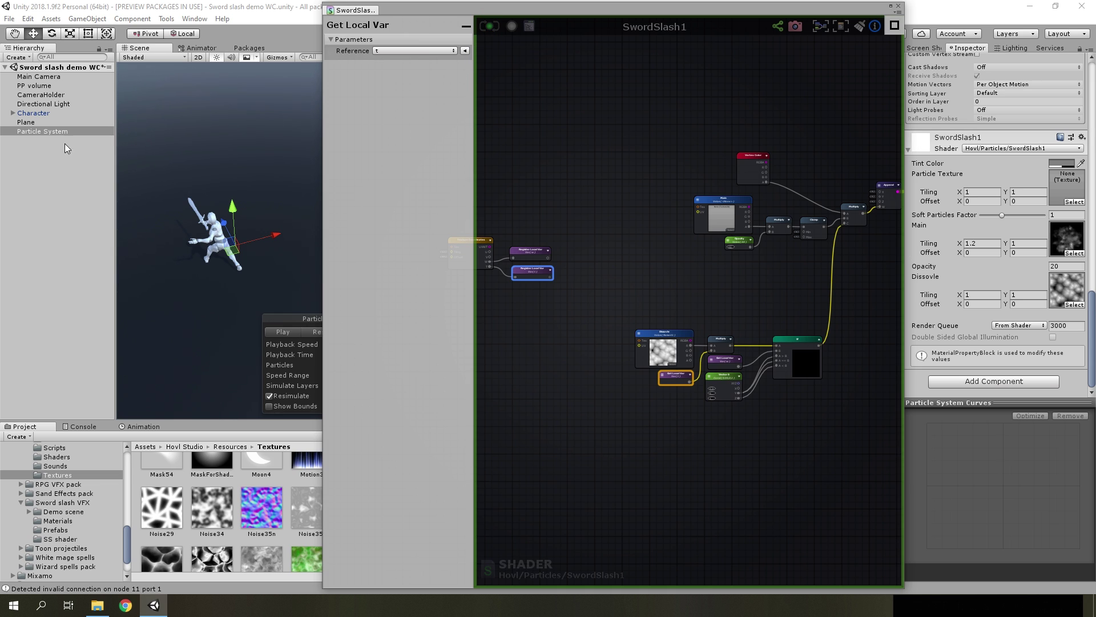
- Enable Custom Vertex Streams in the particle system's Renderer module and add the Custom1.xy stream
scroll(1005, 309, up, 6)
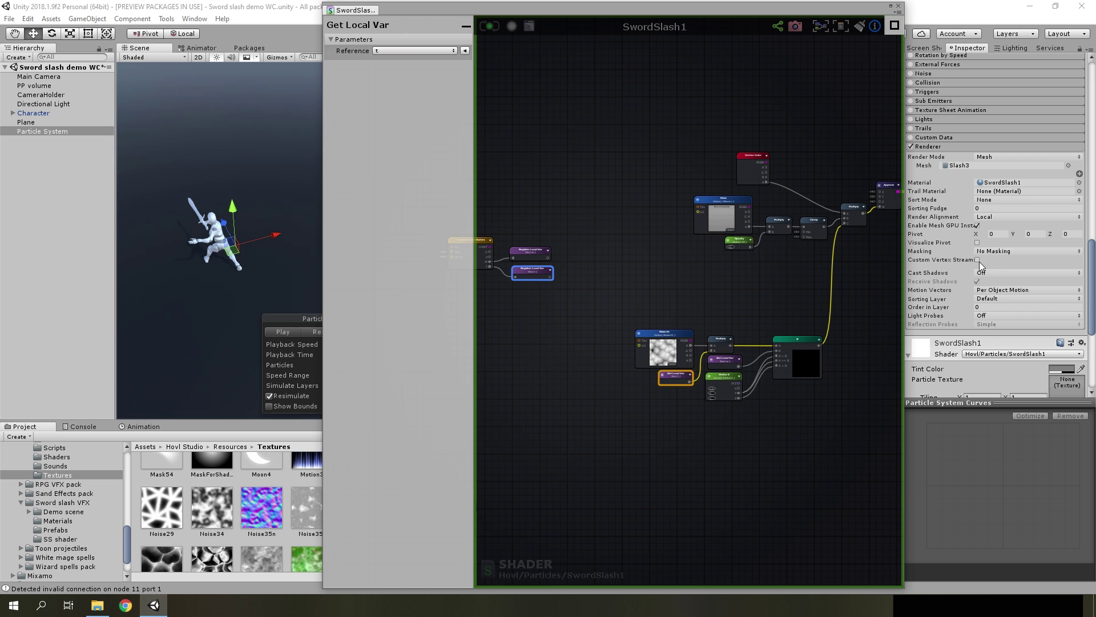
click(977, 259)
click(1059, 309)
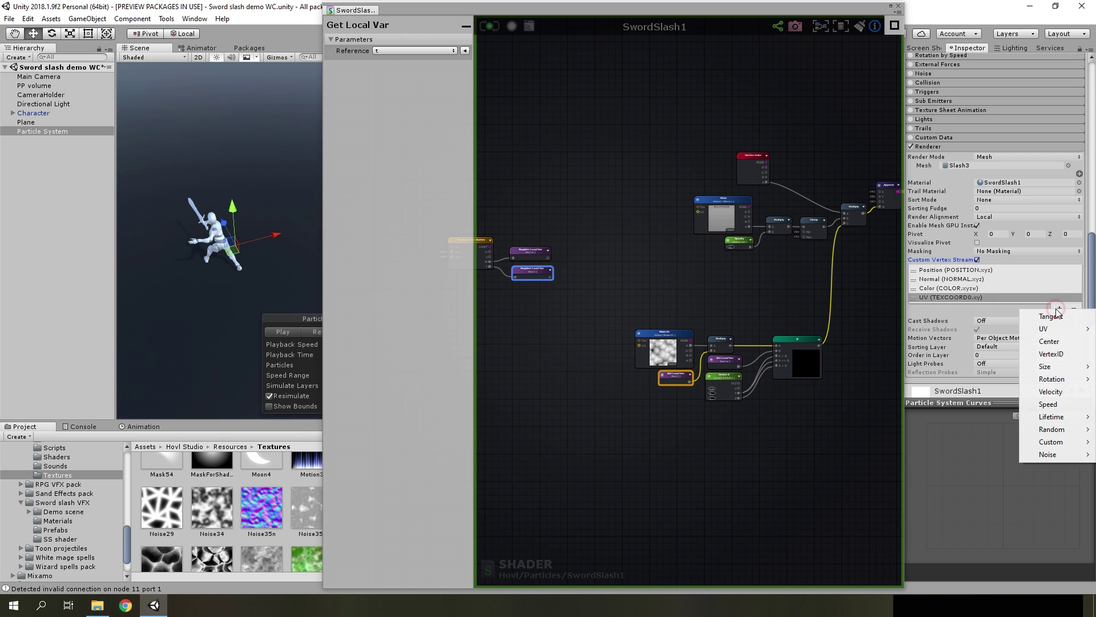
mouse_move(1037, 444)
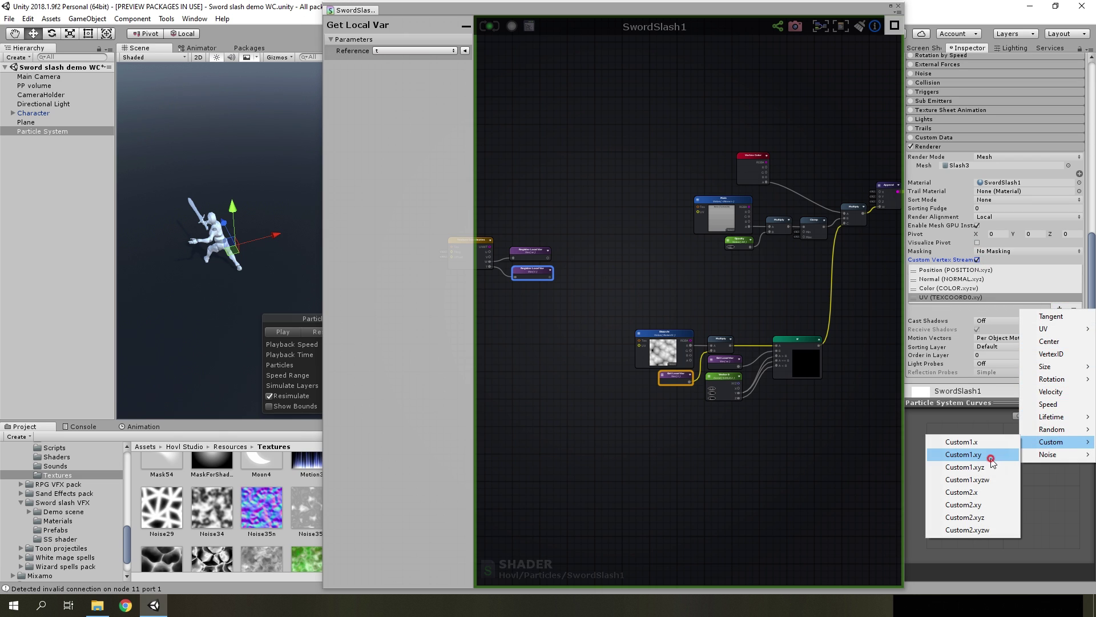
click(964, 455)
- Enable the Custom Data module and set Custom1 to Vector mode with 2 components
scroll(982, 259, up, 1)
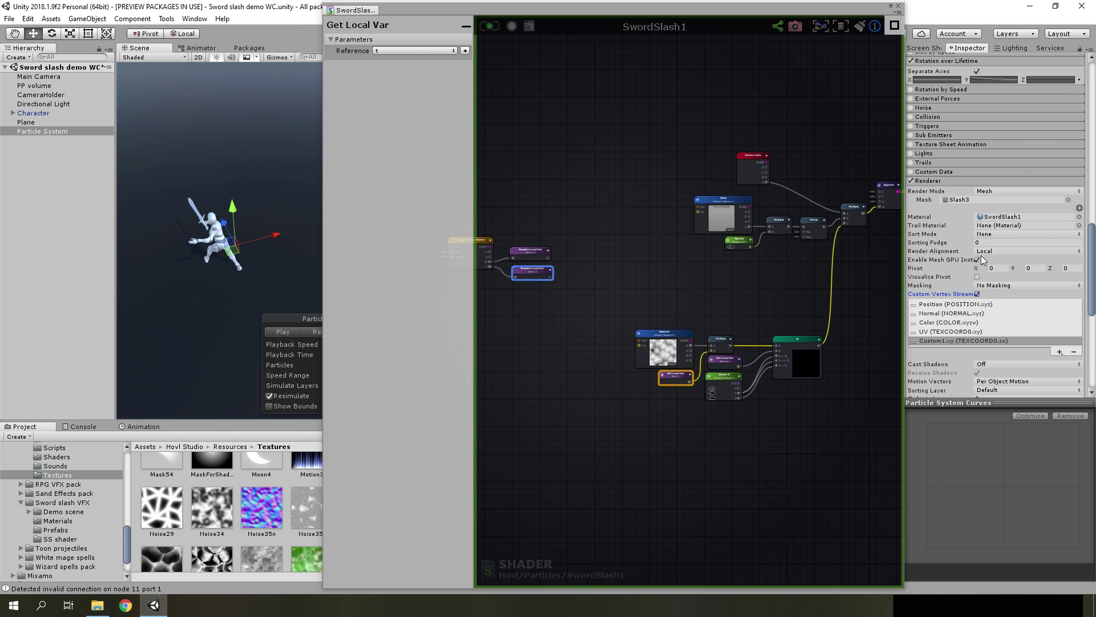
click(911, 172)
click(1002, 194)
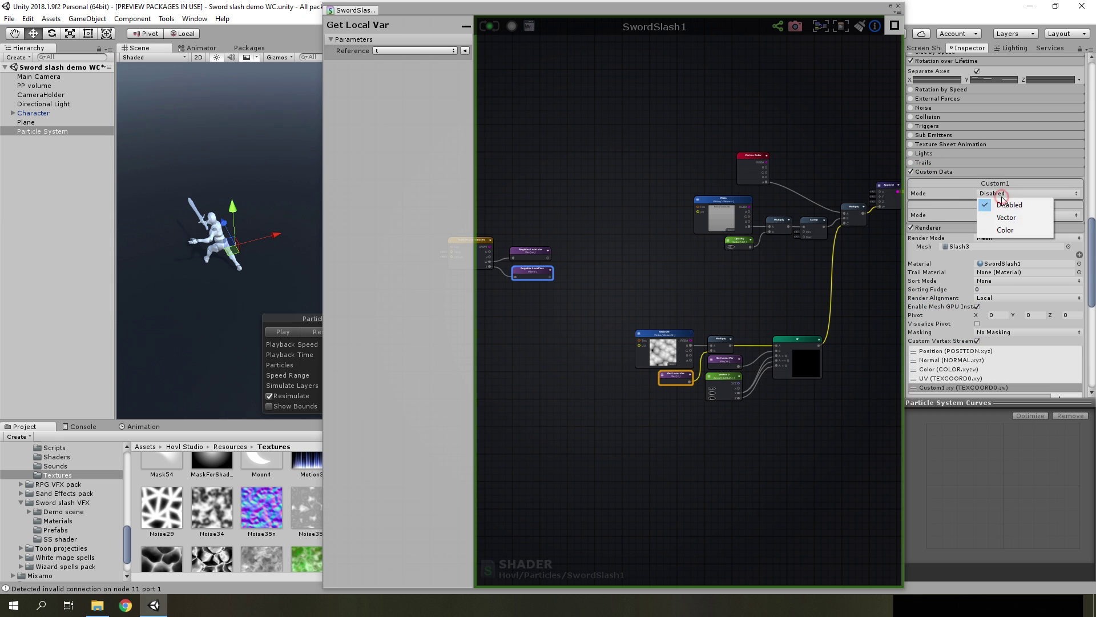
click(1006, 218)
click(1001, 203)
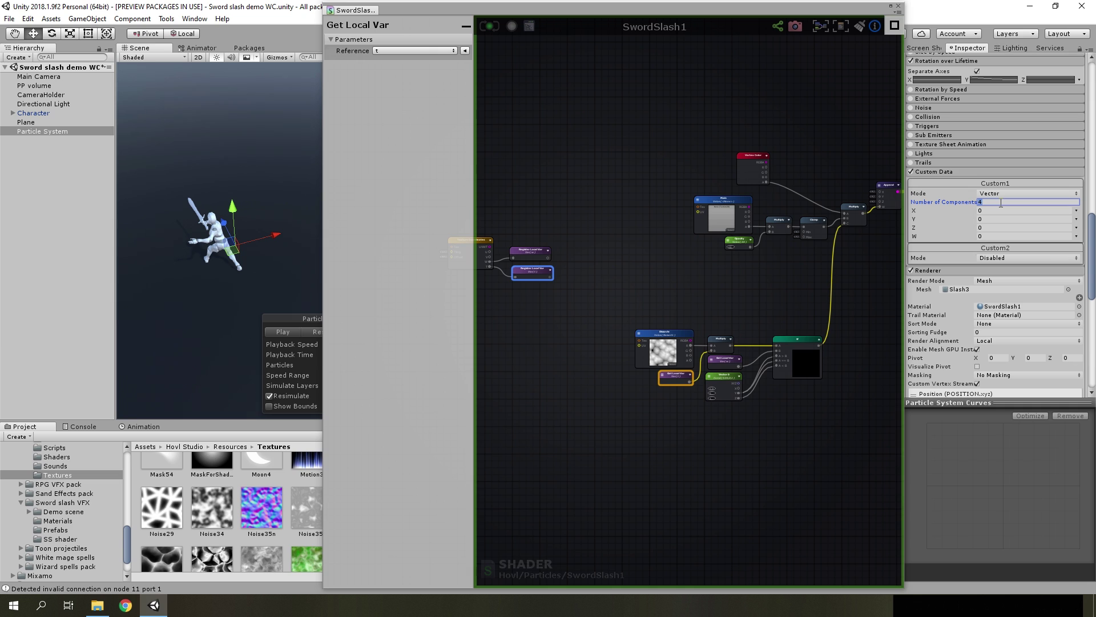
text(2)
- Set Custom1's Y to 1 and try several X values for the dissolve, ending at 0.68
click(984, 219)
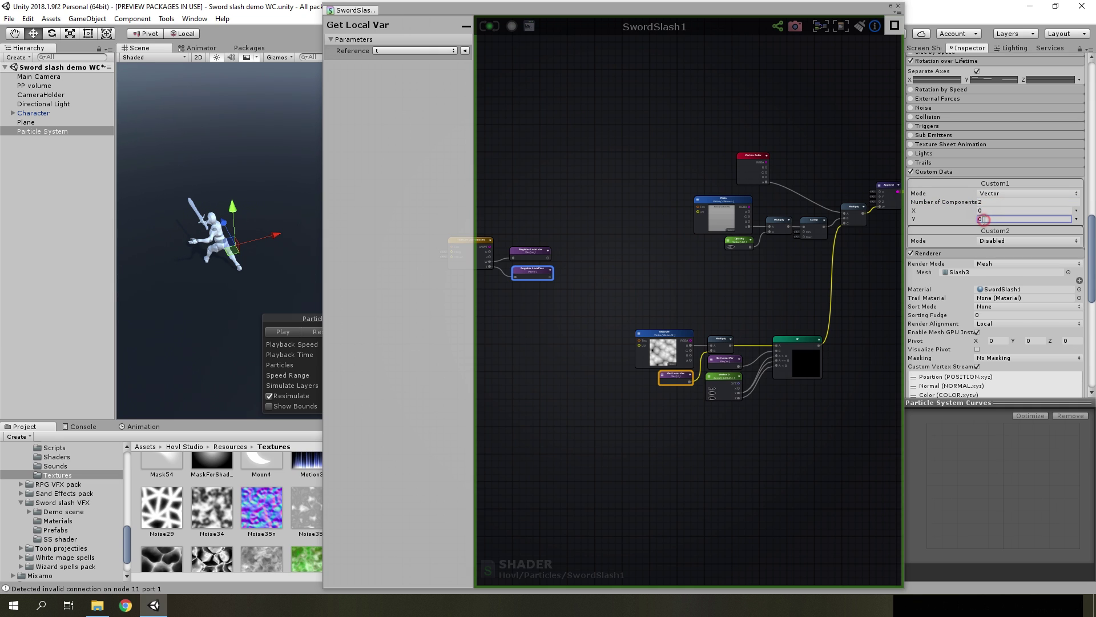
text(1)
click(980, 211)
text(0.1)
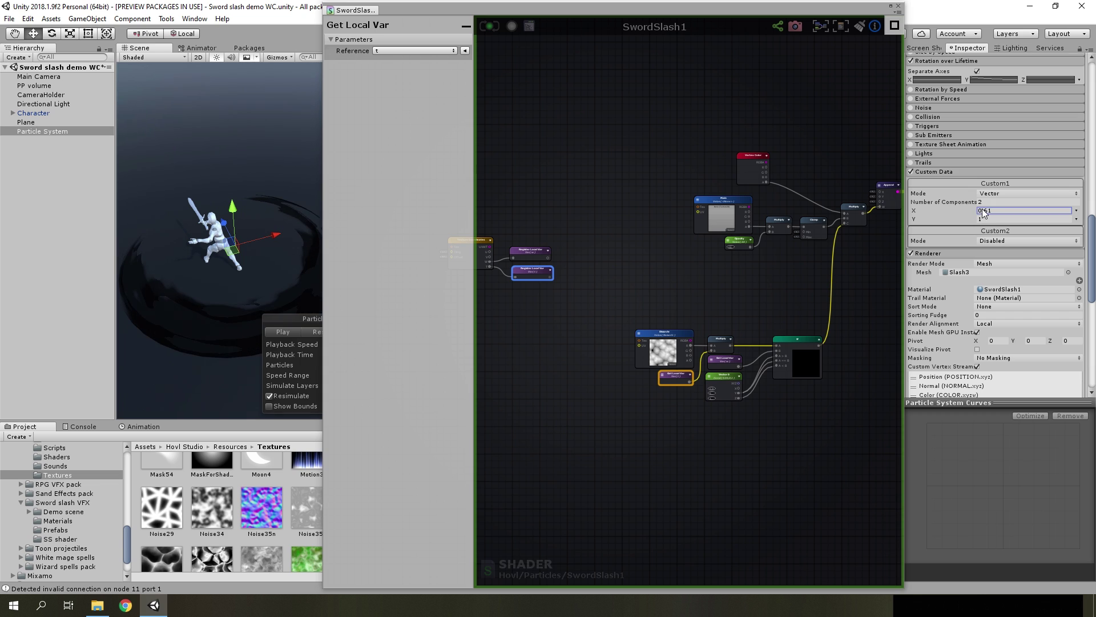
key(BackSpace)
text(4)
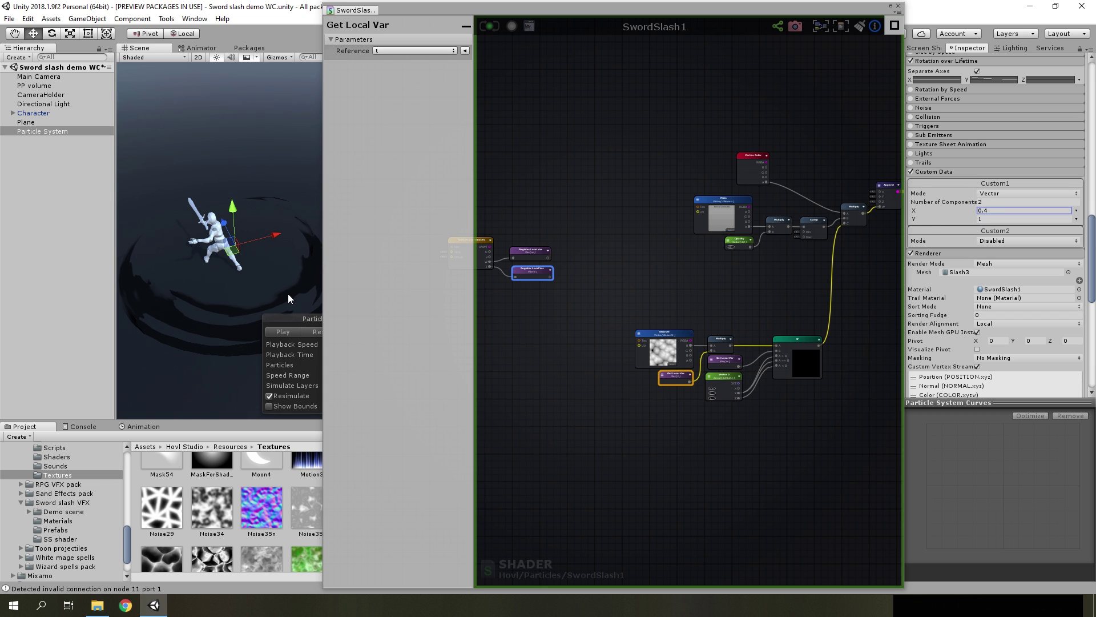
key(BackSpace)
text(68)
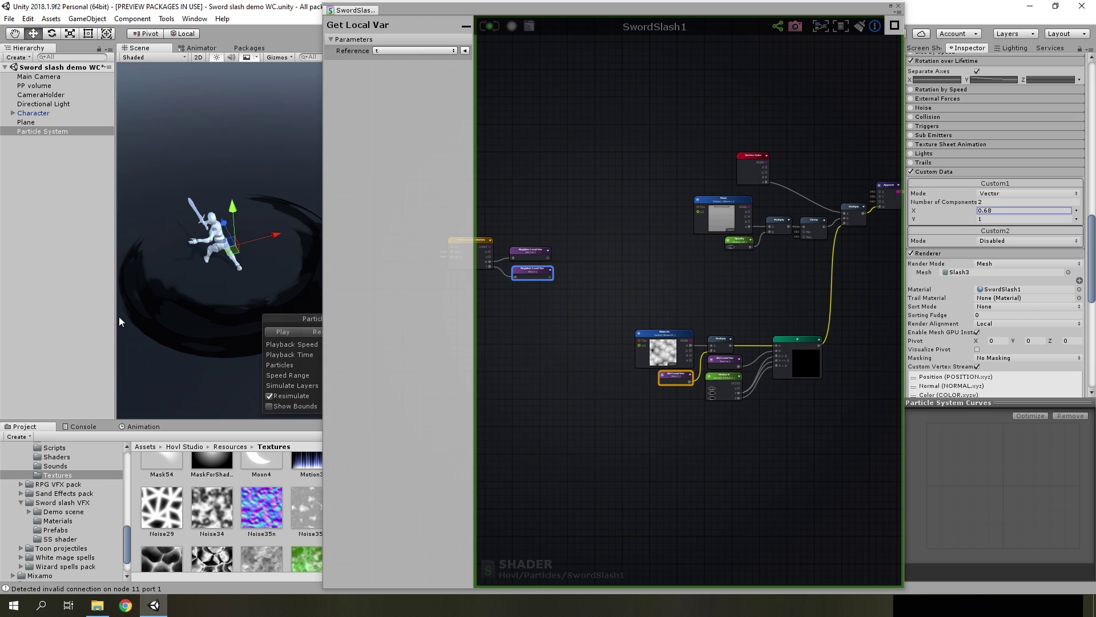
key(Return)
- Shift and narrow the shader editor window to uncover more of the scene, and bring the graph's output node into view
drag(415, 15, 426, 12)
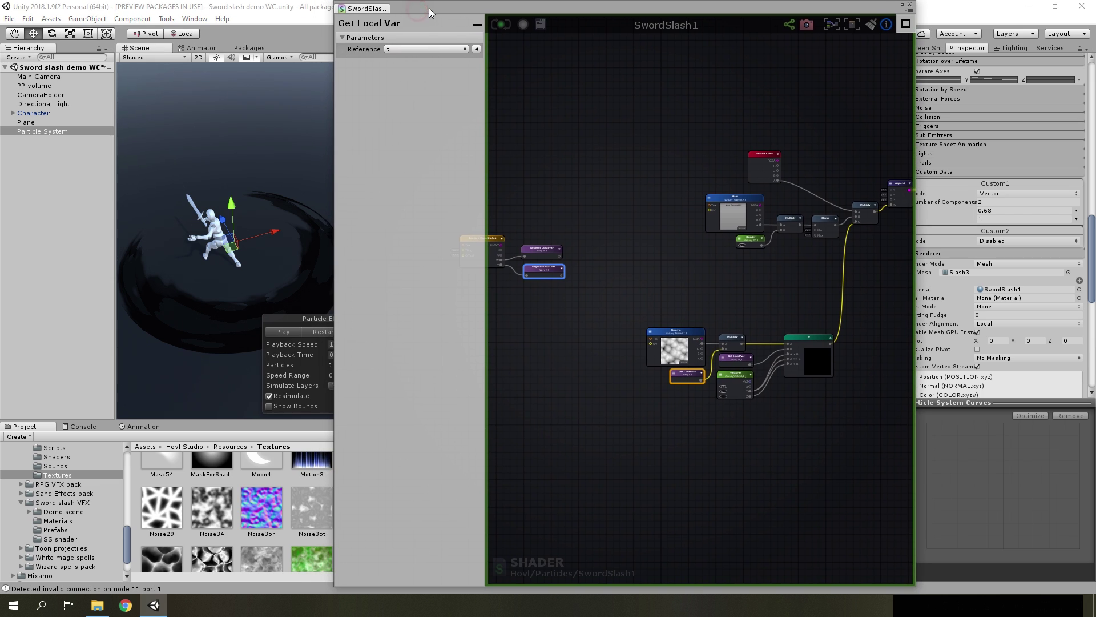
drag(331, 136, 354, 135)
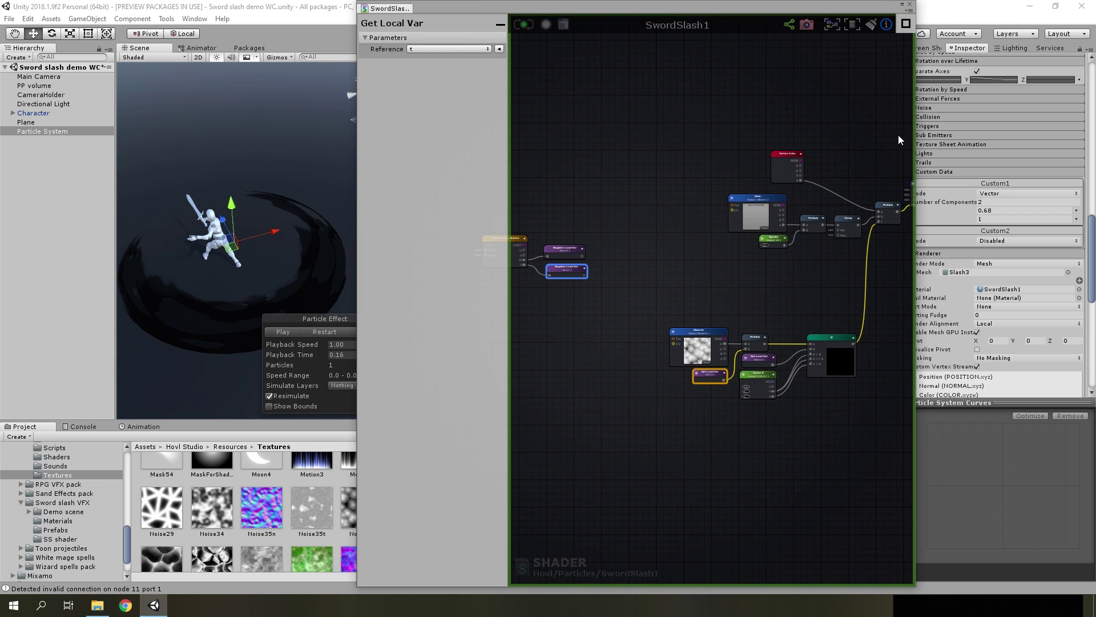
click(910, 149)
right_drag(910, 149, 781, 159)
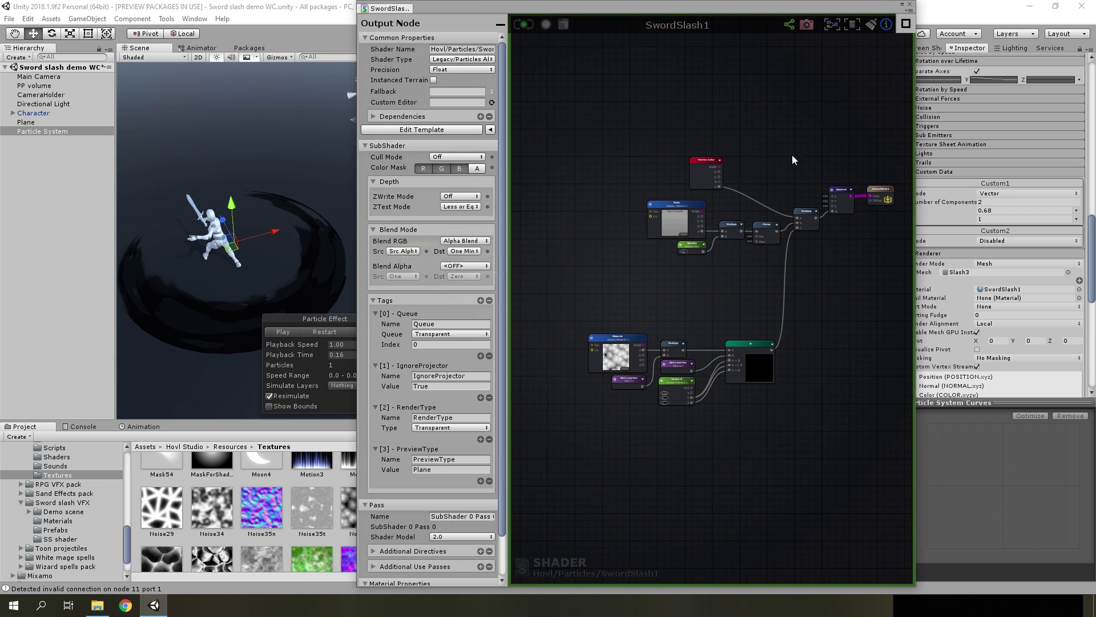
- Switch Custom1's X to a curve, apply a falling preset that starts flat and steepens, and preview the slash
mouse_move(971, 215)
mouse_down()
mouse_move(996, 209)
mouse_move(968, 213)
mouse_up()
text(1)
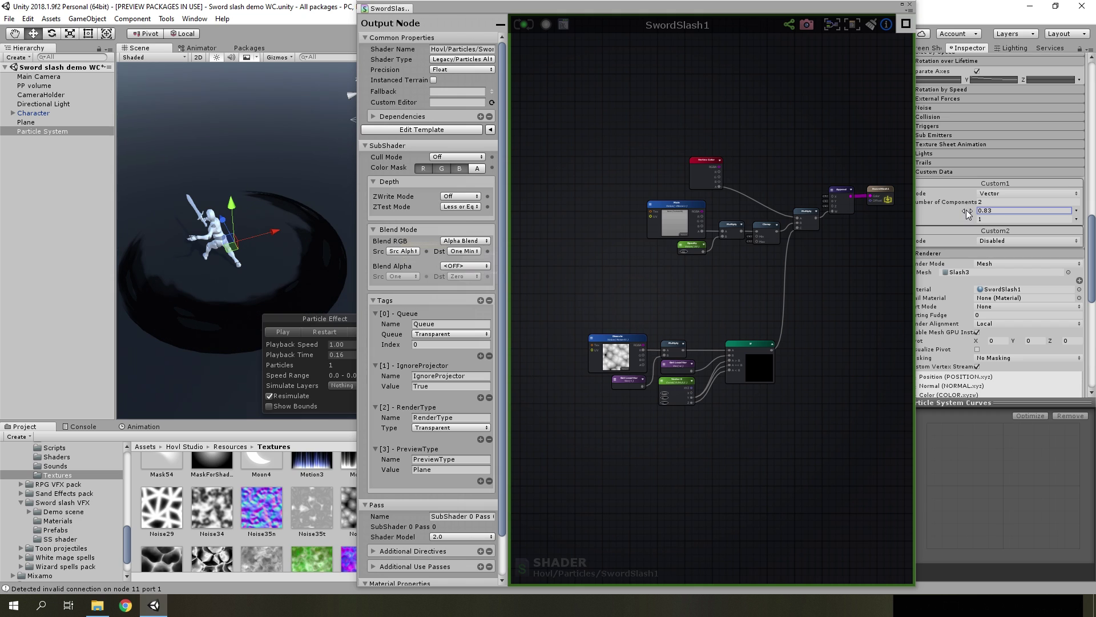
click(1076, 210)
click(991, 234)
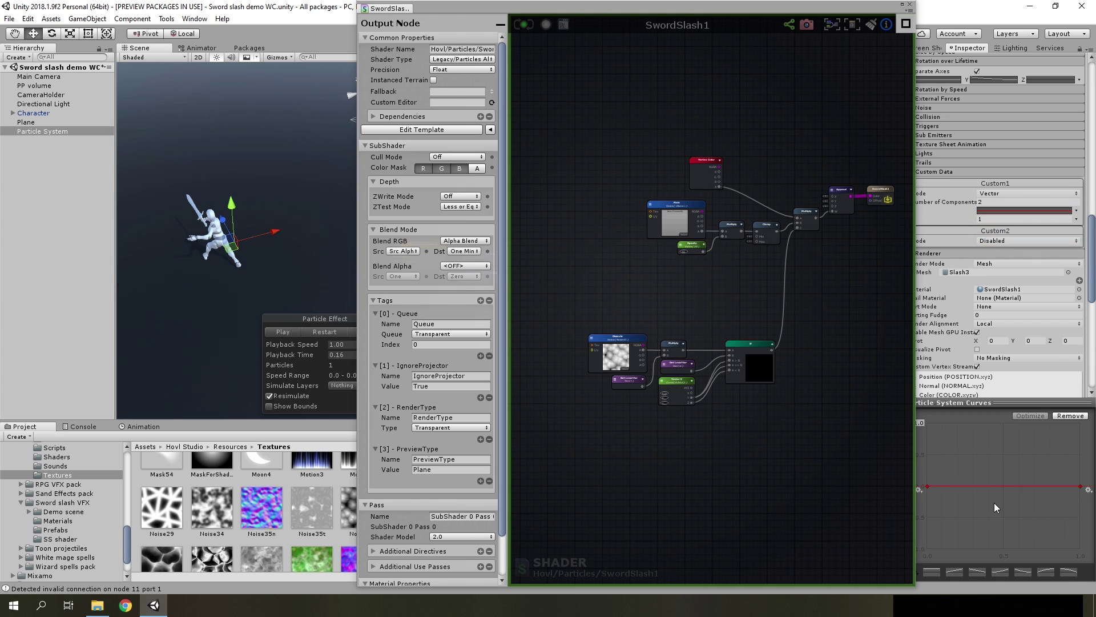
click(1071, 572)
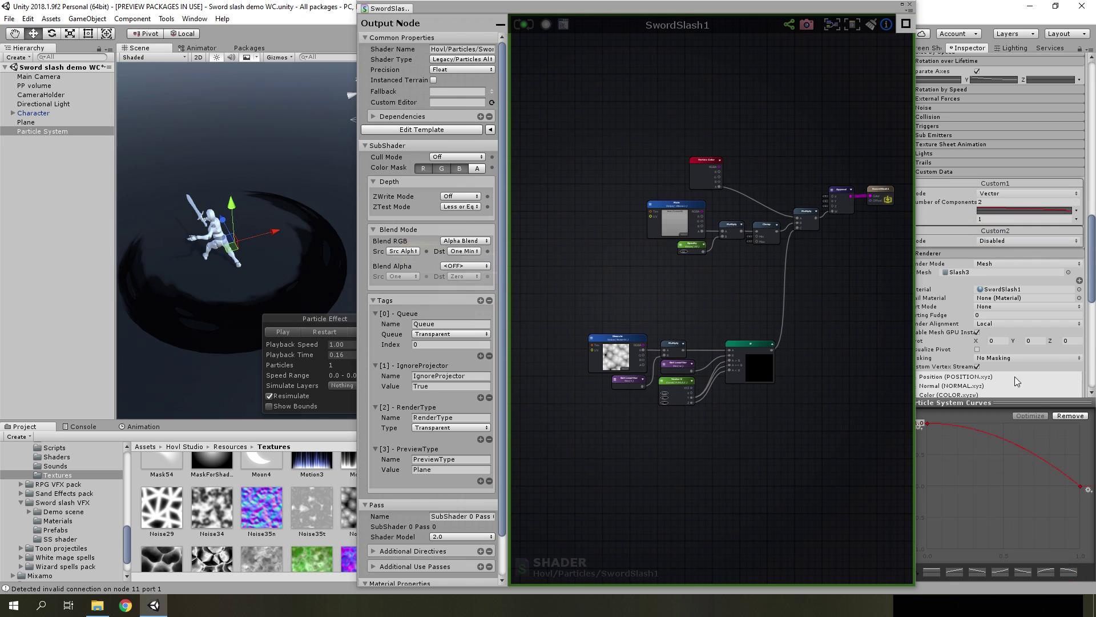
click(319, 332)
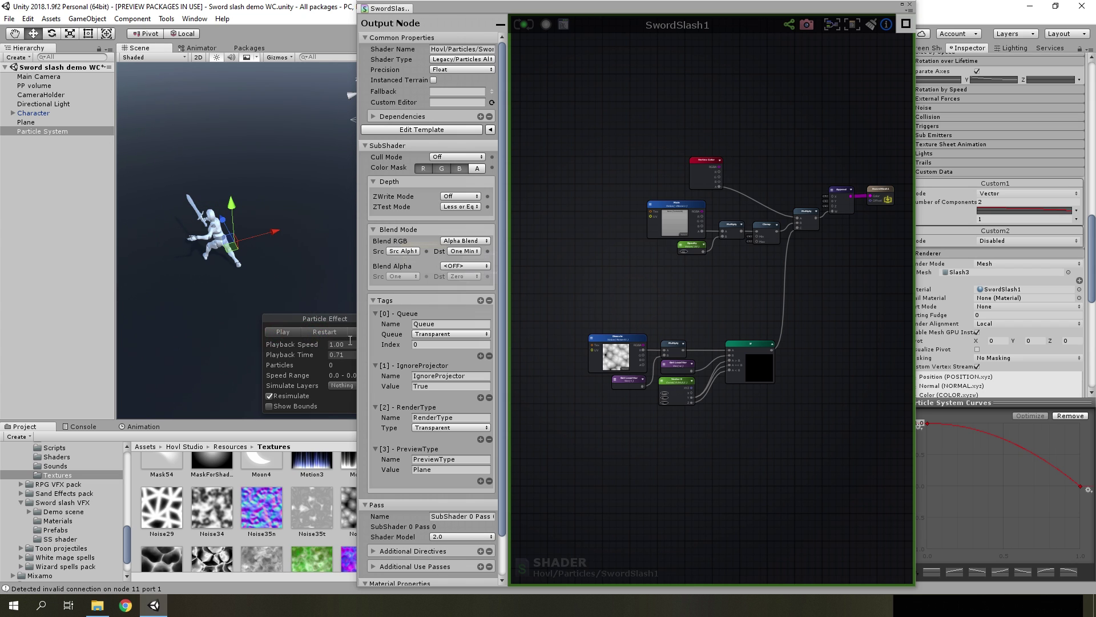
click(289, 333)
- Try a raised end point and a lowered flat preset on the Custom1 X curve, and undo the last change
drag(1080, 489, 1062, 457)
drag(959, 425, 958, 431)
click(306, 332)
click(308, 333)
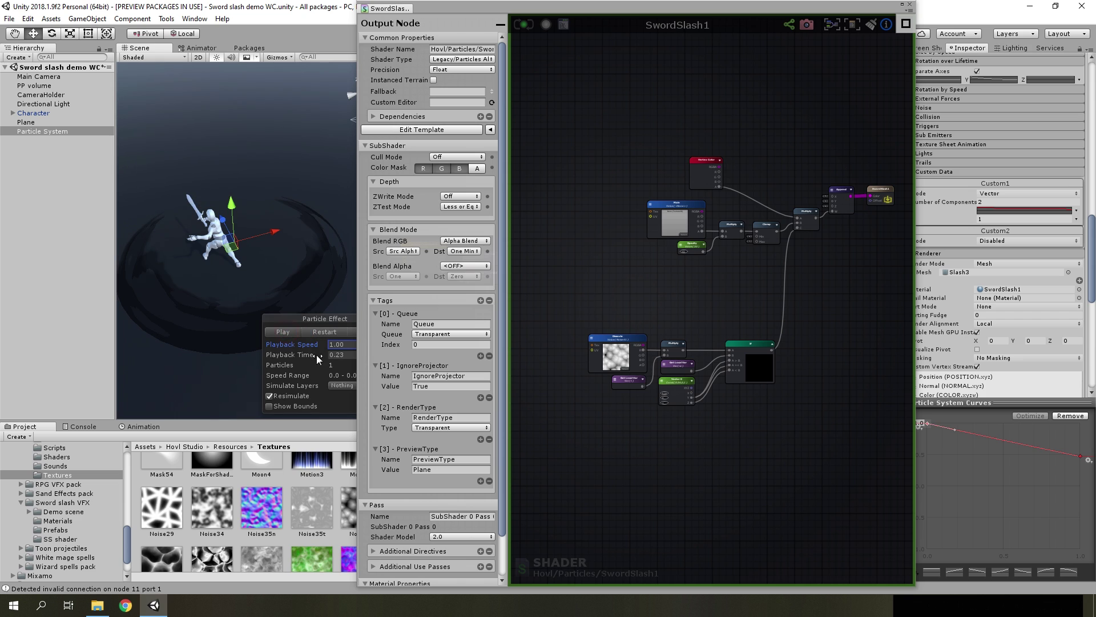
click(937, 571)
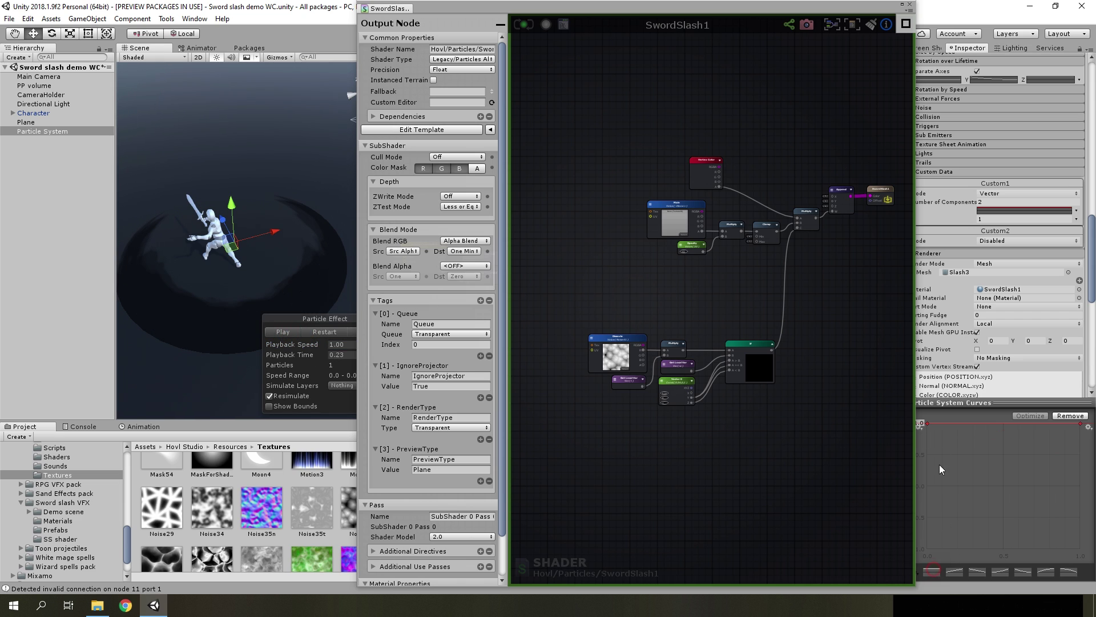
drag(963, 426, 964, 470)
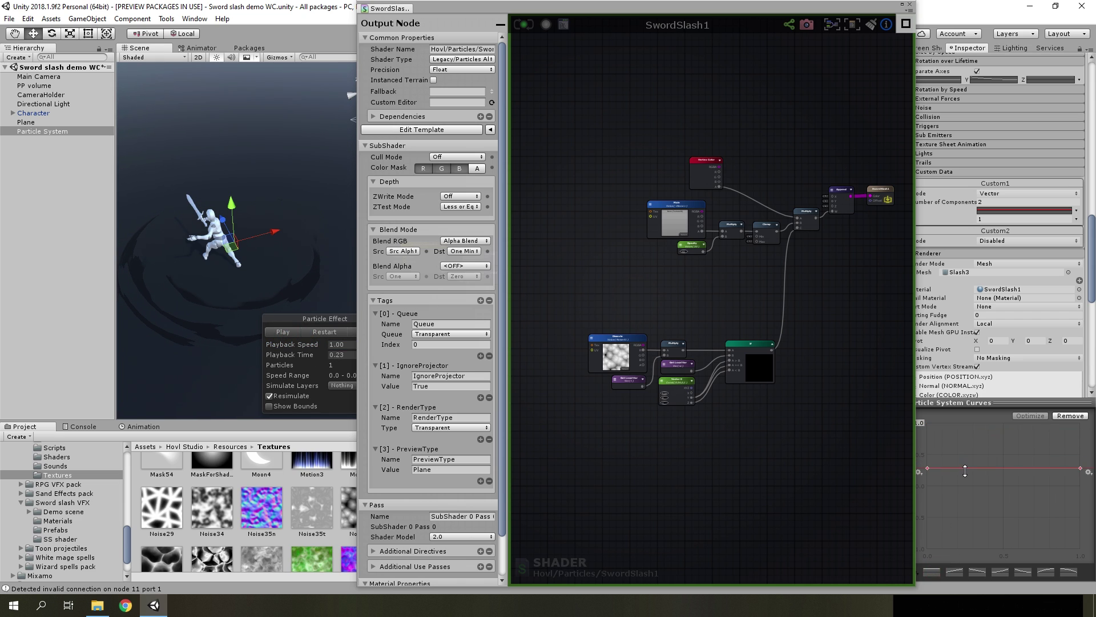
key(ctrl+z)
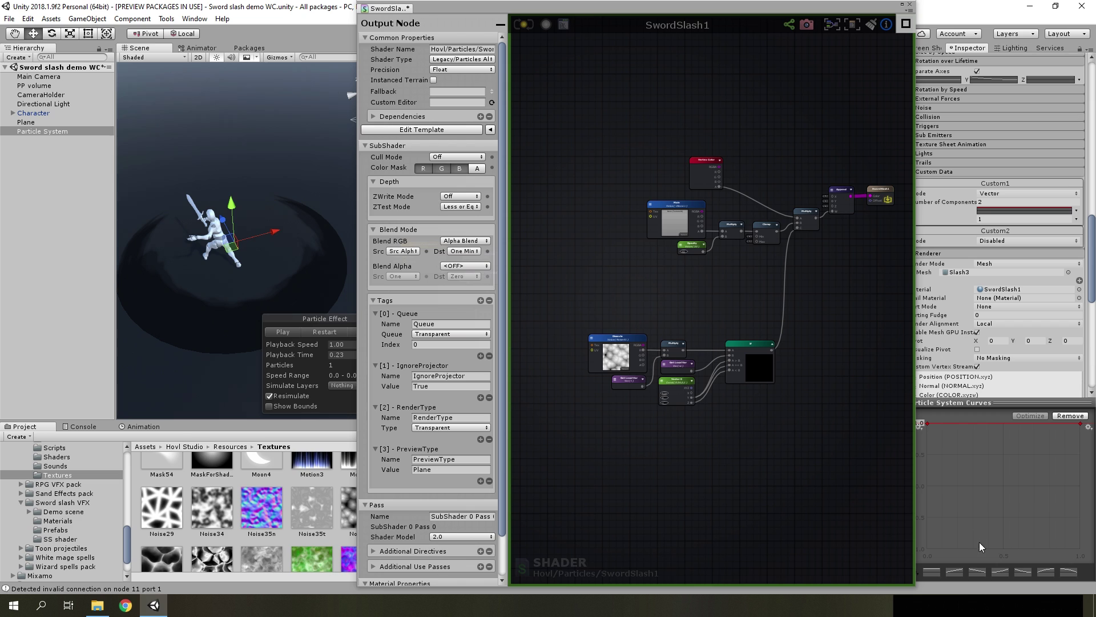
- Apply the falling curve preset that starts steep and flattens out to Custom1's X, and replay the particle effect
click(1020, 572)
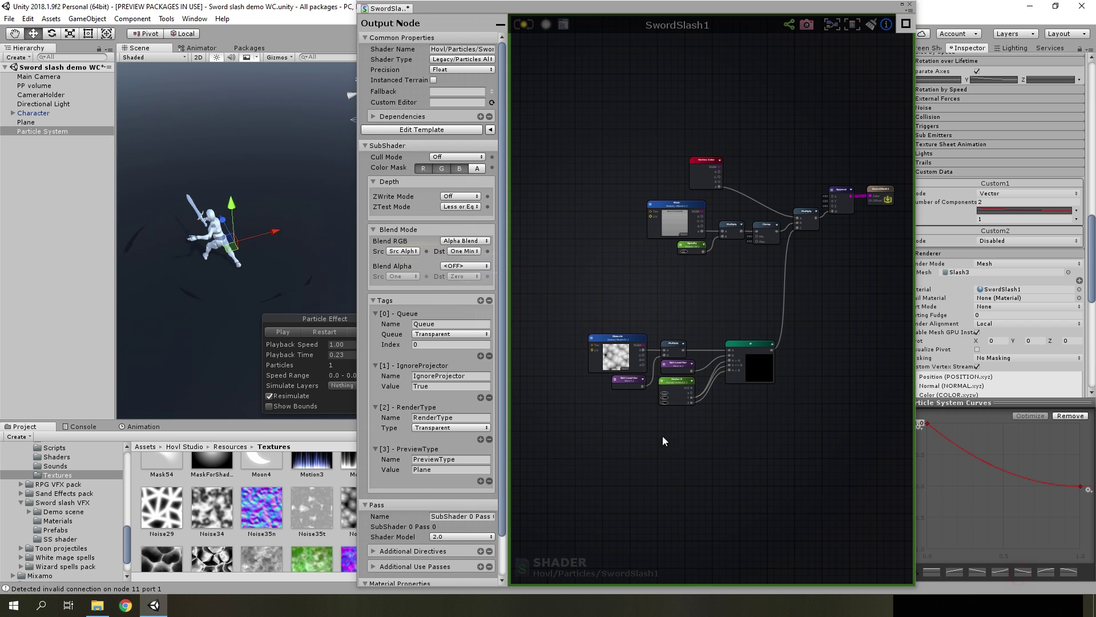
click(323, 333)
scroll(1022, 289, down, 3)
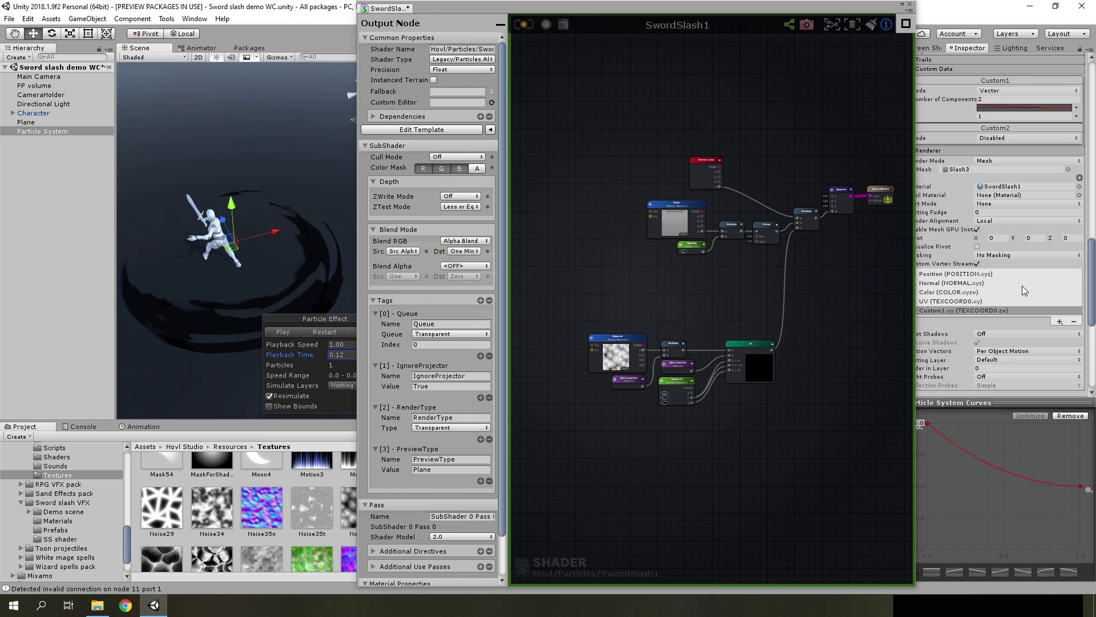
scroll(1022, 286, up, 3)
scroll(1025, 291, up, 4)
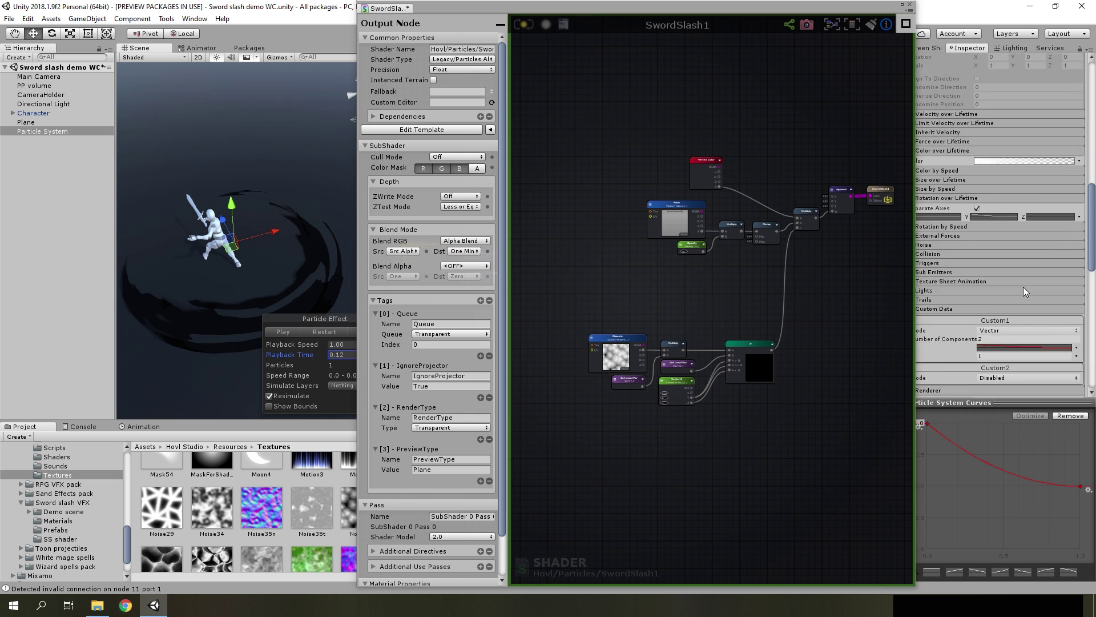
scroll(1025, 291, up, 1)
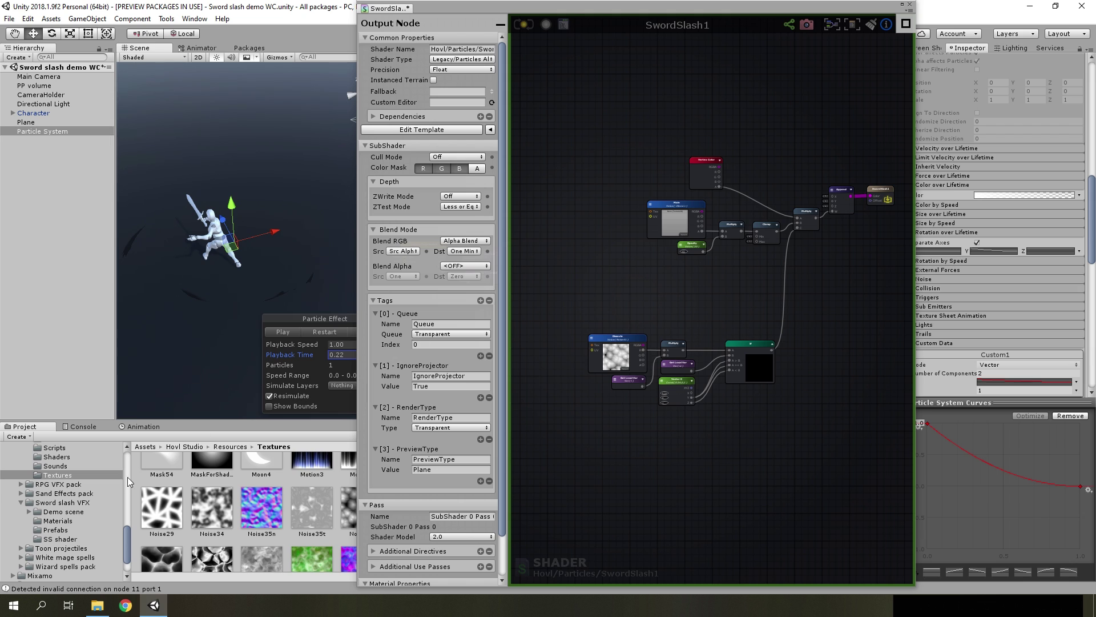
- Try Noise63 and other noise textures in the SwordSlash1 material's Dissolve slot, ending on Noise41
click(68, 539)
click(260, 482)
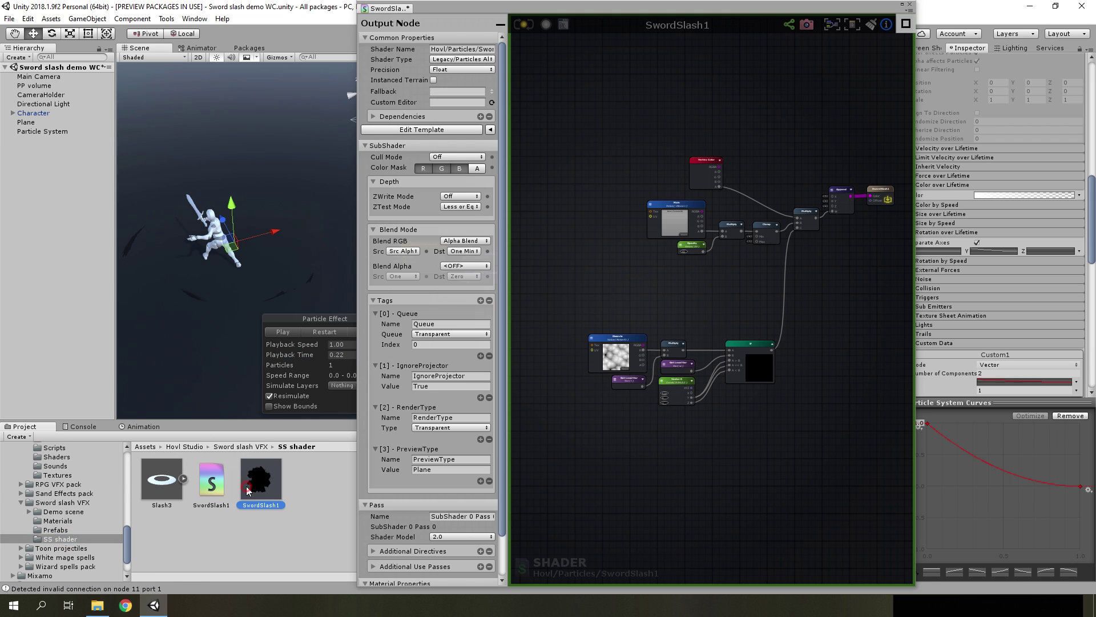
click(1083, 227)
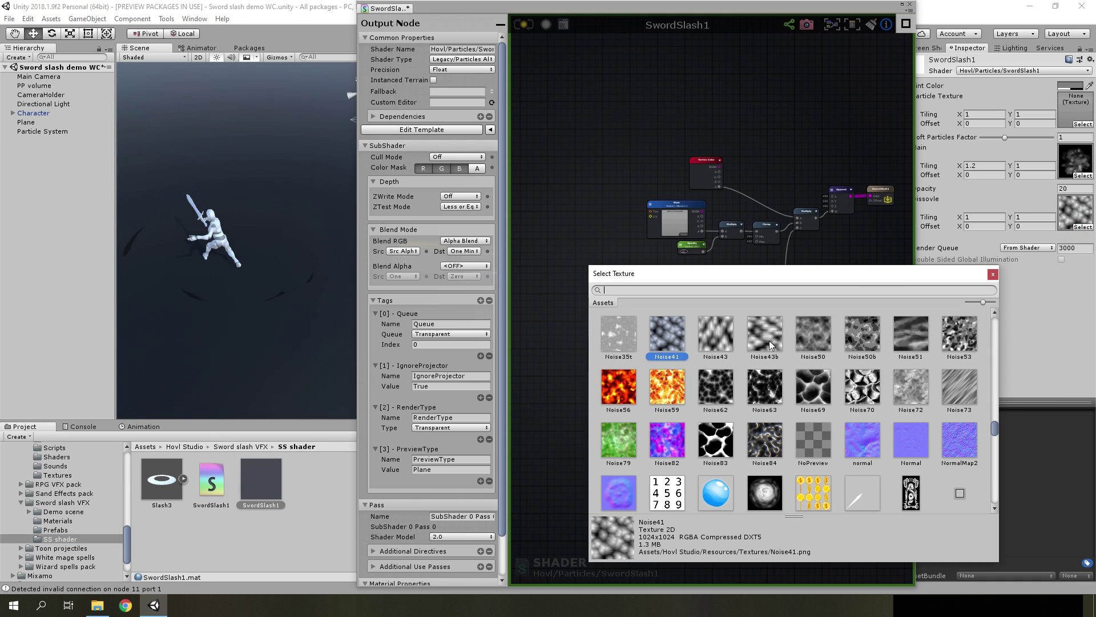
click(714, 382)
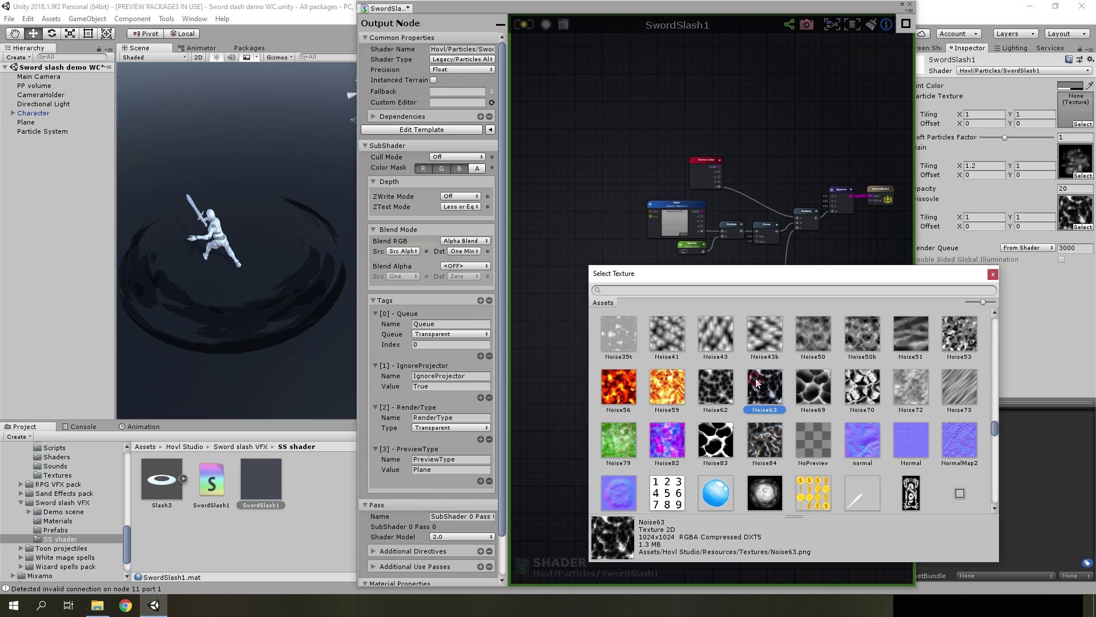
click(776, 348)
click(681, 339)
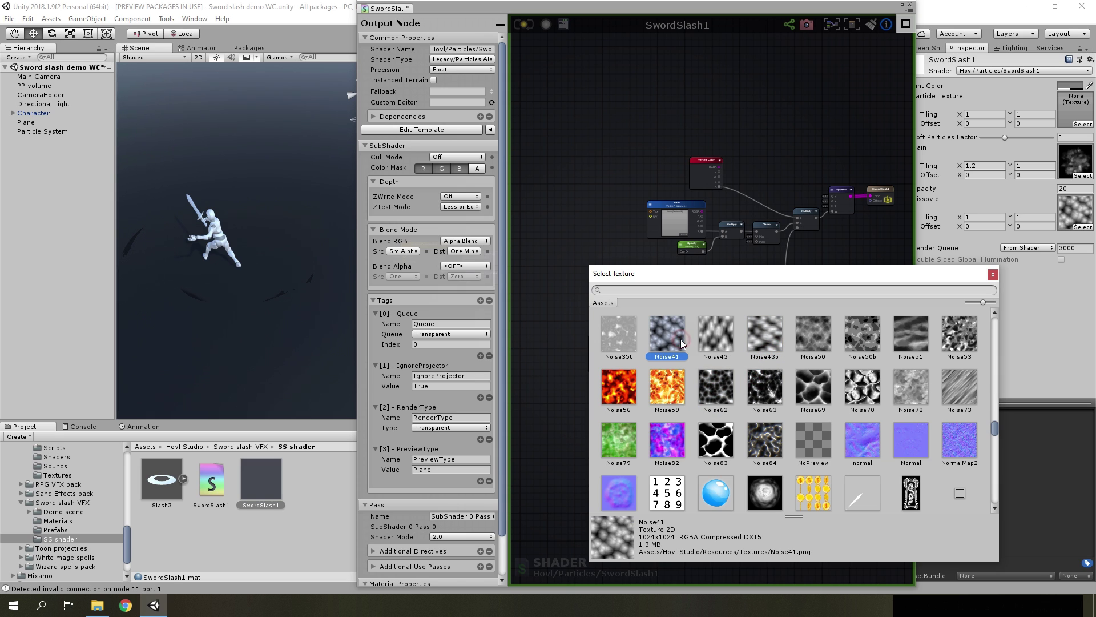
click(992, 275)
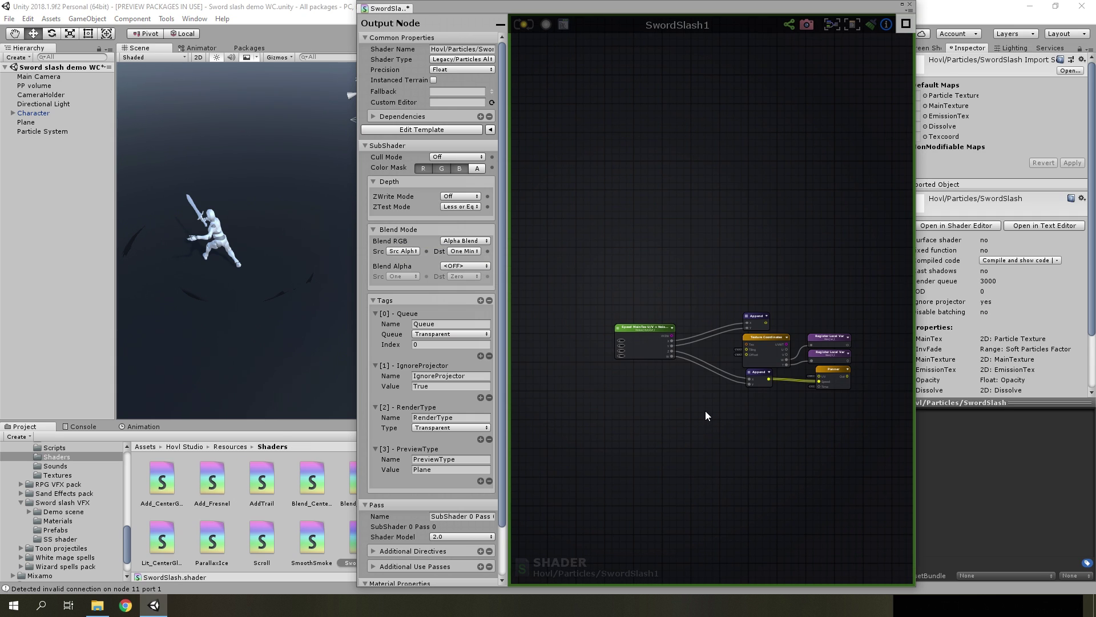
- Examine the Speed MainTex U/V vector node and its connections through the Append nodes to the Panner, plus the Texture Coordinates node
scroll(662, 329, up, 6)
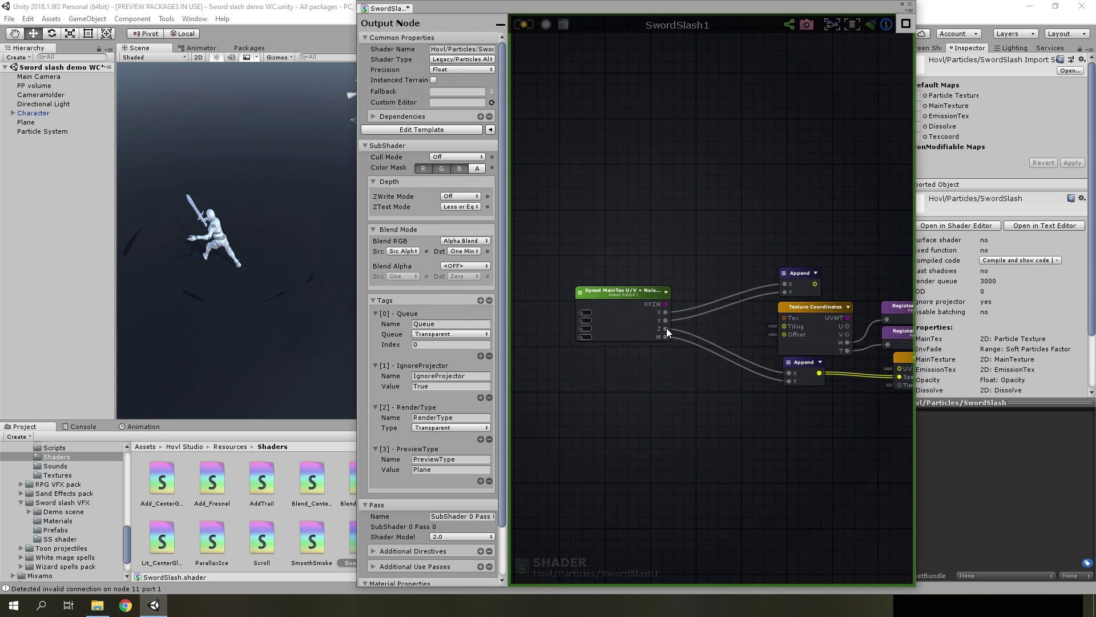
click(569, 284)
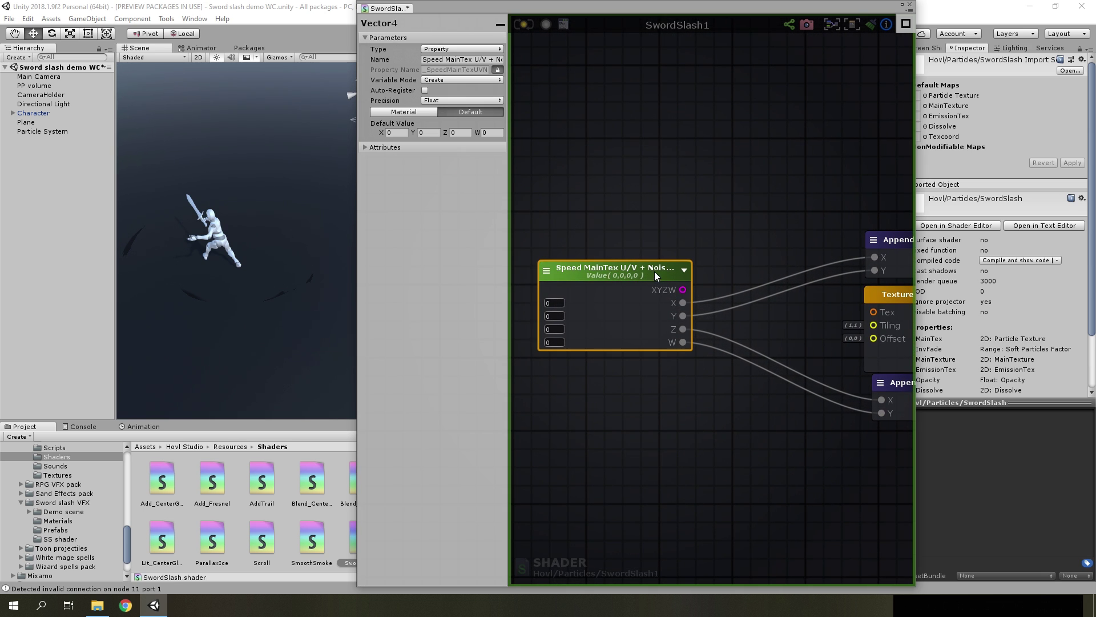
middle_drag(863, 254, 718, 245)
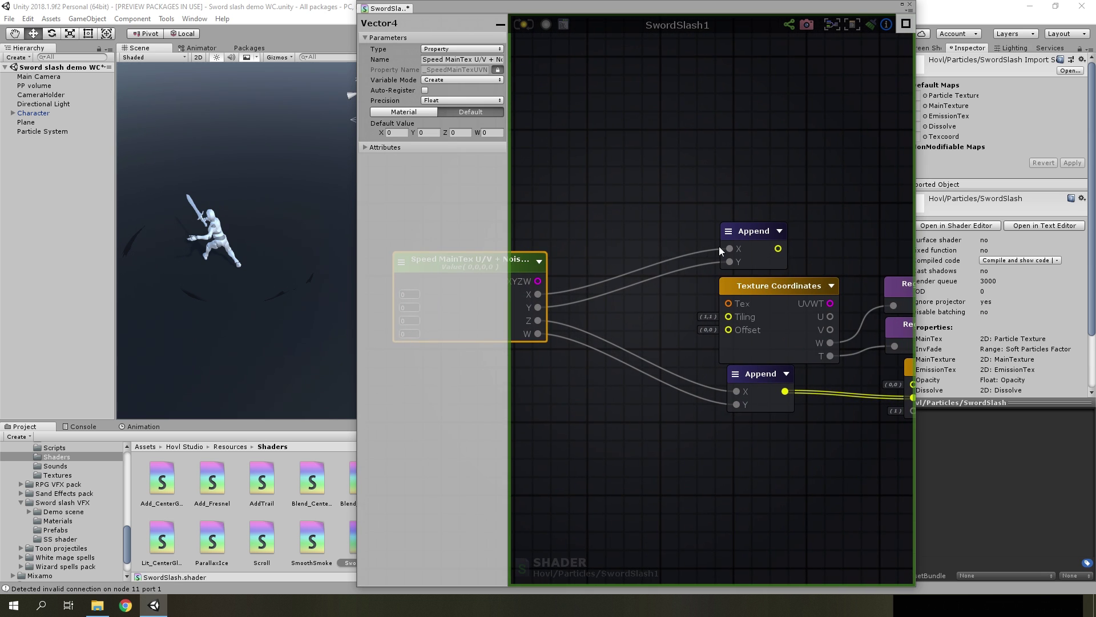
click(747, 392)
scroll(831, 212, down, 3)
middle_drag(841, 241, 752, 235)
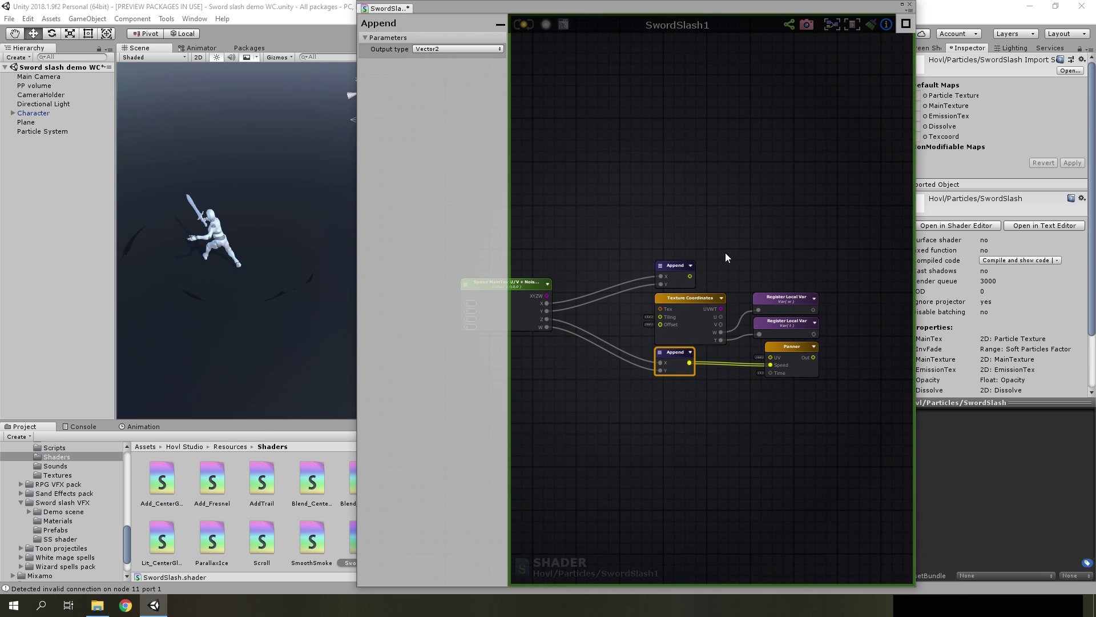
scroll(742, 262, up, 3)
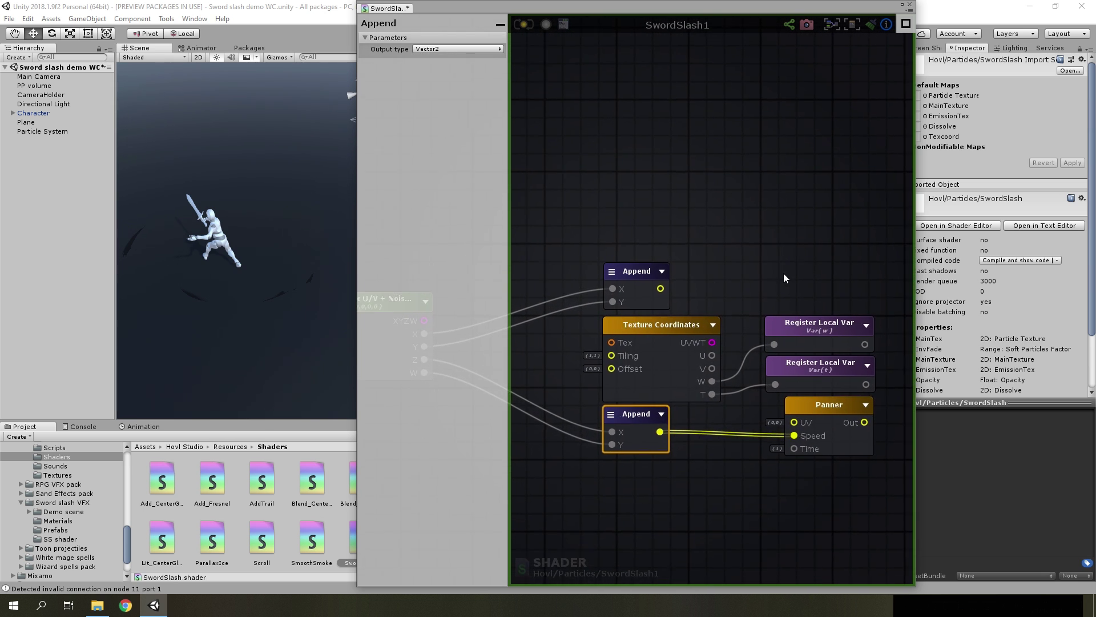
scroll(785, 273, down, 3)
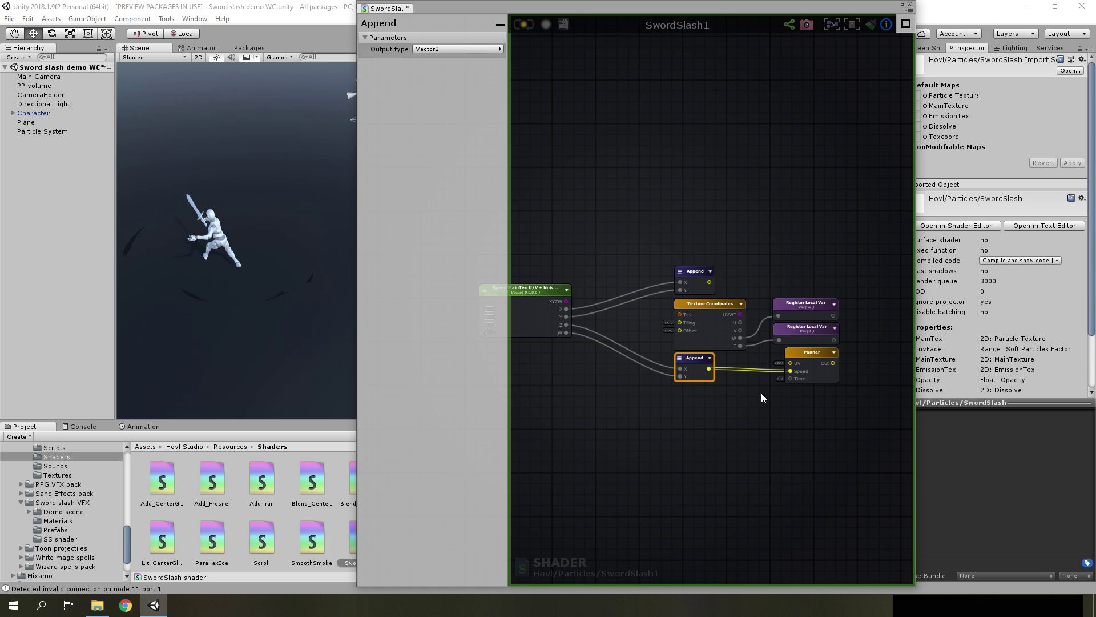
scroll(762, 398, up, 3)
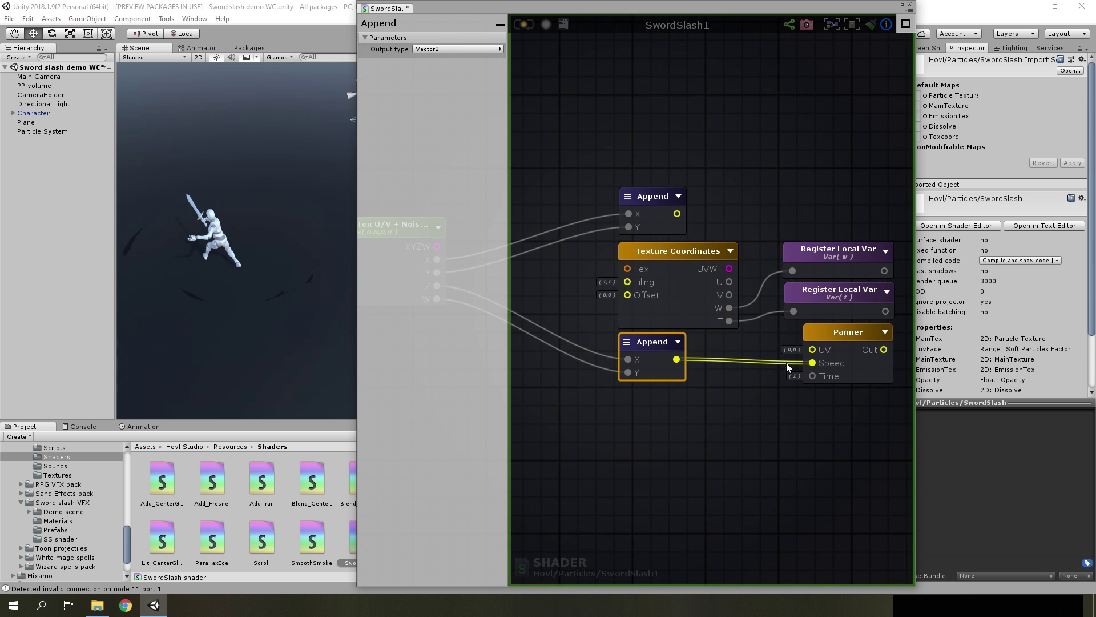
scroll(827, 410, down, 1)
middle_drag(835, 408, 690, 409)
scroll(738, 381, down, 1)
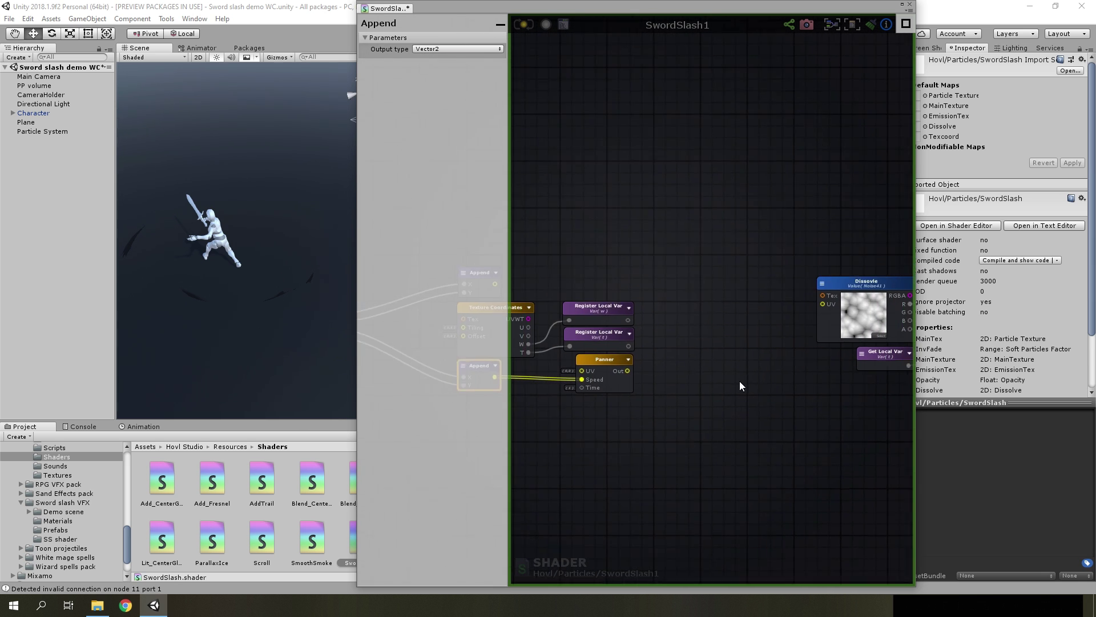
- Duplicate the Panner for the upper Append, and wire the original Panner between Texture Coordinates and the Dissolve texture's UV input
click(615, 364)
key(ctrl+d)
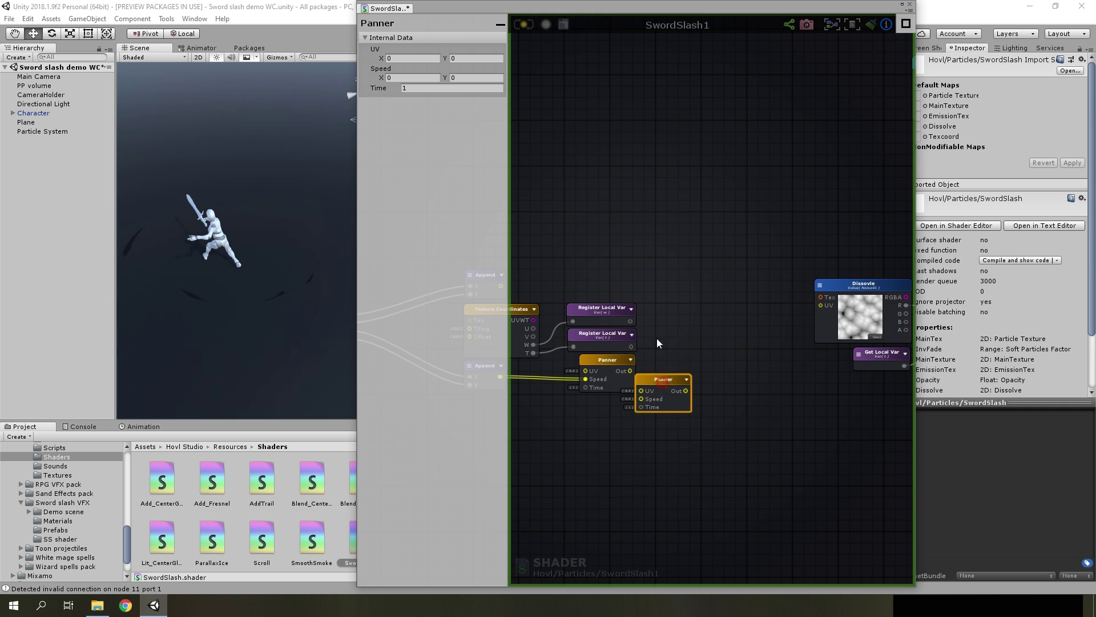
drag(612, 327, 705, 269)
drag(644, 362, 690, 413)
right_drag(805, 404, 609, 433)
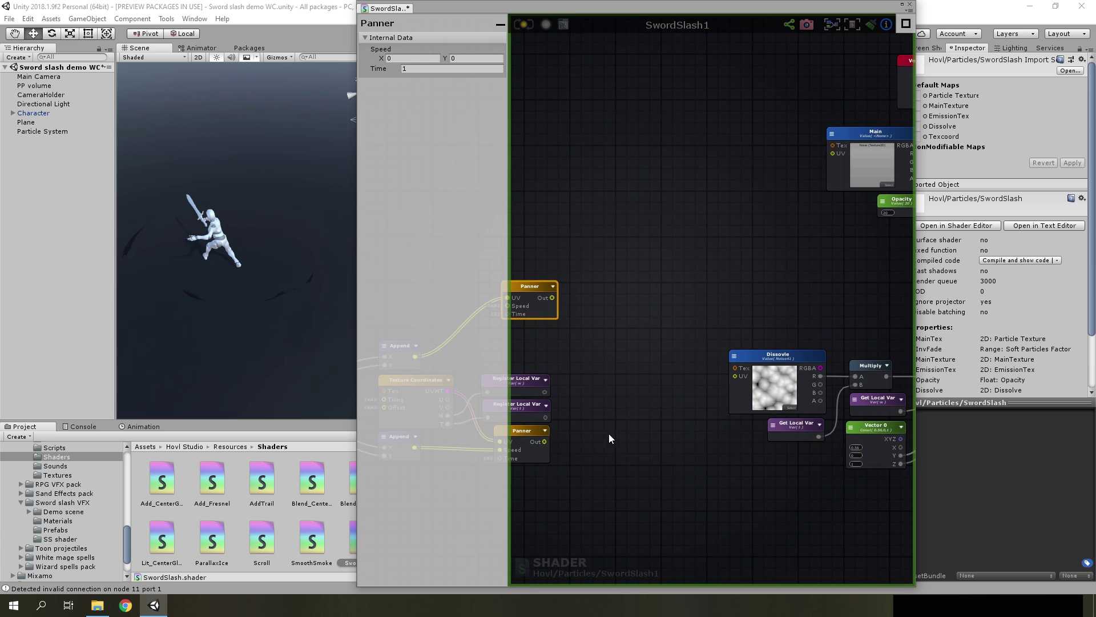
drag(545, 441, 735, 374)
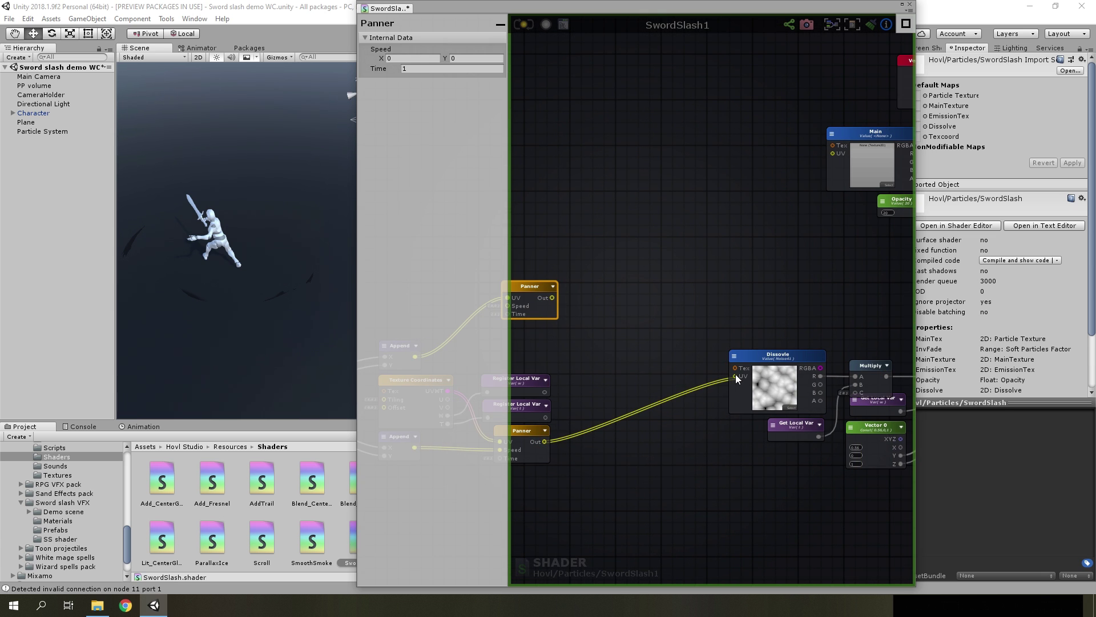
- Try feeding the duplicate Panner into the Main texture's UV, then remove that connection and delete the duplicate
scroll(684, 277, down, 2)
right_drag(684, 276, 639, 309)
drag(594, 324, 783, 227)
scroll(683, 310, up, 3)
scroll(682, 309, down, 3)
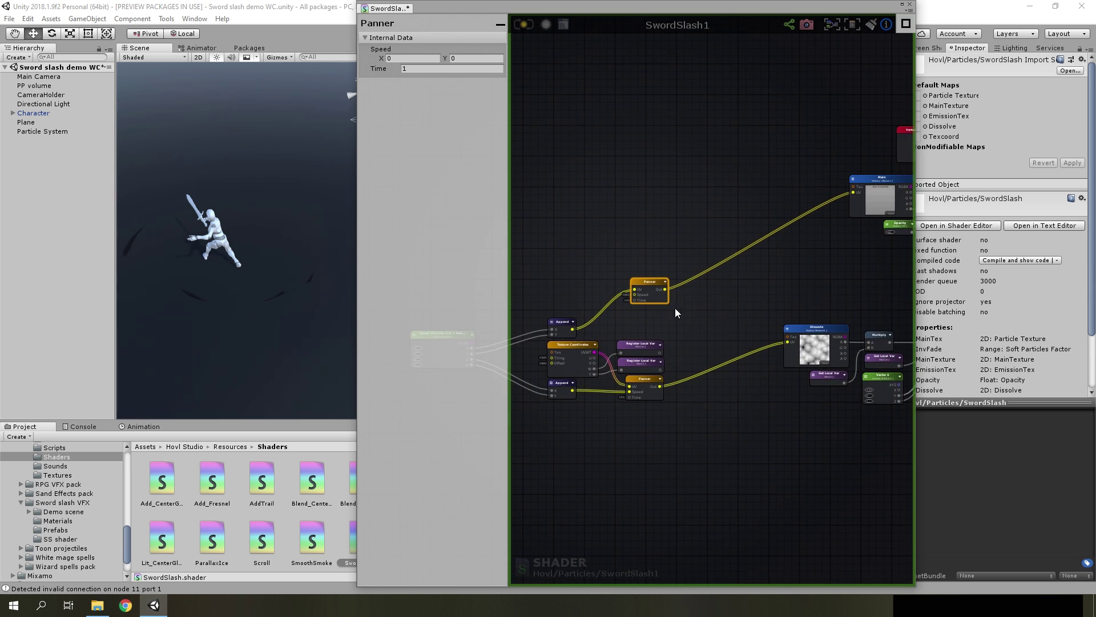
drag(856, 194, 630, 294)
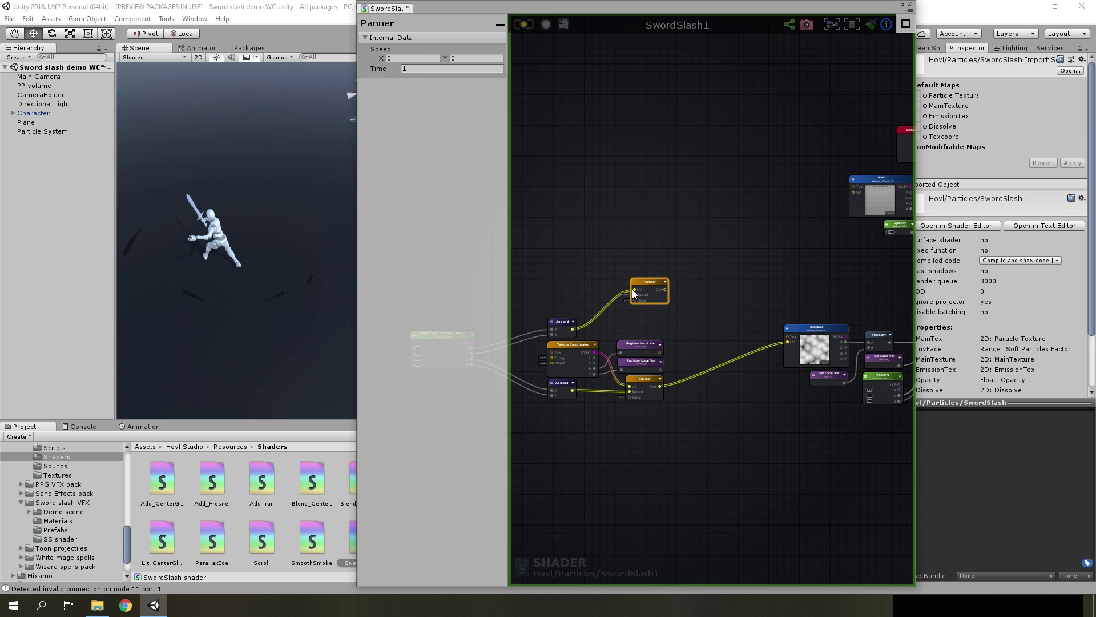
key(Delete)
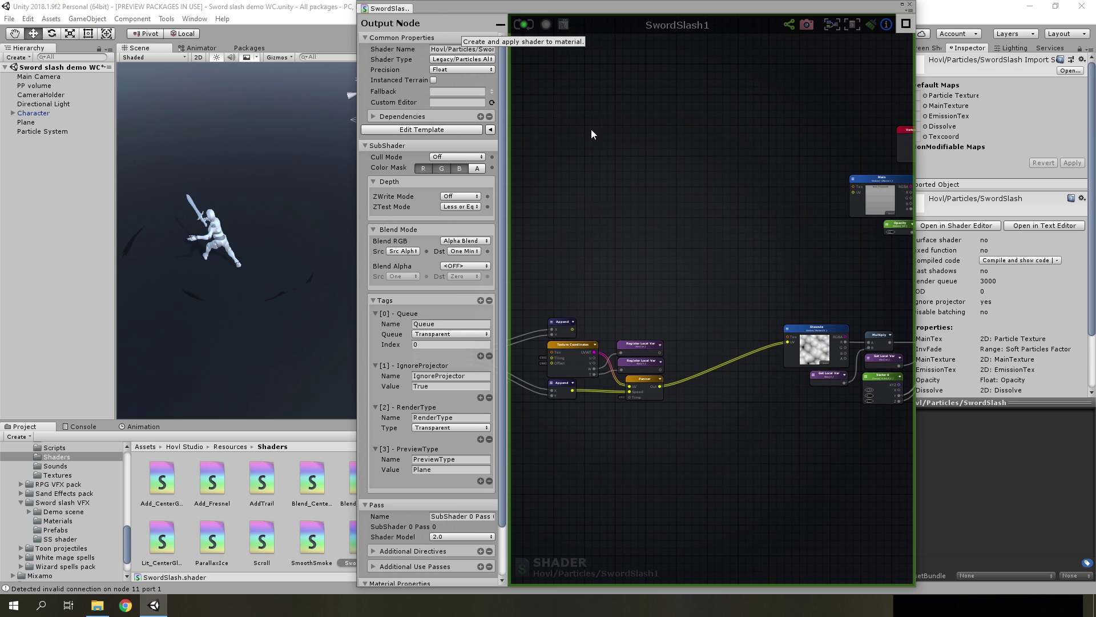
- Select the Particle System, scrub the effect to playback time 0.13, and bring up the SwordSlash1 material's speed values in the Inspector
click(44, 132)
click(314, 330)
click(293, 332)
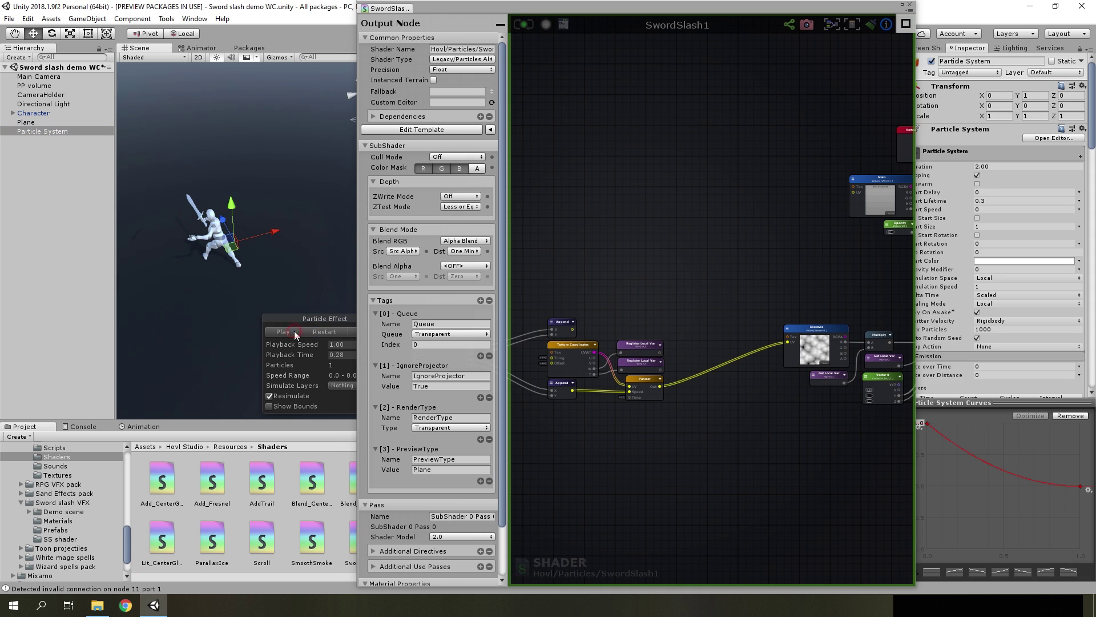
drag(312, 354, 280, 278)
drag(300, 350, 337, 355)
scroll(1028, 367, down, 2)
click(976, 403)
scroll(1006, 397, down, 15)
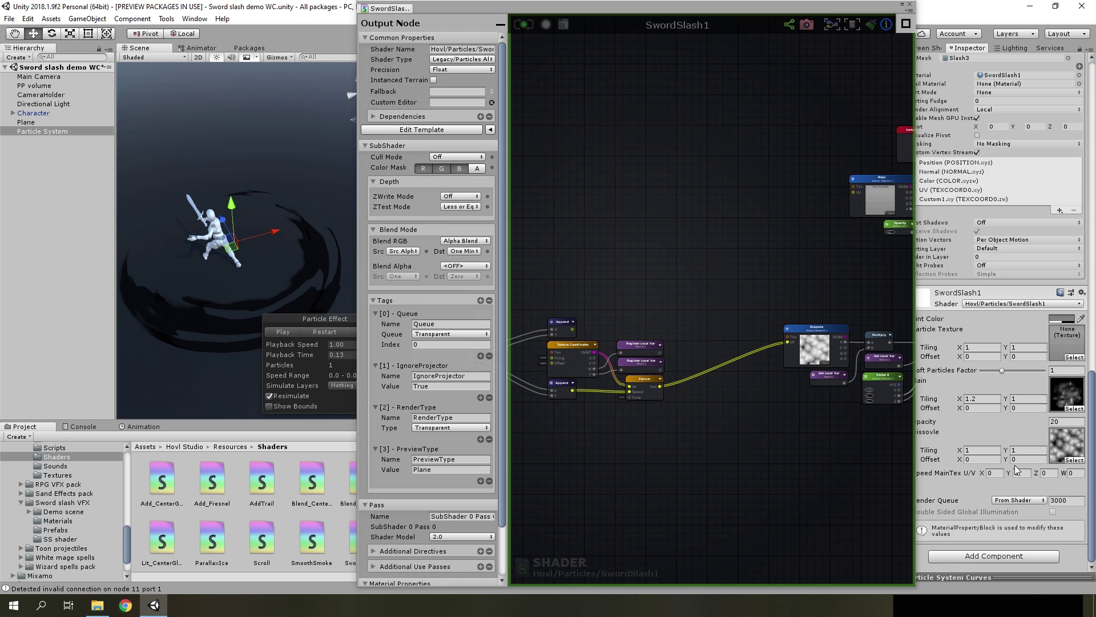
- Trace the shader graph from the speed vector node to the Dissolve texture and its Multiply node
key(f)
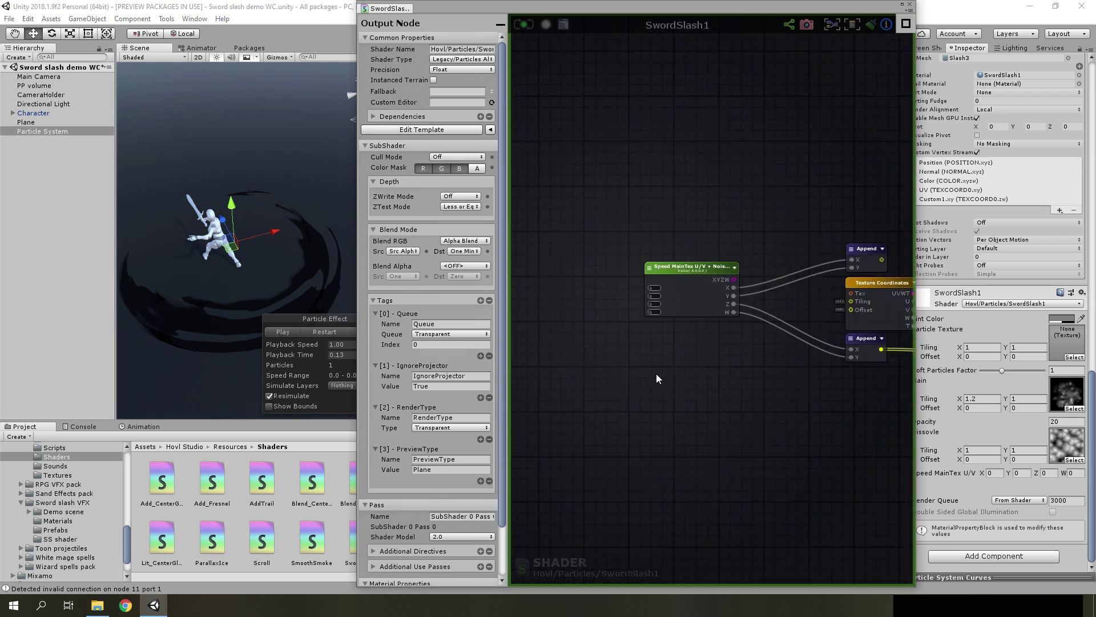
middle_drag(870, 373, 662, 374)
mouse_move(857, 372)
middle_down()
mouse_move(722, 371)
mouse_move(659, 385)
middle_up()
scroll(659, 385, down, 3)
middle_drag(826, 395, 724, 344)
scroll(723, 343, up, 2)
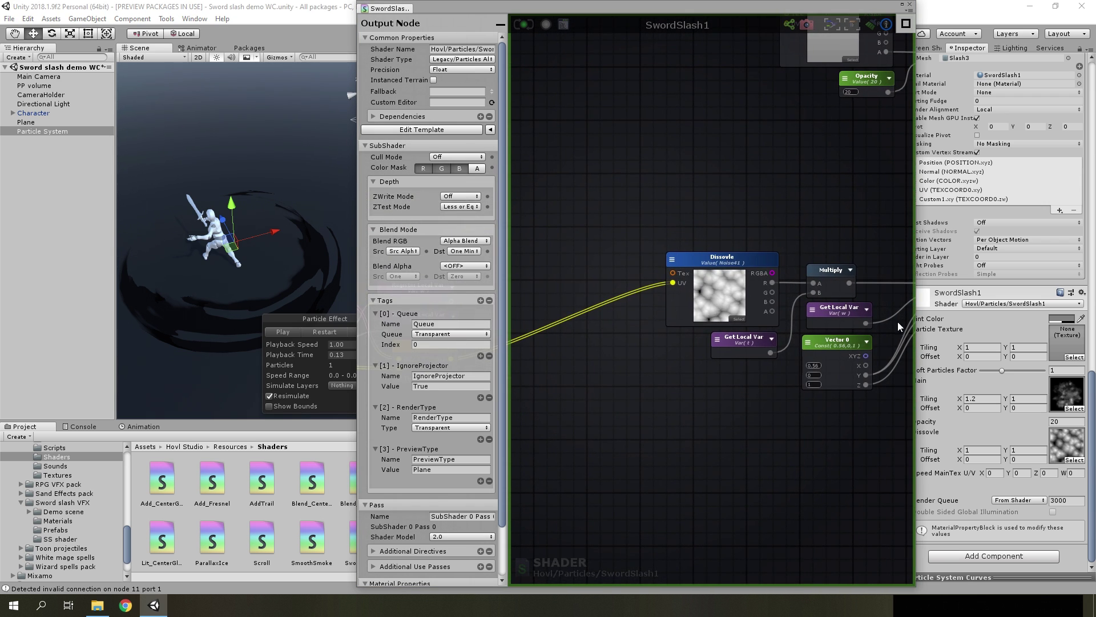
- Set the Z value of the SwordSlash1 material's speed vector to 0.8, replay the effect and scrub playback time to 0.12
click(1046, 472)
text(0.28)
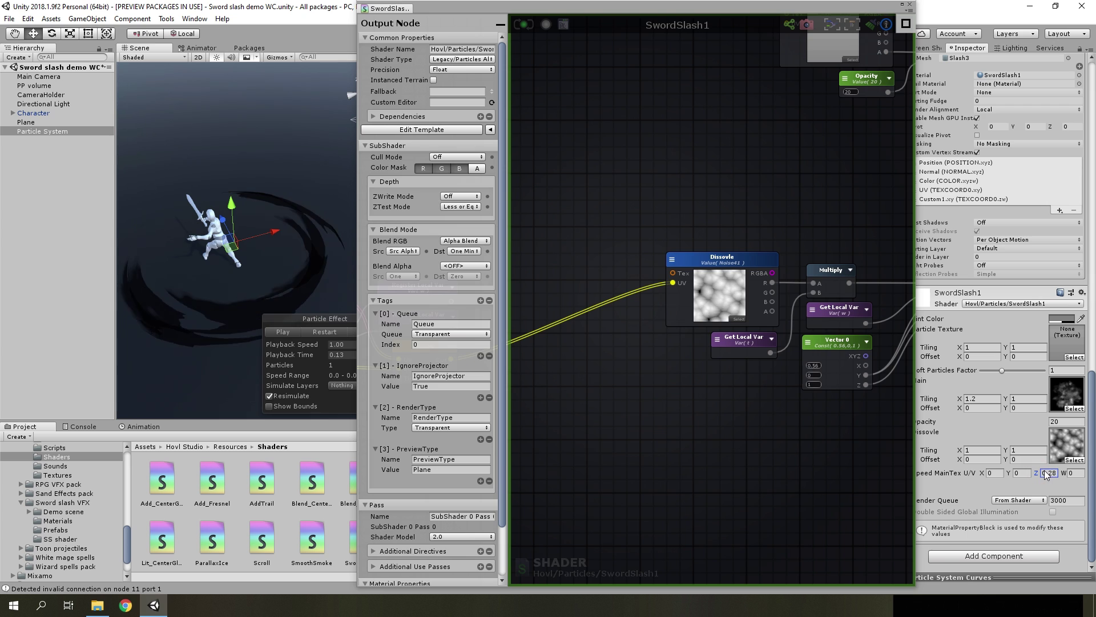
key(BackSpace)
text(8)
click(299, 334)
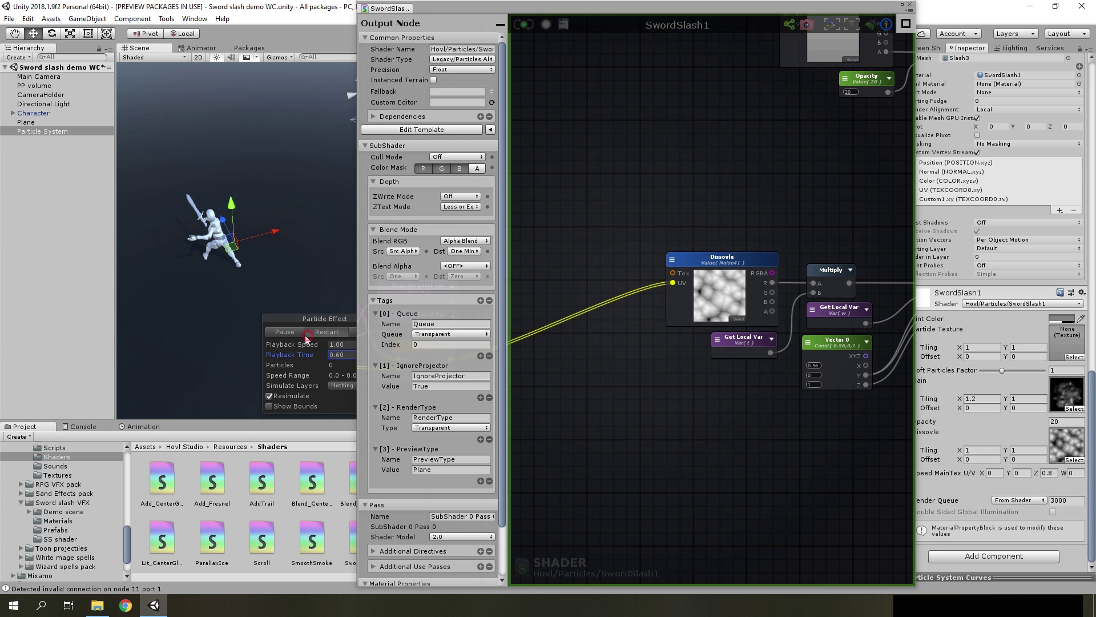
drag(316, 355, 287, 361)
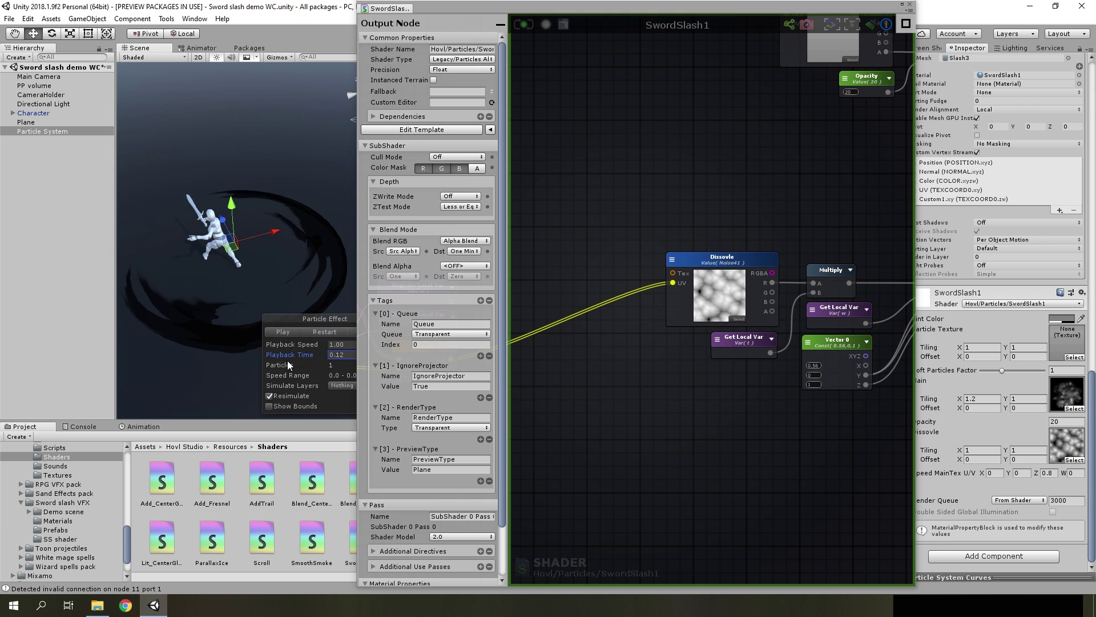
- Add a Break To Components node beside the Panner and feed the Panner's output into it
key(f)
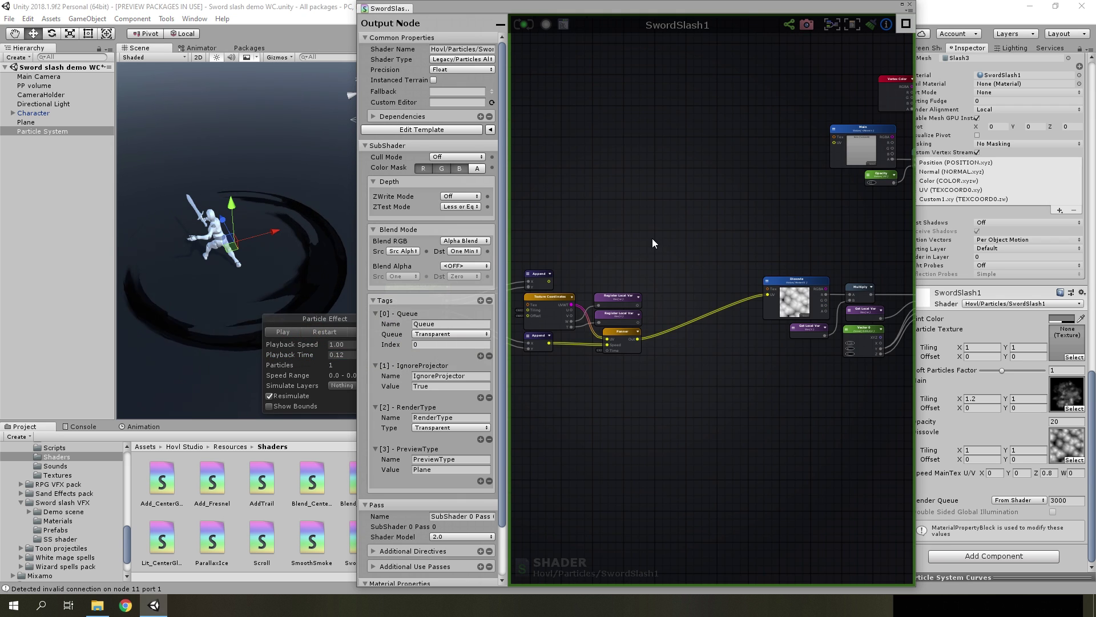
scroll(685, 272, up, 3)
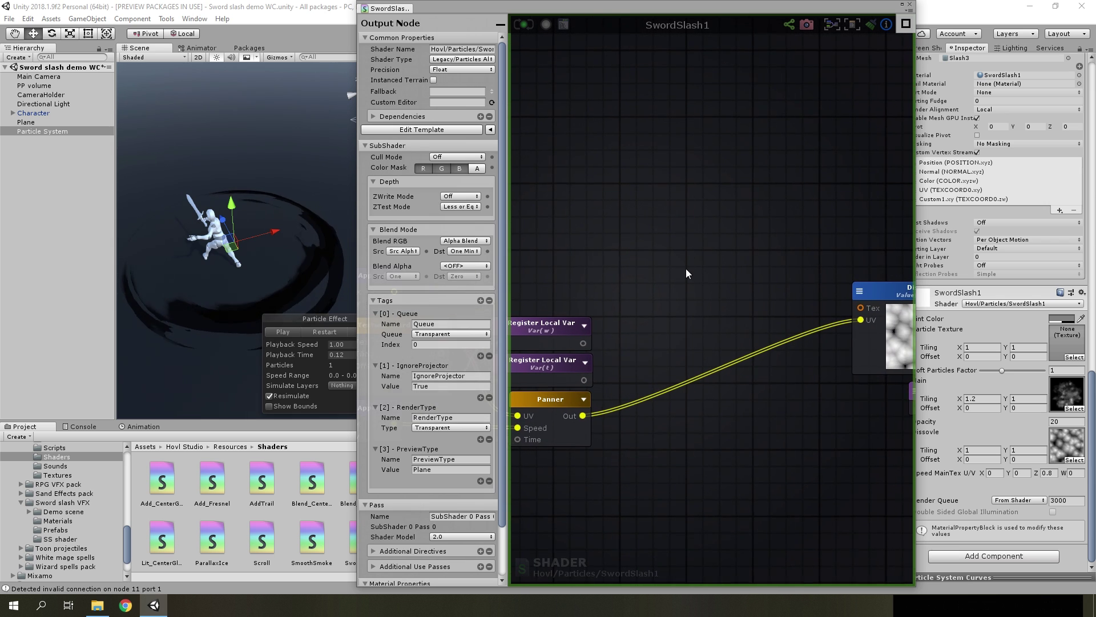
scroll(743, 285, down, 3)
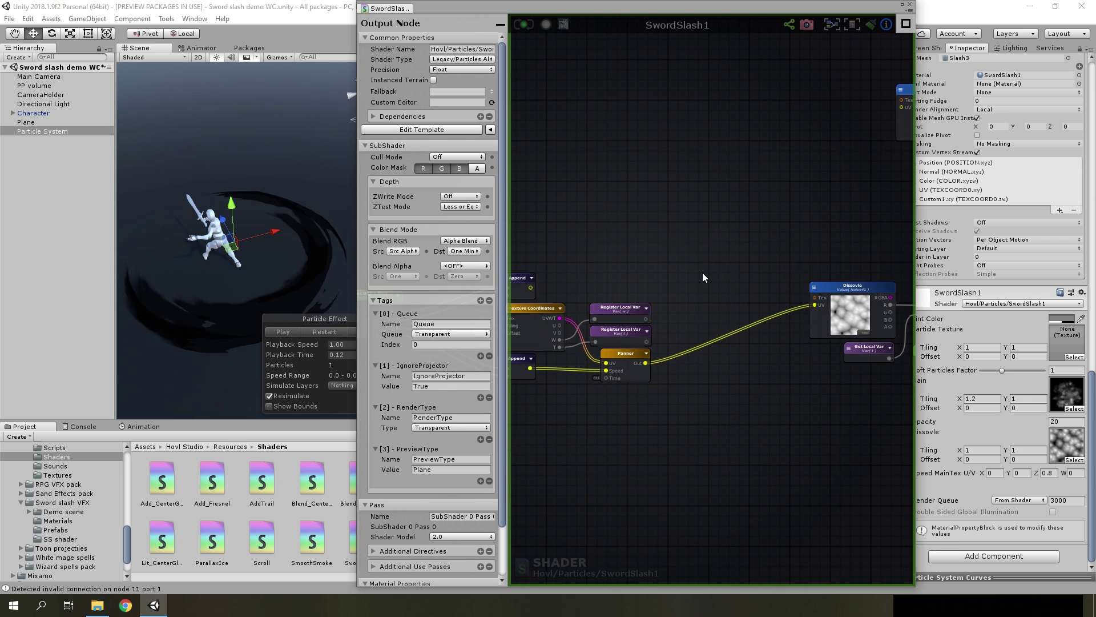
right_click(714, 366)
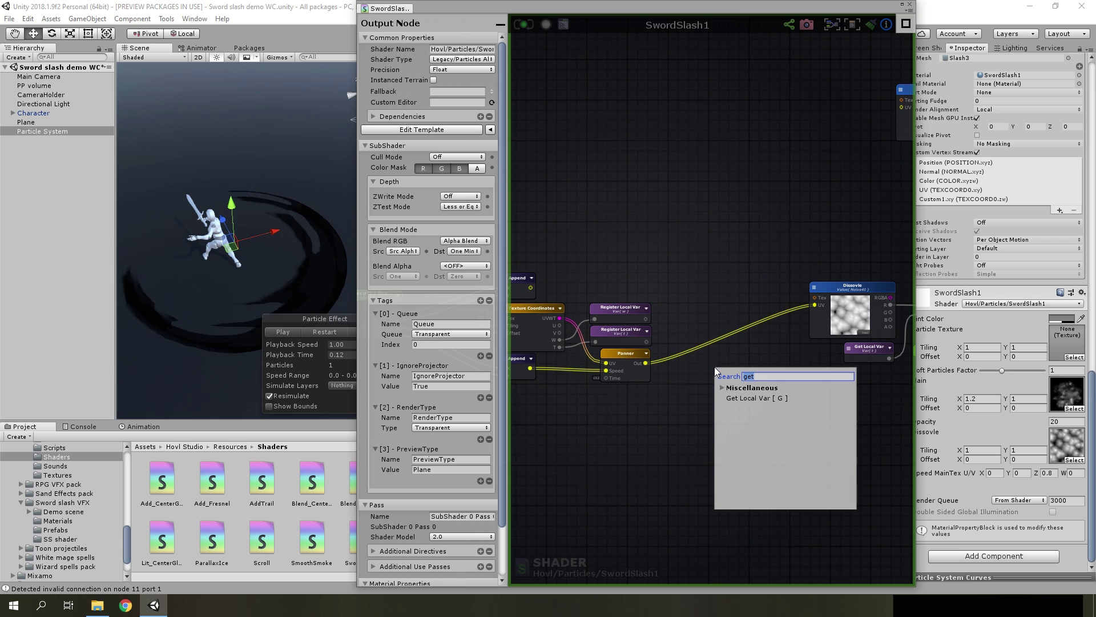
key(BackSpace)
text(break)
click(751, 399)
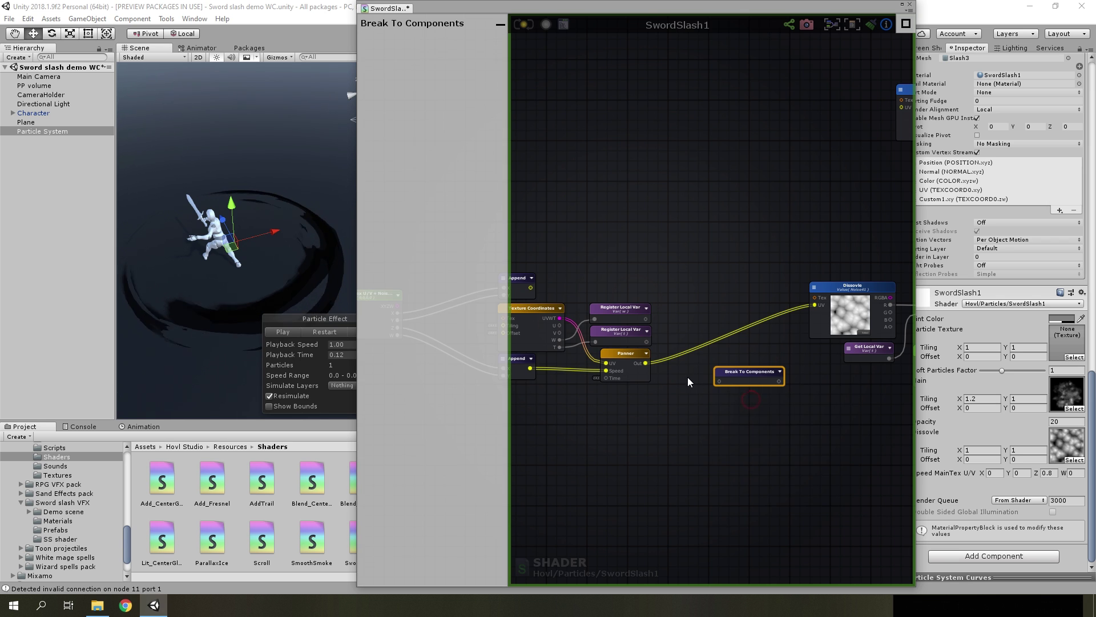
scroll(636, 362, up, 2)
drag(624, 356, 708, 355)
scroll(704, 353, down, 2)
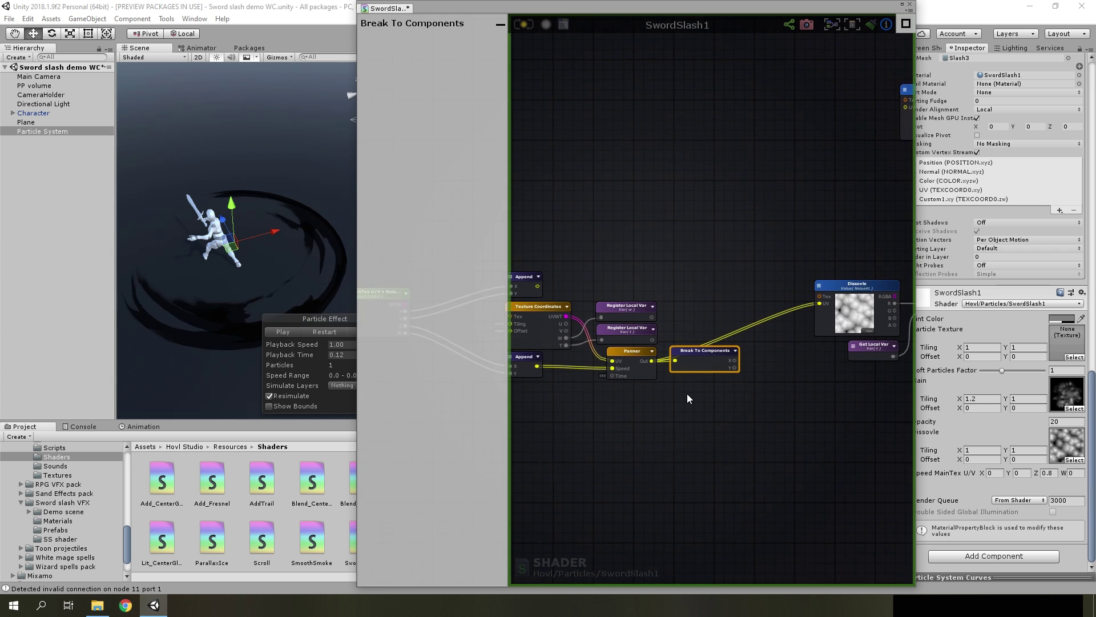
- Add an Append node between Break To Components and the Dissolve texture, with its output type set to Vector2
drag(816, 391, 513, 261)
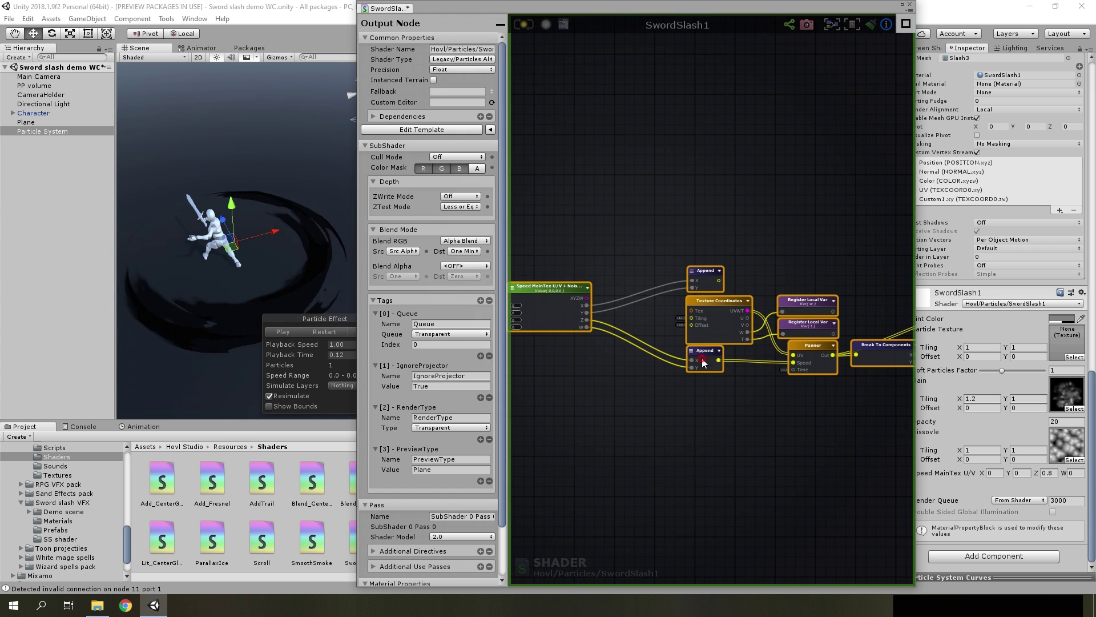
key(f)
scroll(794, 366, up, 4)
right_click(753, 337)
text(append)
key(Return)
drag(776, 355, 725, 352)
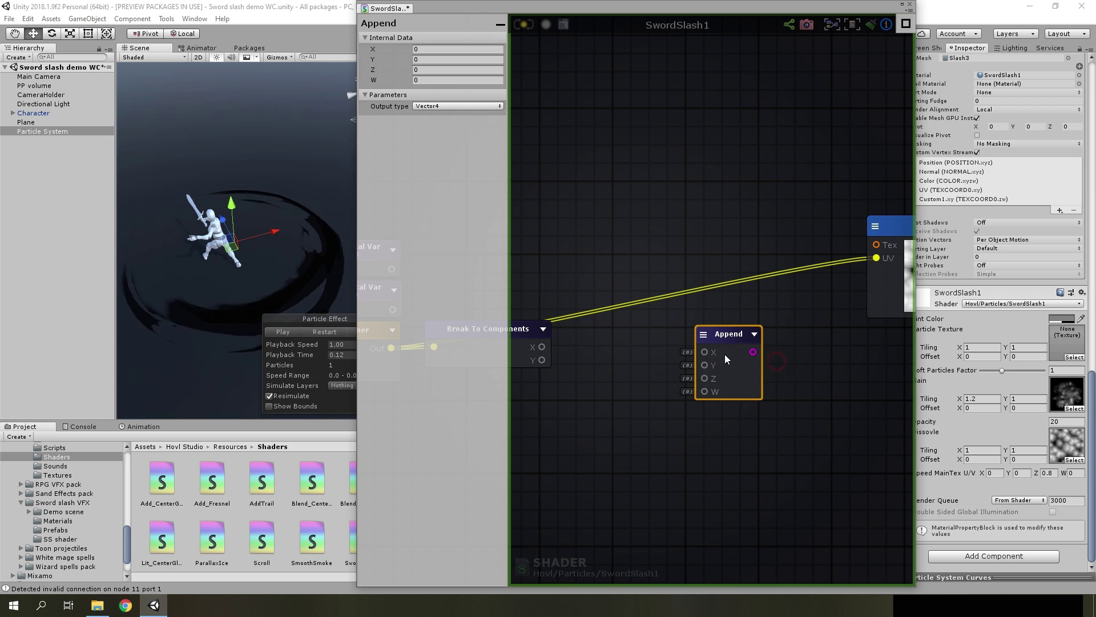
click(443, 106)
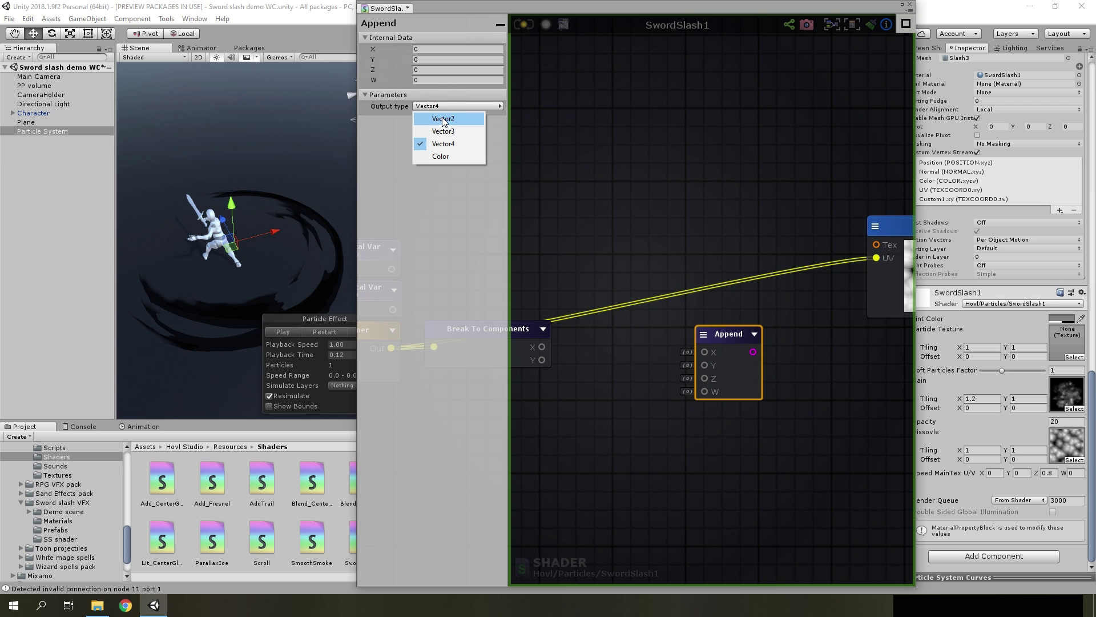
click(445, 119)
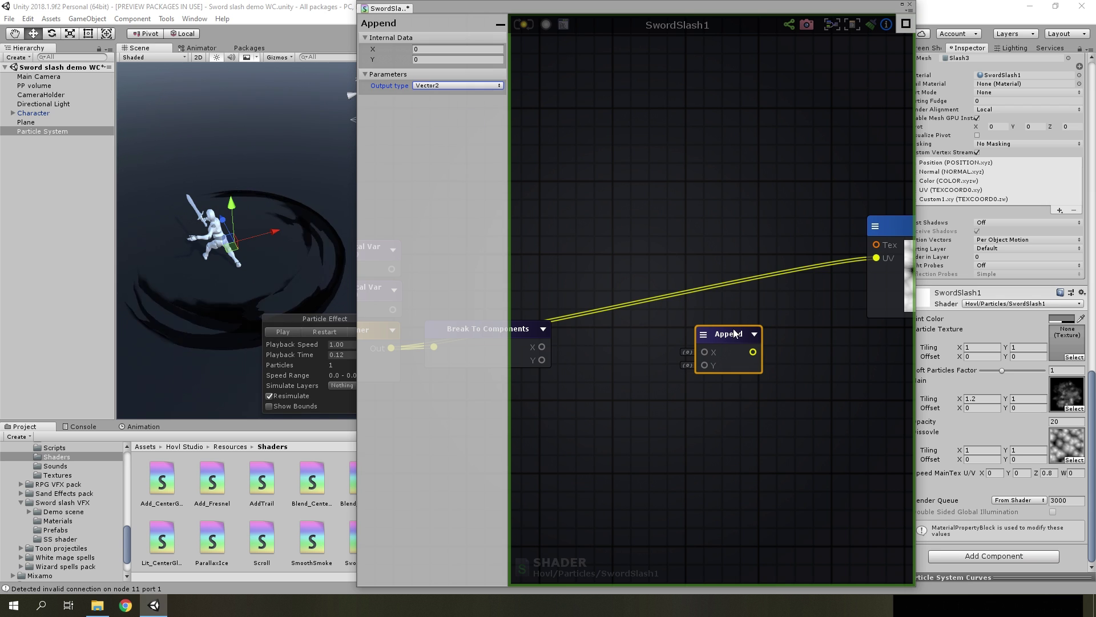
- Connect the Break To Components X output to the new Append's X, and the Append's output to the Dissolve texture's UV input
drag(814, 336, 816, 334)
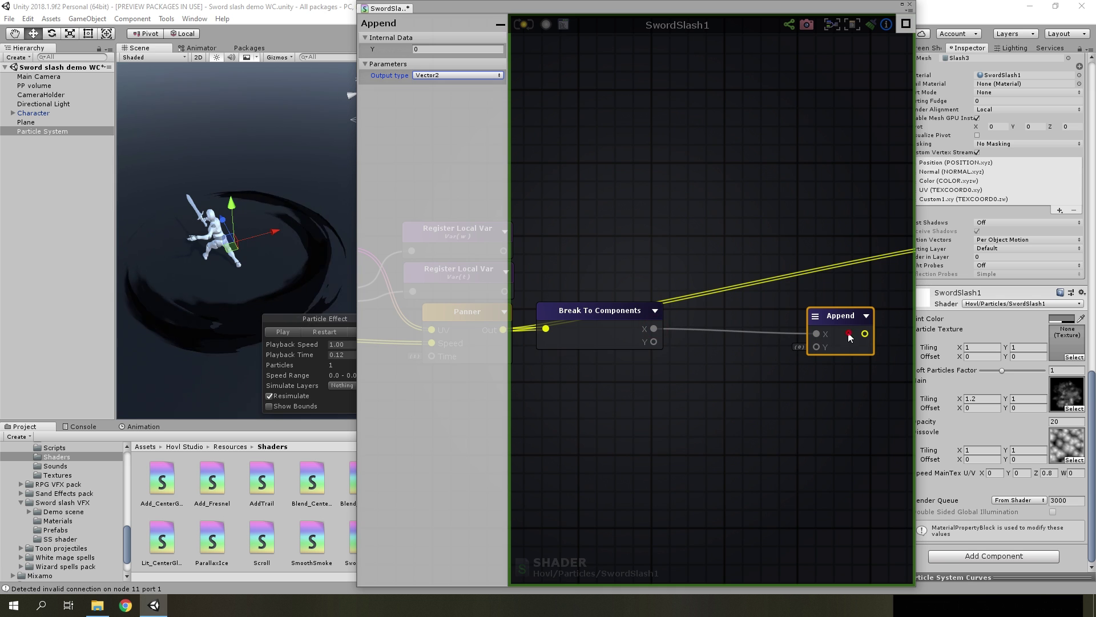
middle_drag(871, 349, 728, 380)
scroll(579, 359, down, 4)
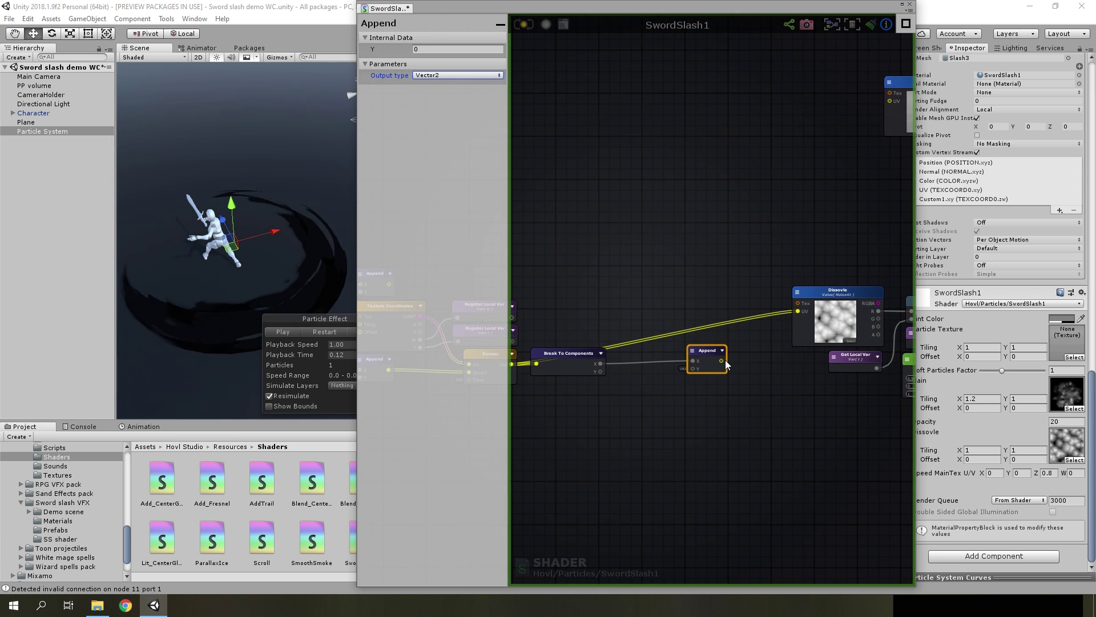
drag(721, 360, 798, 311)
middle_drag(629, 384, 774, 375)
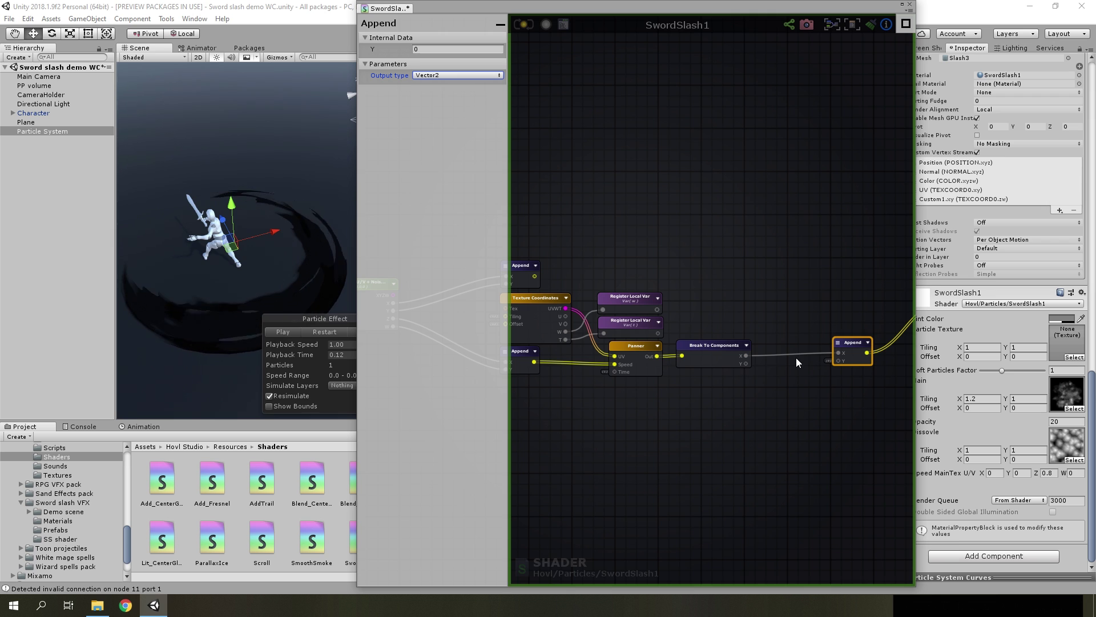
- Insert an Add node between the Break To Components Y output and the Append's Y input, using the Add's B input
middle_drag(756, 266, 743, 316)
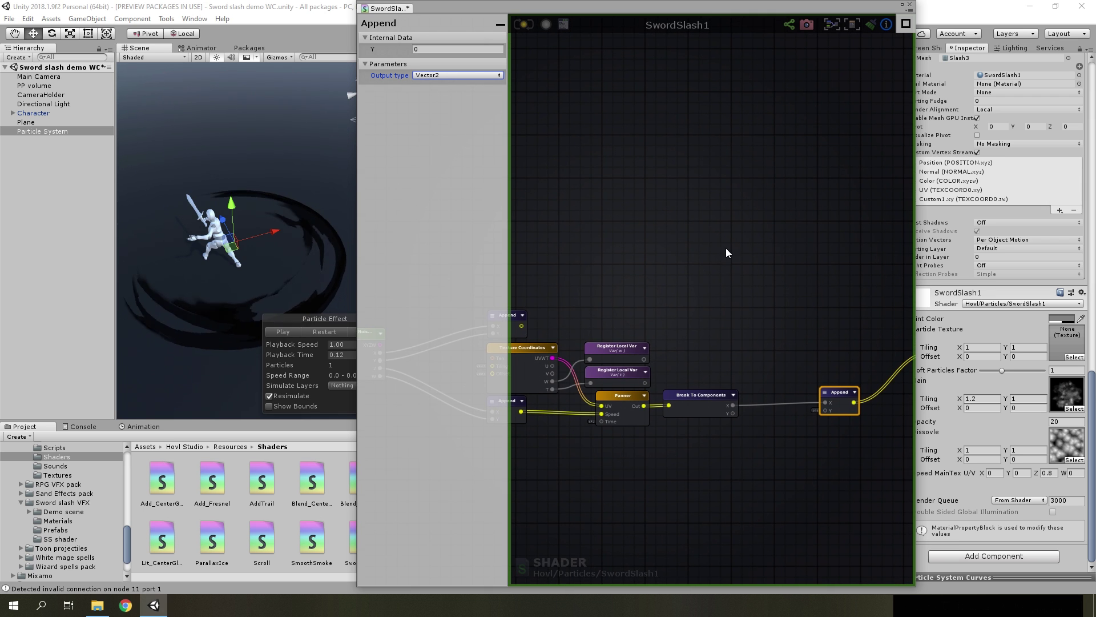
right_click(774, 317)
click(798, 344)
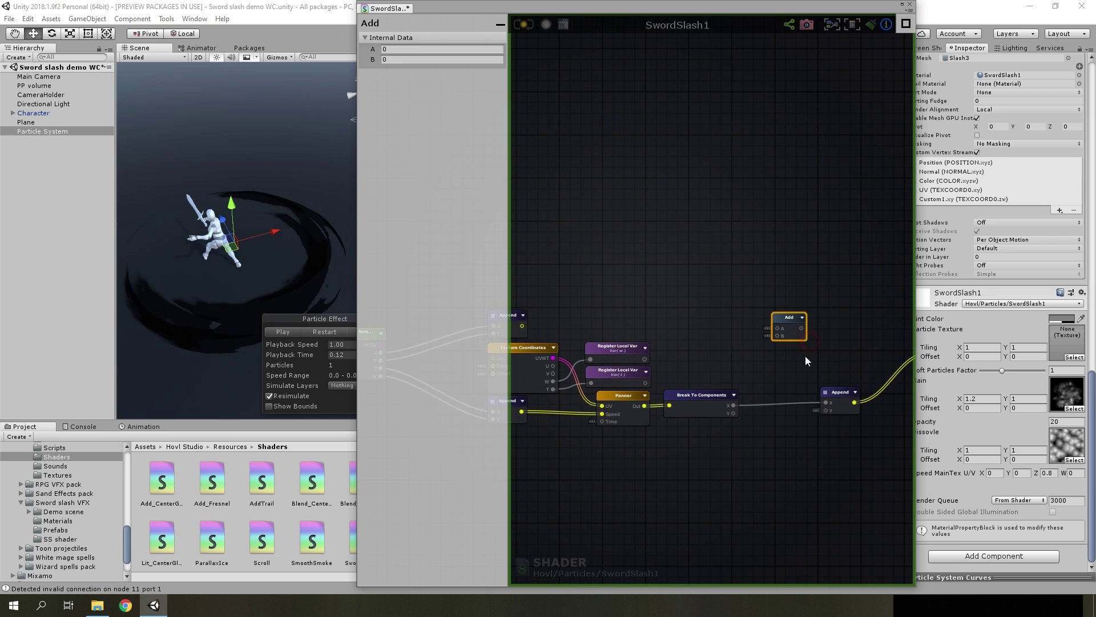
scroll(793, 336, up, 2)
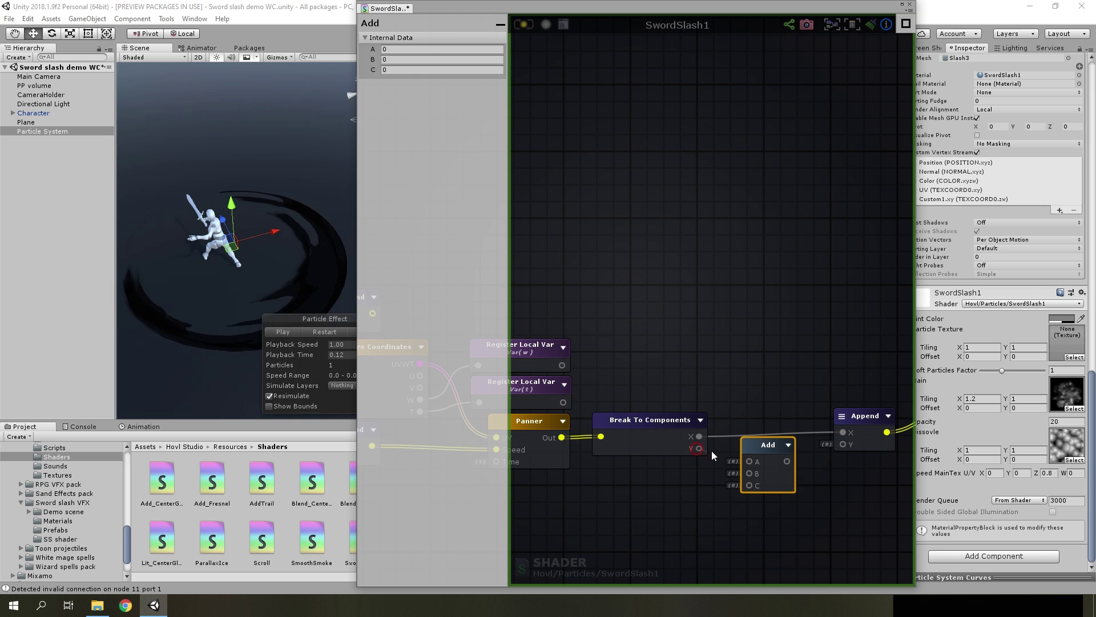
drag(744, 472, 749, 474)
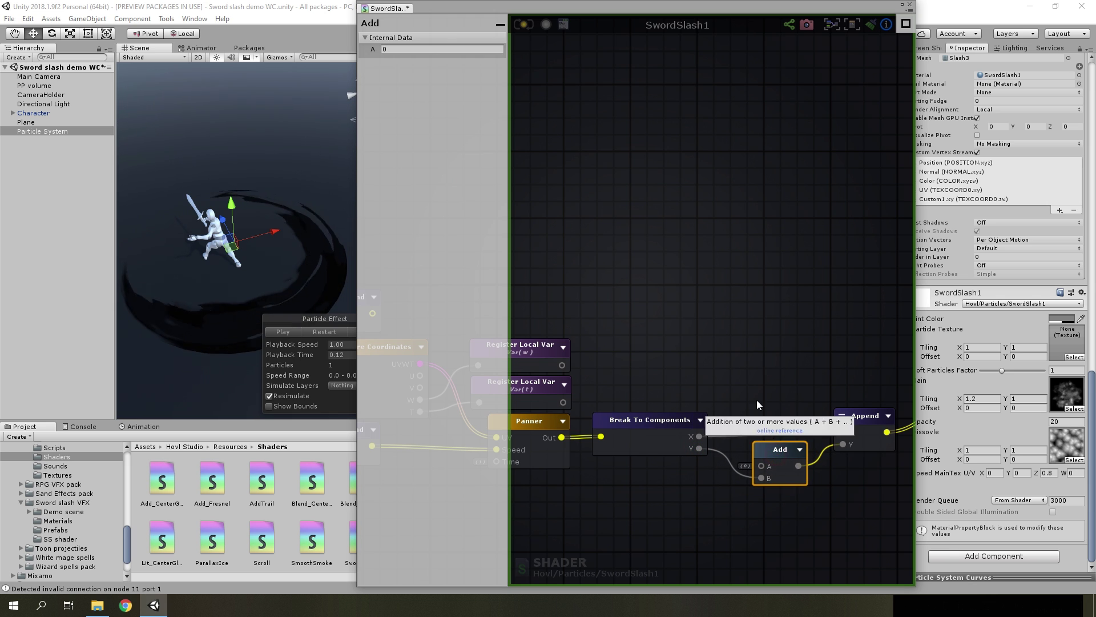
- Add a second Texture Coordinates node above the existing one, with UV Set 2 and Coord Size Float 4
right_click(647, 173)
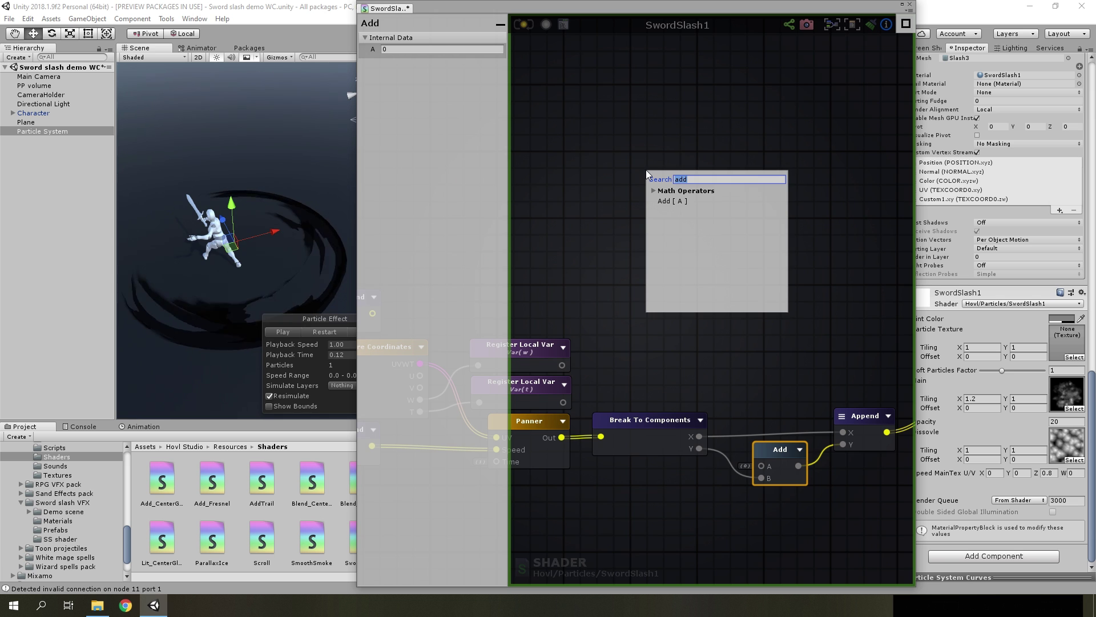
text(uv)
click(688, 228)
middle_drag(687, 228, 801, 272)
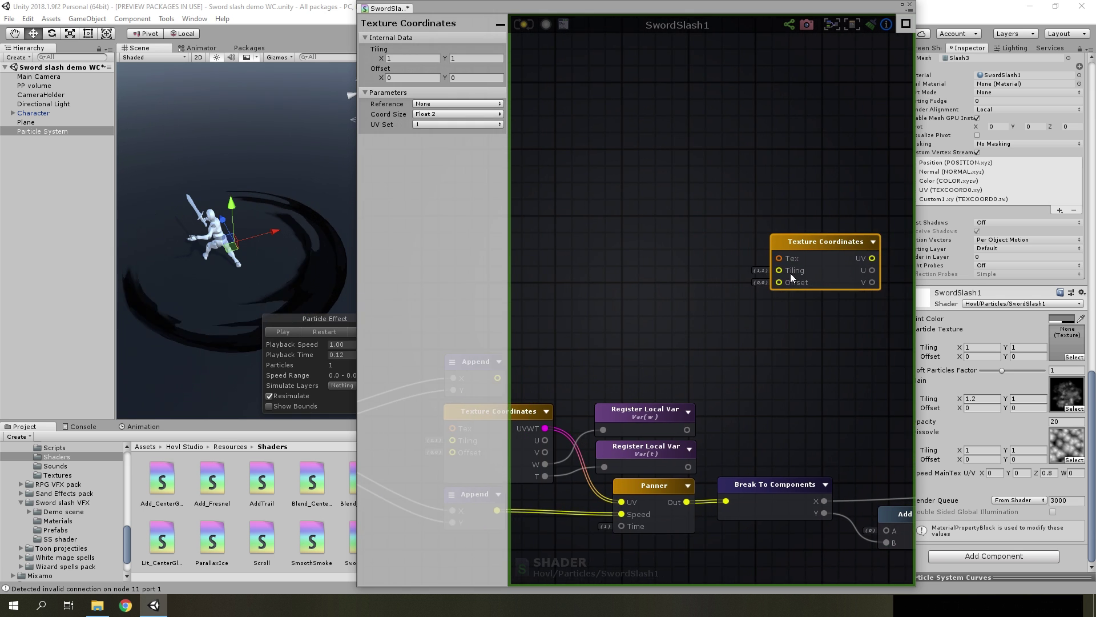
scroll(752, 300, down, 2)
middle_drag(650, 327, 757, 309)
scroll(720, 323, up, 2)
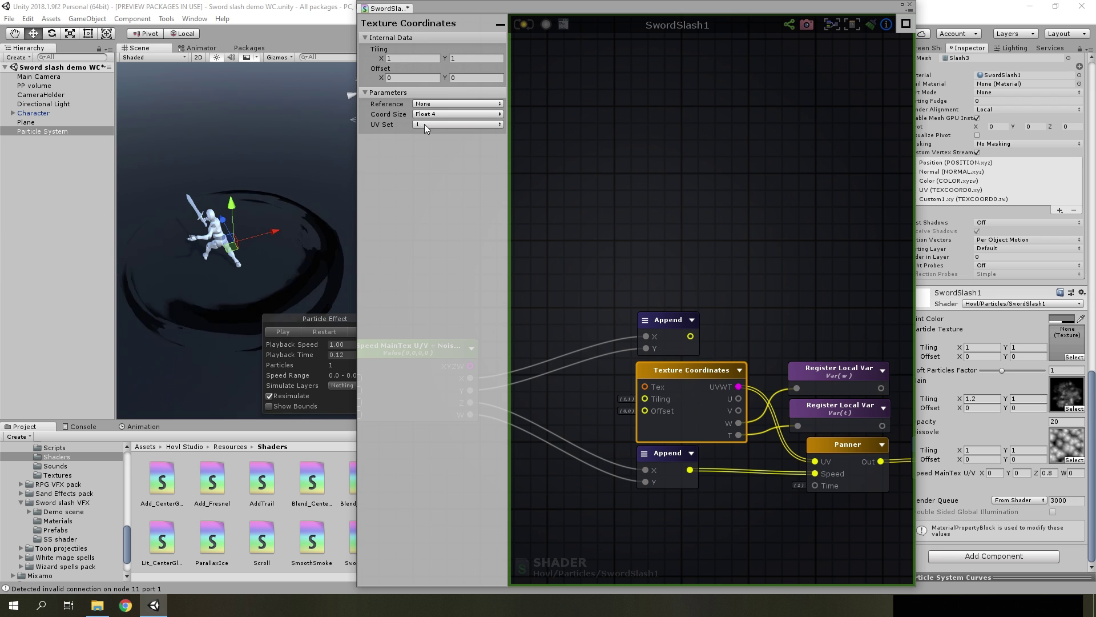
scroll(743, 228, down, 2)
click(806, 220)
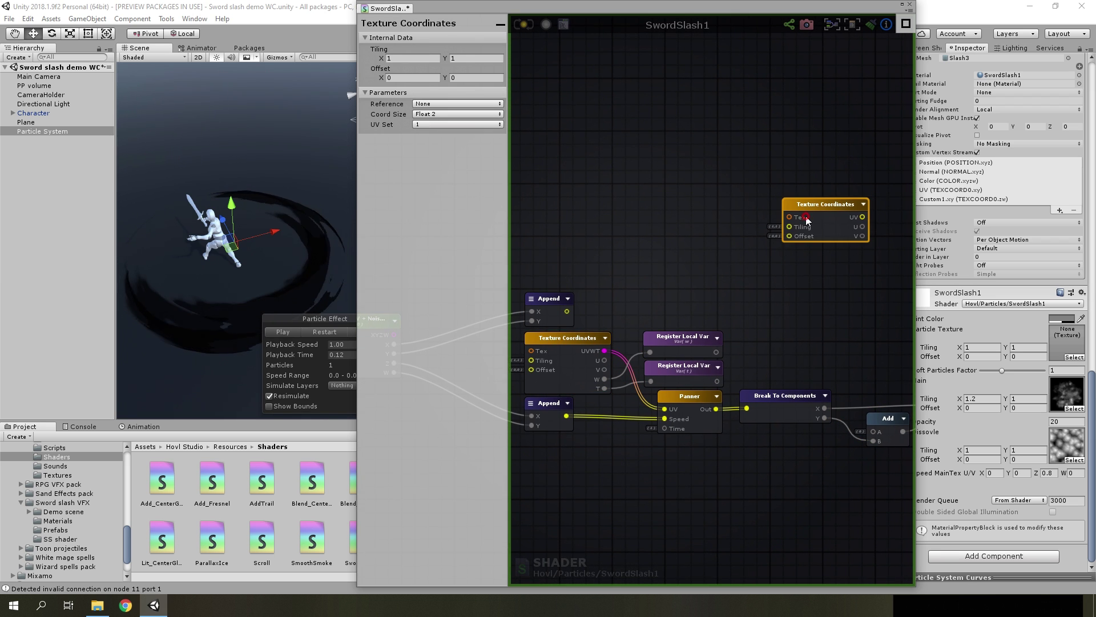
click(426, 124)
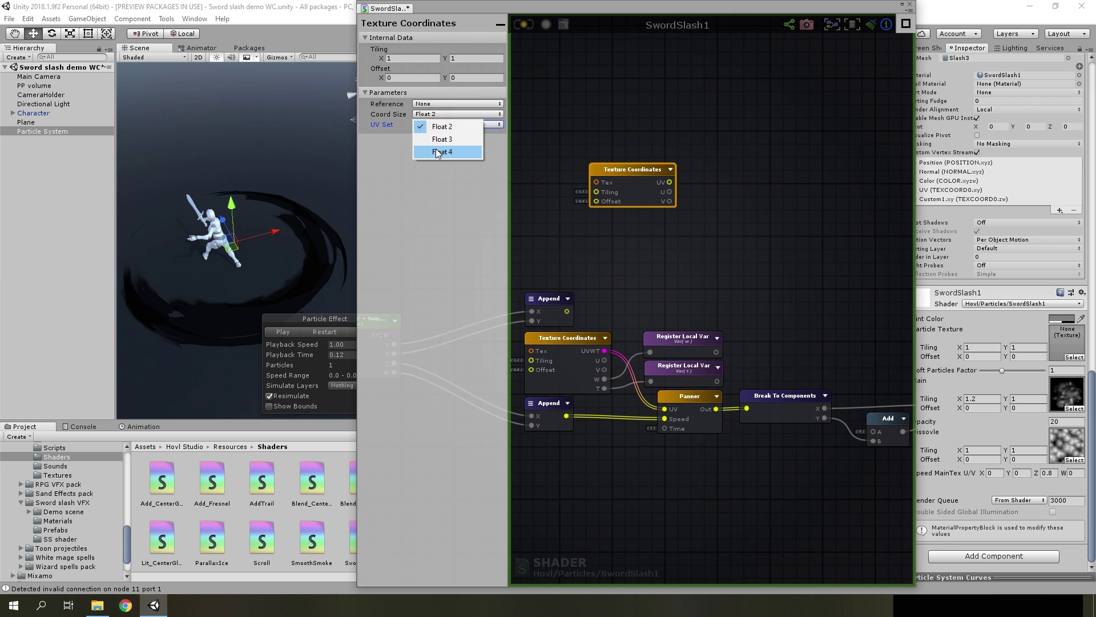
scroll(641, 194, up, 1)
scroll(641, 207, down, 2)
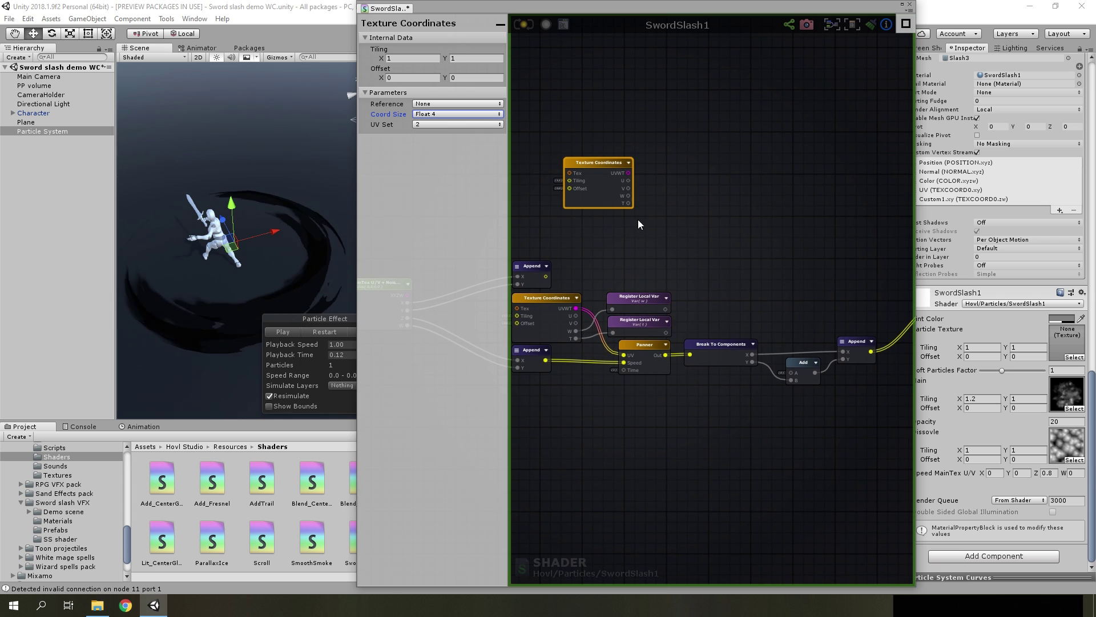
- Wire the new Texture Coordinates' T output to the Add node's A input and compile the shader
drag(629, 203, 793, 372)
drag(608, 189, 686, 169)
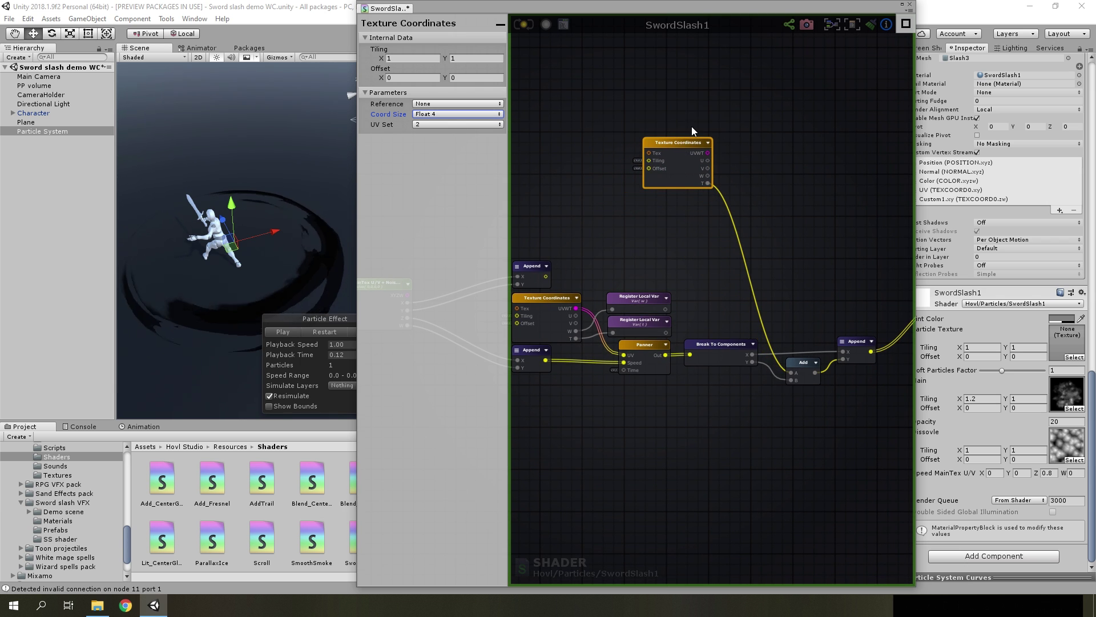
click(524, 27)
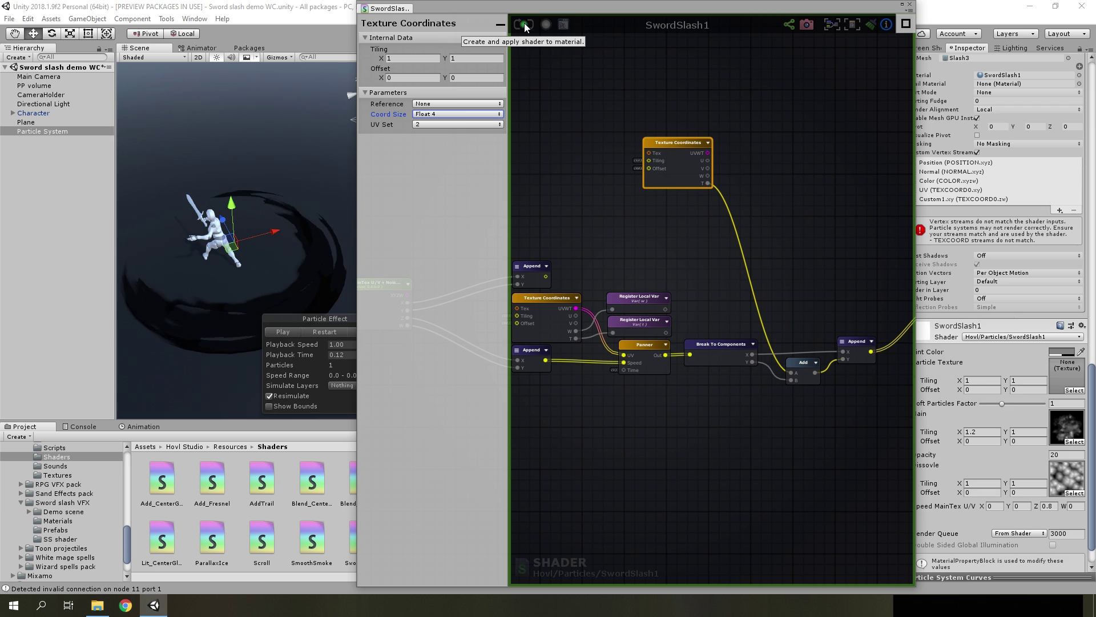
- Add a UV2 stream to the particle renderer's custom vertex streams
scroll(1030, 200, up, 3)
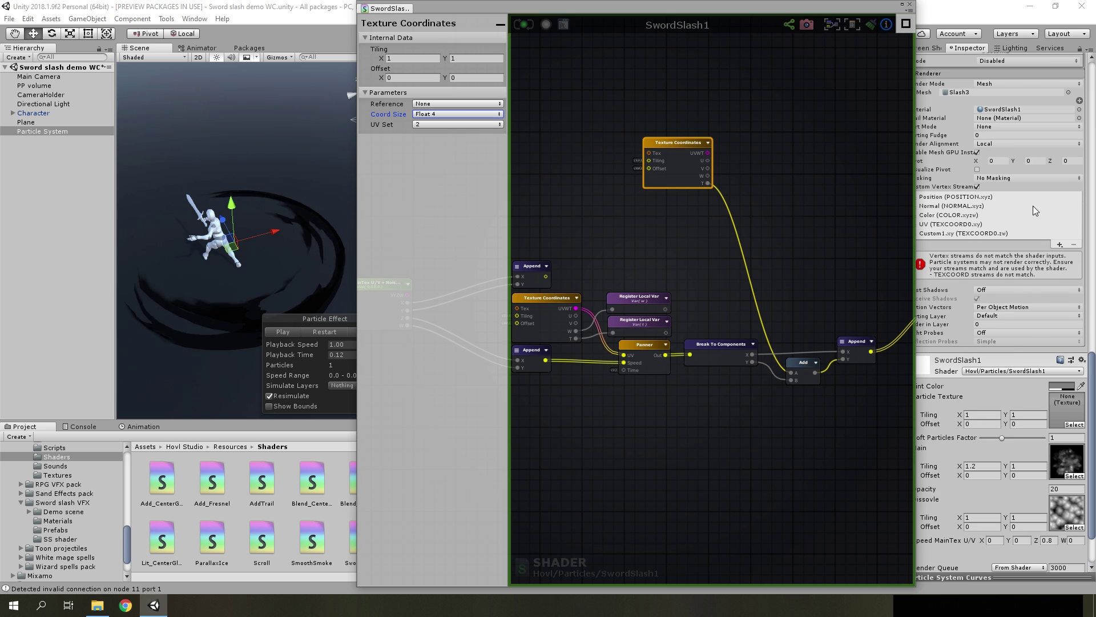
click(1060, 245)
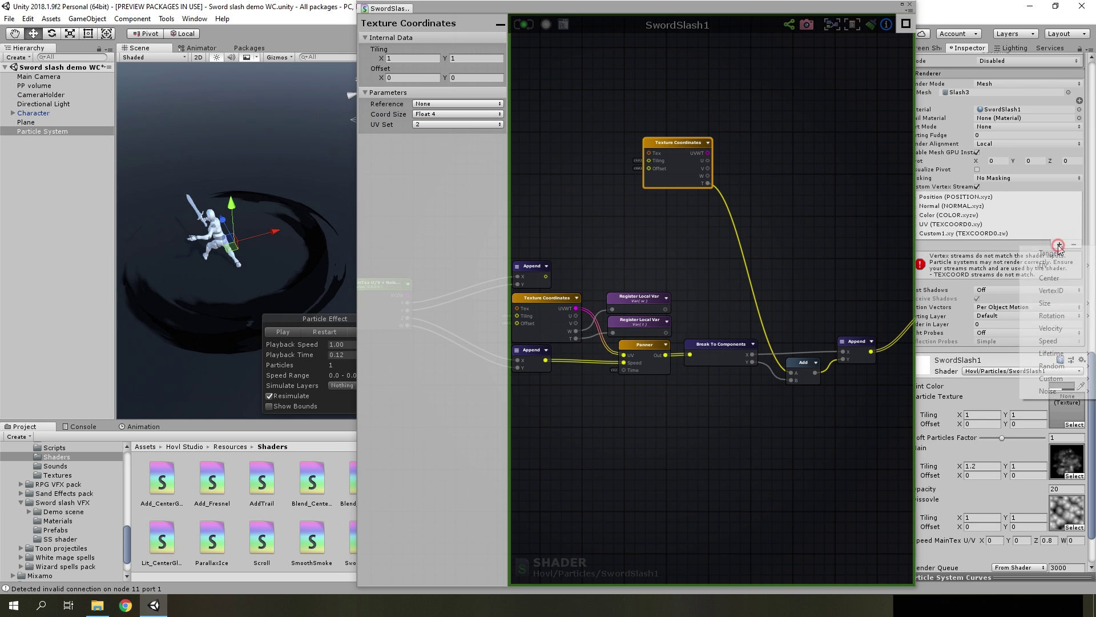
mouse_move(1050, 266)
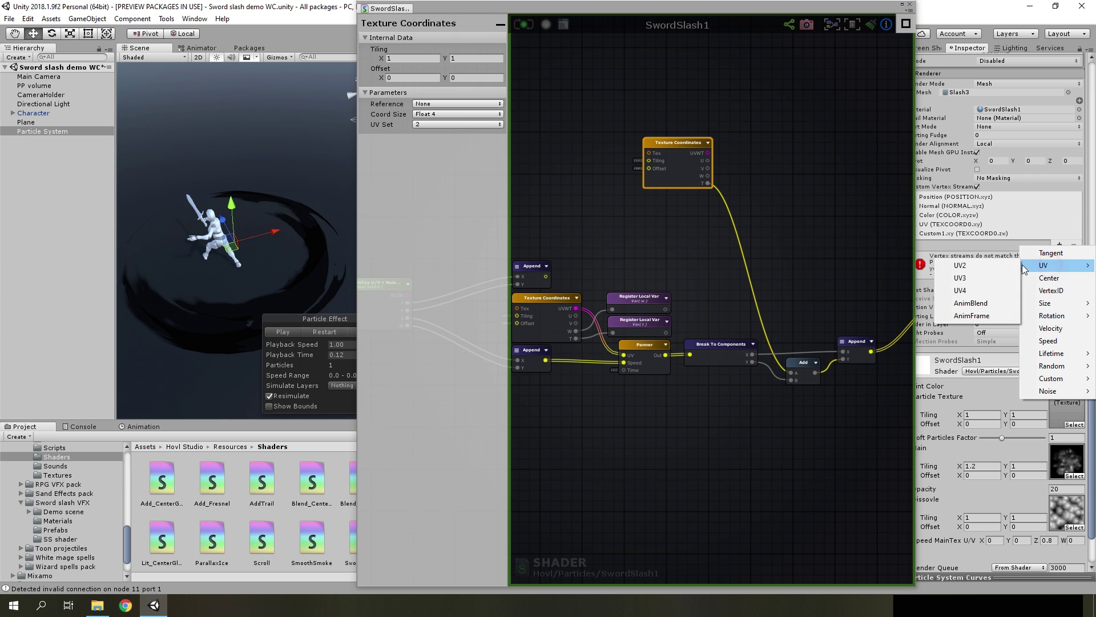
click(963, 266)
- Add a Custom2.xy vertex stream and move it above the UV2 stream
scroll(984, 254, up, 3)
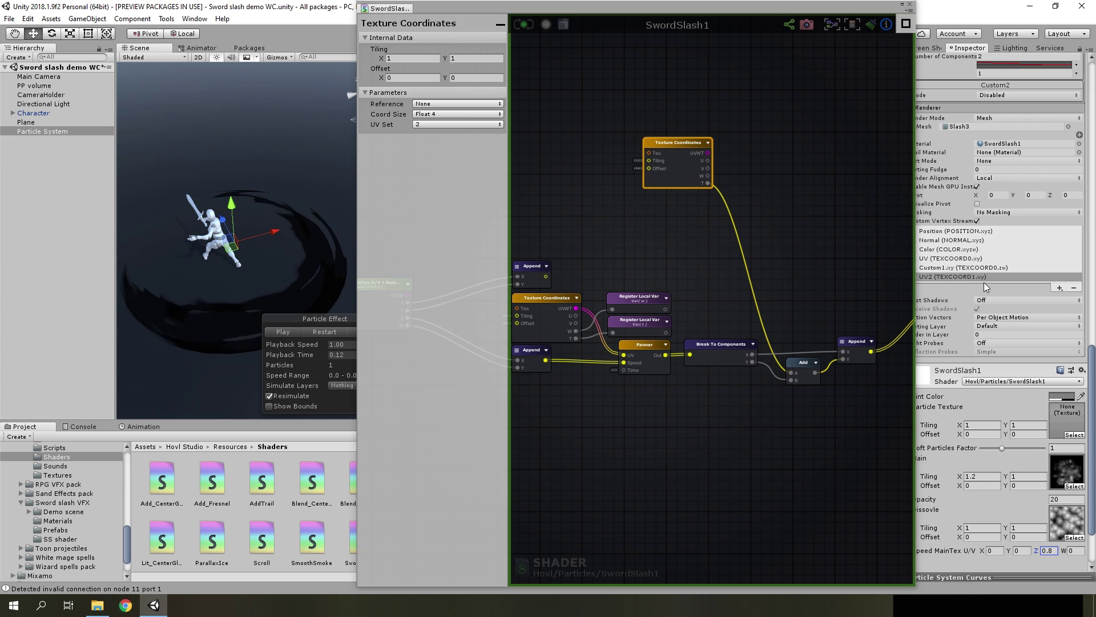
click(1059, 287)
mouse_move(1049, 420)
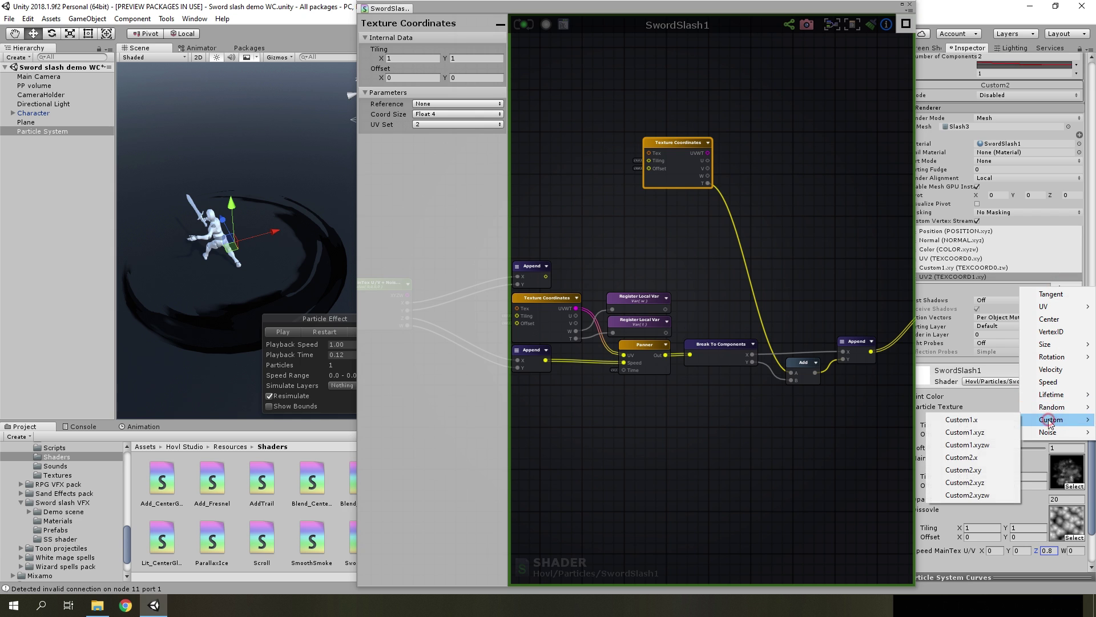
click(981, 472)
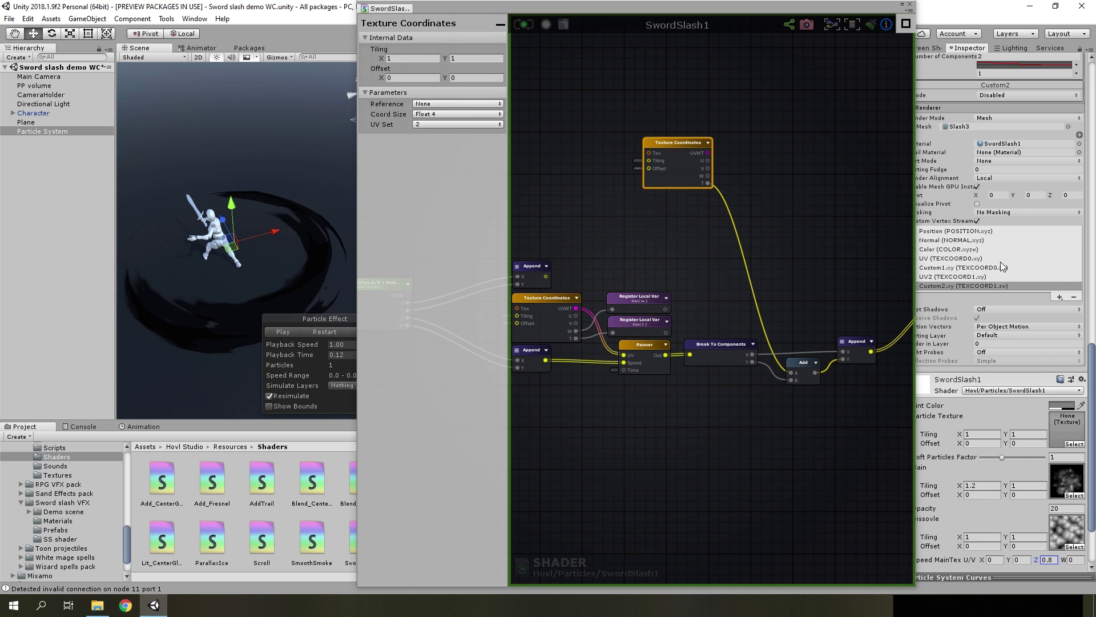
click(996, 287)
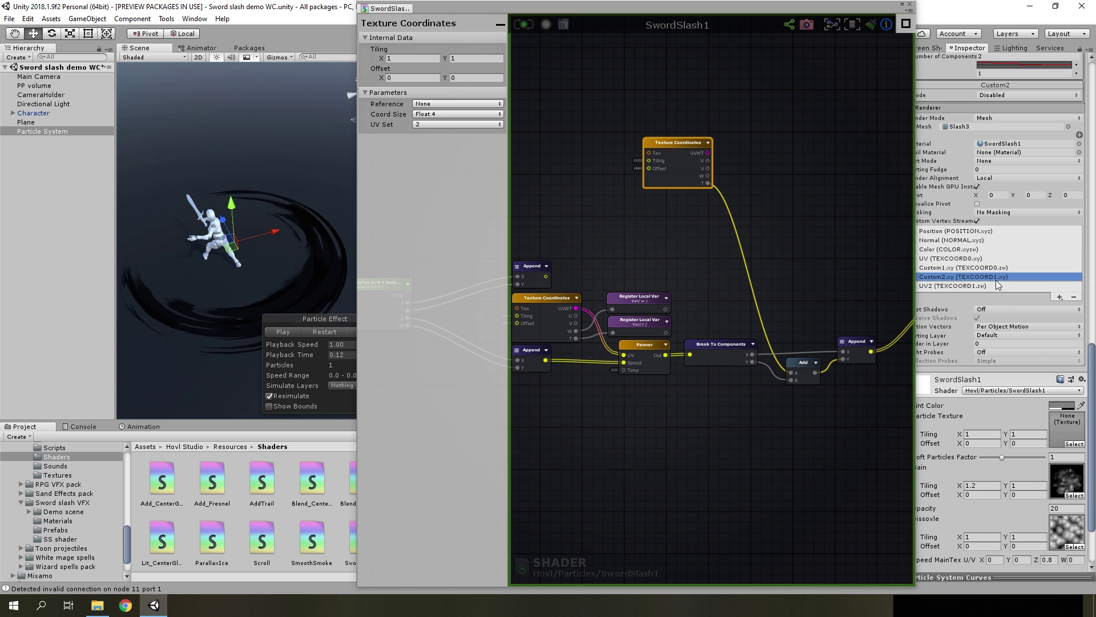
- Reorder the custom vertex streams so Custom2.xy comes after UV2
drag(1000, 277, 1000, 286)
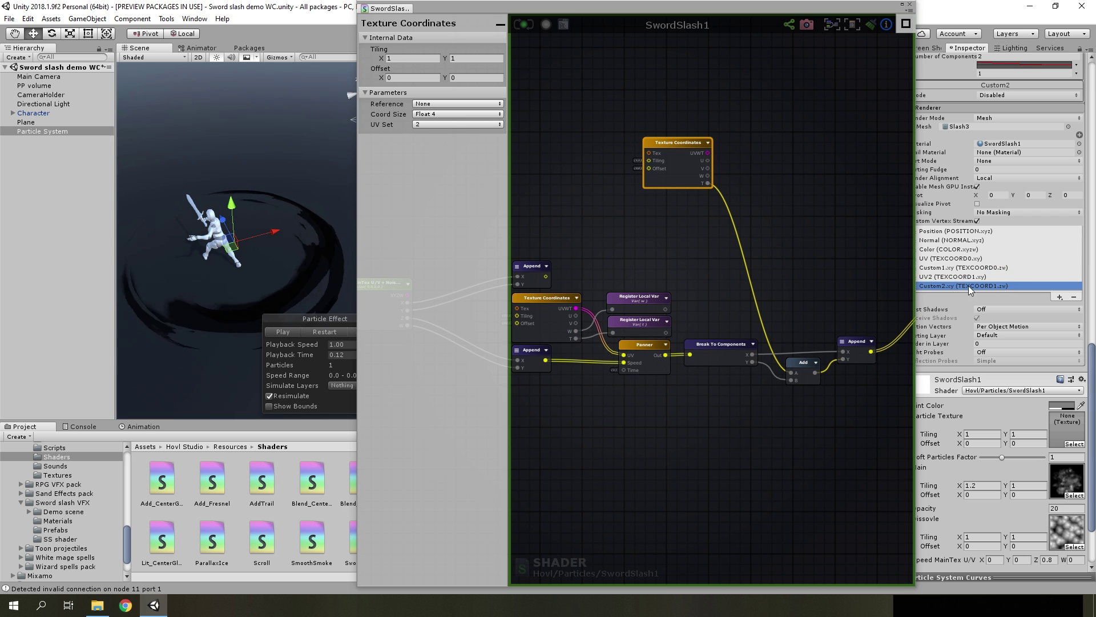
click(944, 277)
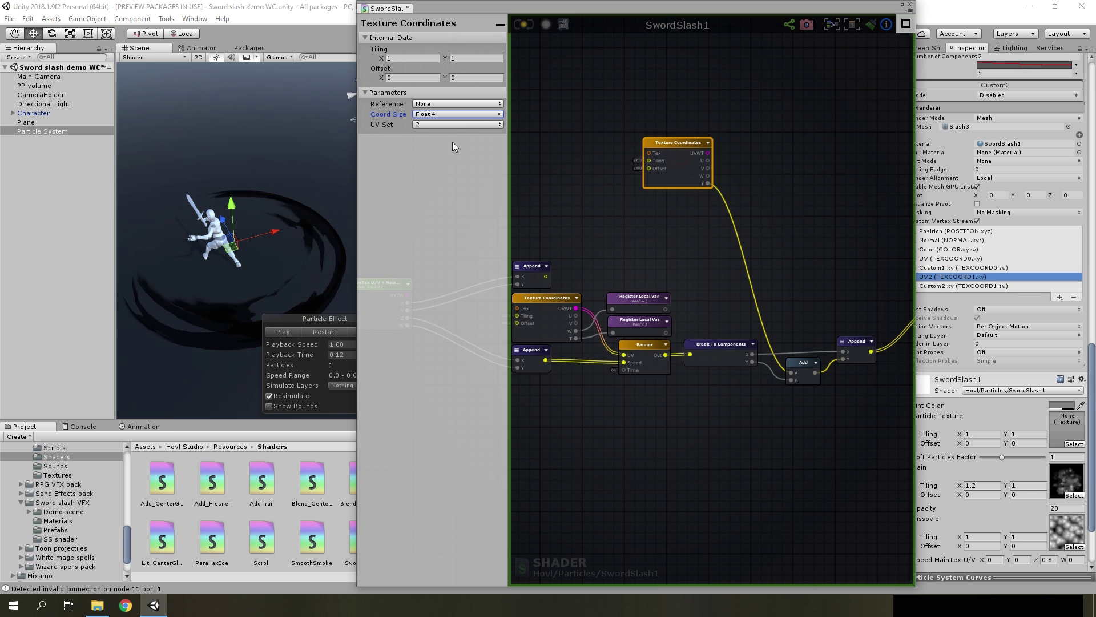
scroll(766, 148, down, 1)
- Set the particle system's Custom2 data to Vector mode with 2 components
scroll(1026, 150, up, 4)
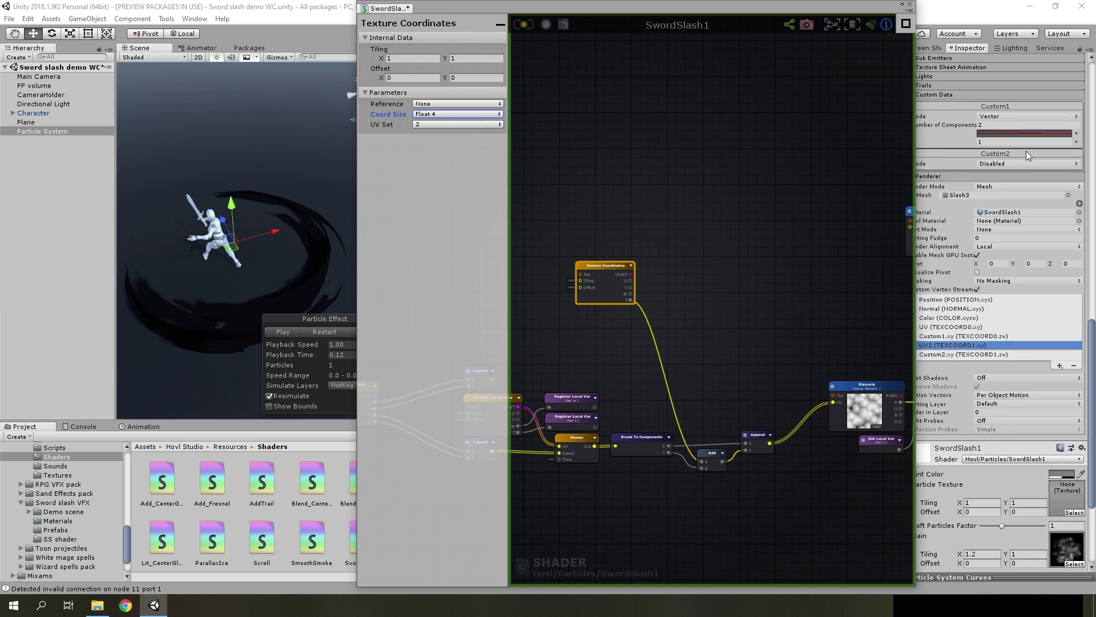
click(988, 197)
drag(797, 12, 787, 12)
click(1002, 197)
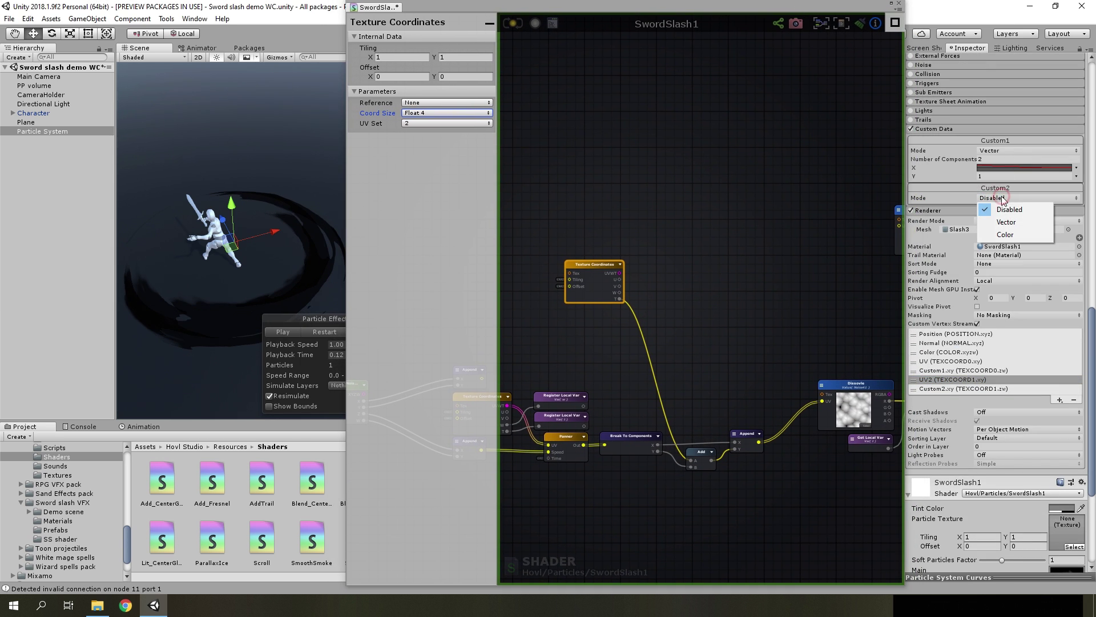
click(1006, 222)
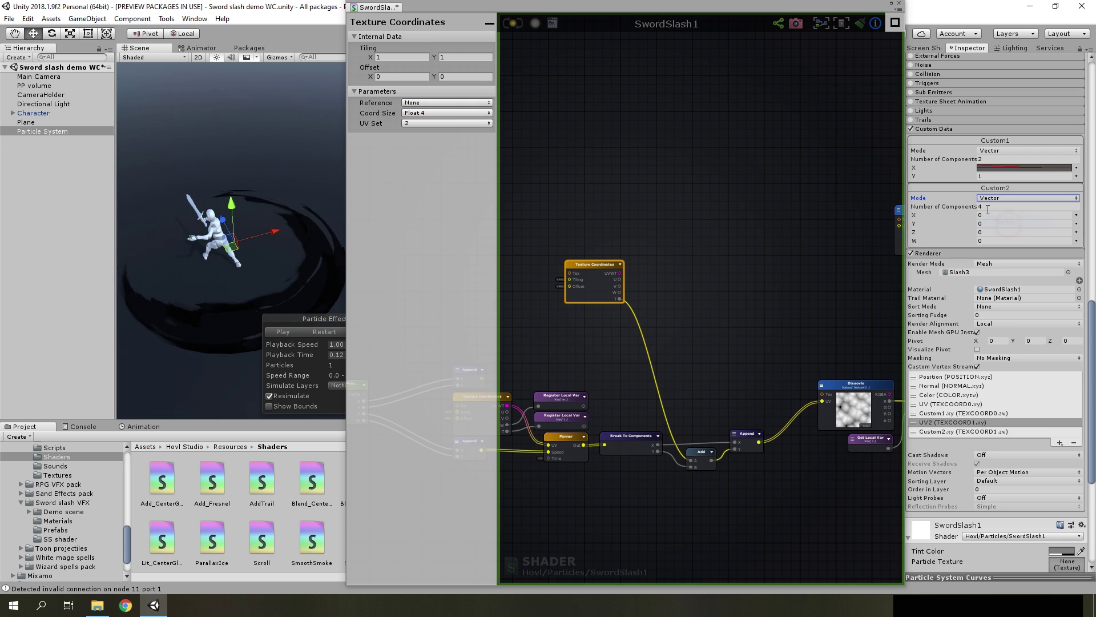
click(1036, 225)
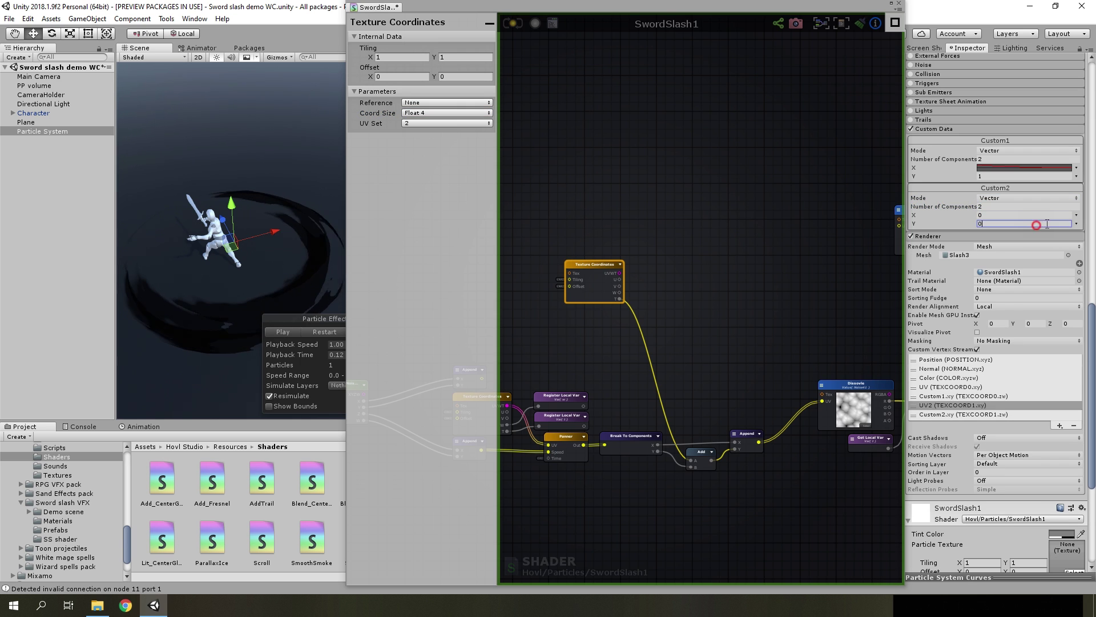
- Set the Custom2 Y component to random between two constants, 0 and 1
click(1076, 224)
click(1028, 260)
click(1052, 223)
text(1)
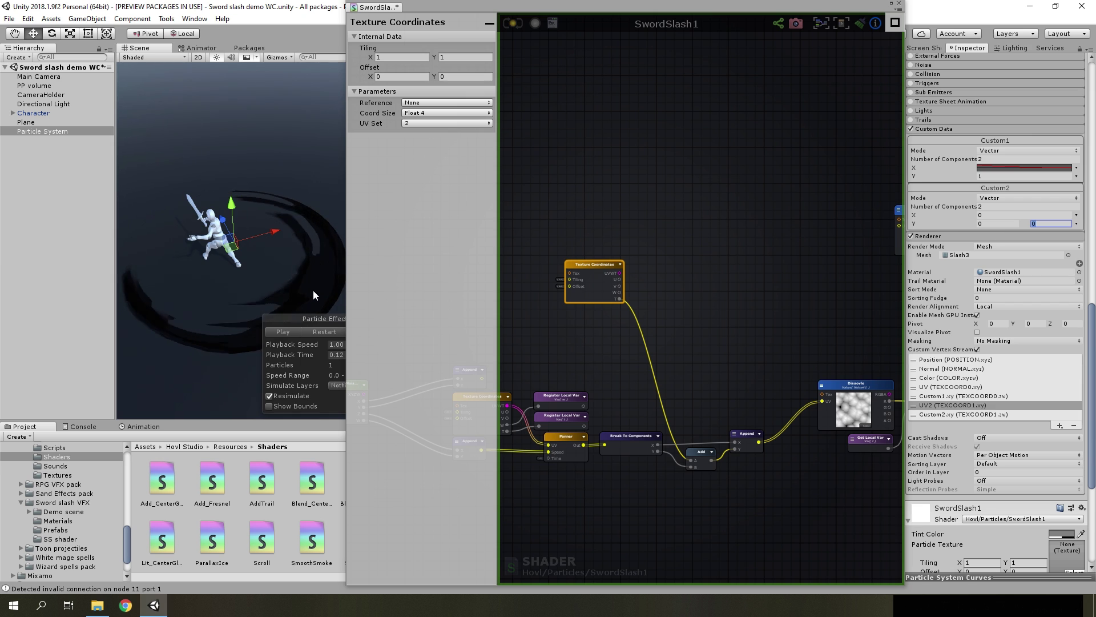
click(333, 334)
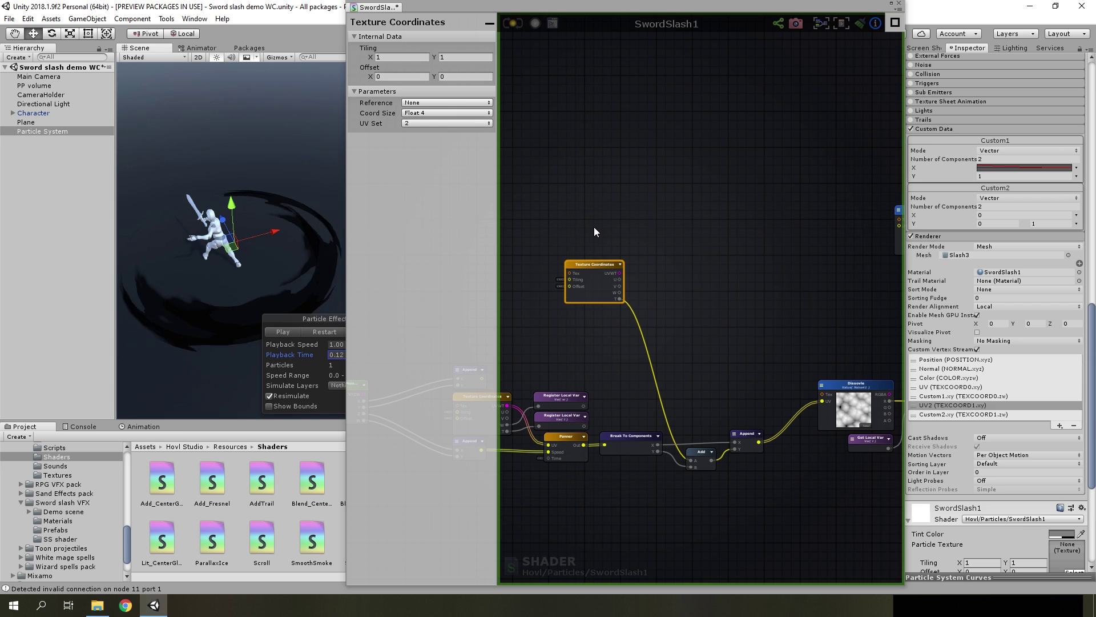
scroll(1027, 371, down, 3)
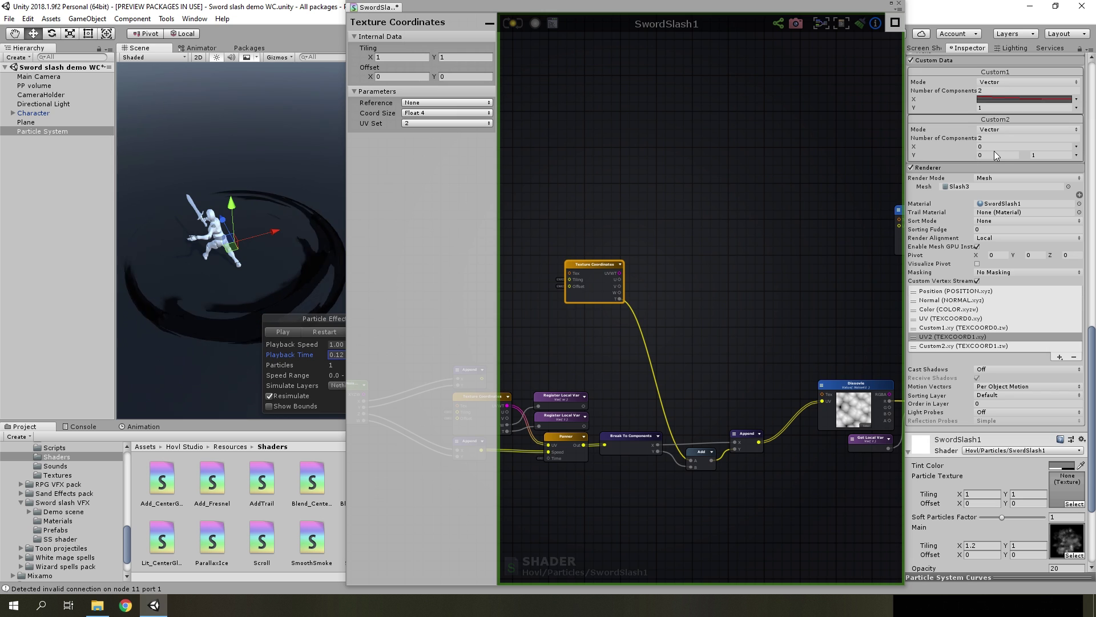
click(1021, 155)
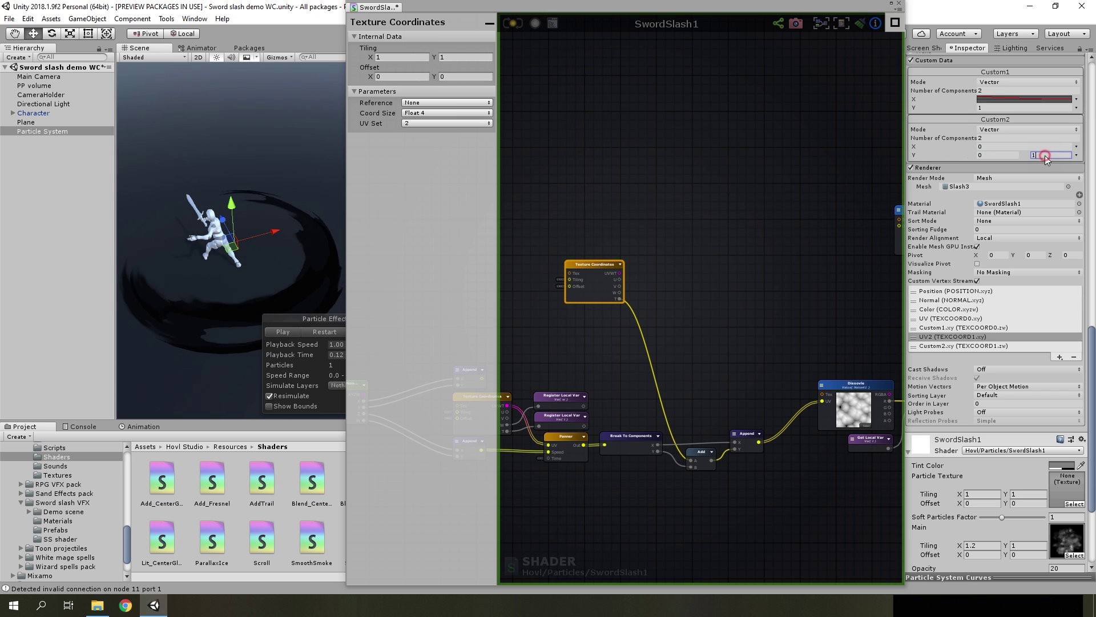
click(1001, 157)
- Add a Texture Sample node above the Main node in the shader graph and name it "Emission tex"
click(734, 270)
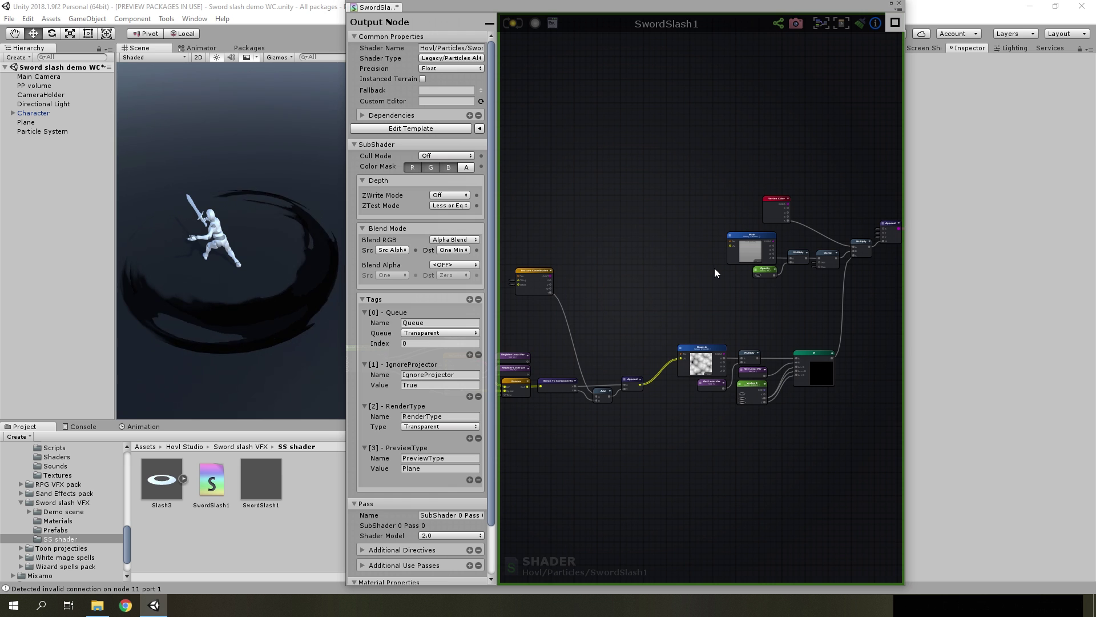
scroll(691, 256, up, 1)
scroll(701, 183, up, 3)
click(807, 282)
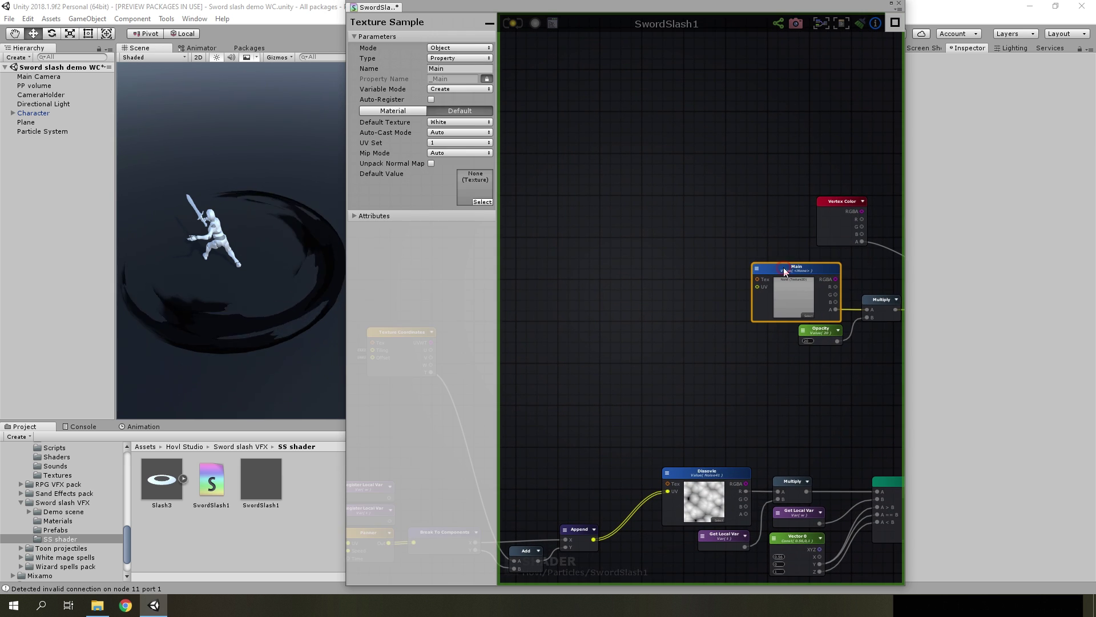
drag(810, 286, 690, 173)
scroll(709, 176, up, 4)
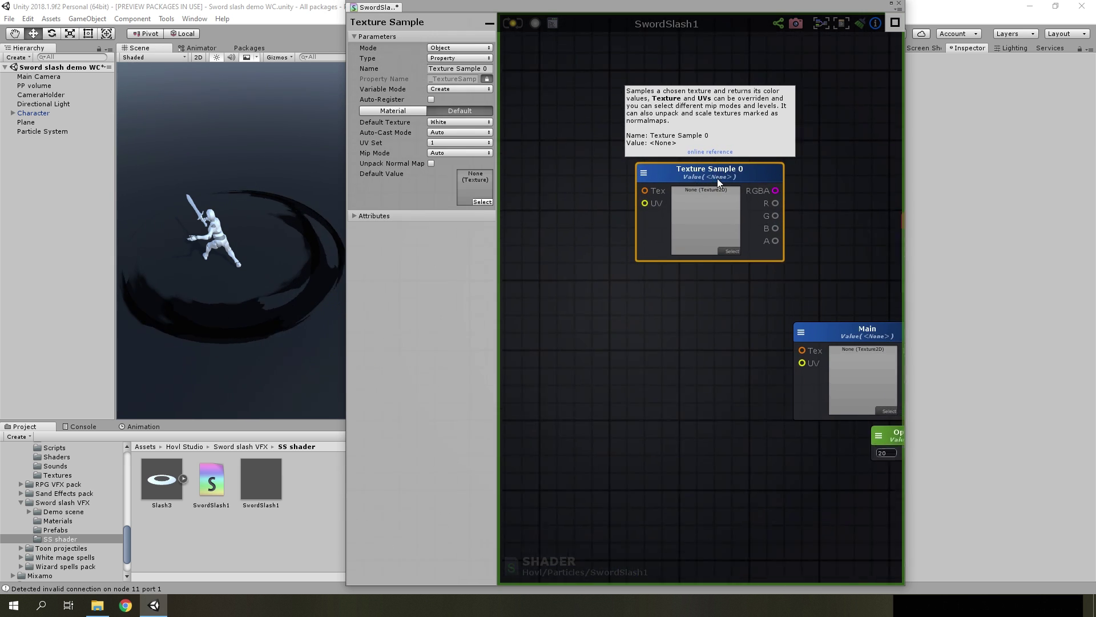
click(461, 68)
text(Emission)
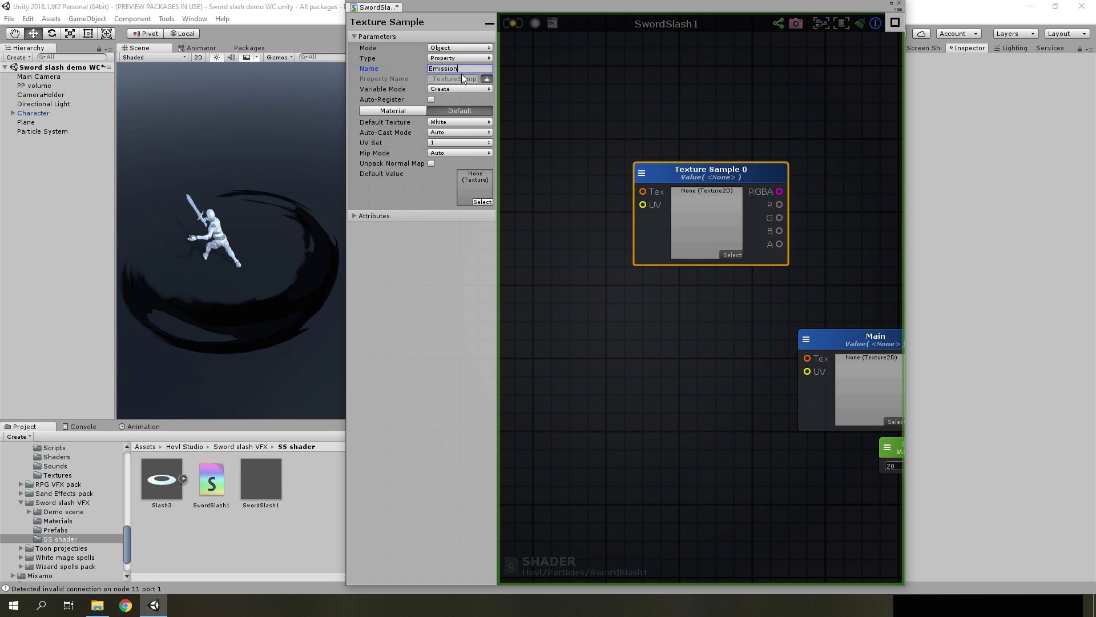
text( tex)
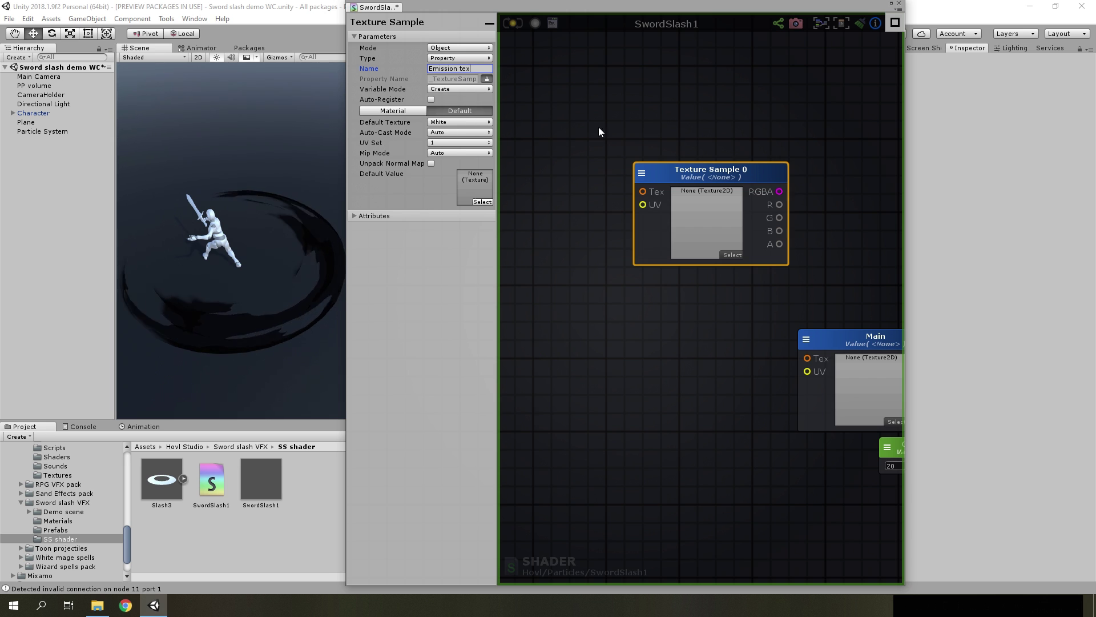
click(583, 131)
- Wire the Emission tex RGBA output to the final Append node's first input and compile the shader
scroll(725, 252, down, 5)
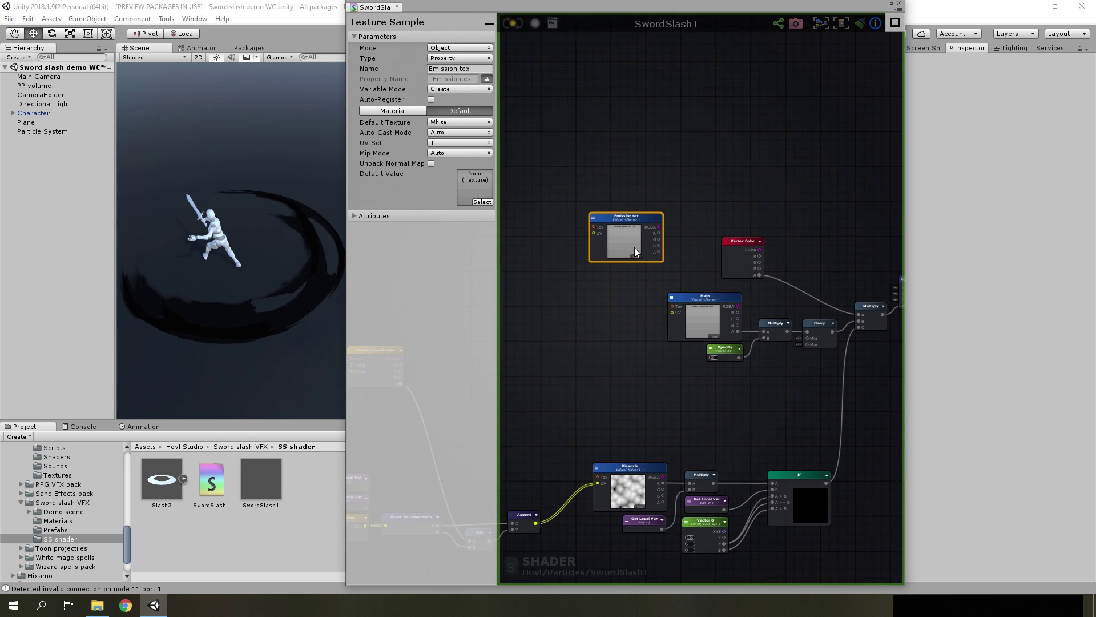
middle_drag(639, 221, 561, 211)
drag(560, 216, 598, 243)
drag(538, 166, 735, 257)
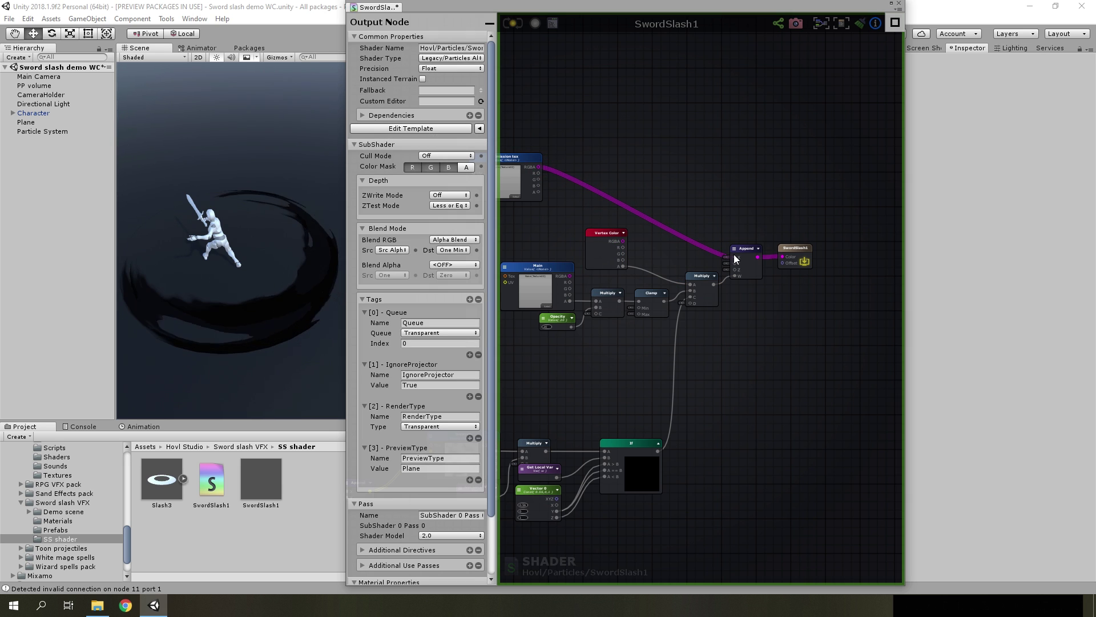
click(521, 26)
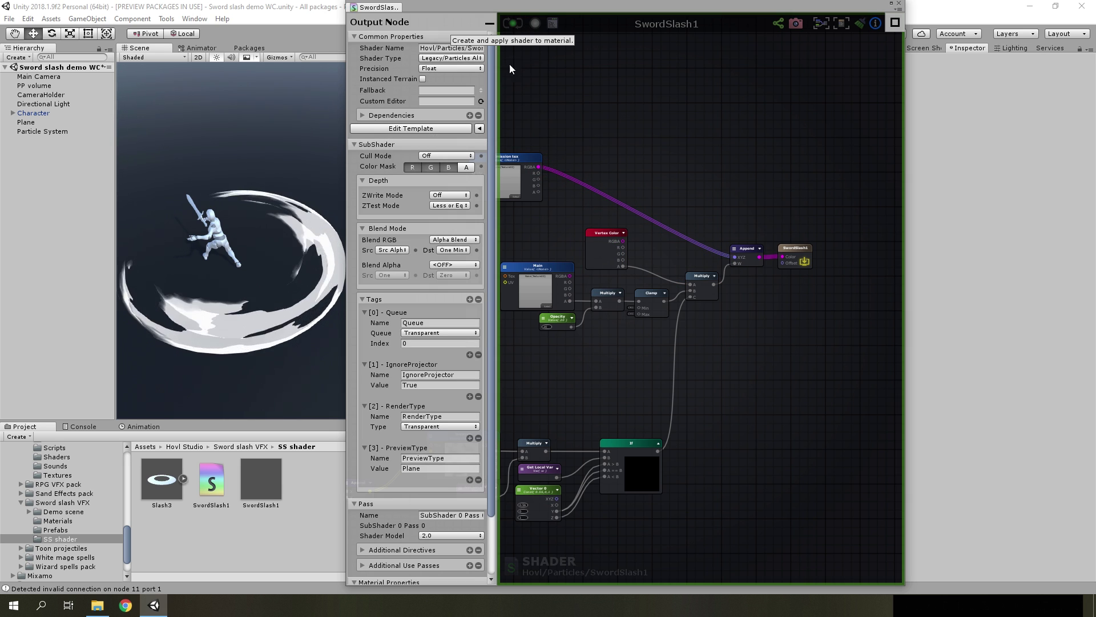
- Assign the Crater62 texture to the Emission tex slot of the SwordSlash1 material
click(261, 480)
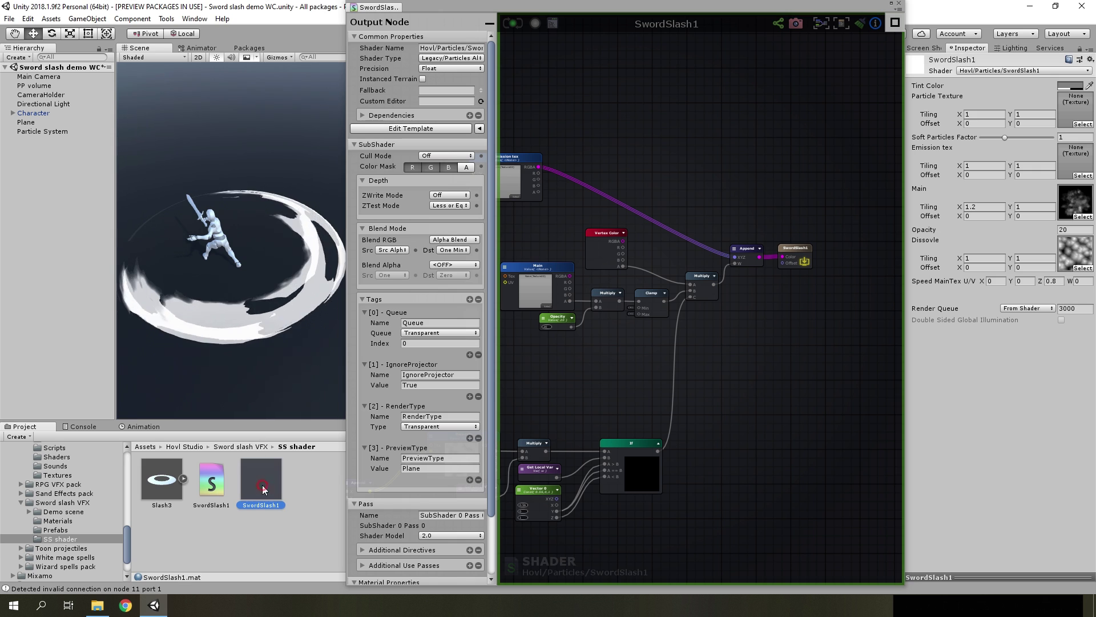
click(1079, 175)
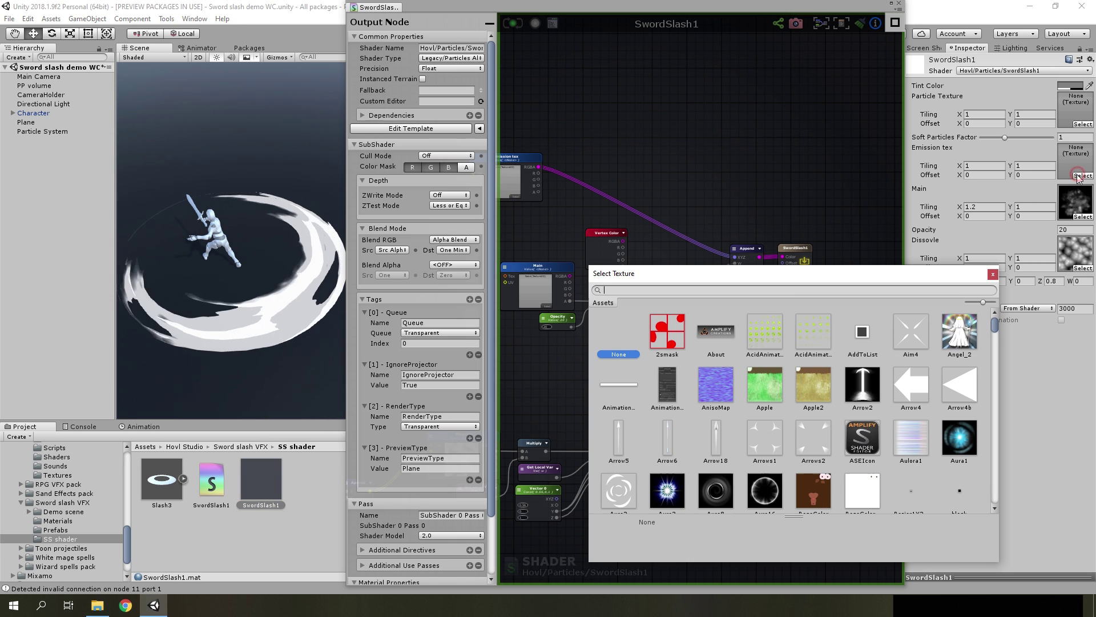
drag(995, 324, 1002, 365)
scroll(996, 365, up, 4)
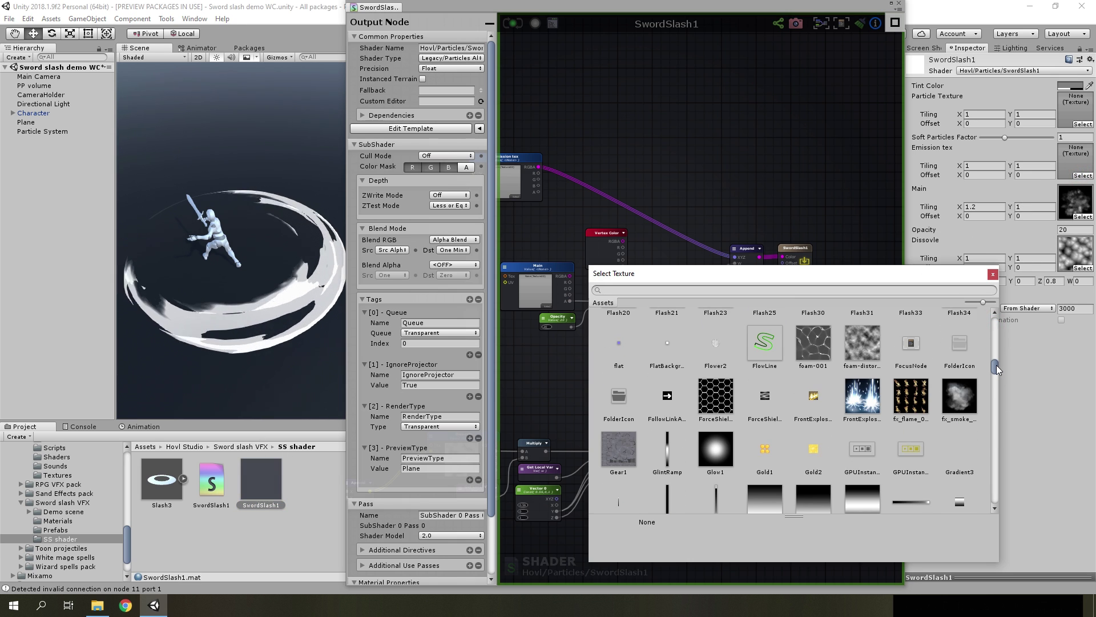
scroll(819, 365, up, 3)
scroll(875, 396, up, 5)
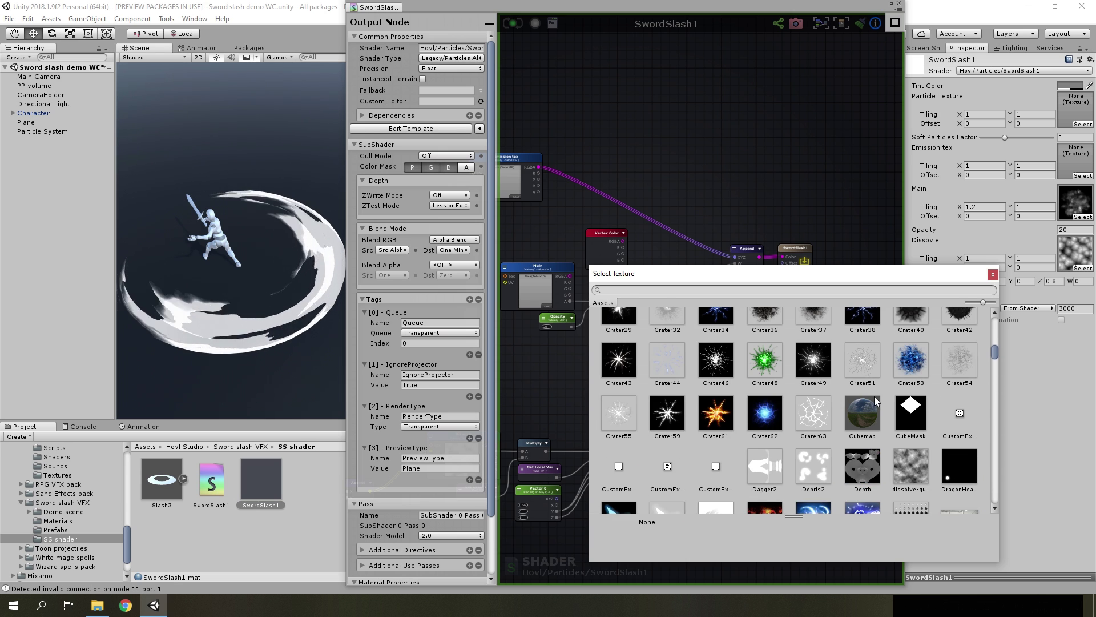
click(765, 448)
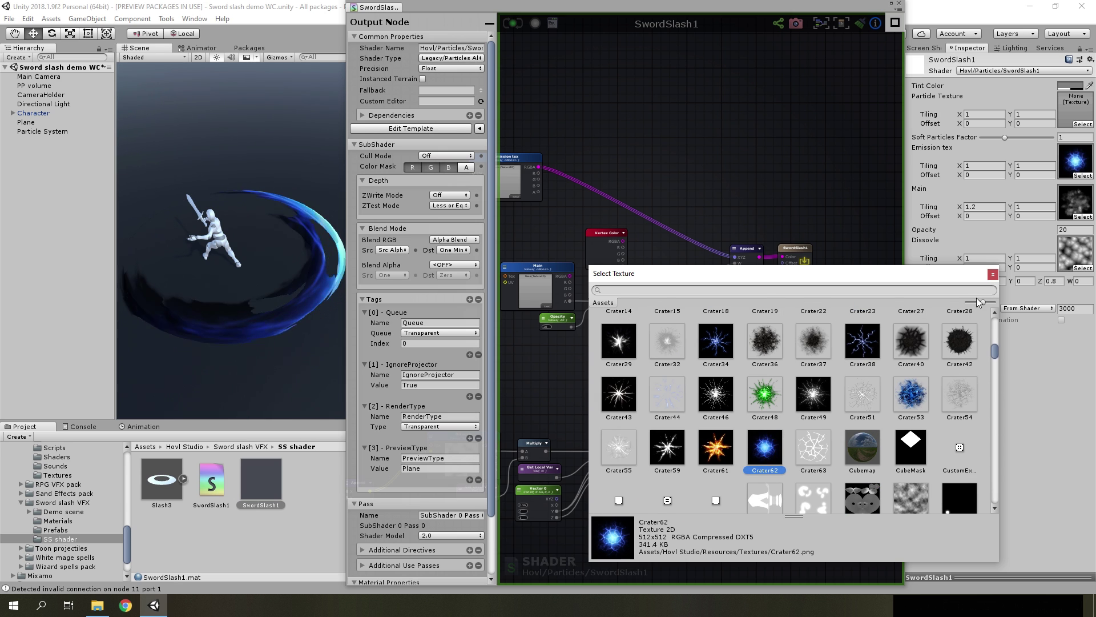
click(993, 275)
- Move the Emission tex node further from the Append node to make room between them
middle_drag(724, 298, 860, 339)
middle_drag(667, 209, 773, 233)
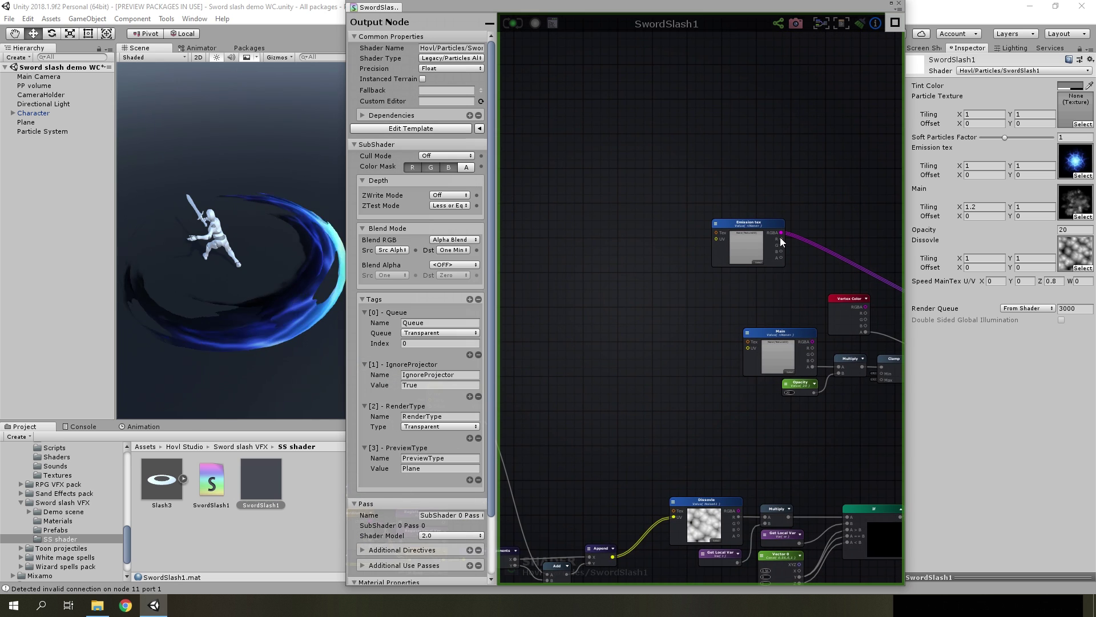
click(773, 233)
drag(773, 233, 803, 211)
alt+drag(288, 276, 234, 279)
middle_drag(820, 276, 680, 289)
scroll(681, 288, down, 3)
scroll(629, 258, up, 3)
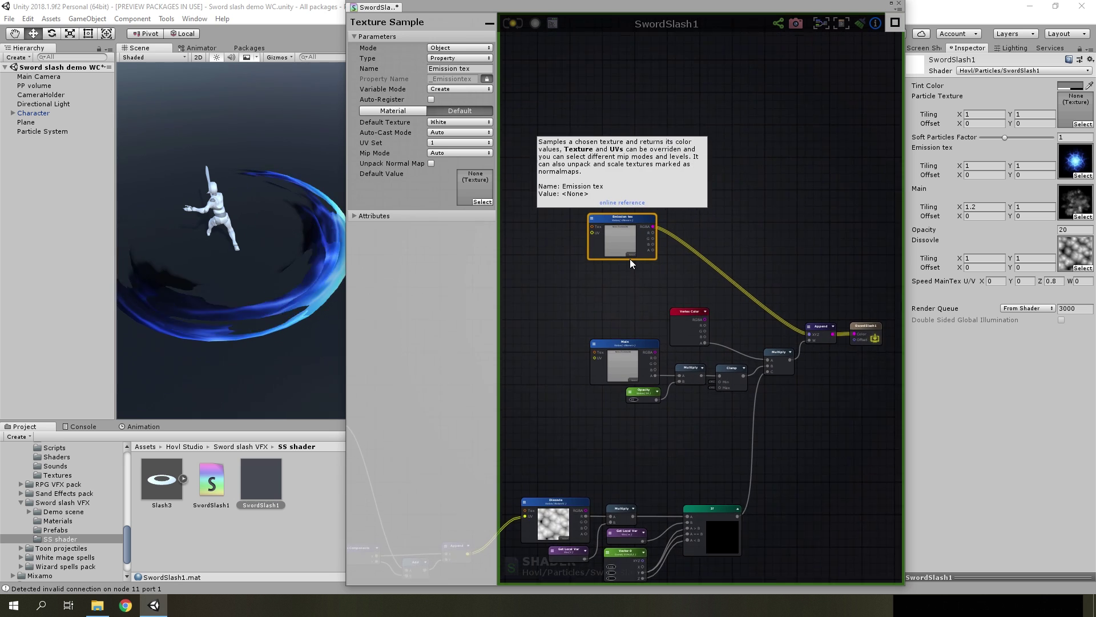
scroll(629, 258, up, 1)
drag(640, 217, 593, 208)
- Add a Remap node after Emission tex and feed the texture's RGBA output into it
right_click(679, 227)
text(r)
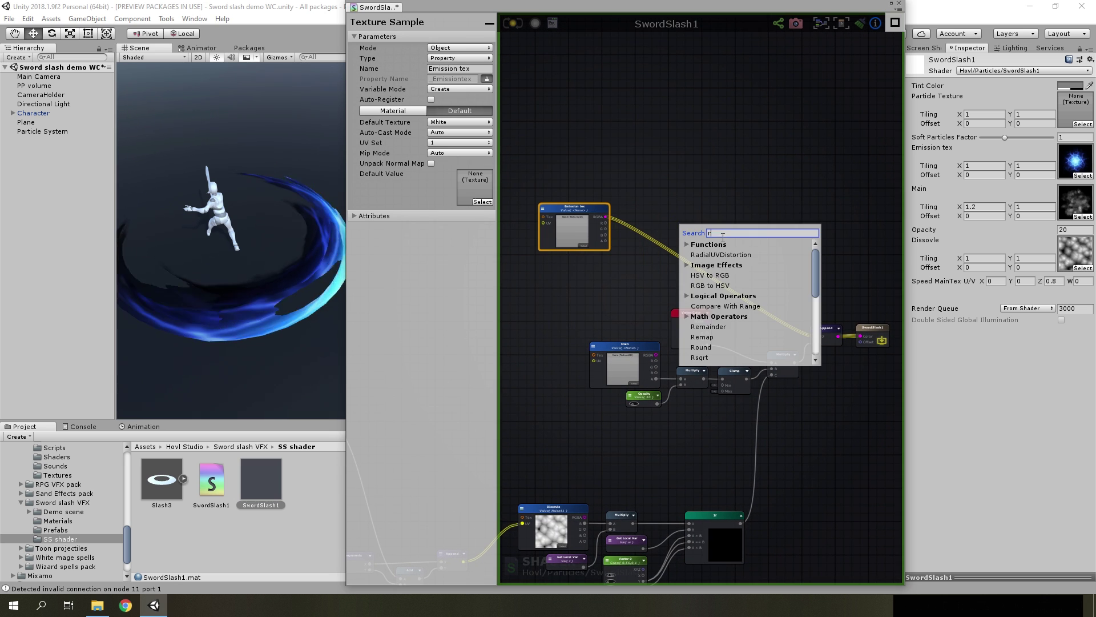
text(em)
click(714, 257)
scroll(618, 232, up, 2)
drag(599, 210, 736, 272)
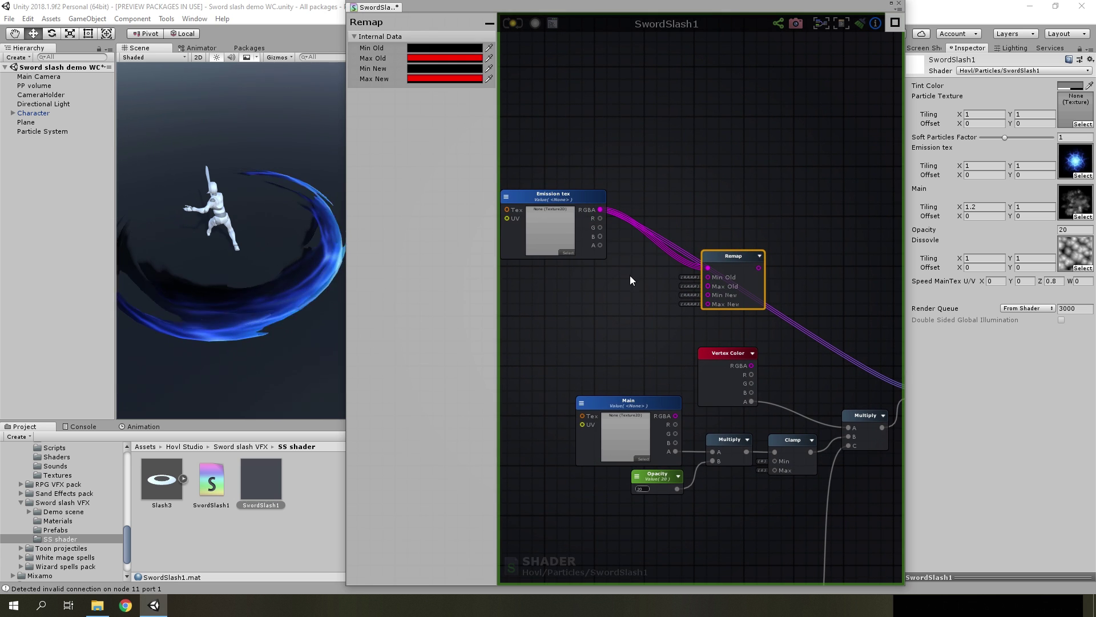
- Add a Vector4 node and wire its X, Y, Z and W outputs to Remap's Min Old, Max Old, Min New and Max New
right_click(605, 310)
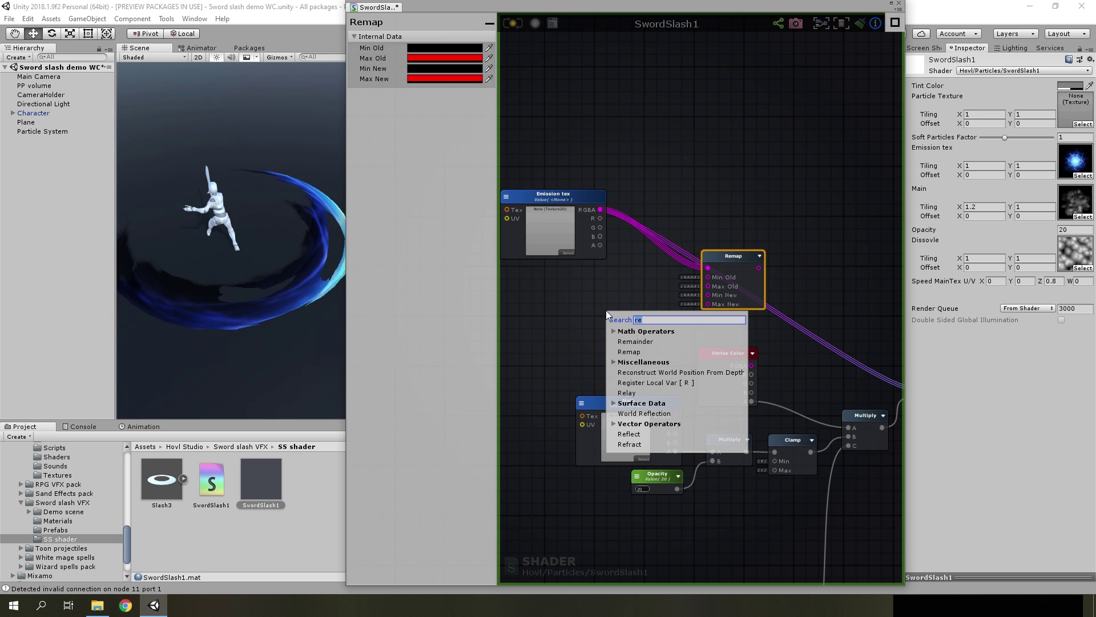
text(vec)
click(663, 354)
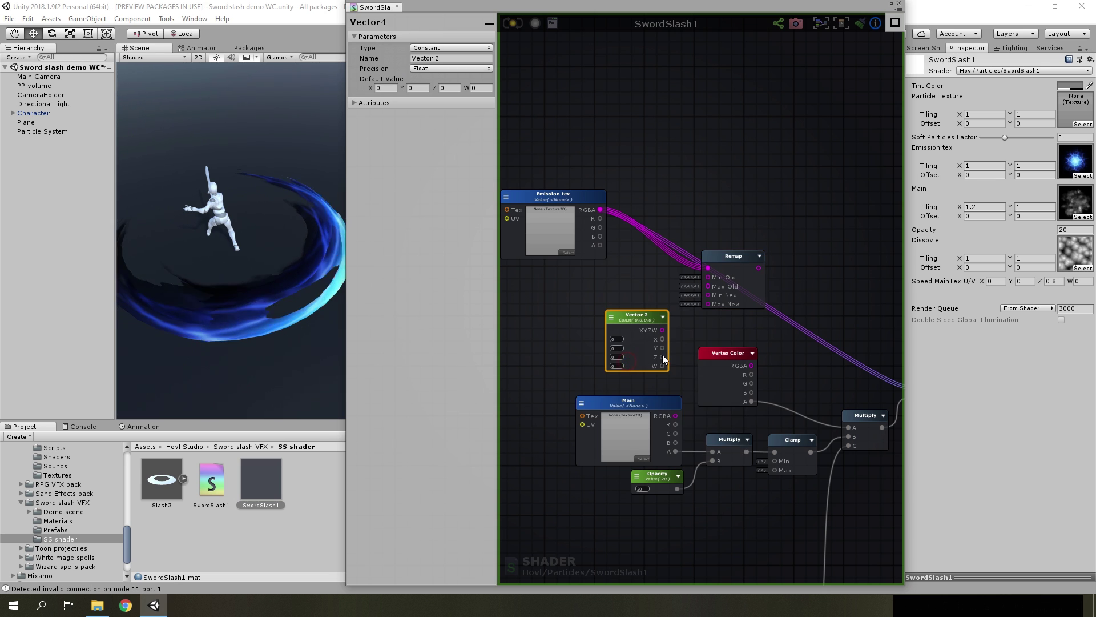
scroll(663, 354, up, 3)
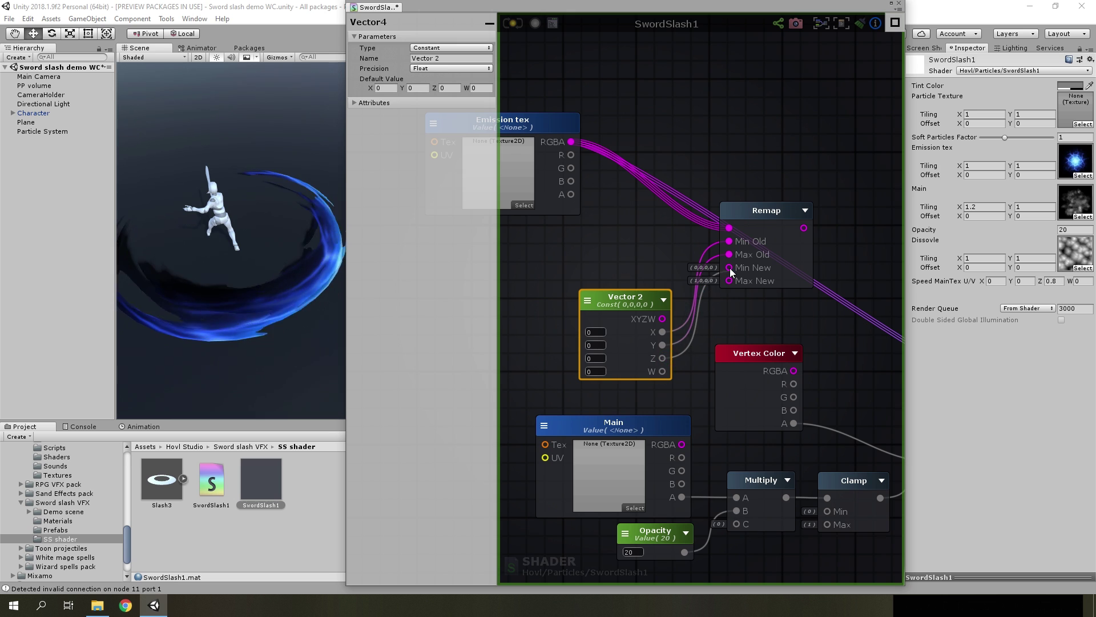
drag(618, 318, 593, 299)
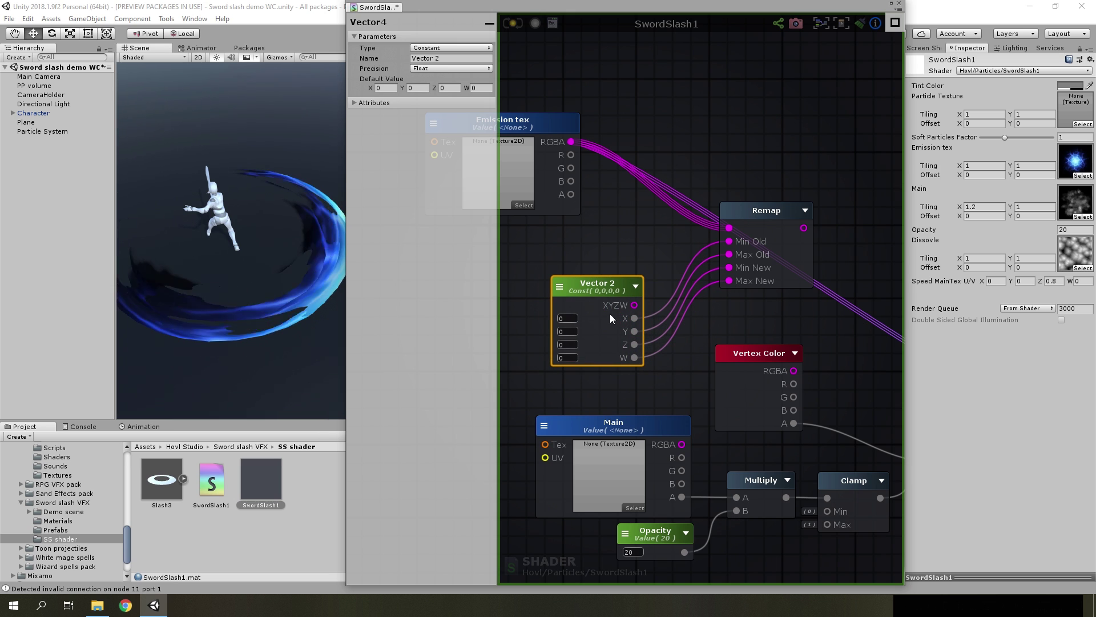
- Set the new Vector4 to 0, 1, -2, 1 and place it just below the Emission tex node
click(571, 327)
scroll(604, 211, down, 2)
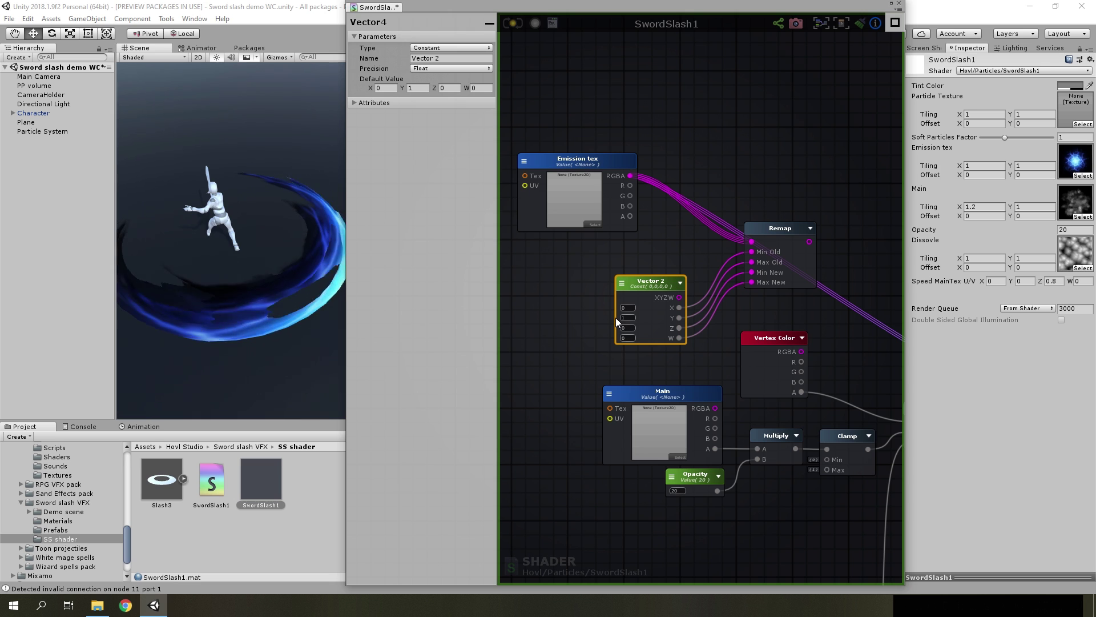
scroll(615, 318, up, 2)
click(634, 332)
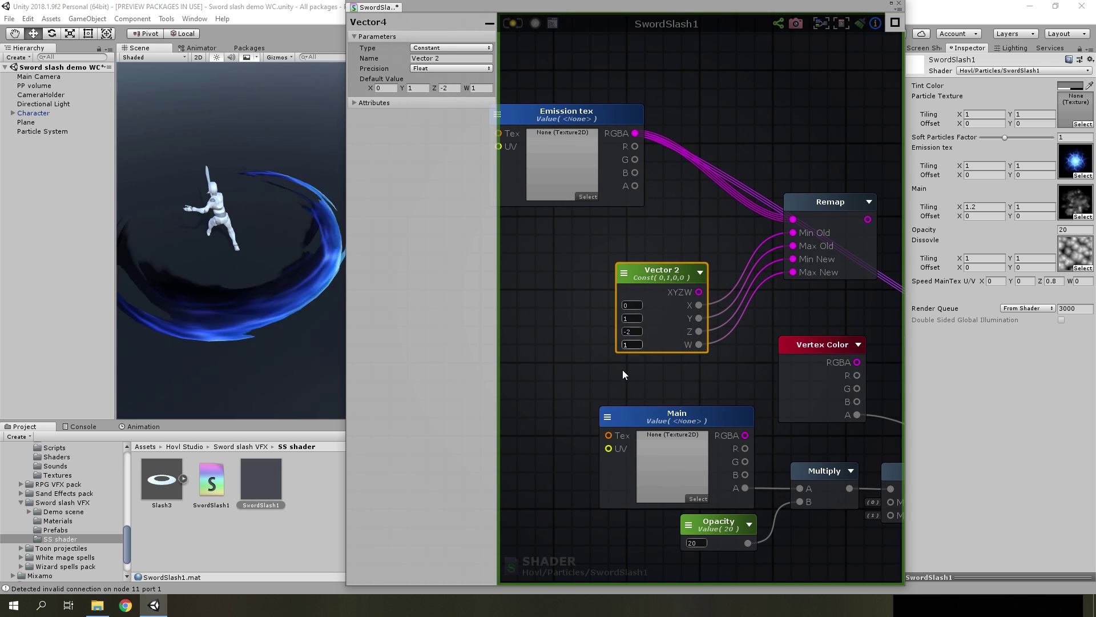
drag(657, 315, 584, 281)
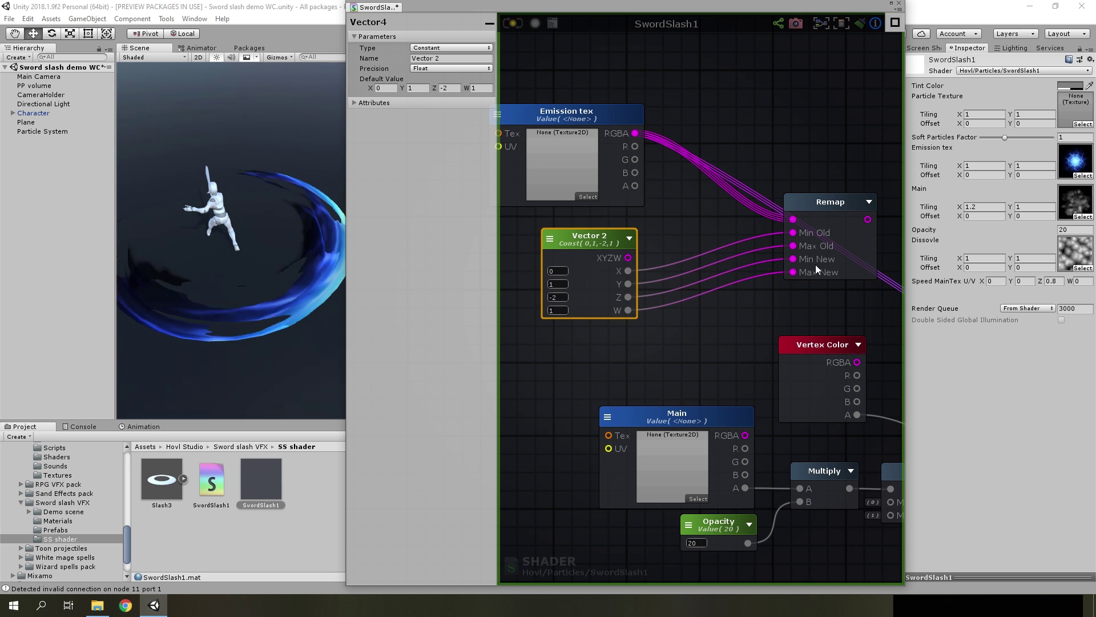
- Add a Clamp node after Remap and wire the Remap output into its main input
drag(815, 268, 732, 242)
right_drag(732, 242, 646, 301)
right_click(749, 259)
text(clamp)
click(762, 289)
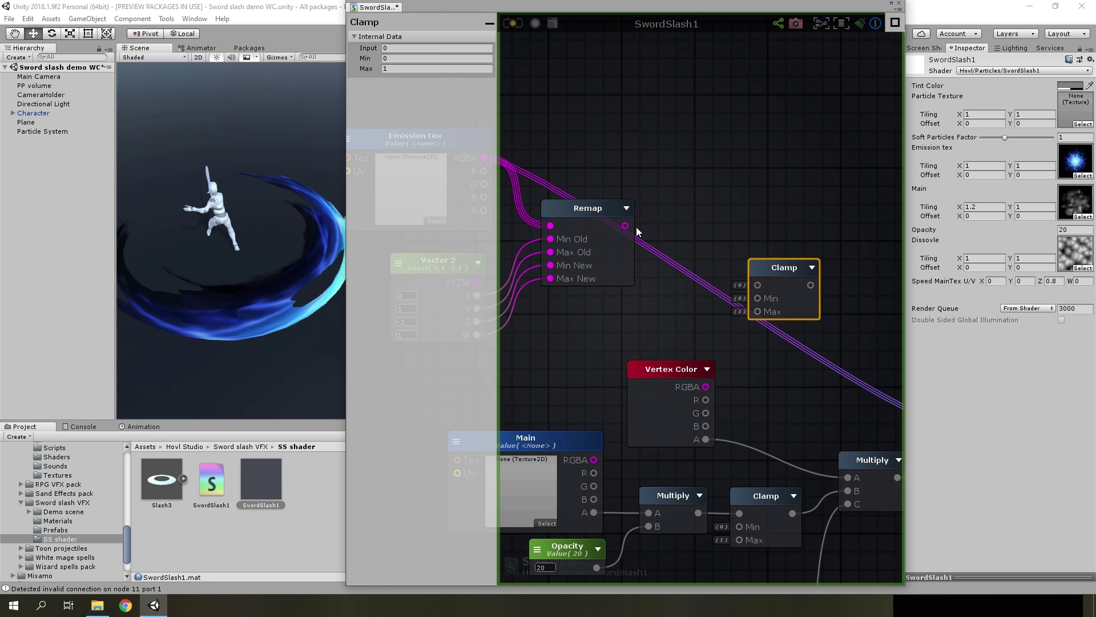
drag(773, 291, 738, 271)
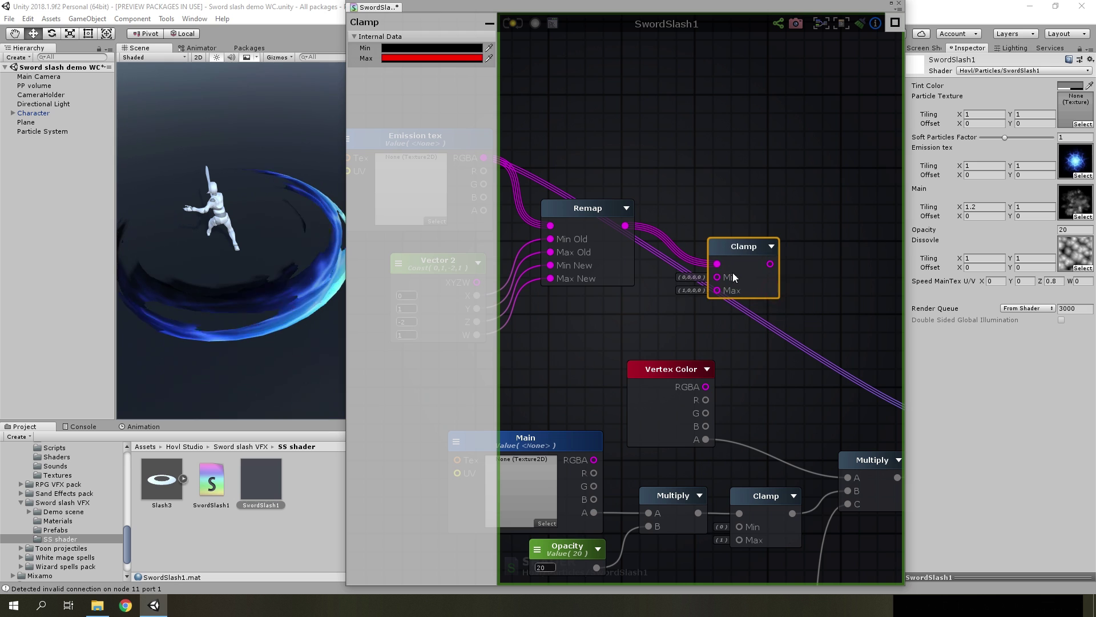
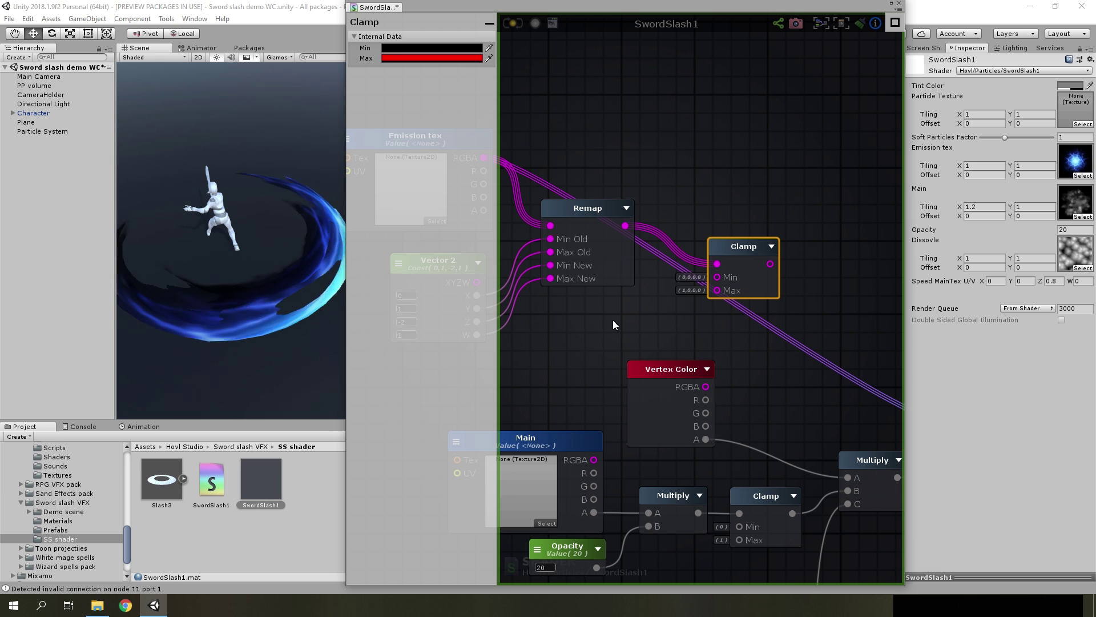
- Set the new Clamp node's Max colour to white (FFFFFF)
click(446, 58)
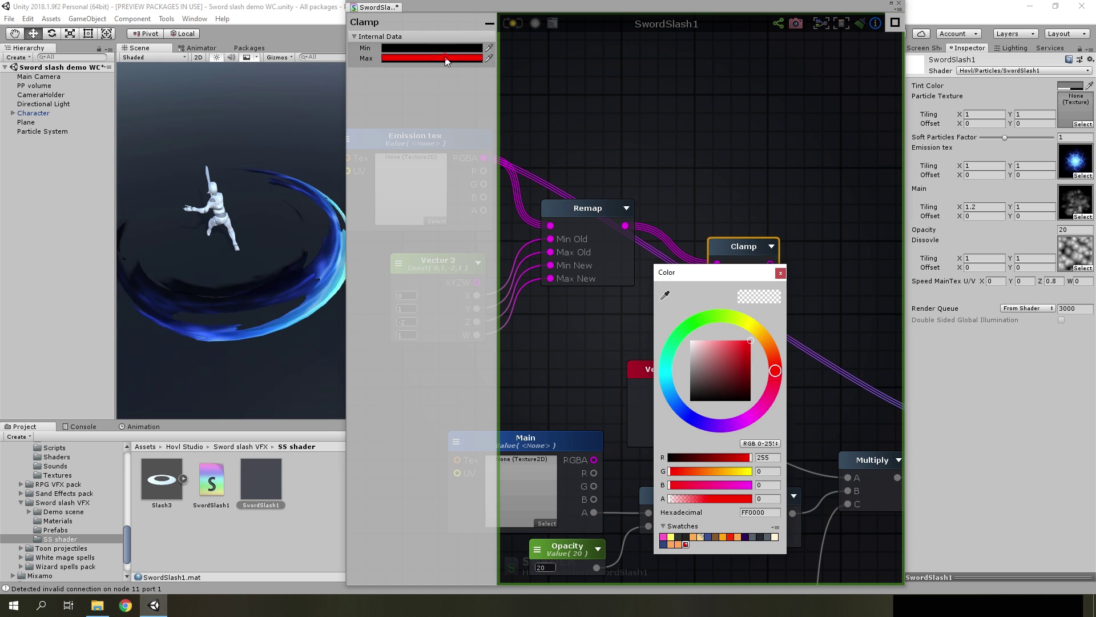
click(690, 341)
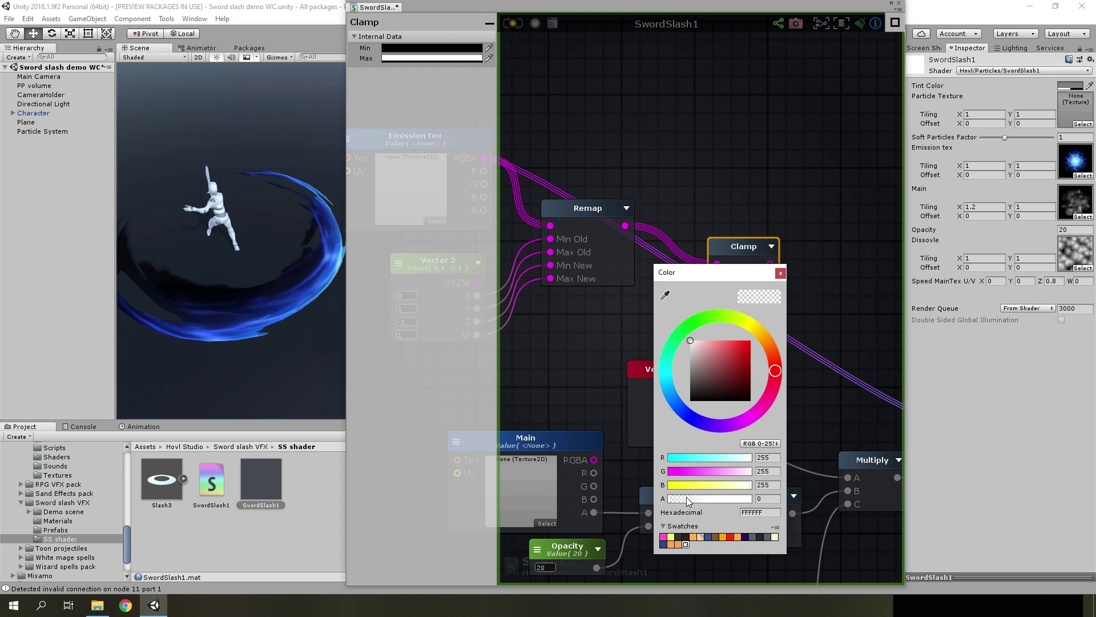
- Connect the Clamp output after Remap to the Append node's XYZ input and update the shader
click(810, 268)
middle_drag(834, 321, 721, 313)
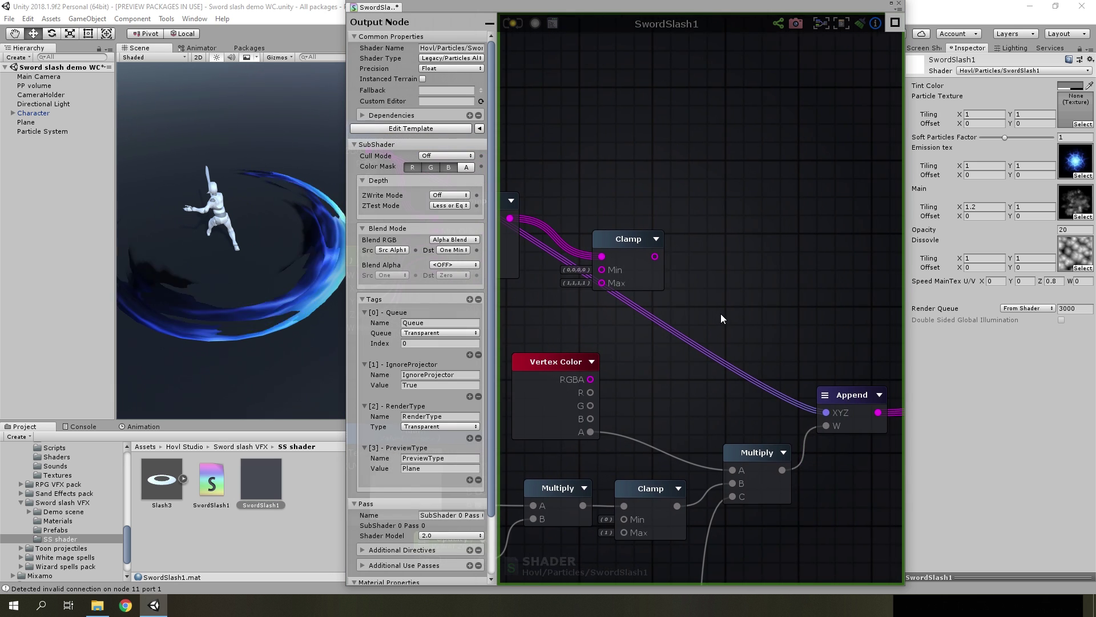
scroll(721, 314, down, 3)
click(784, 371)
click(513, 22)
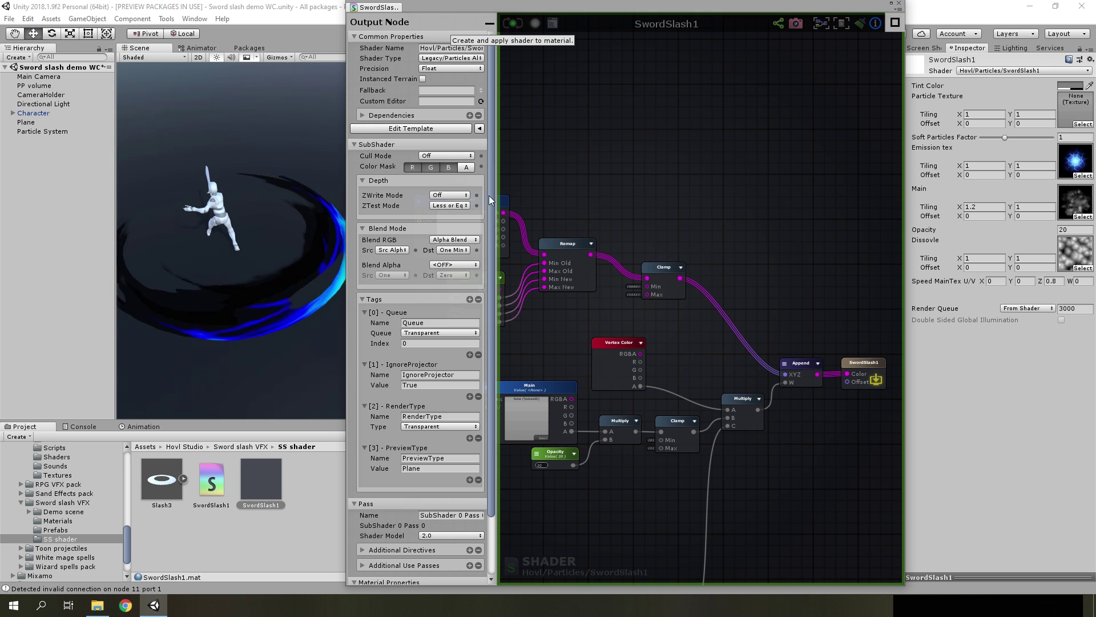
alt+drag(274, 251, 298, 246)
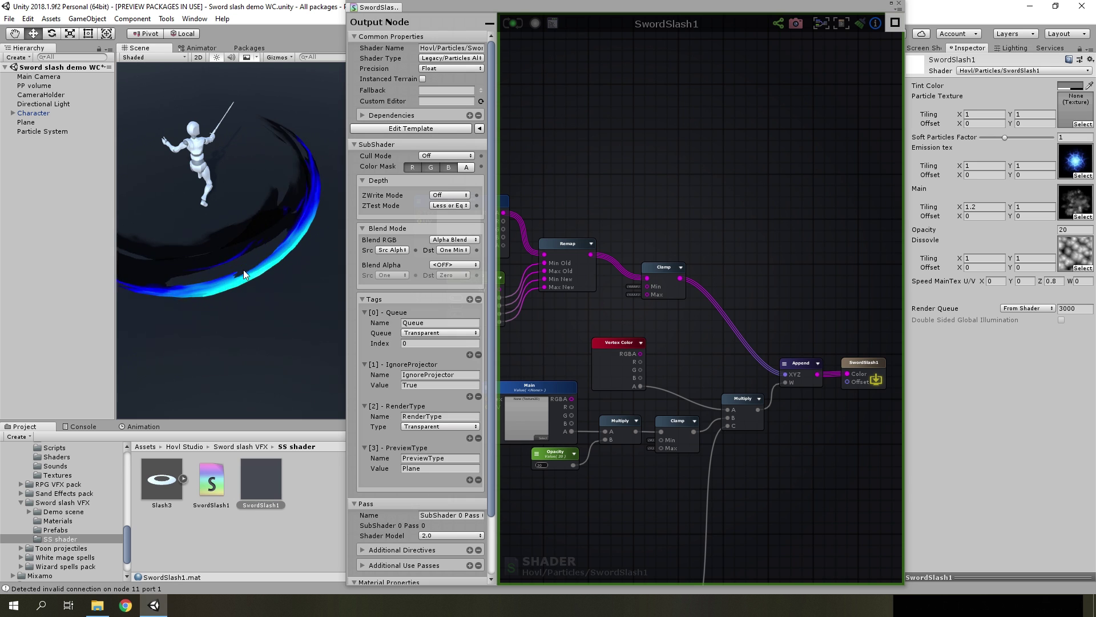
- Move the Clamp closer to Remap and add a Multiply node with its A input fed by the Clamp output
drag(658, 295, 633, 273)
right_click(708, 294)
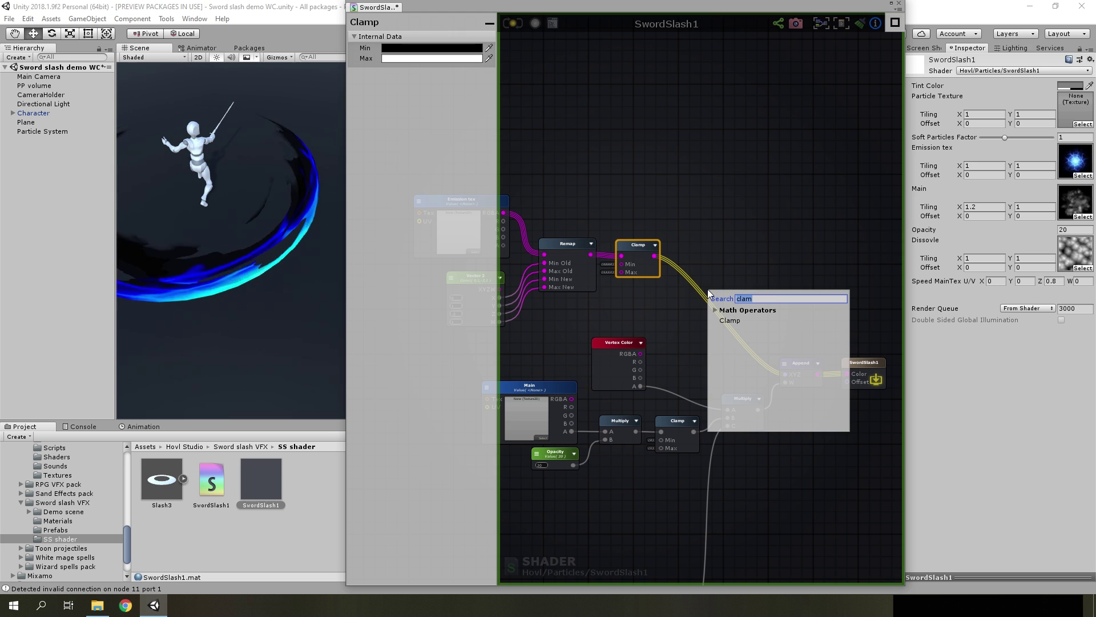
text(mal=)
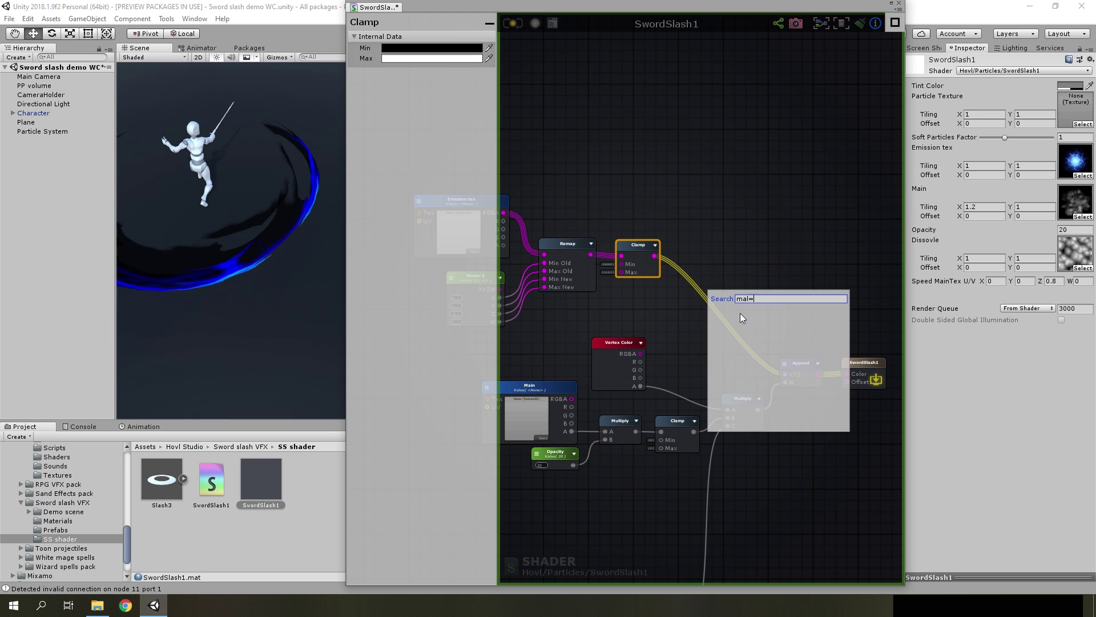
key(BackSpace)
key(BackSpace)
text(u)
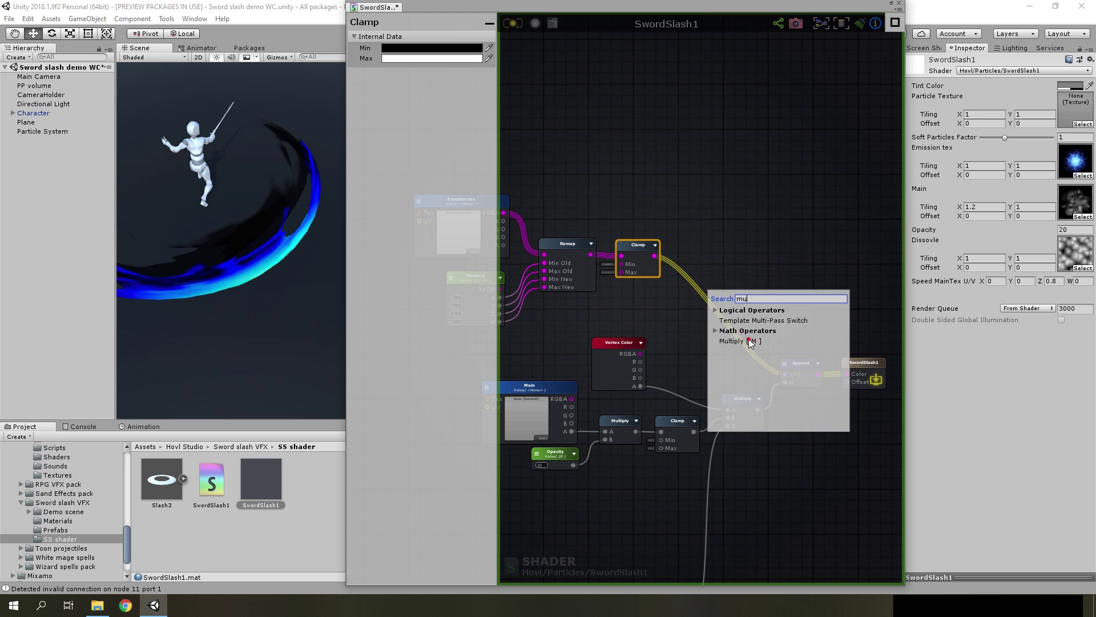
click(740, 341)
drag(718, 312, 724, 285)
- Add a Float node below the Clamp, name it Emission, and set its default value to 2
right_click(648, 313)
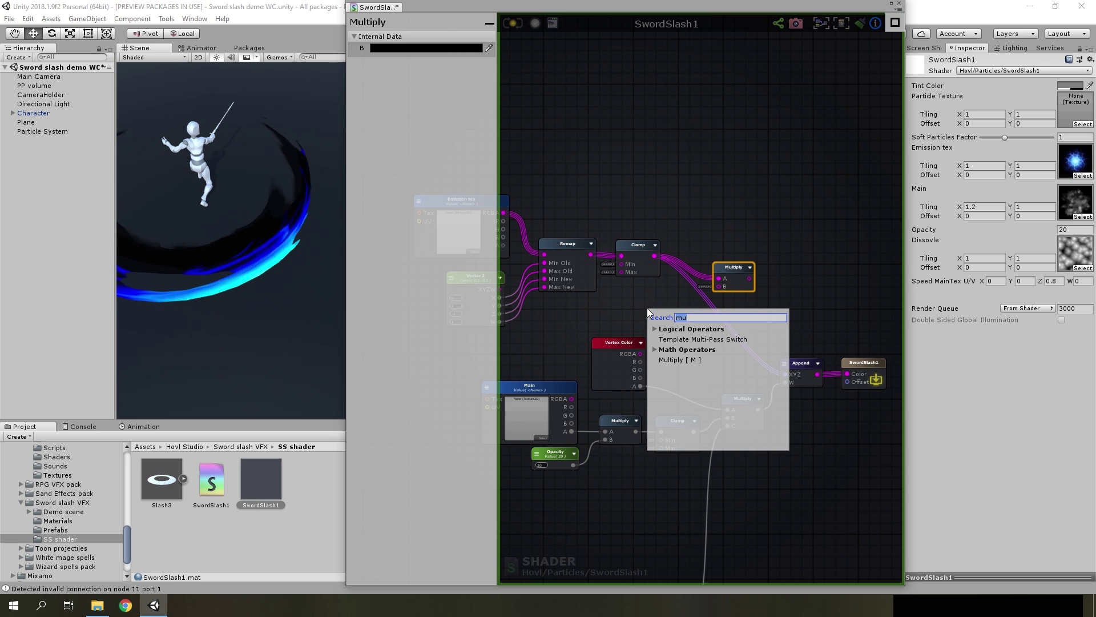
text(loat)
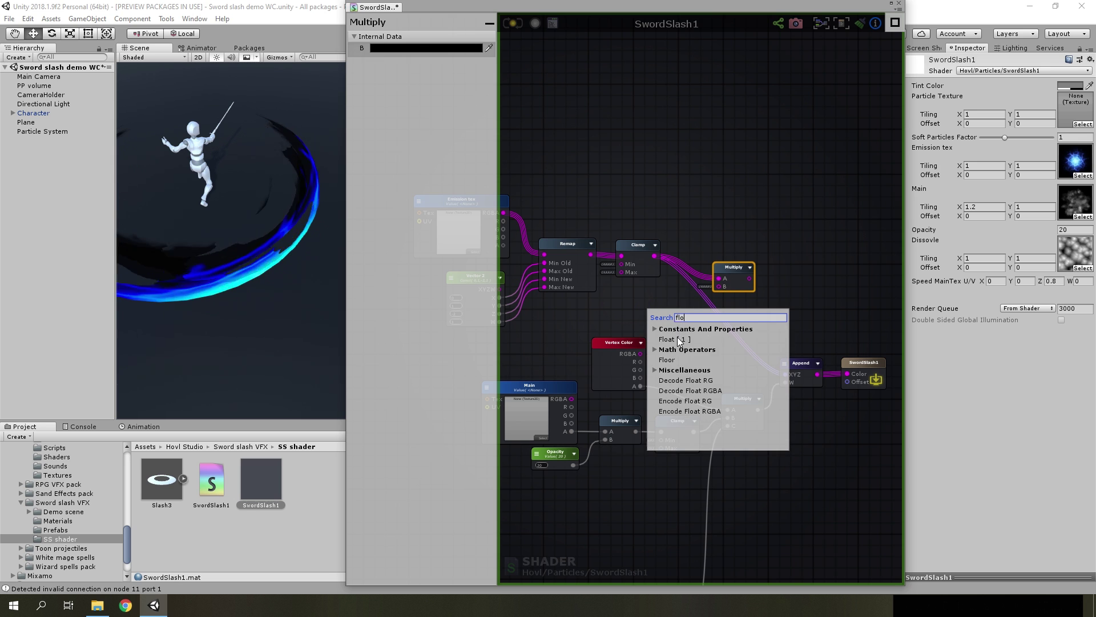
key(Return)
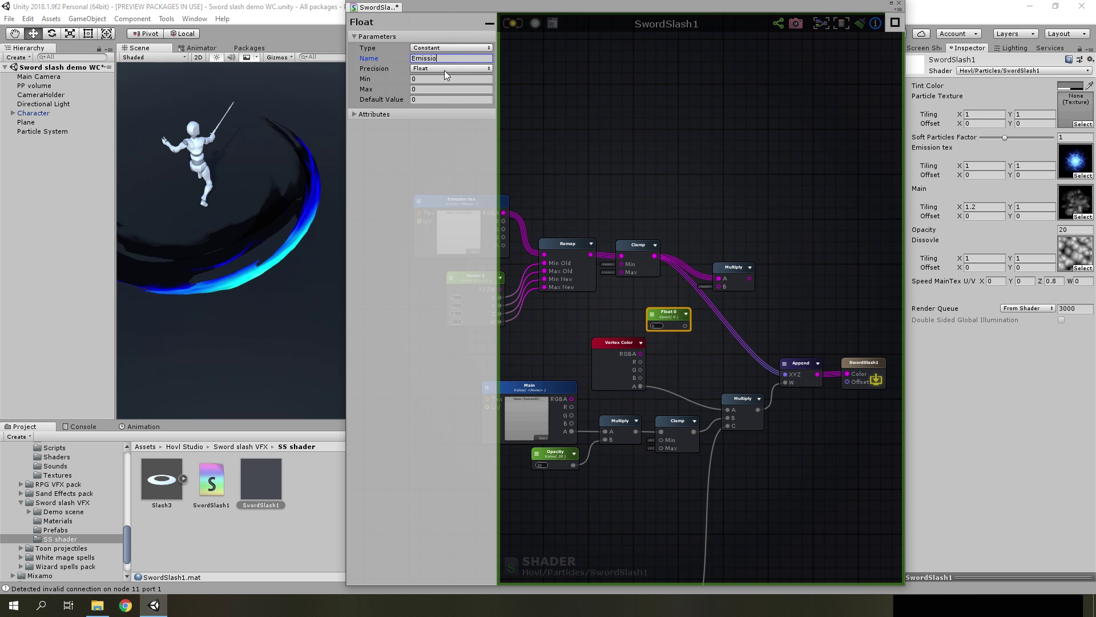
click(621, 156)
click(662, 316)
scroll(659, 308, up, 3)
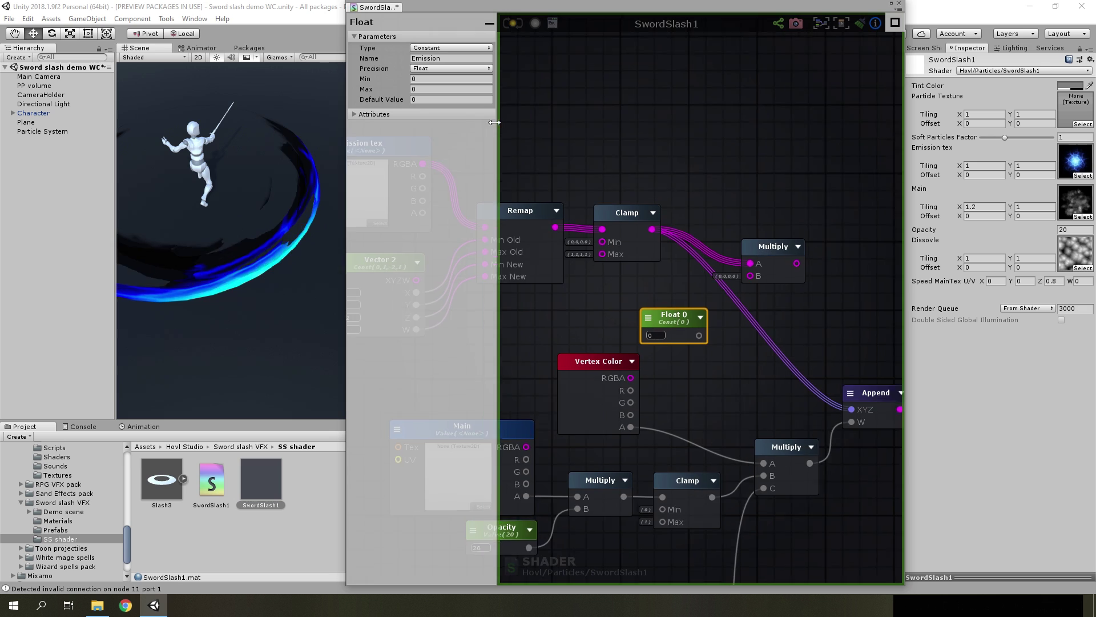
click(442, 80)
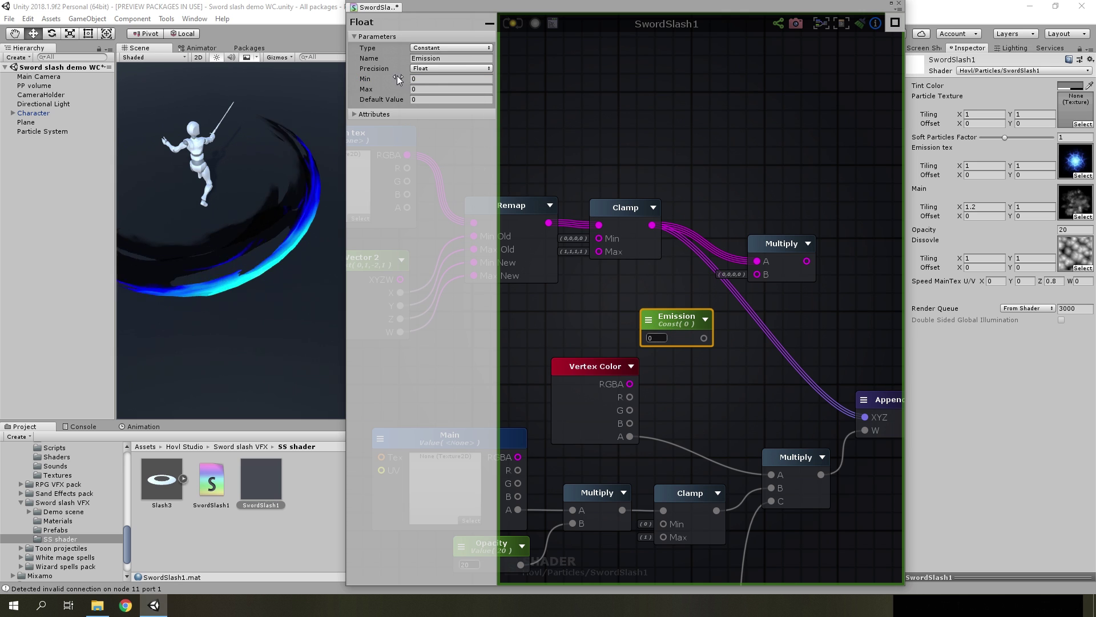
text(2)
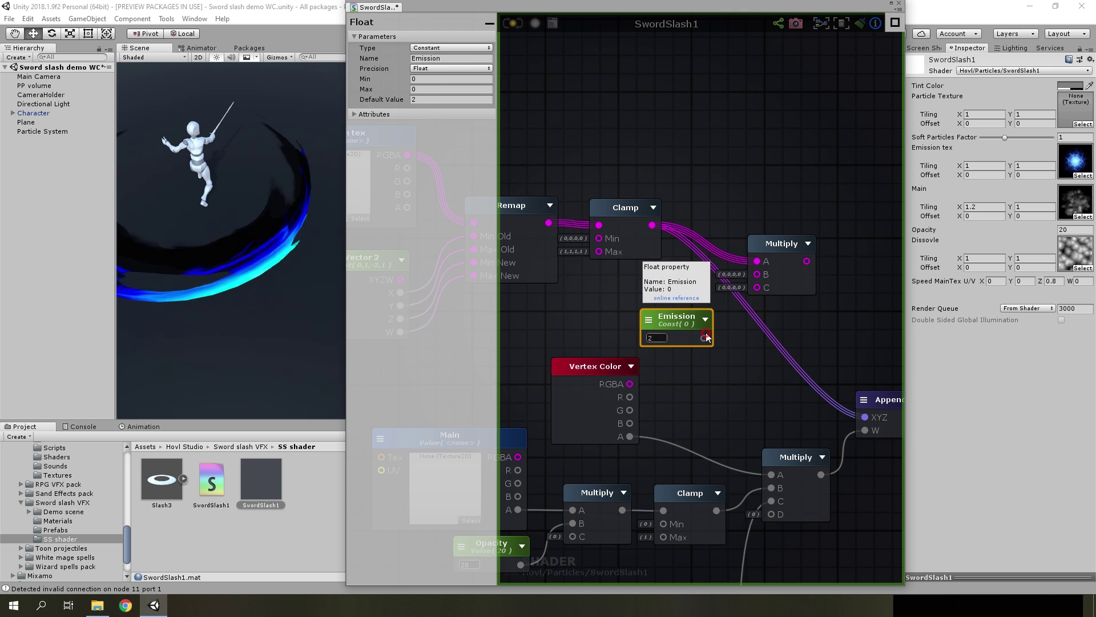
- Connect Emission to the new Multiply's B input, wire the Multiply output to the Append's XYZ input, and update the shader
drag(693, 329, 786, 247)
scroll(799, 272, down, 1)
middle_drag(810, 285, 618, 279)
drag(613, 240, 660, 379)
click(510, 26)
- Connect the Vertex Color RGBA output to the emission Multiply's C input and update the shader
middle_drag(634, 306, 806, 243)
scroll(799, 246, down, 1)
scroll(708, 257, up, 1)
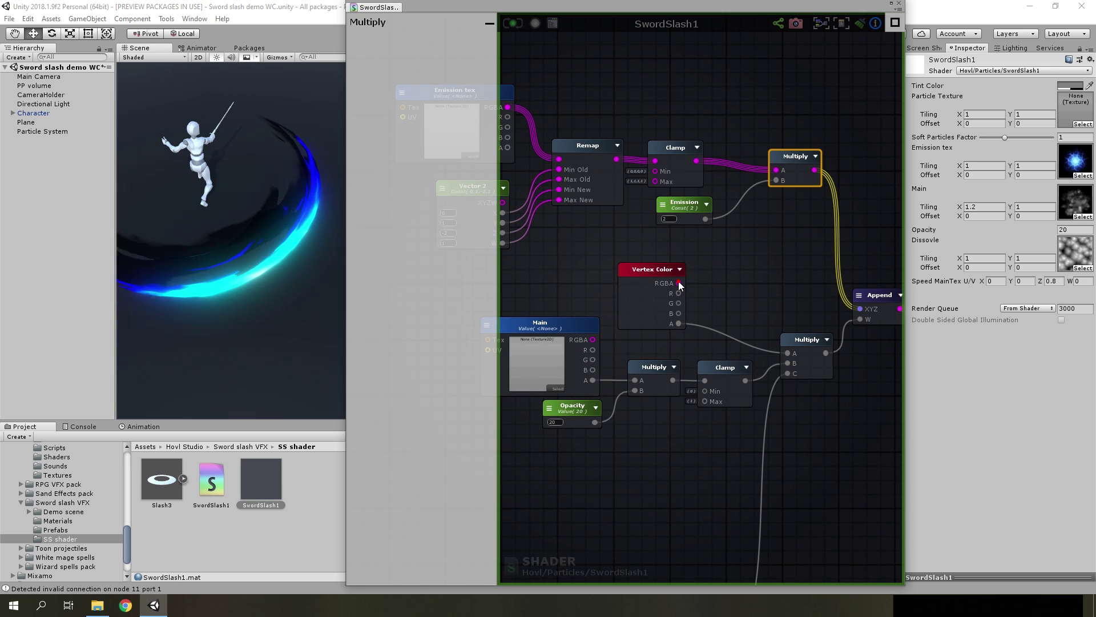
drag(679, 284, 776, 190)
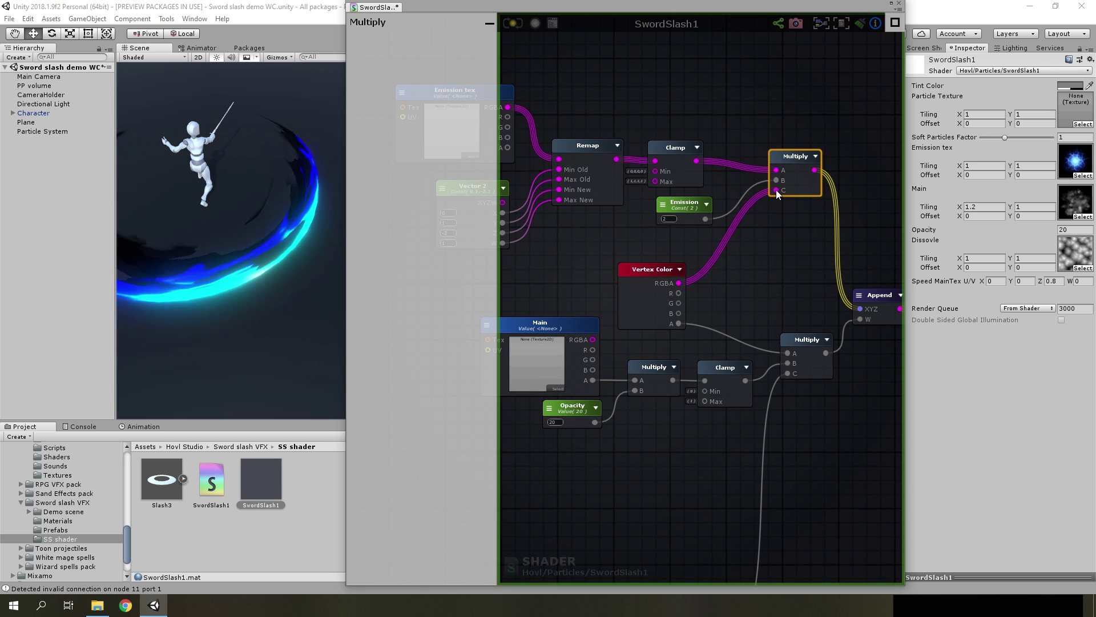
drag(796, 186, 790, 199)
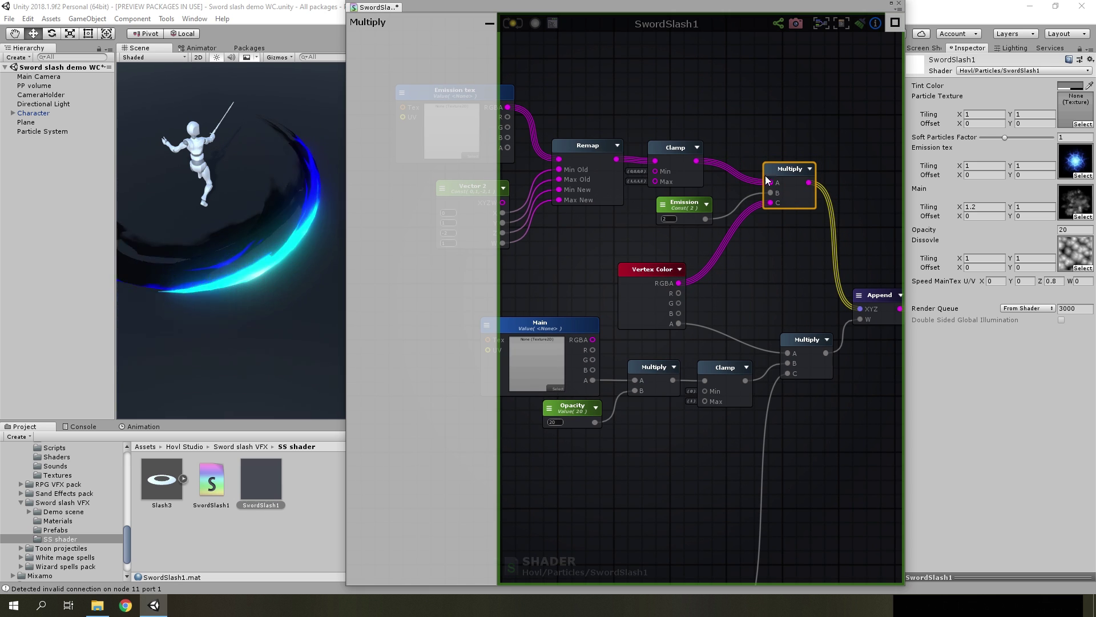
click(509, 24)
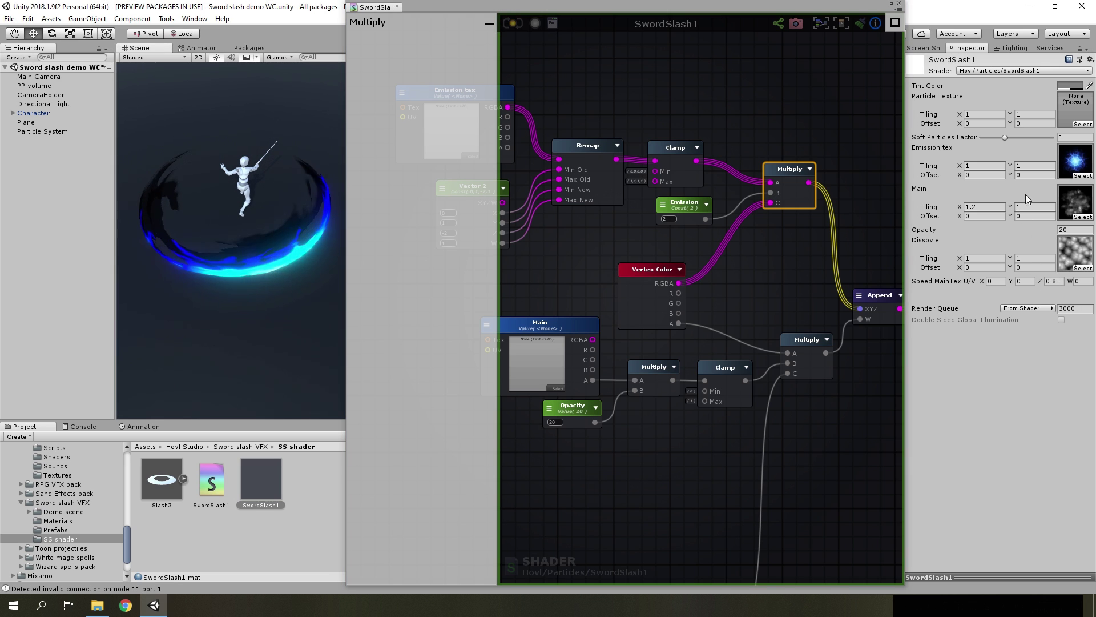
- Change the Emission float node's type to Property so the material exposes it
click(683, 203)
click(435, 48)
click(444, 61)
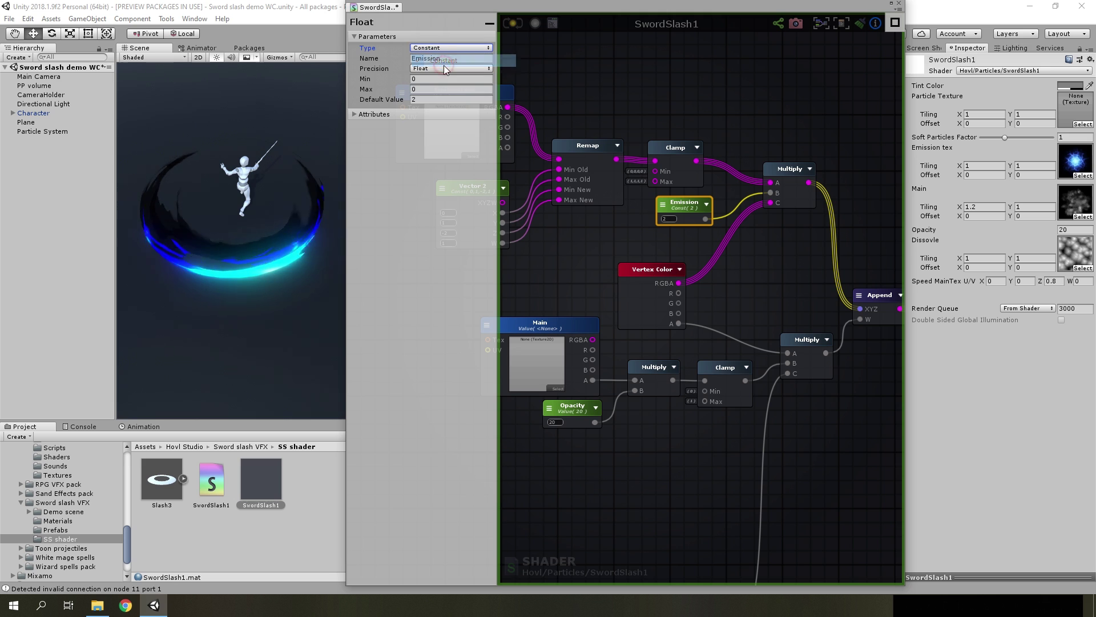
click(443, 50)
click(453, 72)
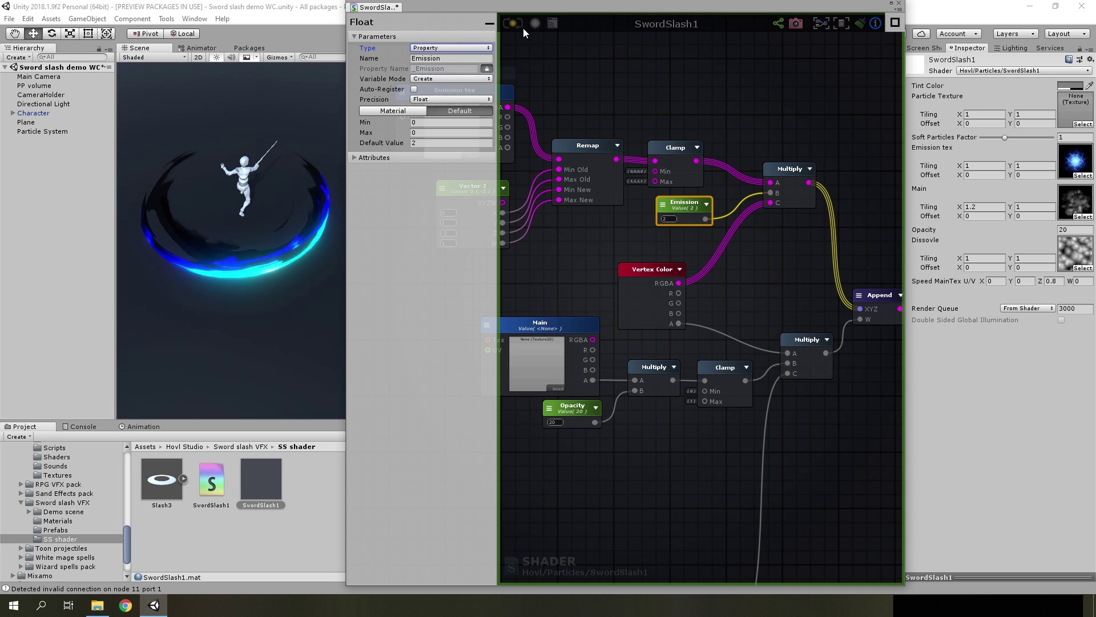
- Set the material's Emission to 4 and view the slash from farther away in the scene
click(1061, 299)
text(4)
right_drag(253, 249, 264, 253)
key(w)
key(s)
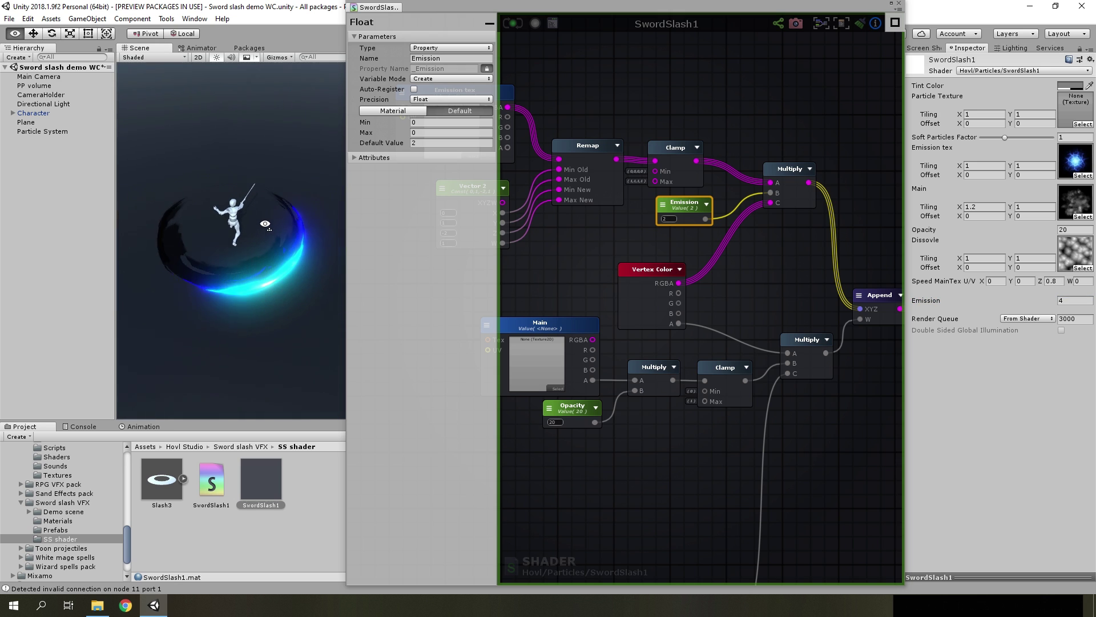
- Set the X value of the Vector 2 node feeding Remap to -0.3 and update the shader
click(657, 245)
scroll(657, 246, up, 2)
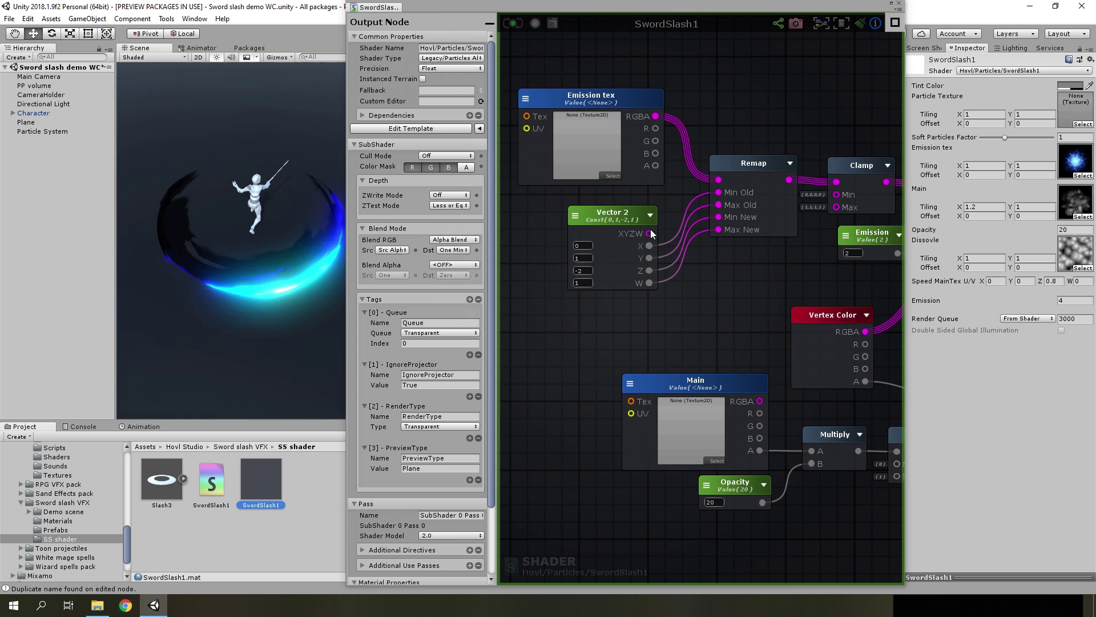
click(588, 244)
text(-0.3)
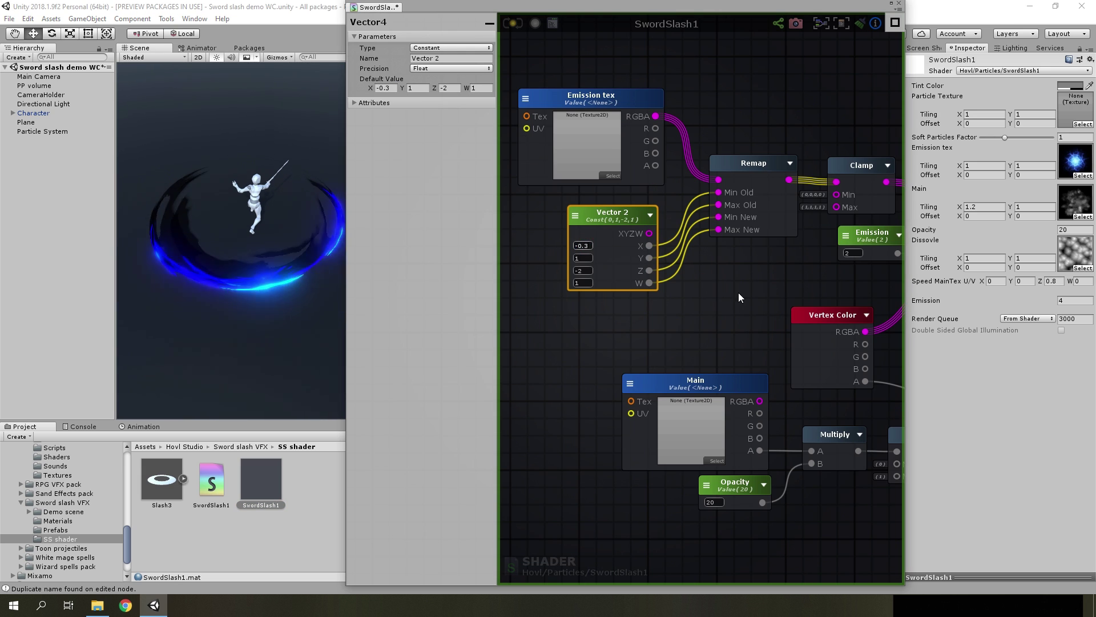
click(548, 188)
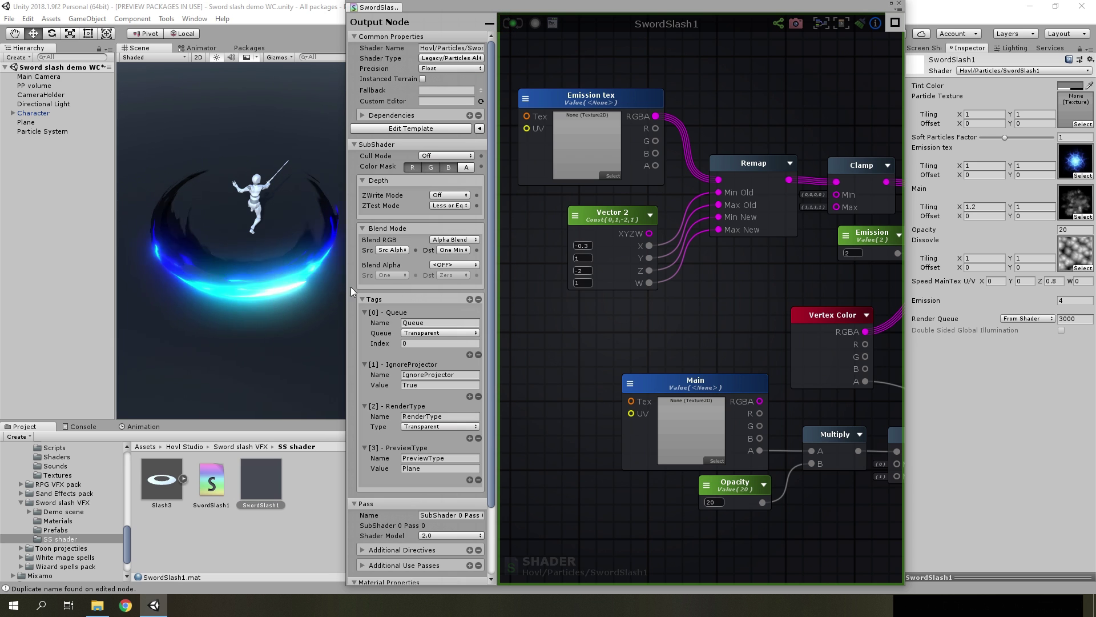
- Add a Color node above the Remap and Clamp nodes and change its type to Property
scroll(717, 293, down, 3)
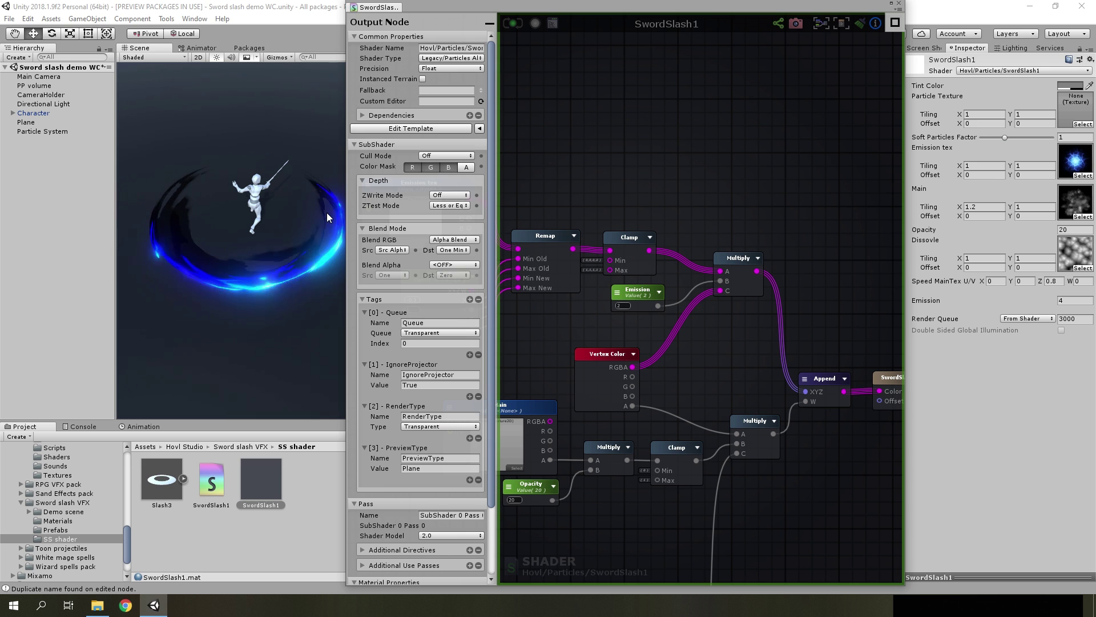
scroll(662, 228, up, 5)
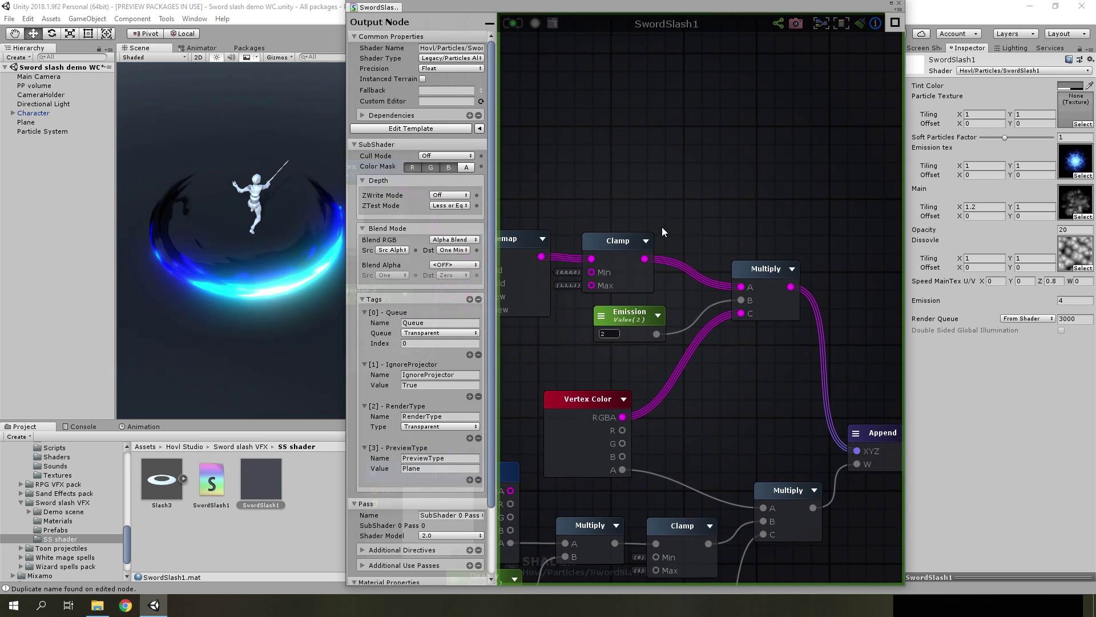
right_click(729, 191)
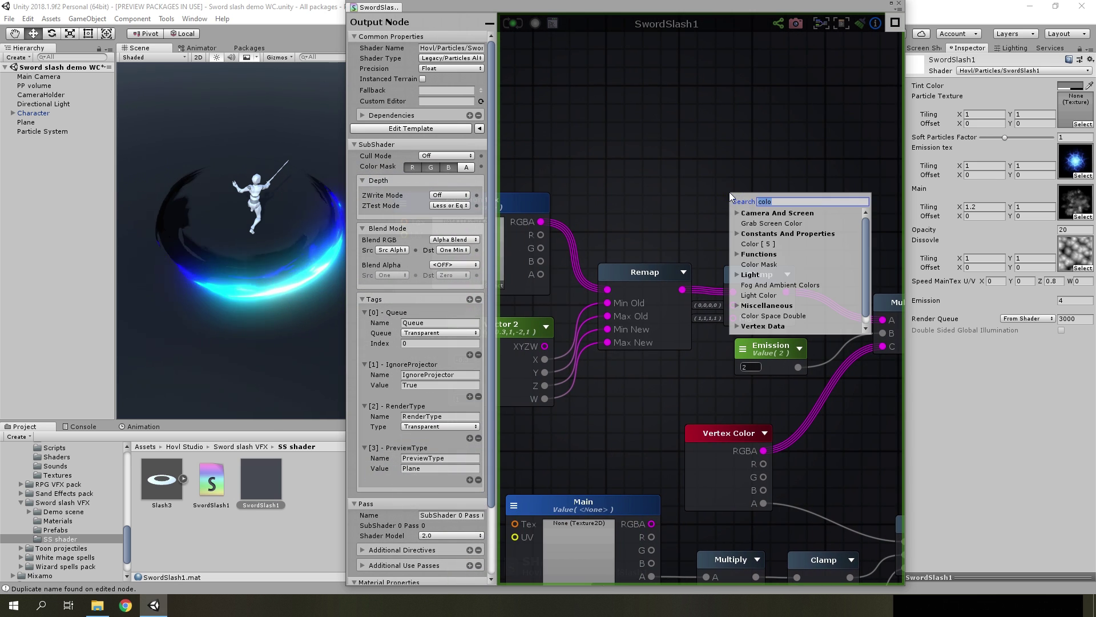
click(758, 243)
drag(745, 170, 734, 158)
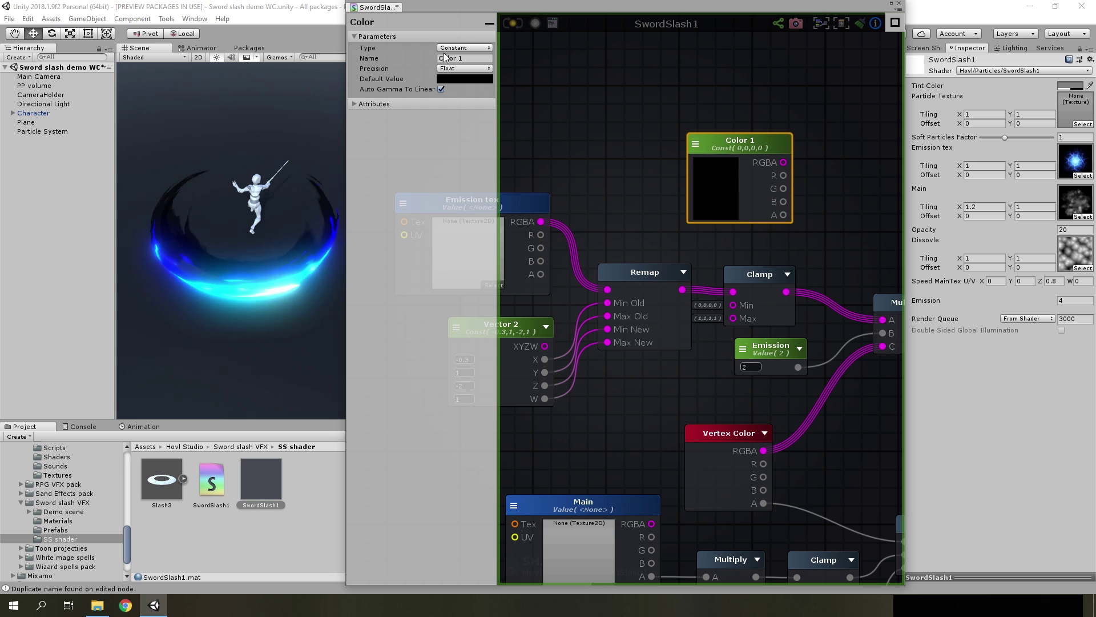
click(471, 59)
click(767, 257)
click(764, 165)
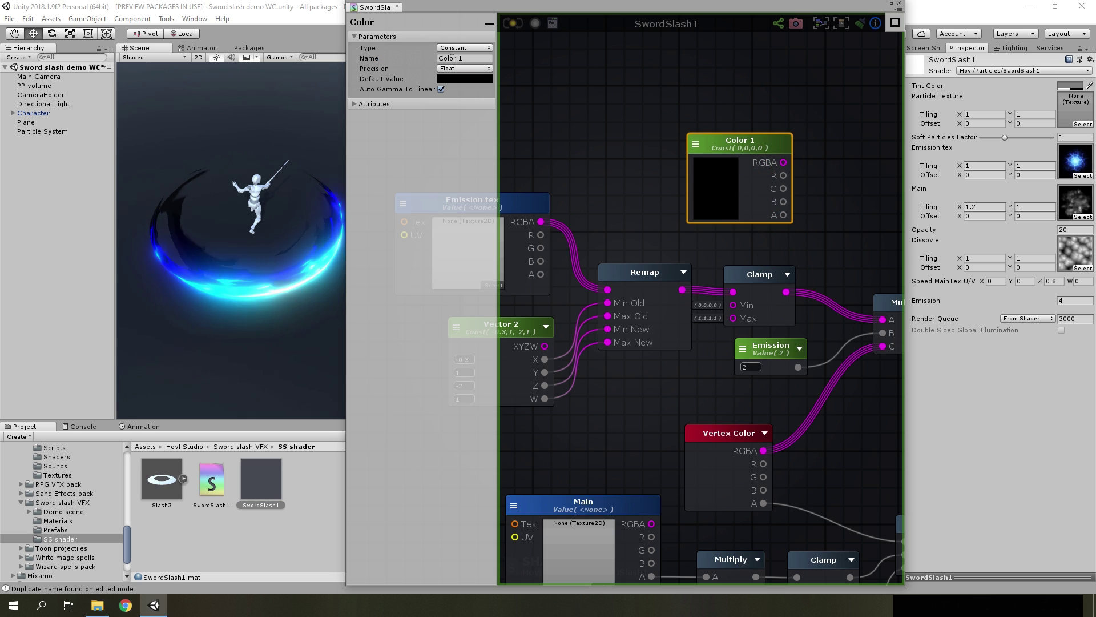
click(465, 47)
click(466, 75)
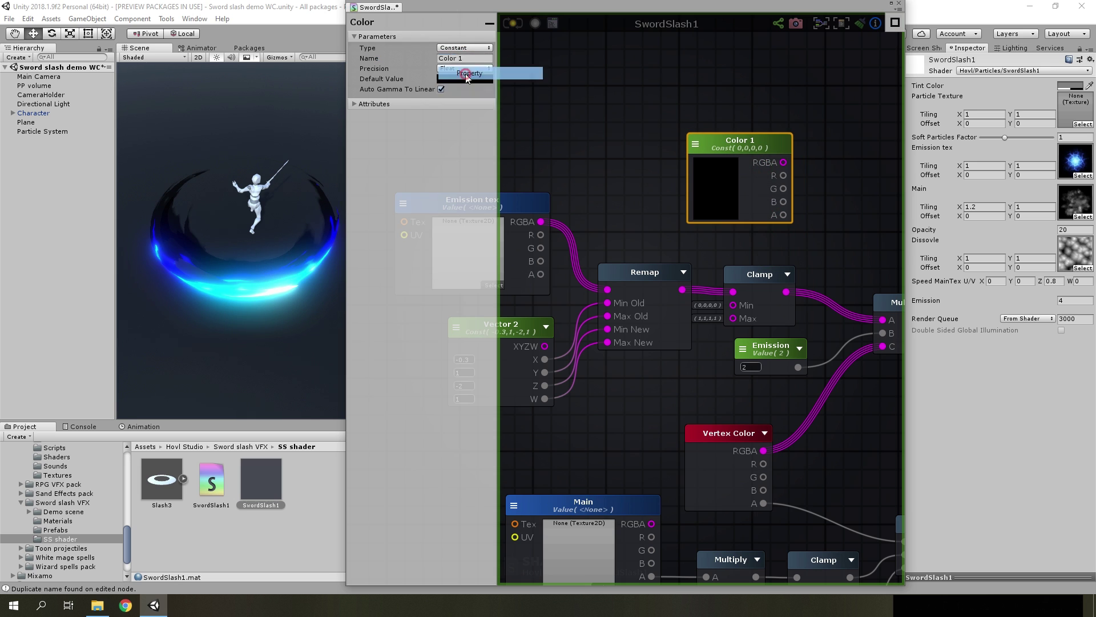
- Create an Add node and feed its B input from the emission Multiply's output
middle_drag(766, 241, 629, 237)
right_click(753, 218)
text(add)
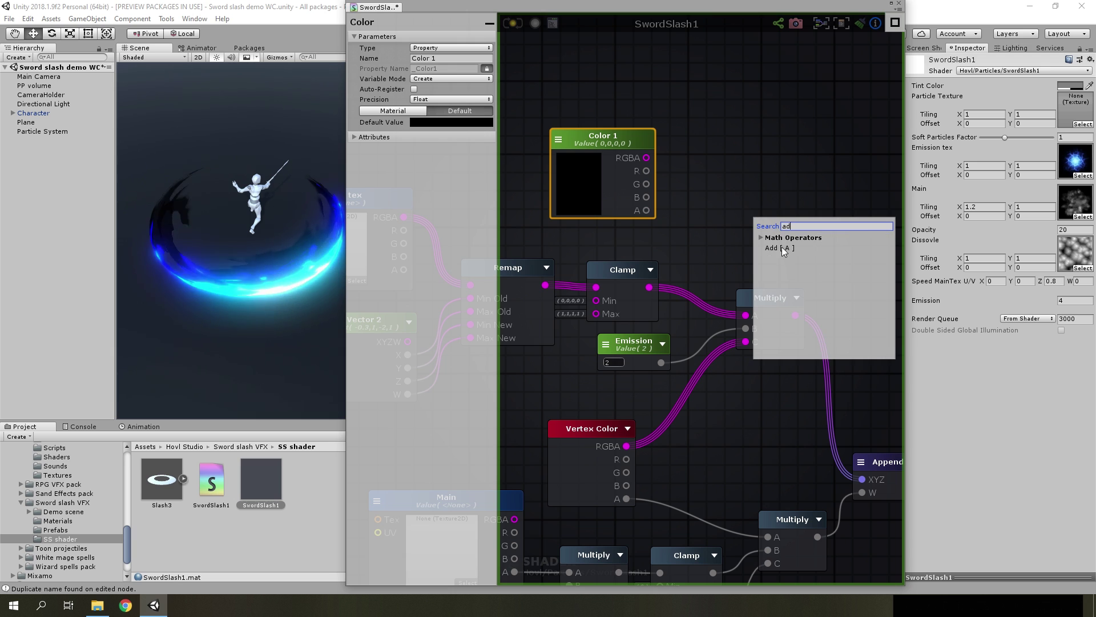
key(Return)
drag(795, 315, 834, 218)
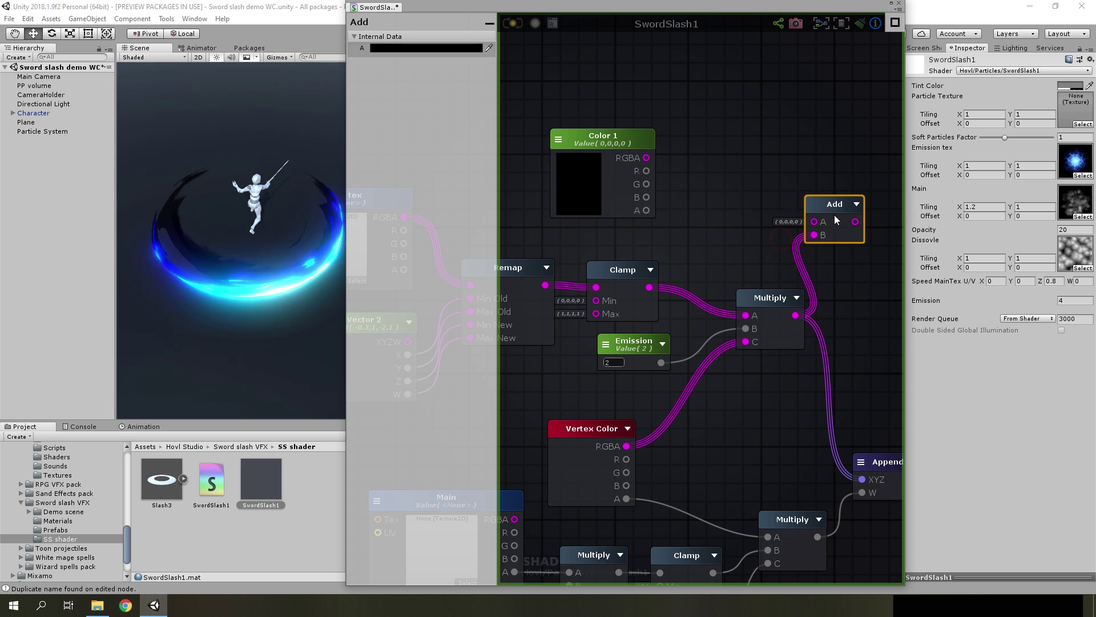
- Duplicate the emission Multiply to combine Color 1 with Vertex Color RGBA, feeding the result into the Add node's A input
click(769, 299)
key(ctrl+d)
drag(765, 262, 723, 206)
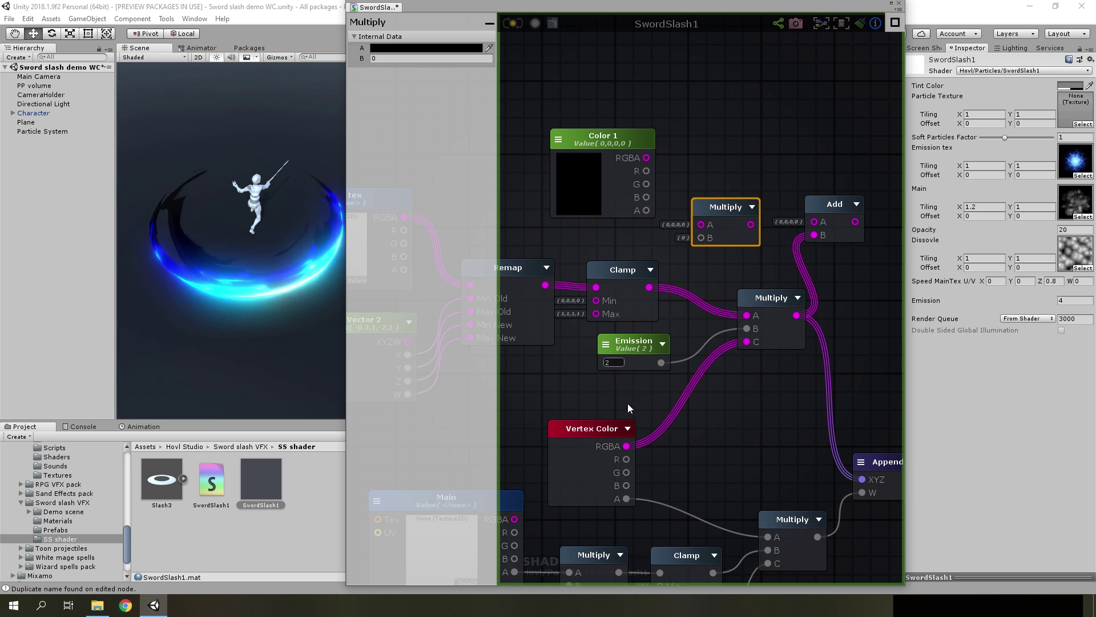
drag(626, 446, 701, 238)
drag(646, 158, 814, 222)
drag(709, 222, 740, 216)
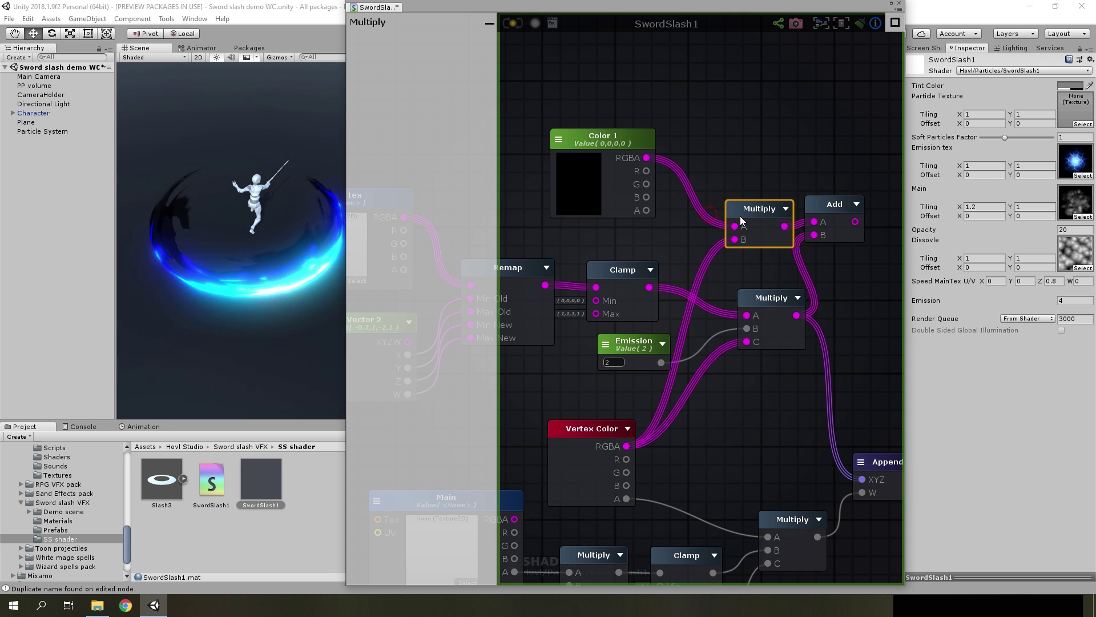
- Connect the Add node's output to the Append's XYZ input and update the shader
right_drag(827, 239, 734, 221)
drag(739, 205, 768, 460)
click(513, 23)
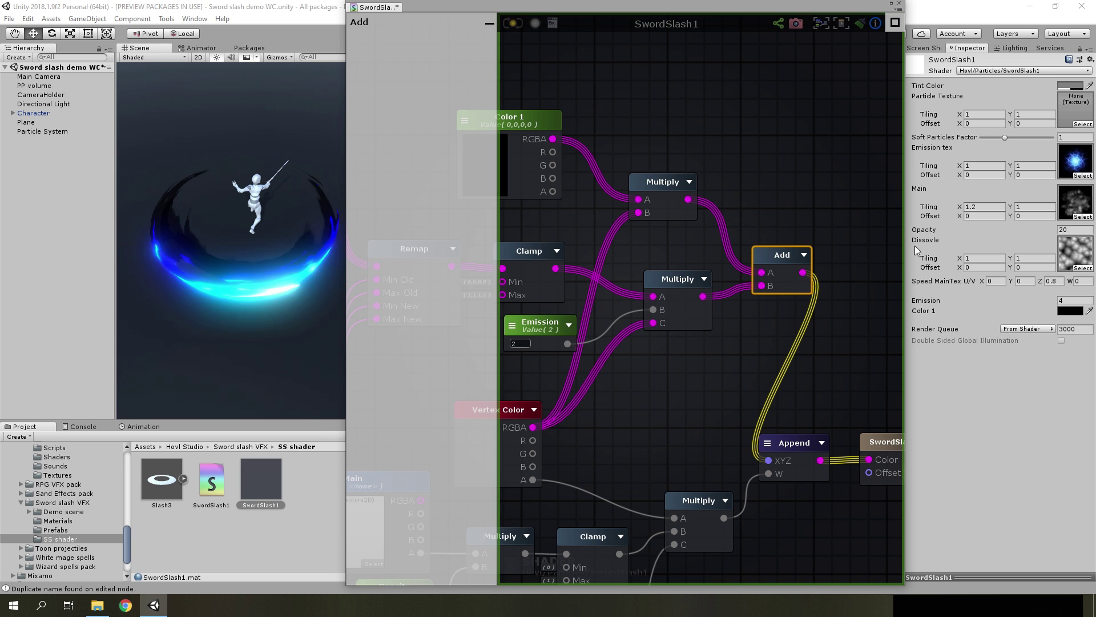
- Set the material's Color 1 to dark blue and restart the Particle System's preview
click(1060, 311)
mouse_move(742, 388)
mouse_down()
mouse_move(771, 387)
mouse_move(691, 417)
mouse_up()
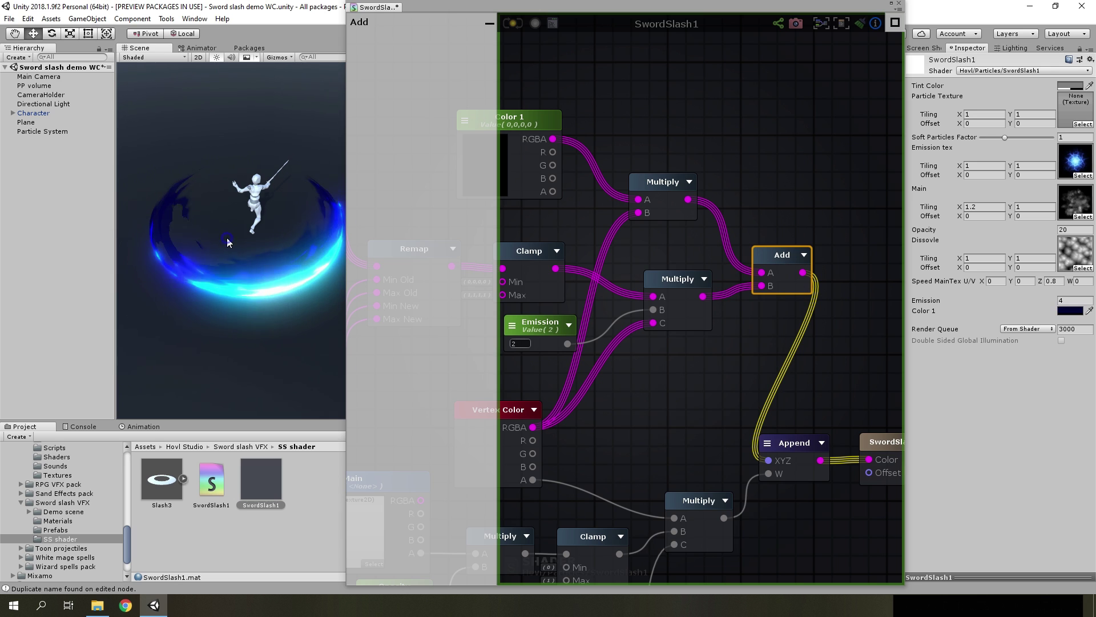
click(42, 131)
click(323, 332)
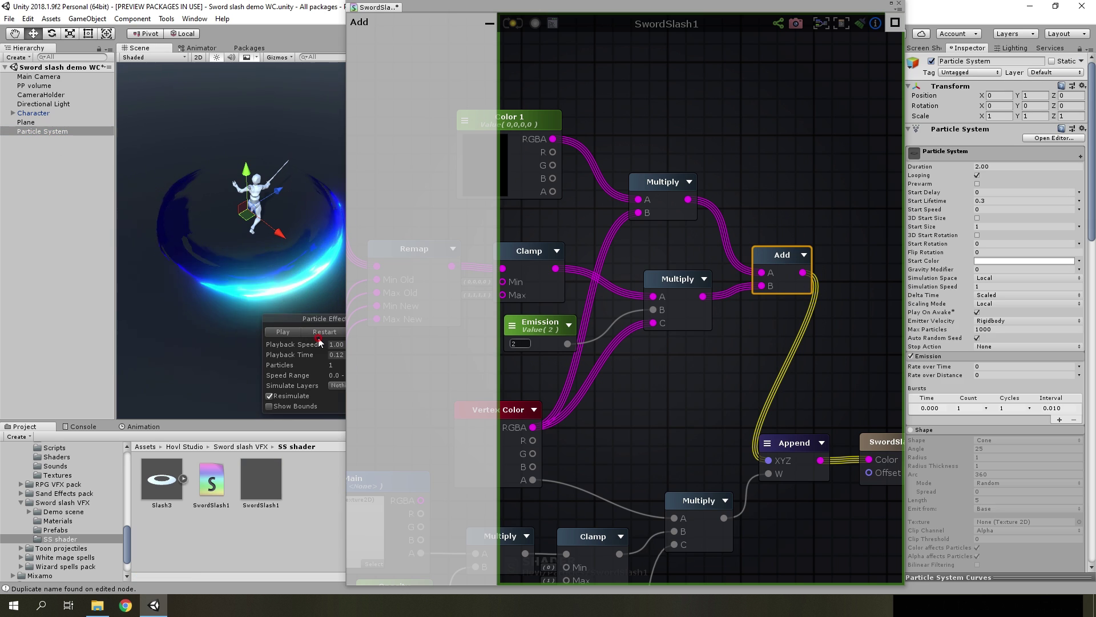
- Replay the particle effect preview in the scene
click(323, 332)
click(323, 332)
click(320, 332)
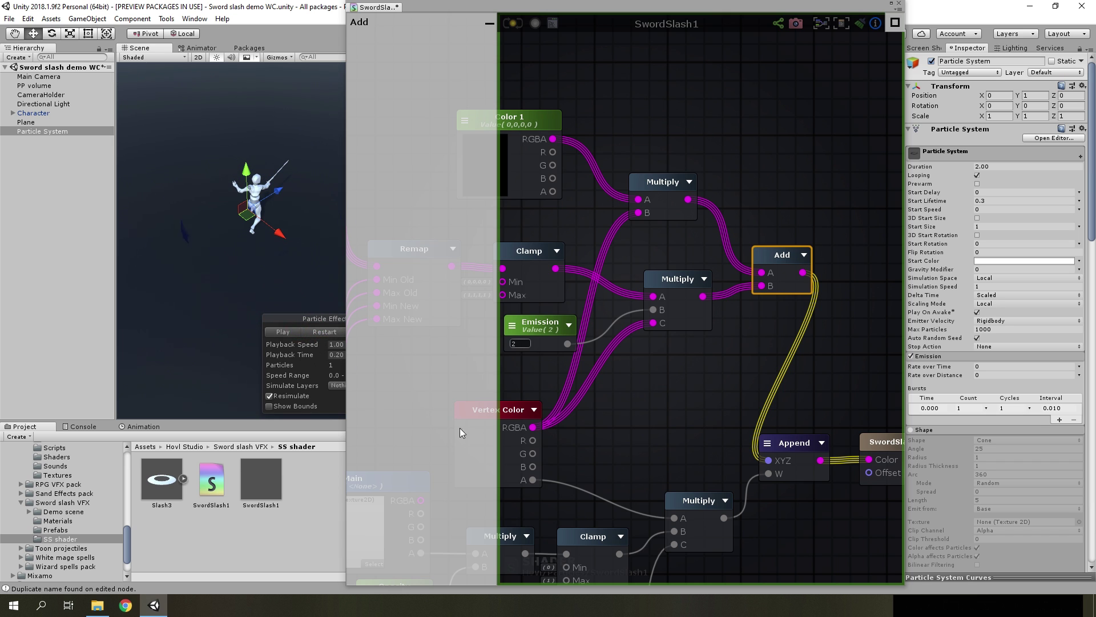
- Set the SwordSlash1 material's Color 1 to a darker blue and replay the Particle System's preview, scrubbing it to 0.10
click(257, 481)
click(1063, 311)
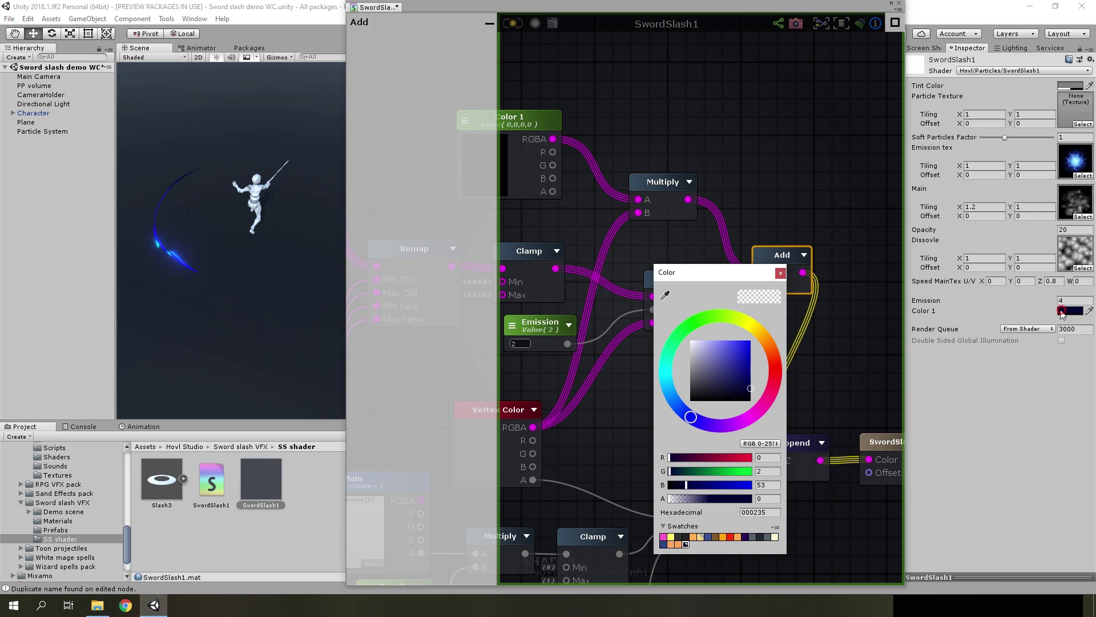
drag(777, 387, 758, 391)
click(52, 131)
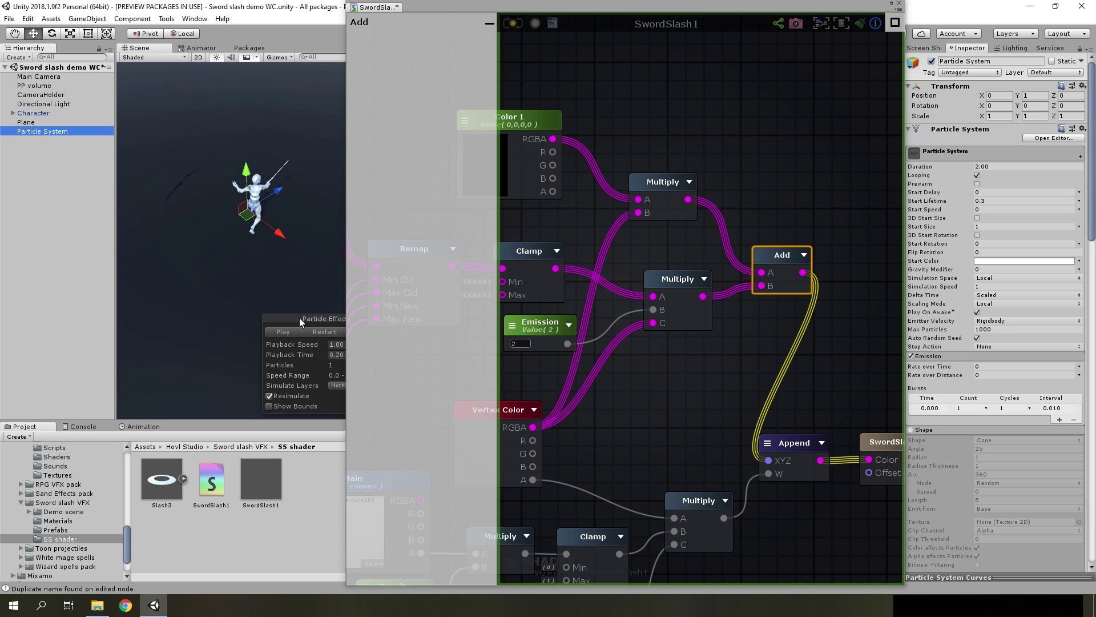
click(309, 332)
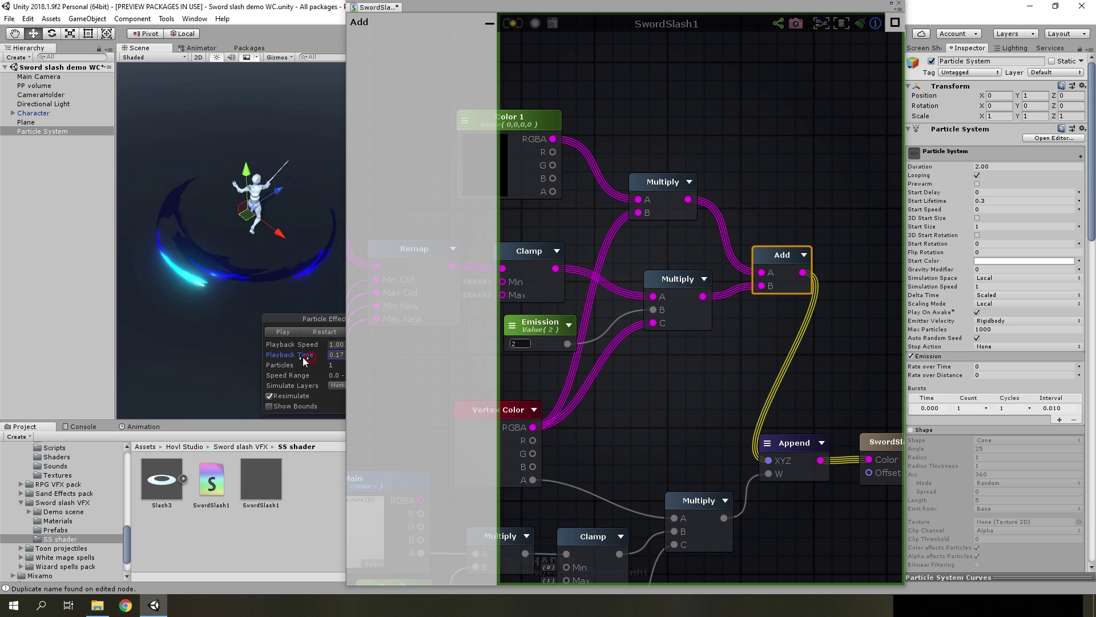
click(276, 355)
- Set the SwordSlash1 material's Emission to 4.4 and scrub the restarted particle preview to 0.09
scroll(1040, 443, down, 15)
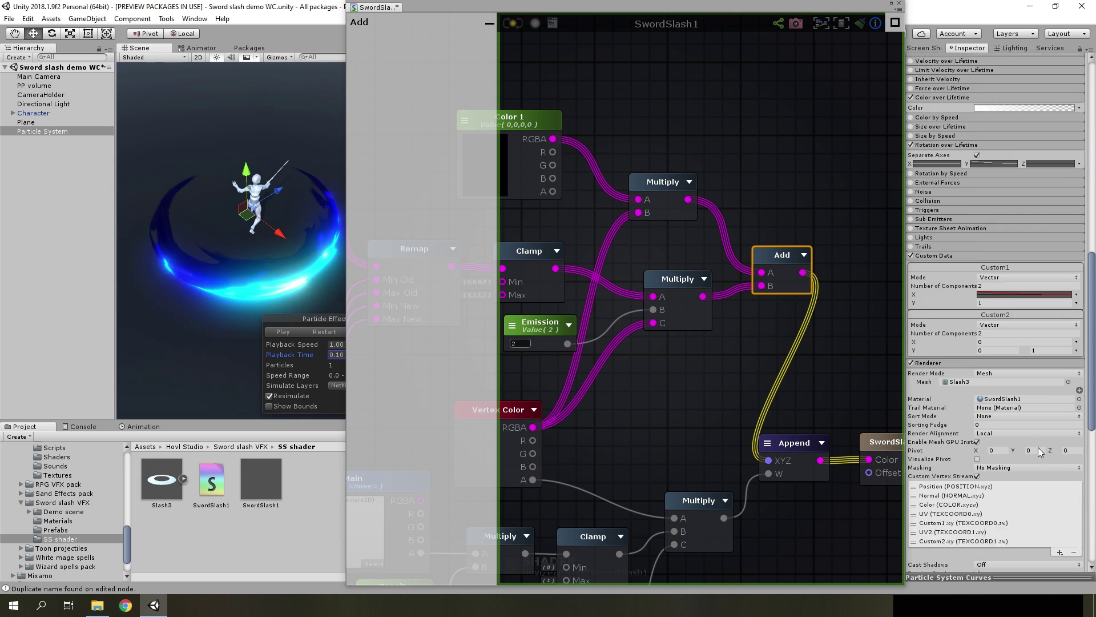
scroll(1038, 447, down, 5)
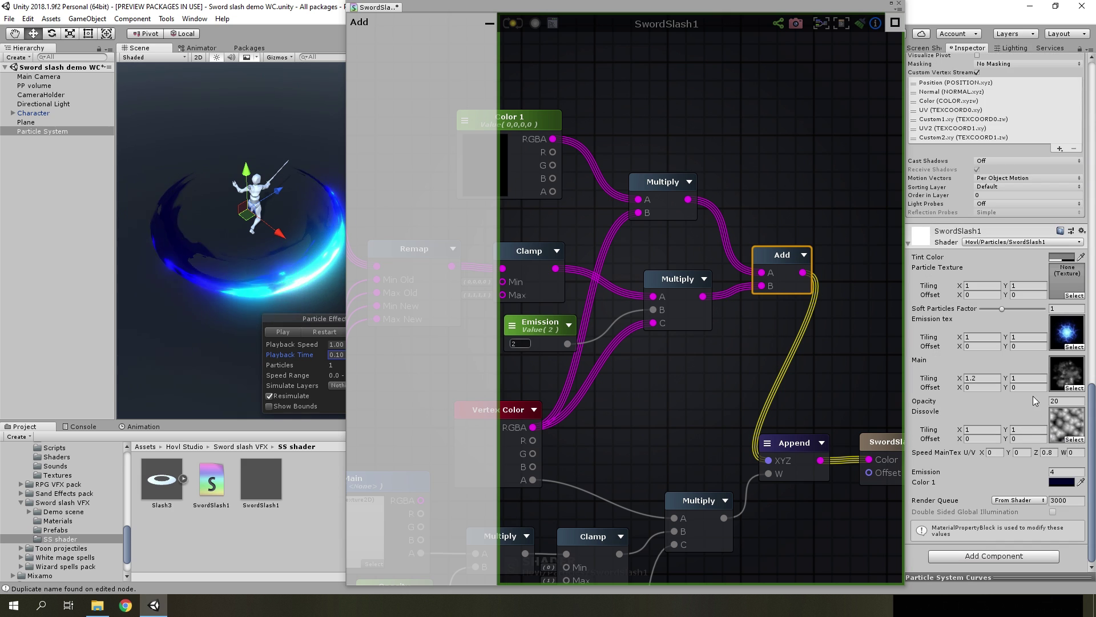
click(1063, 471)
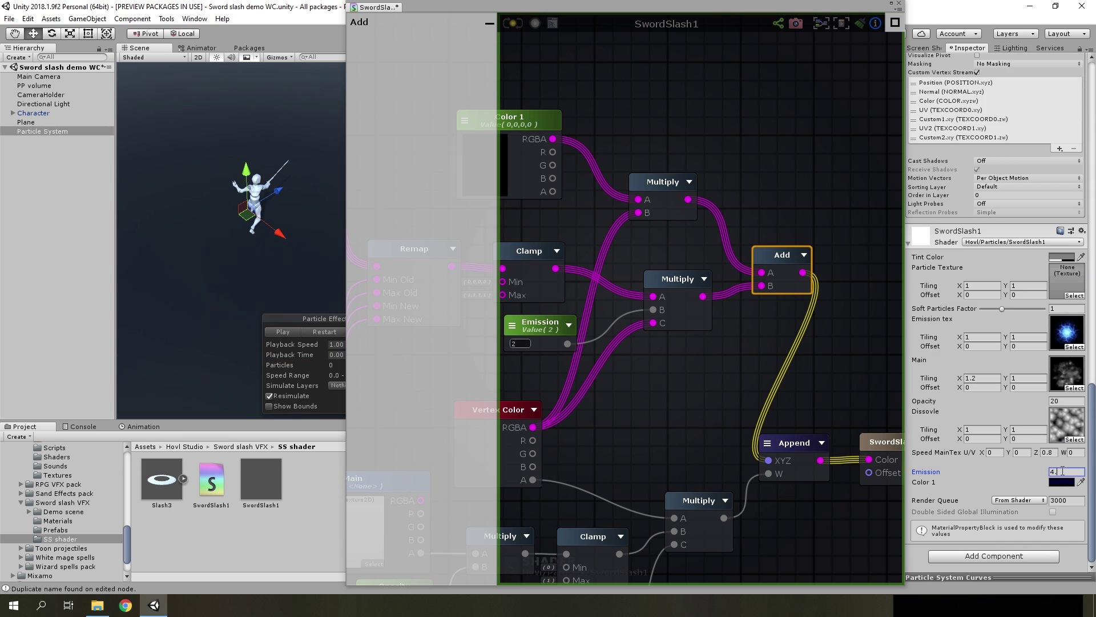
click(316, 332)
drag(313, 359, 279, 357)
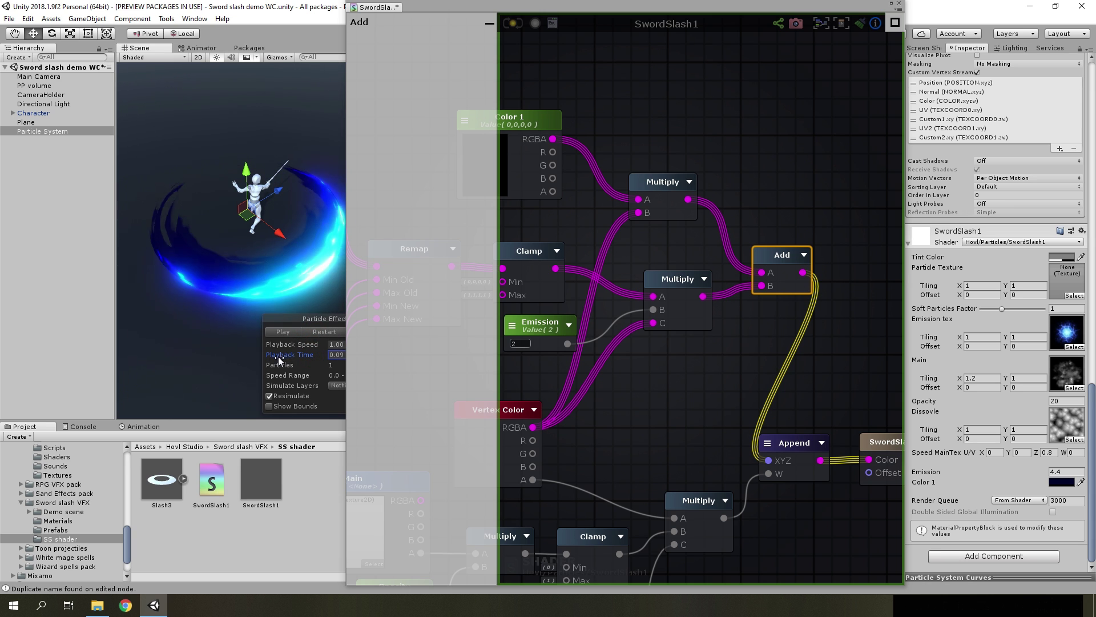
- Detach the Emission tex node from the Remap node and move it to free space farther from the network
scroll(708, 302, down, 2)
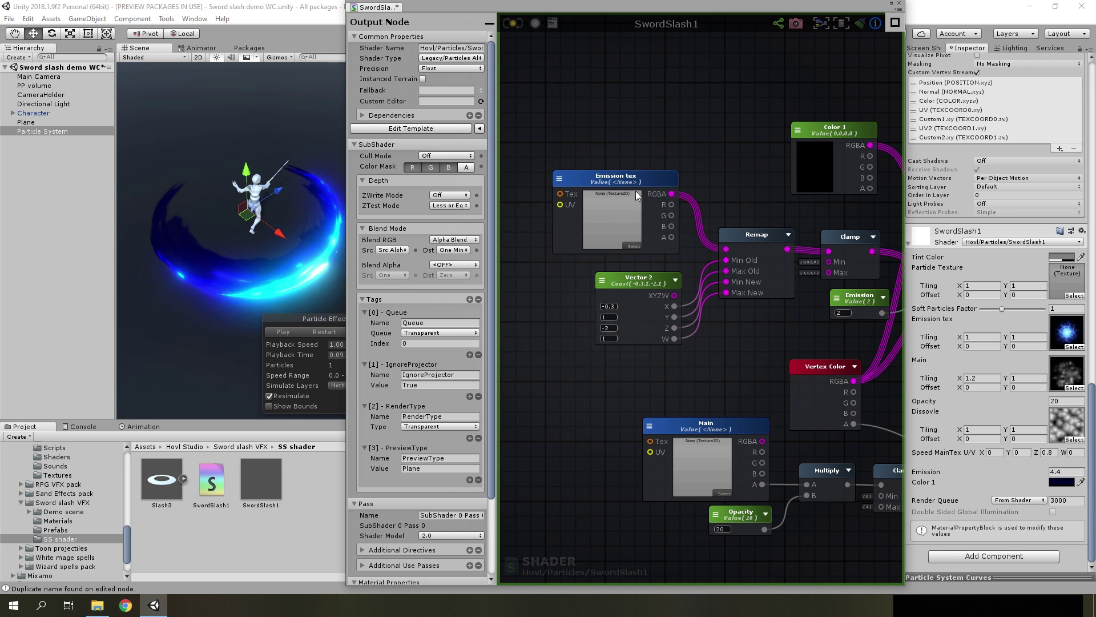
scroll(688, 301, down, 3)
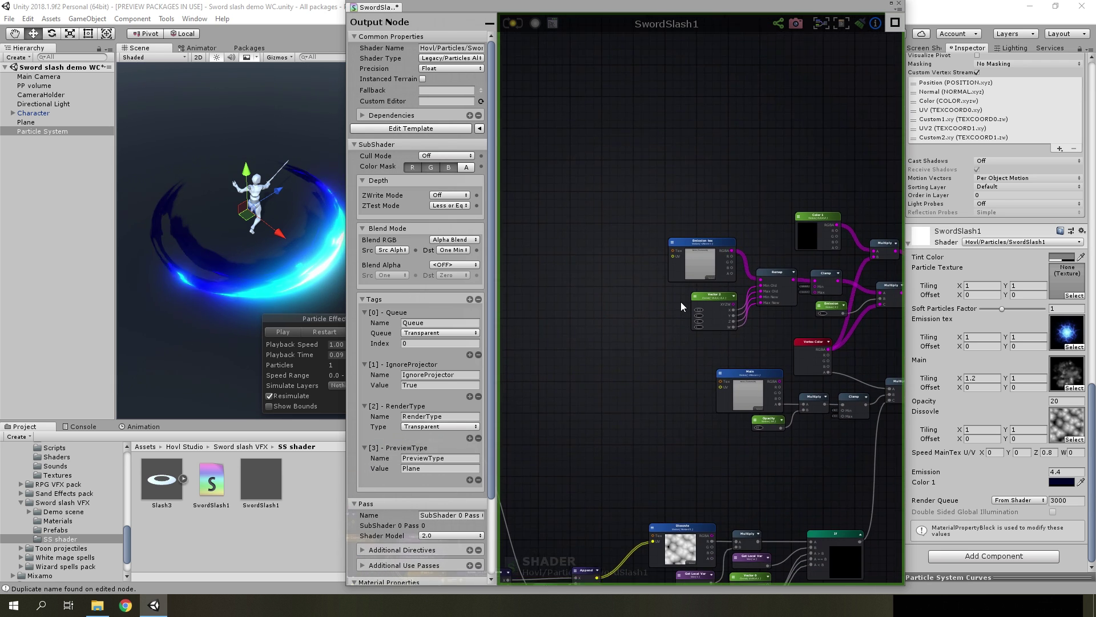
scroll(680, 302, down, 2)
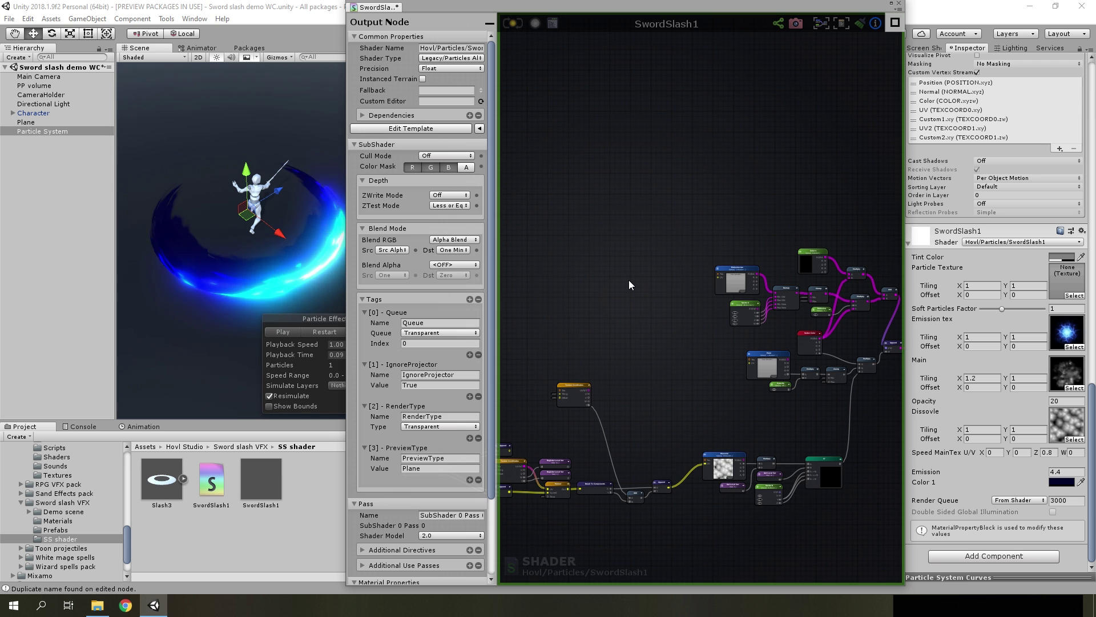
scroll(629, 280, up, 2)
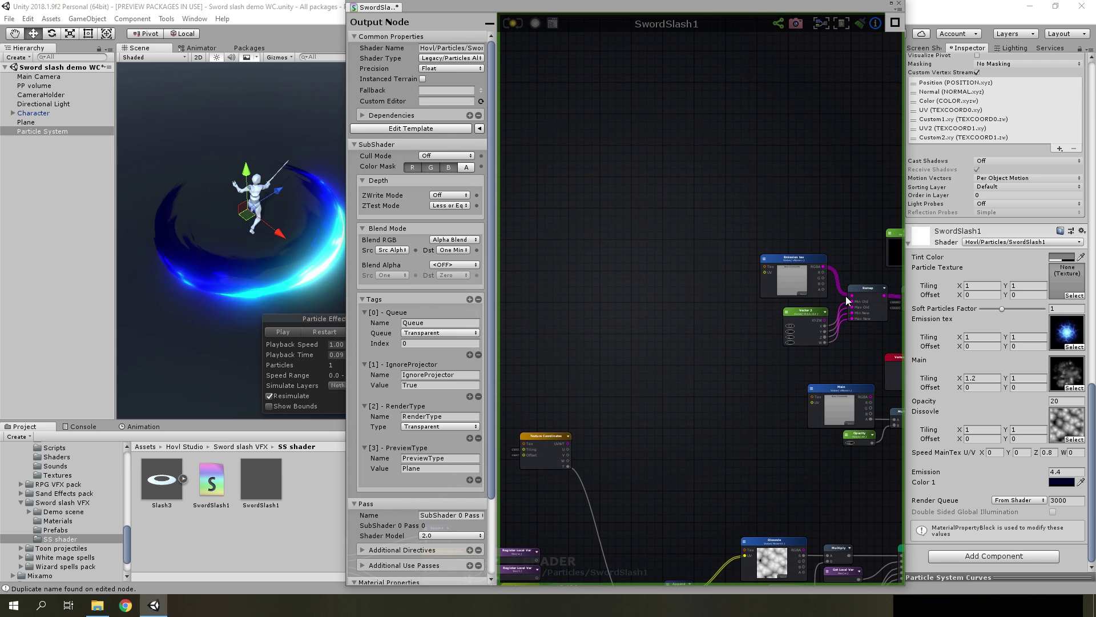
drag(795, 263, 602, 207)
scroll(638, 234, up, 1)
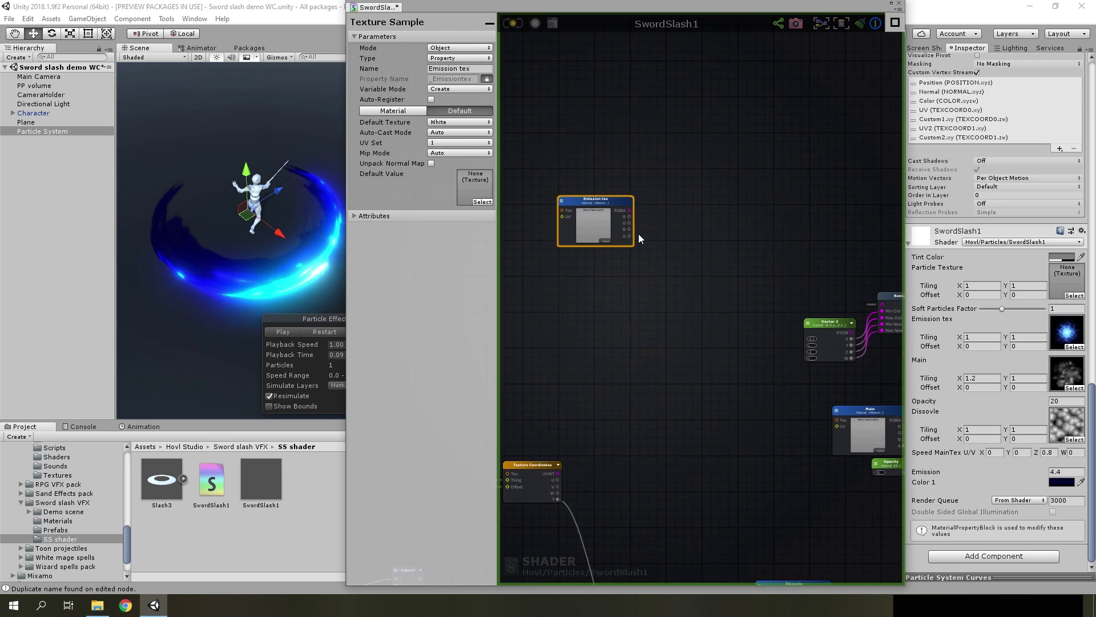
scroll(701, 230, up, 2)
- Create an RGB to HSV node beside Emission tex and feed its RGB input from the texture's RGBA output
right_click(702, 229)
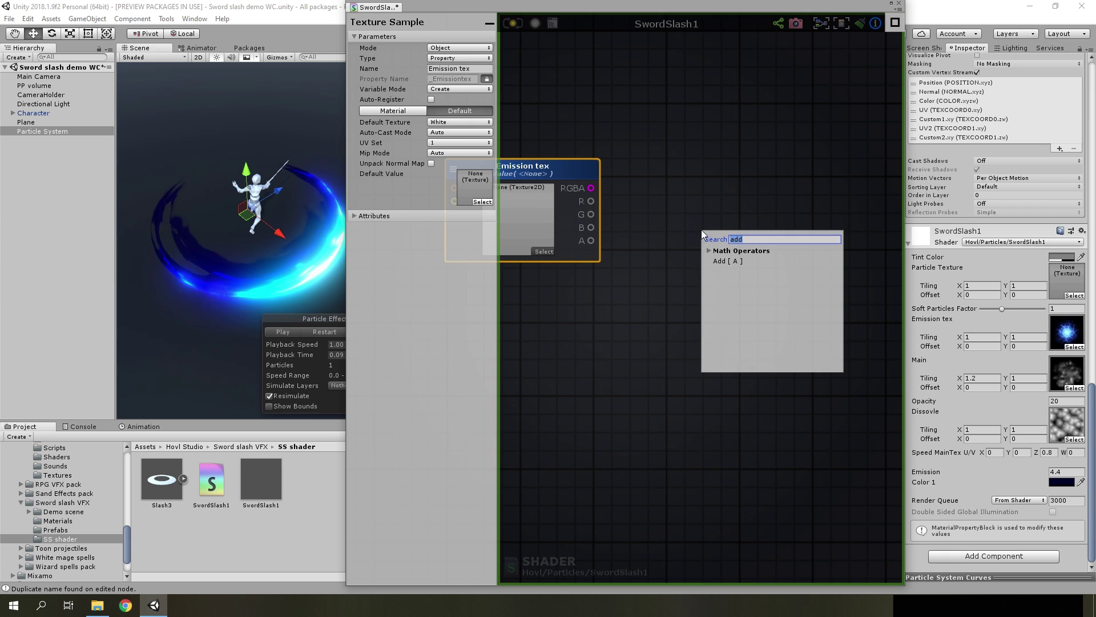
text(rgb)
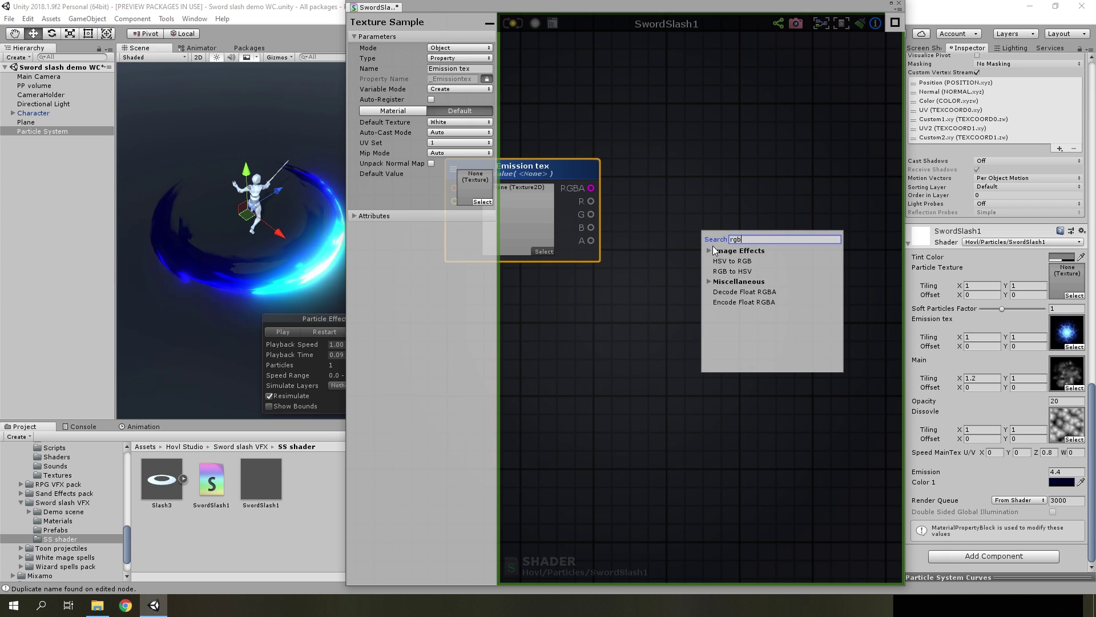
click(741, 272)
drag(692, 221, 694, 223)
drag(719, 237, 673, 202)
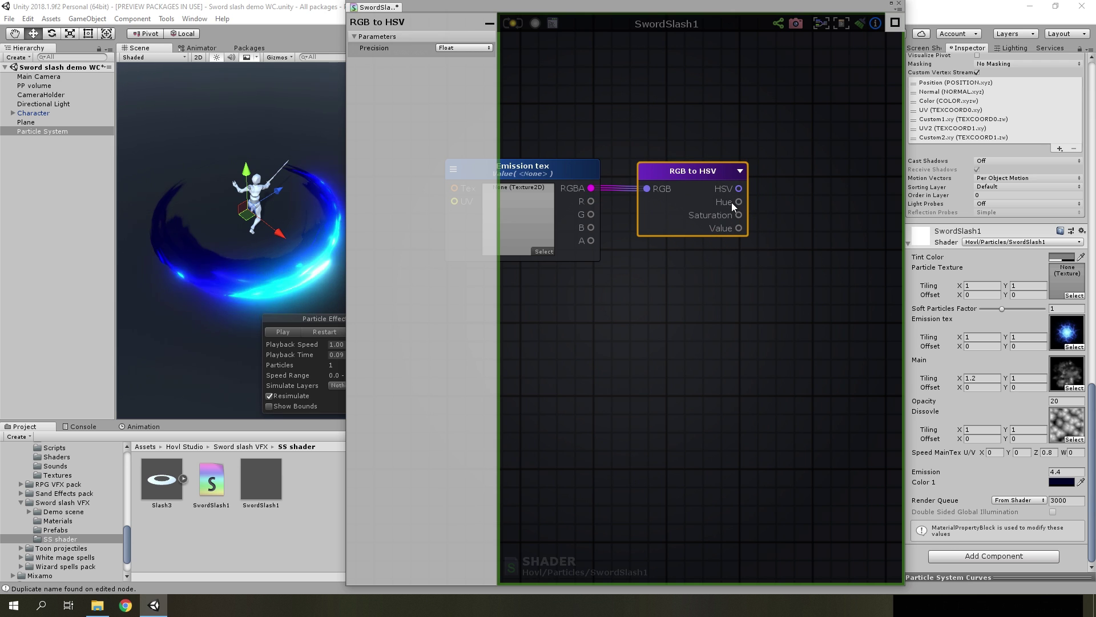
- Create an HSV to RGB node and connect the RGB to HSV node's Saturation and Value outputs to its matching inputs
middle_drag(742, 218, 677, 207)
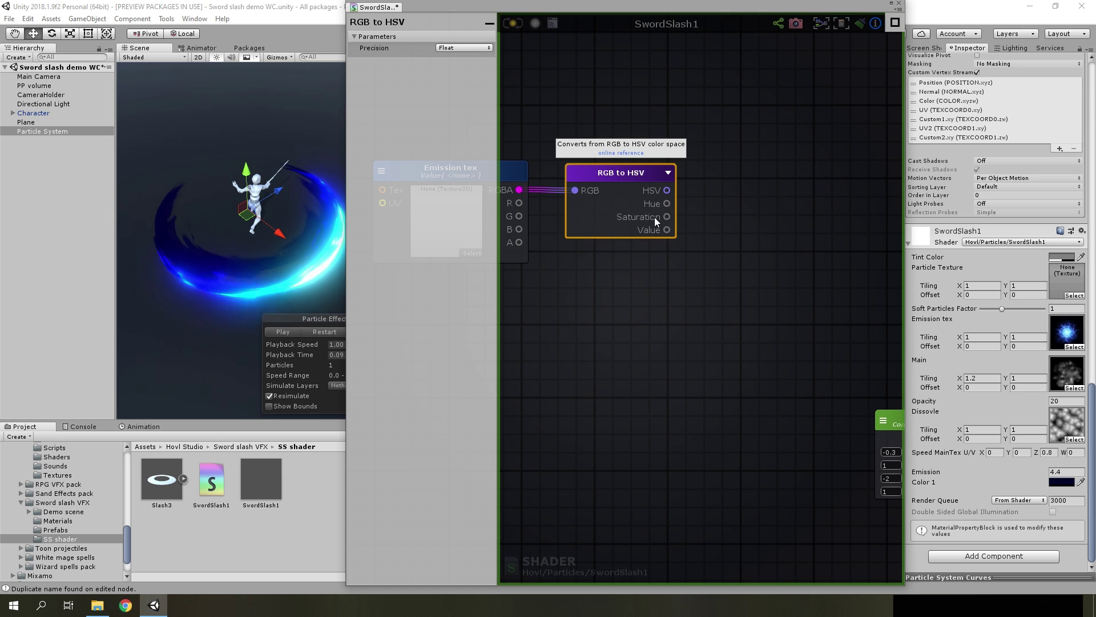
right_click(819, 216)
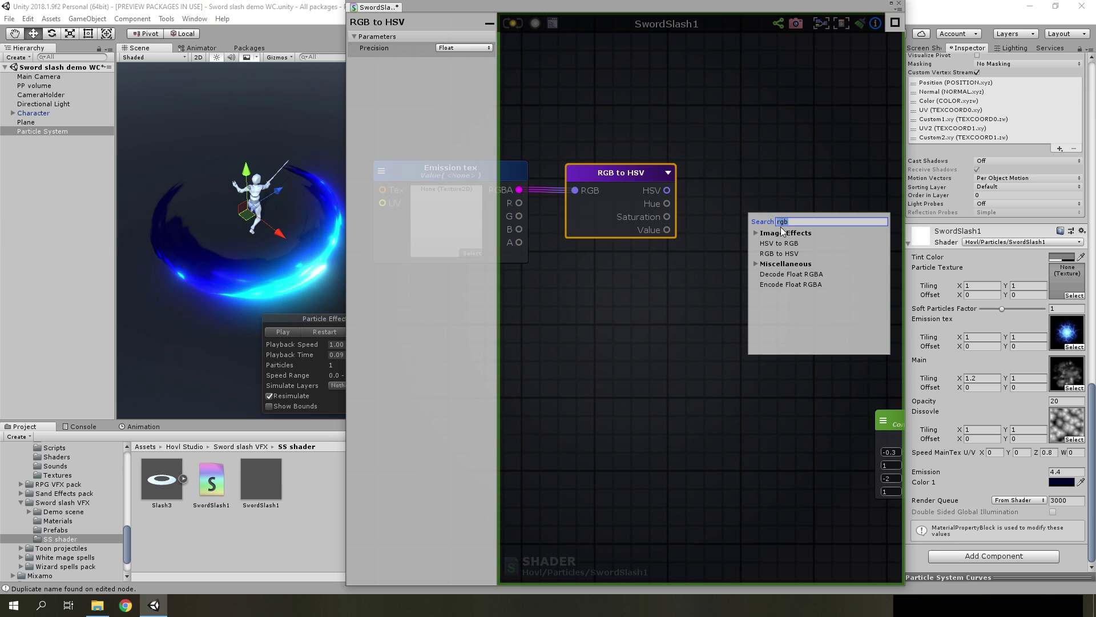
click(780, 247)
drag(852, 240, 777, 198)
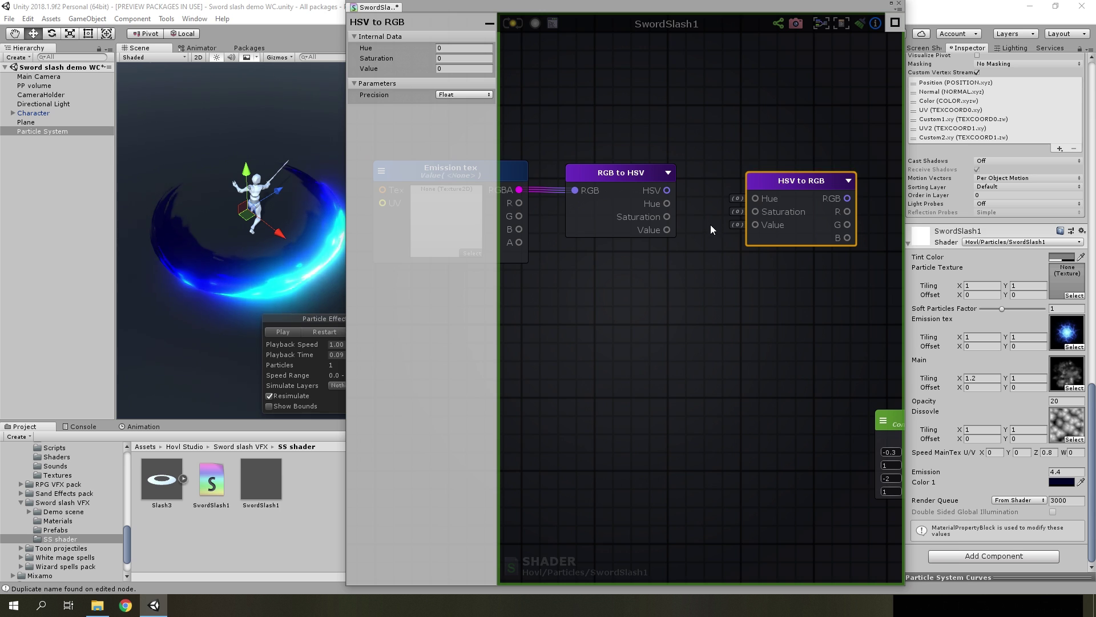
drag(667, 216, 756, 211)
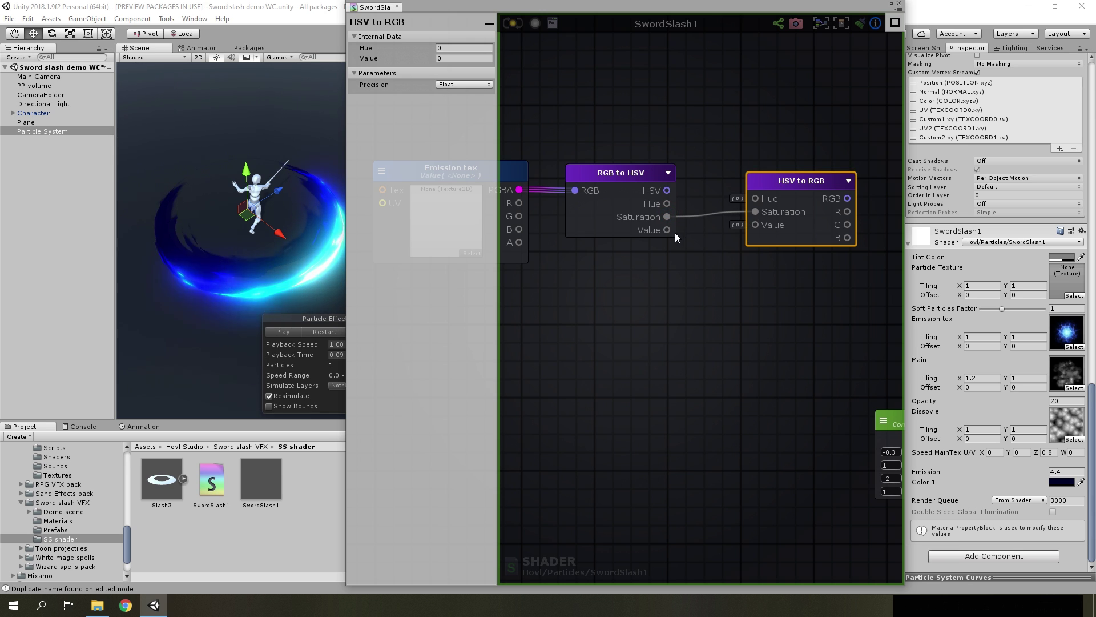
drag(667, 229, 796, 234)
- Insert an Add node between the Hue output of RGB to HSV and the Hue input of HSV to RGB
right_click(687, 274)
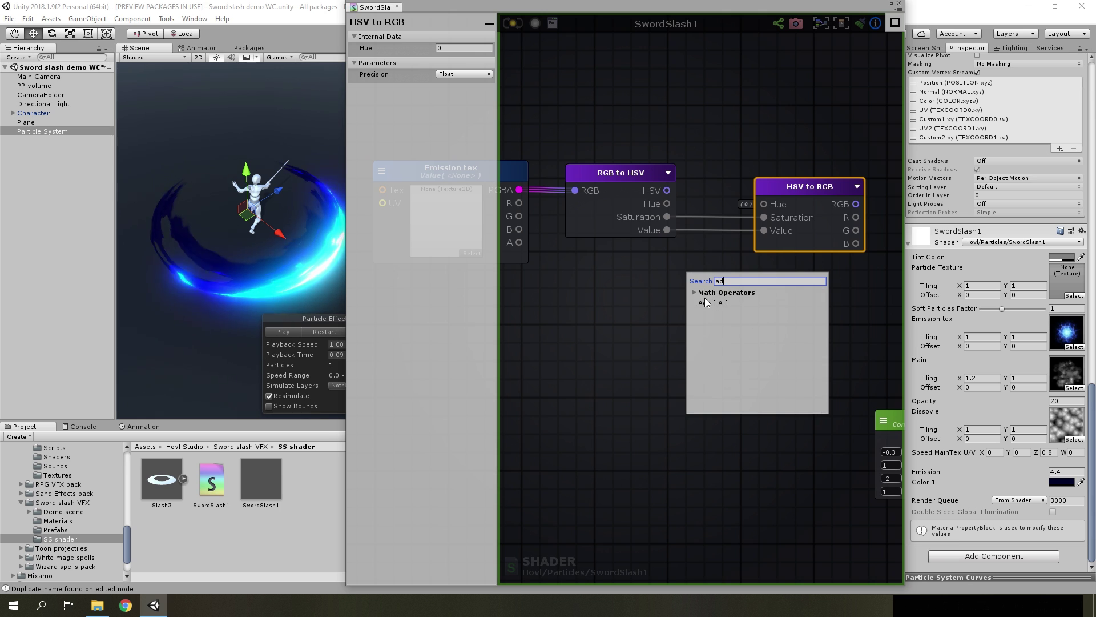
click(706, 302)
drag(667, 203, 721, 290)
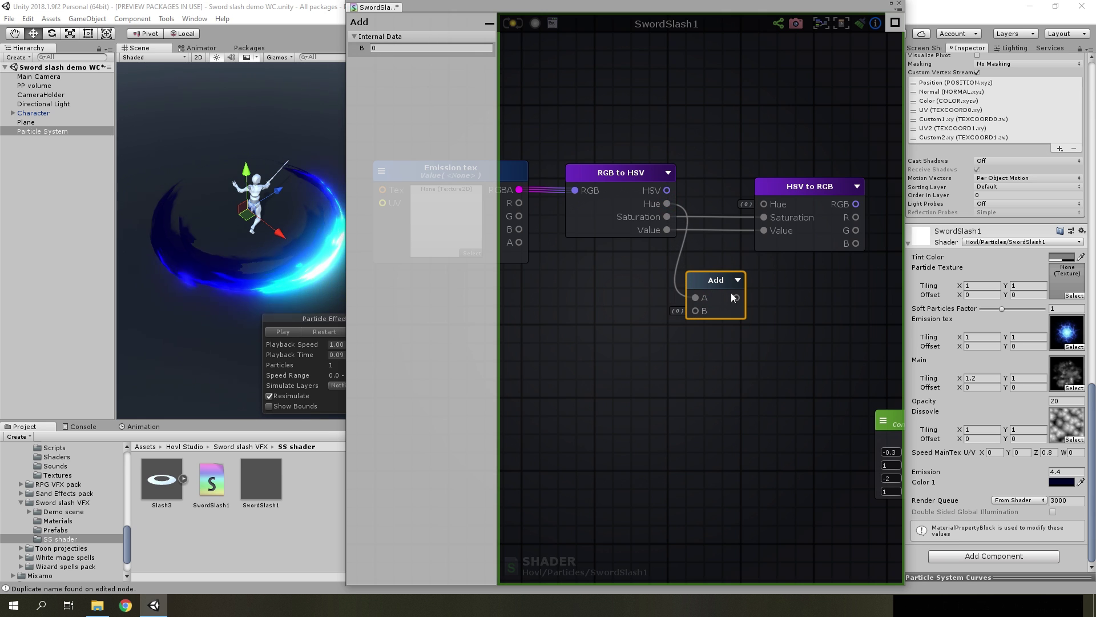
drag(762, 205, 763, 204)
drag(721, 289, 726, 259)
drag(802, 223, 826, 224)
click(734, 255)
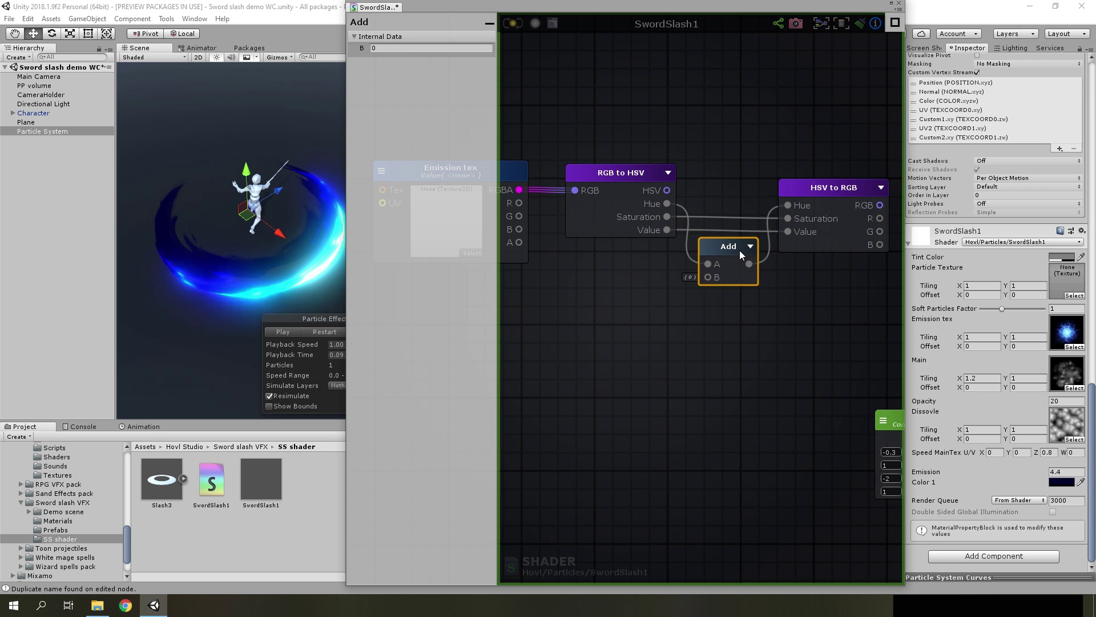
- Connect the Texture Coordinates node's W output to the hue Add node's B input and review the particle system's Custom Data
scroll(719, 308, down, 3)
scroll(625, 350, up, 5)
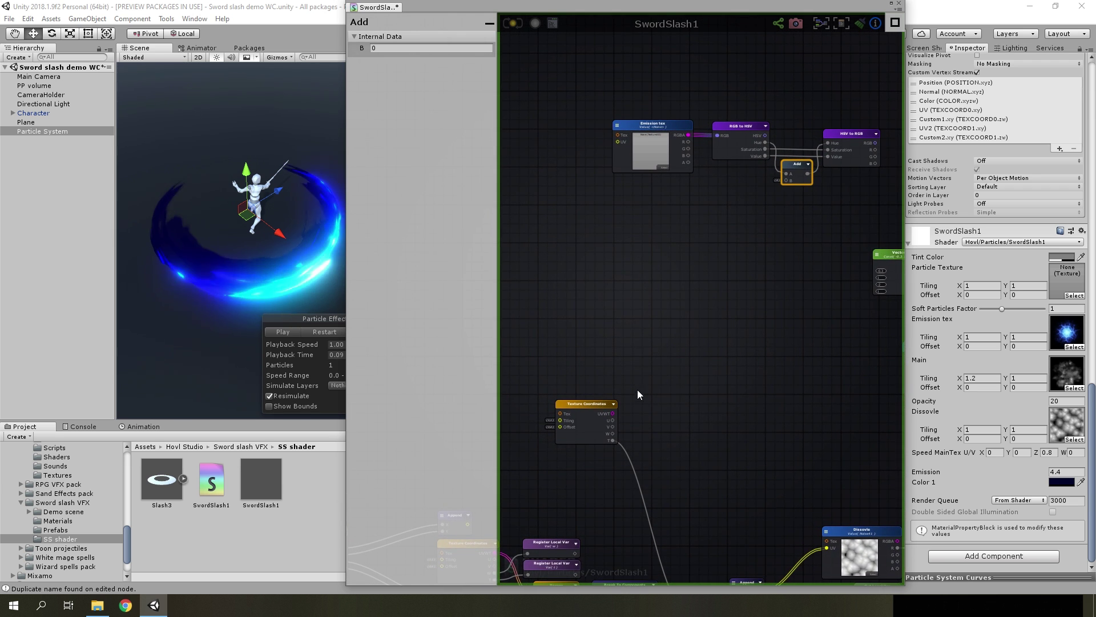
drag(598, 462, 861, 70)
scroll(574, 423, down, 3)
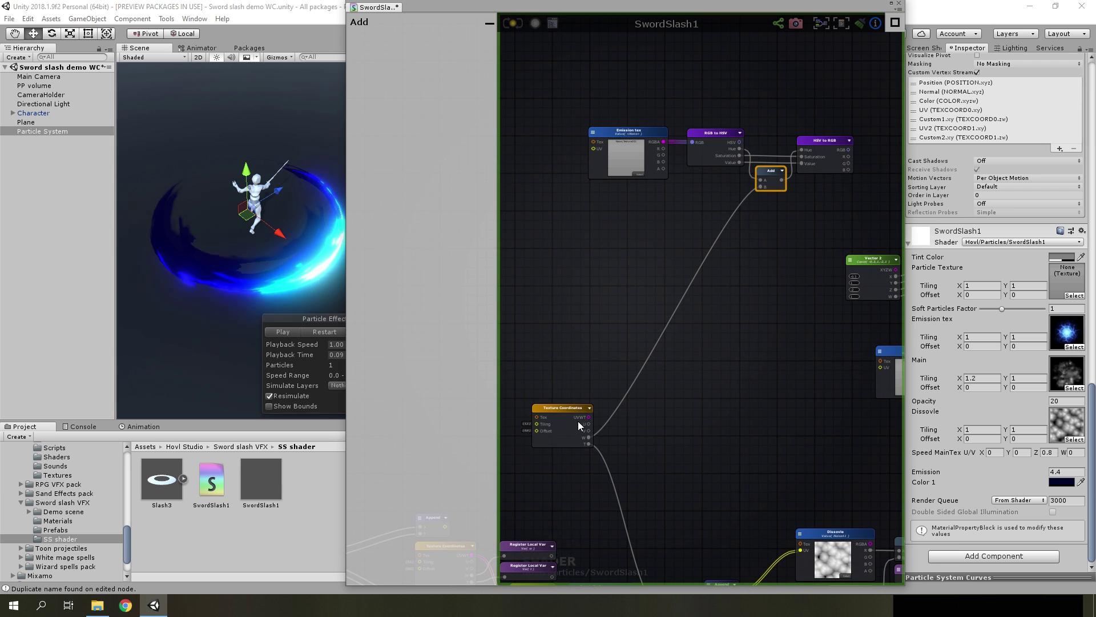
scroll(581, 442, up, 4)
scroll(667, 383, down, 4)
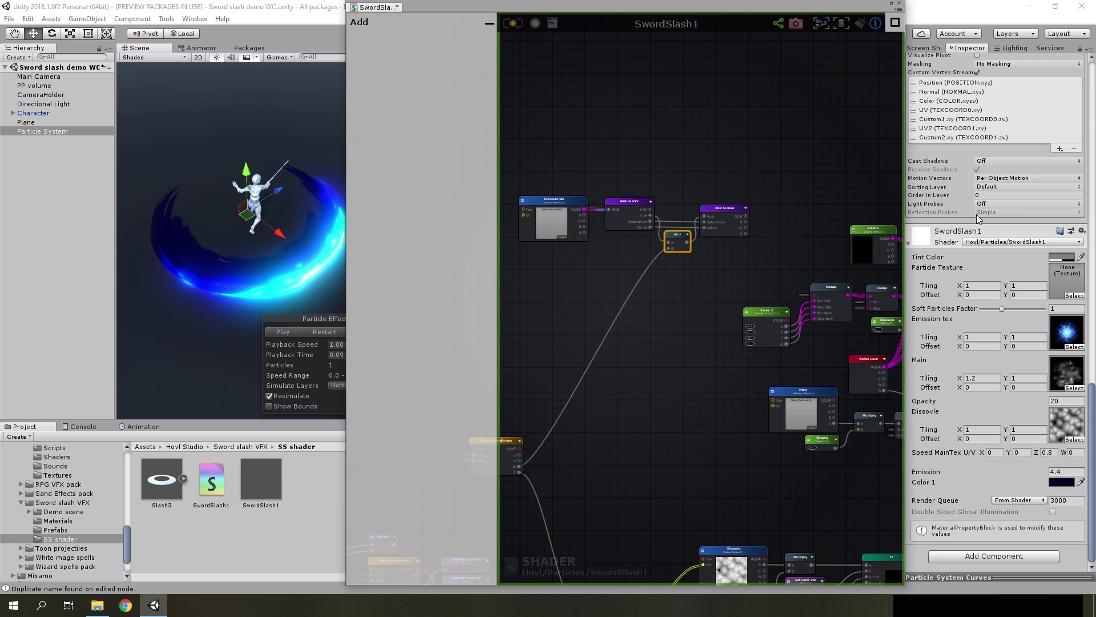
scroll(994, 251, up, 10)
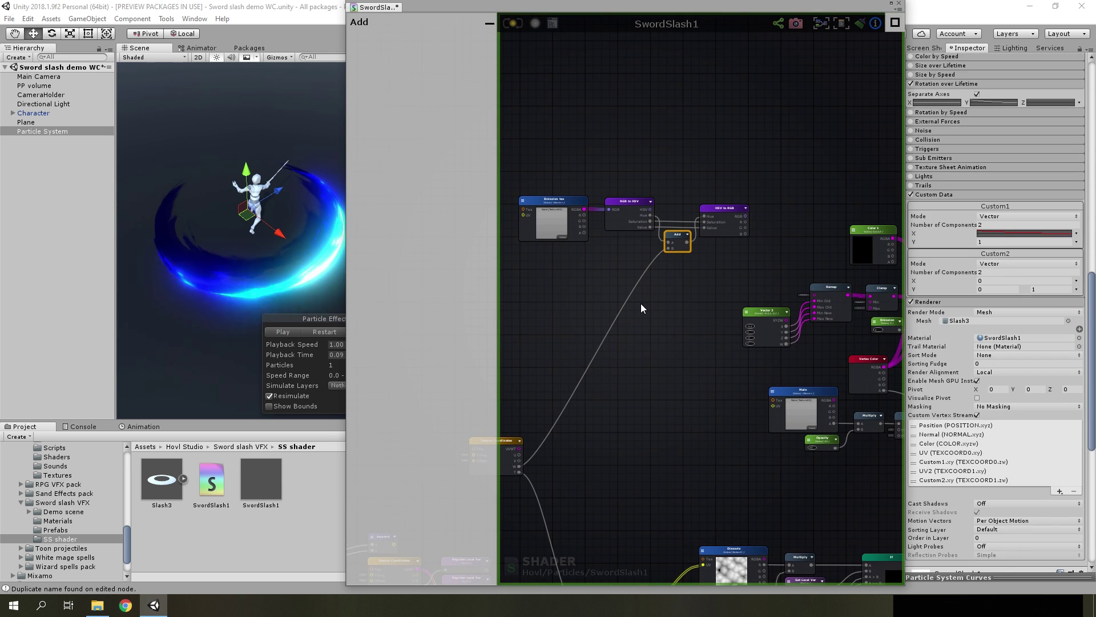
- Create a Desaturate node and feed its RGB input from the HSV to RGB node's RGB output
scroll(688, 294, up, 5)
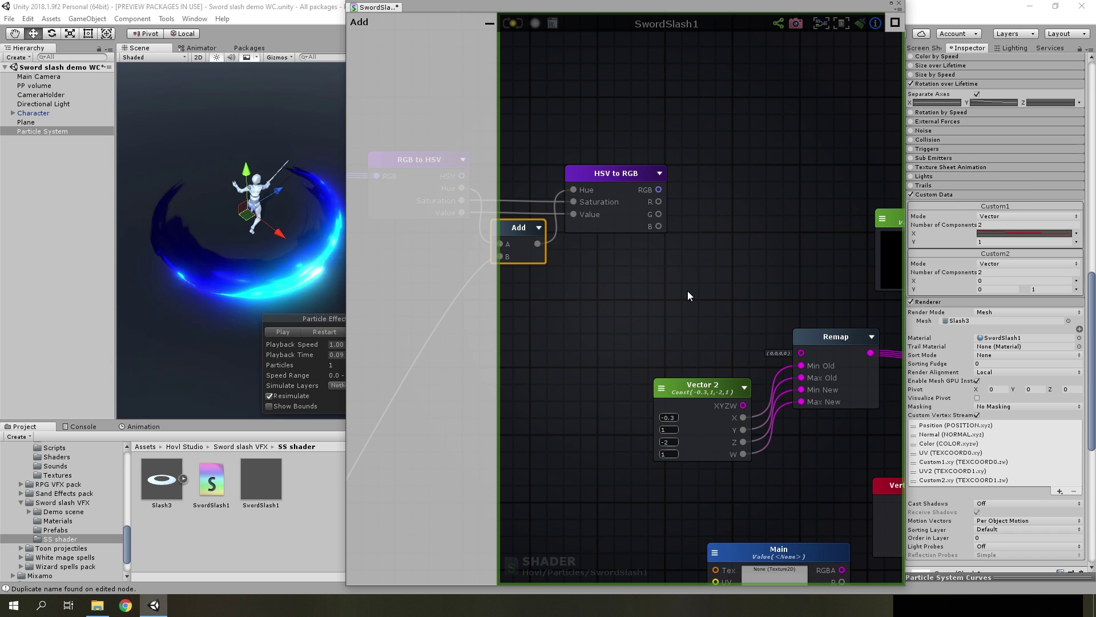
scroll(702, 293, down, 2)
scroll(697, 274, up, 3)
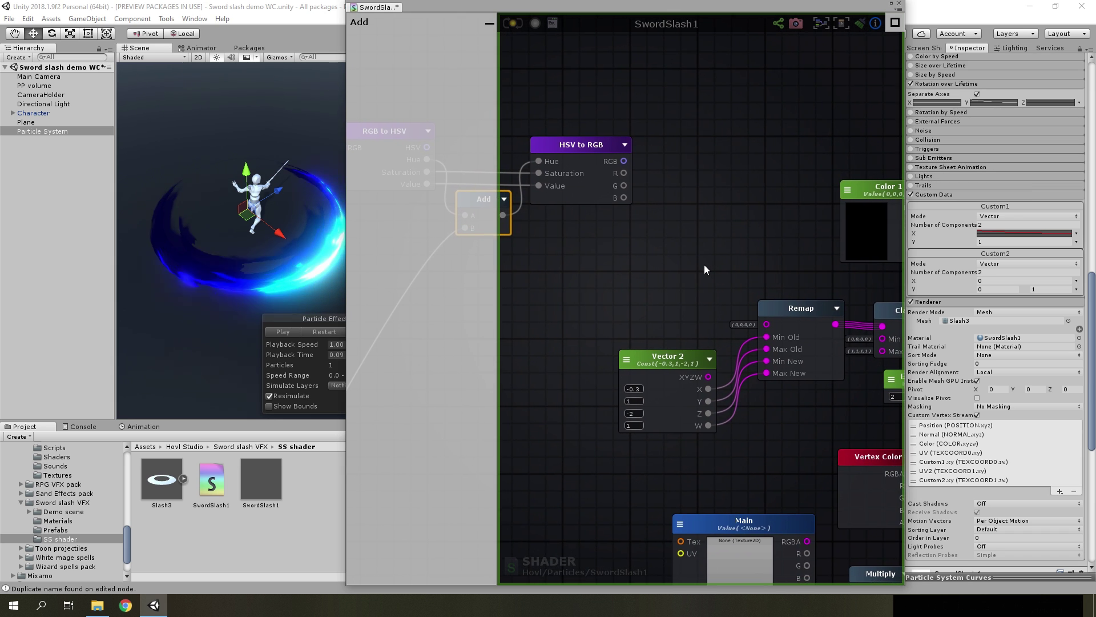
right_click(708, 235)
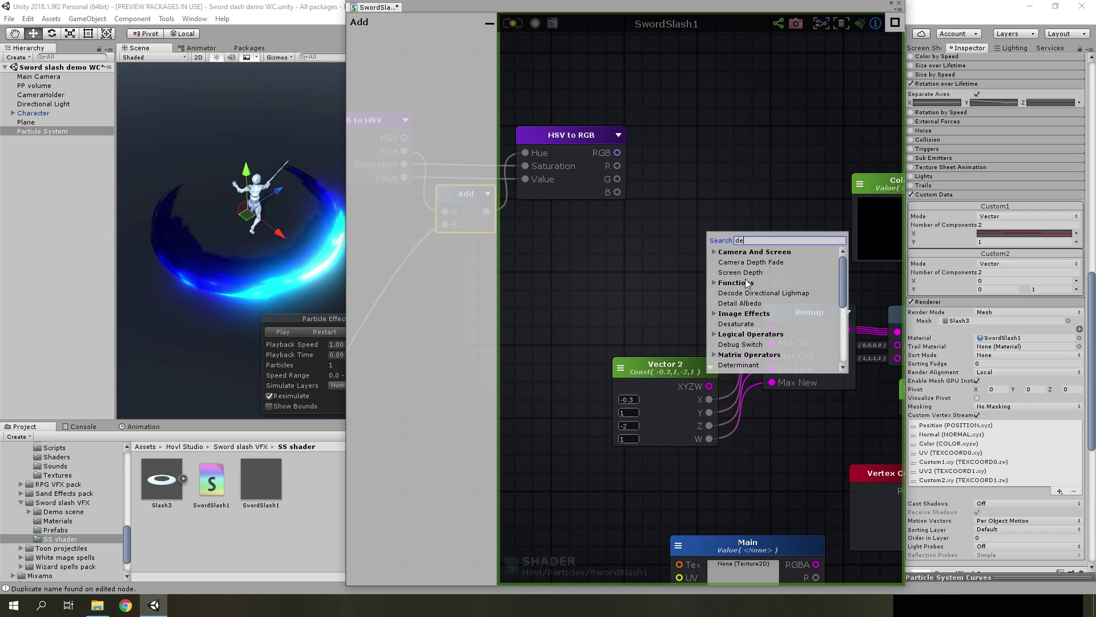
click(745, 263)
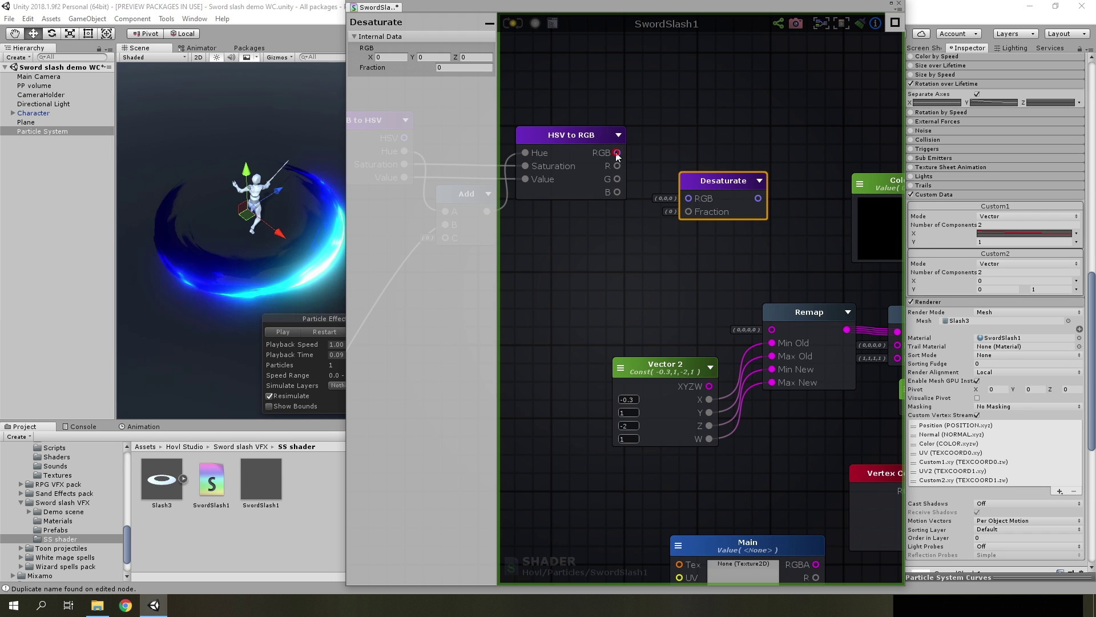
- Create a Float node near the Desaturate node and set its type to Property
right_click(607, 272)
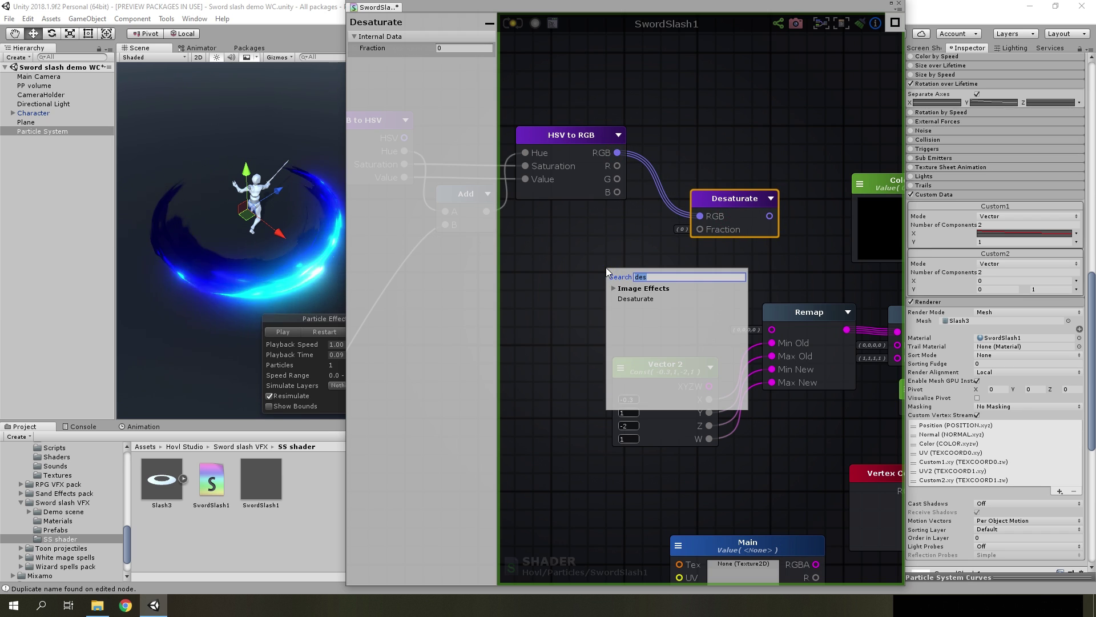
click(633, 300)
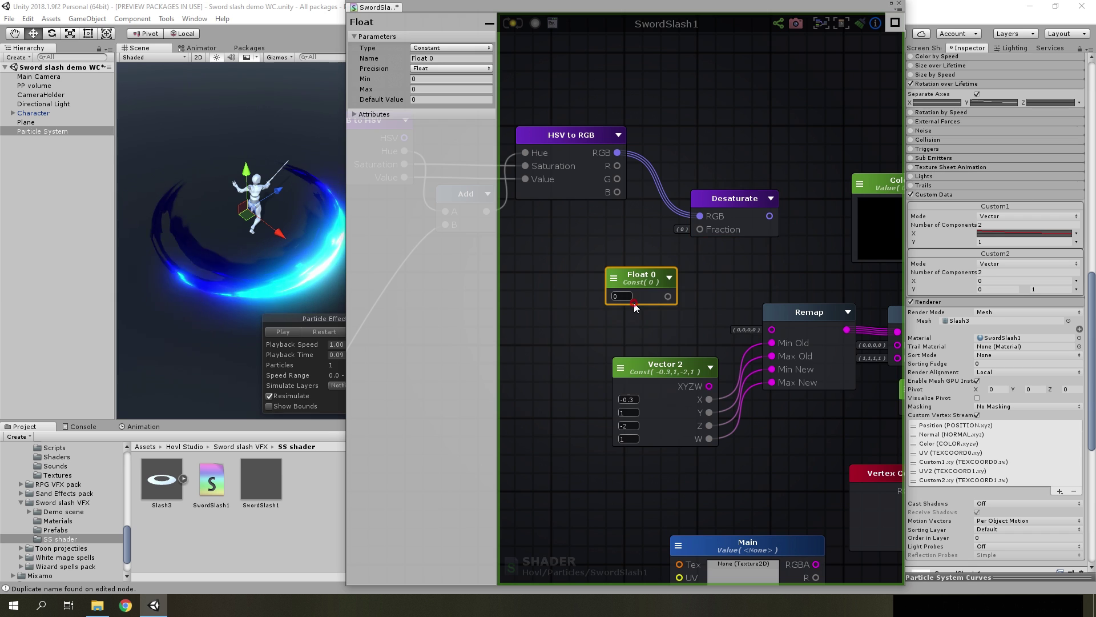
click(439, 50)
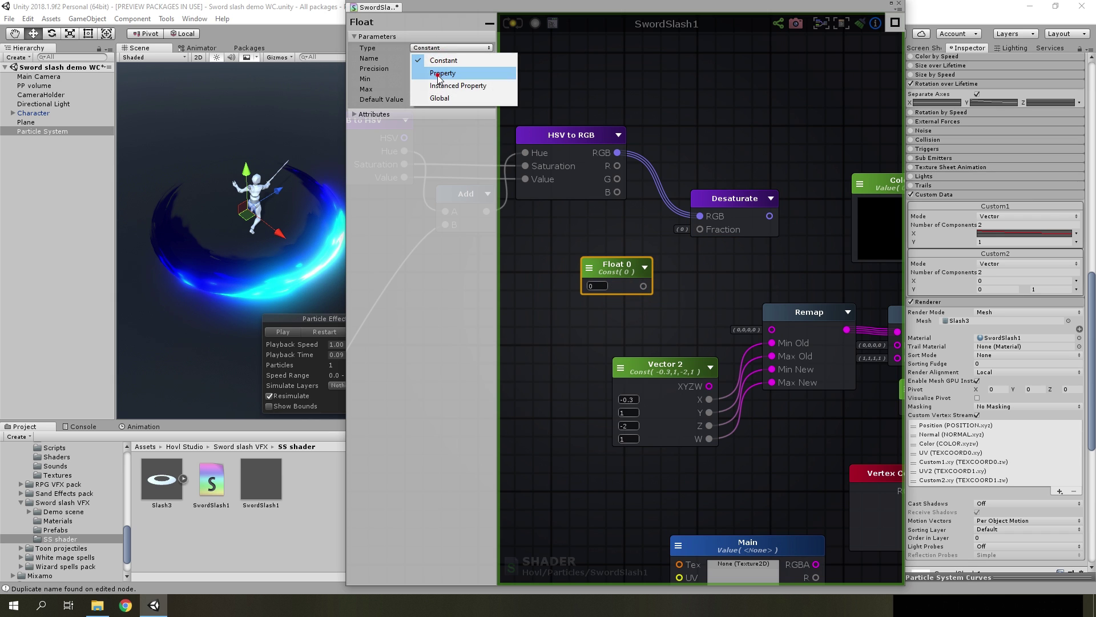
click(439, 63)
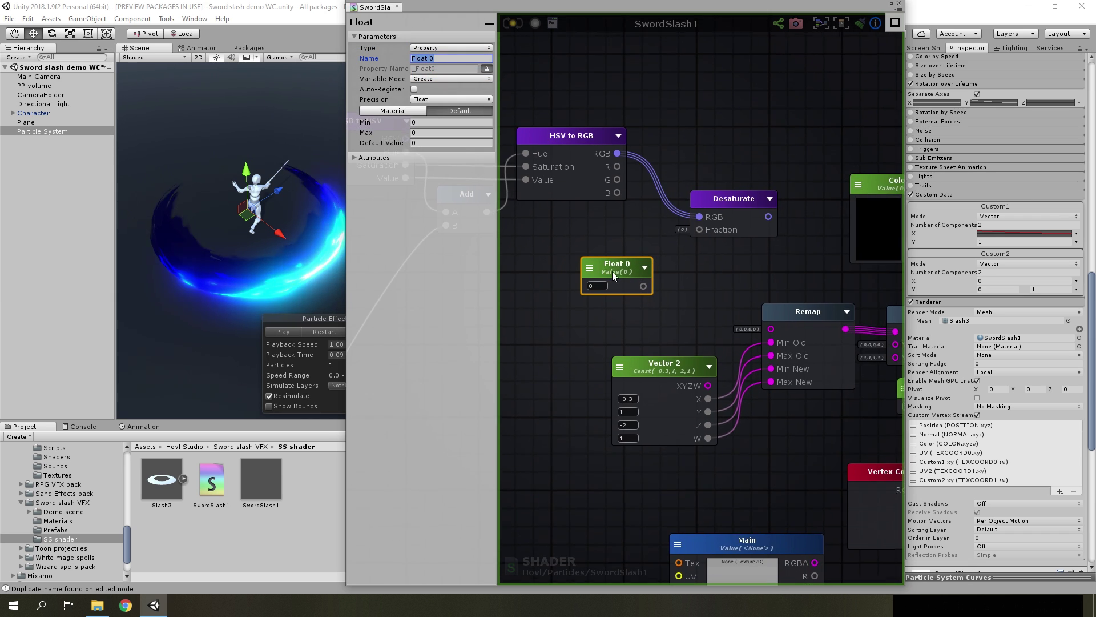
- Move the new float property closer to the Desaturate node and rename it Desaturation
drag(625, 272, 612, 236)
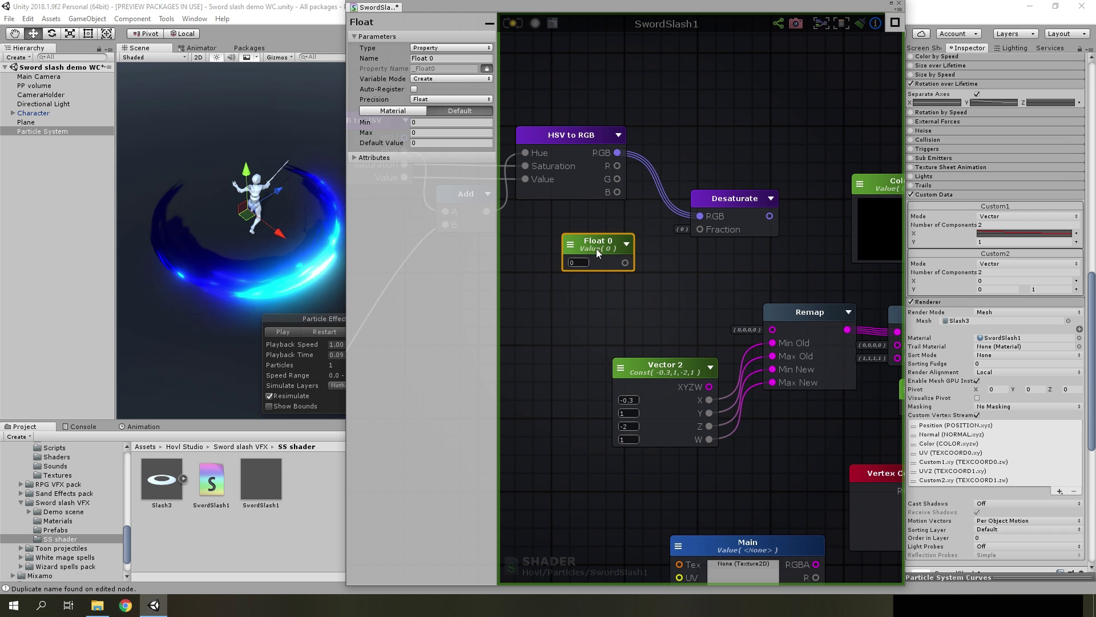
scroll(1022, 371, down, 10)
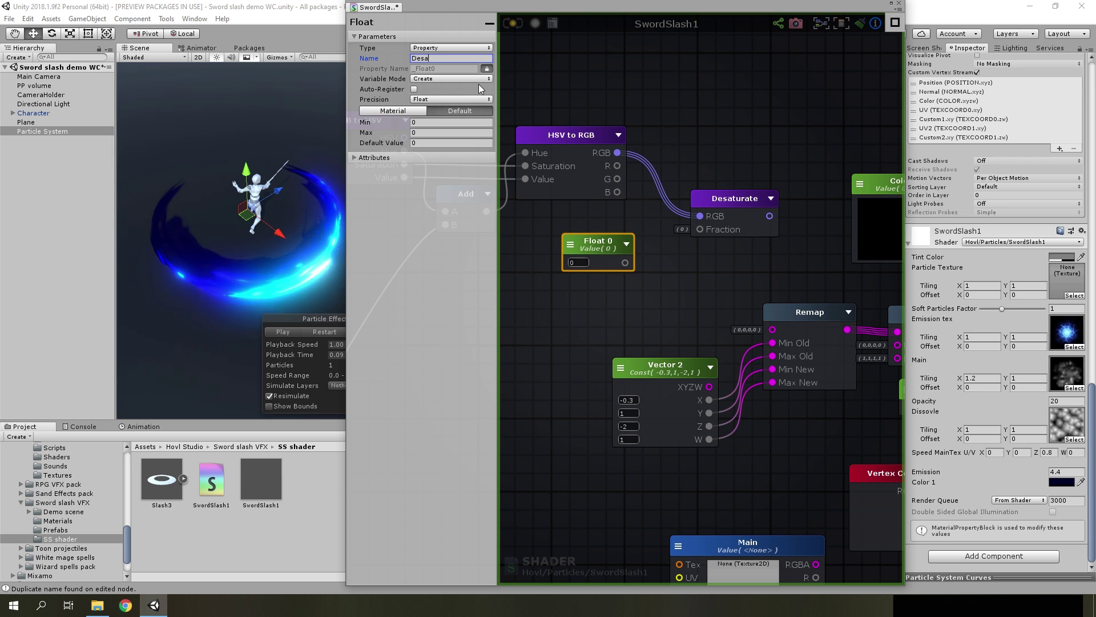
text(ration)
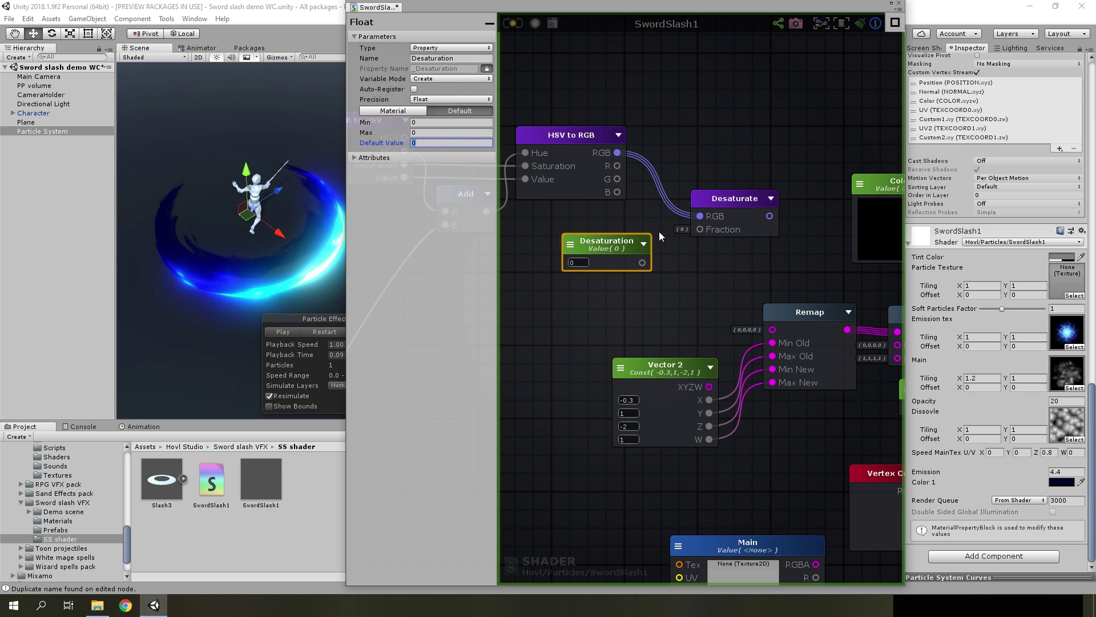
- Connect the Desaturation float to the Desaturate node's Fraction input and the Desaturate output to the Remap node's value input
click(717, 282)
drag(628, 248, 595, 225)
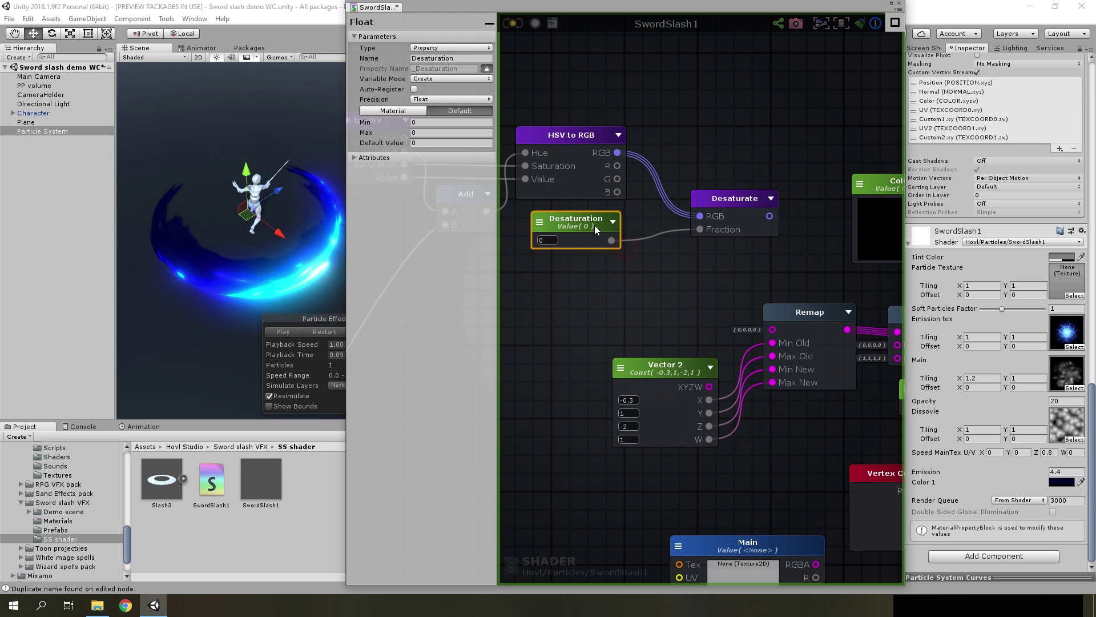
middle_drag(714, 259, 602, 254)
drag(658, 213, 661, 325)
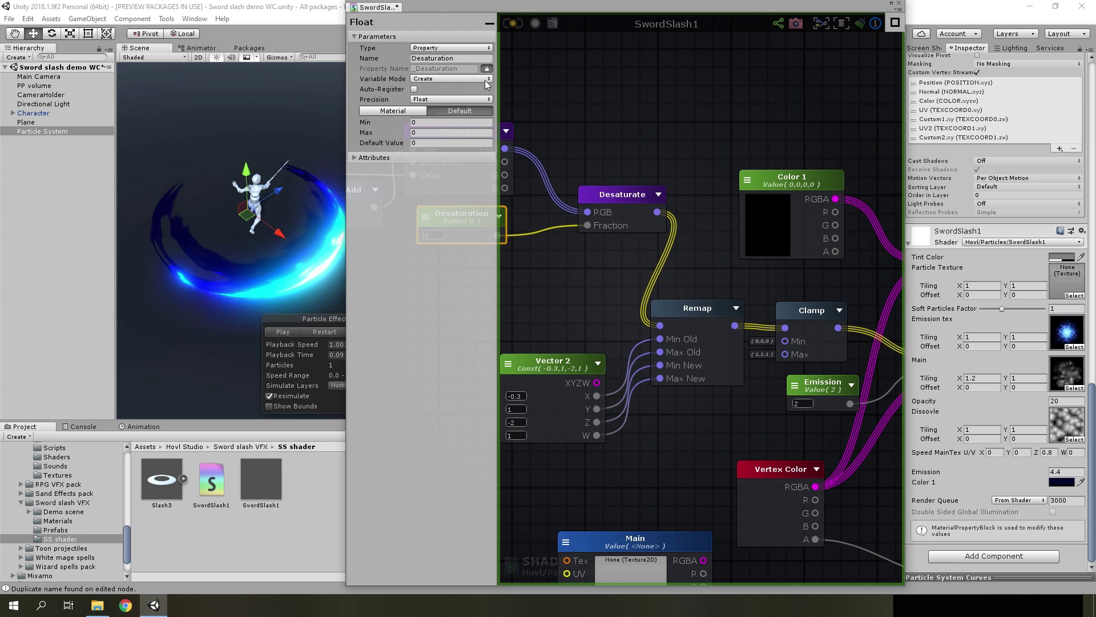
- Test the hue shift by raising the particle system's Custom2 X value, and reset it to 0
scroll(1016, 296, up, 5)
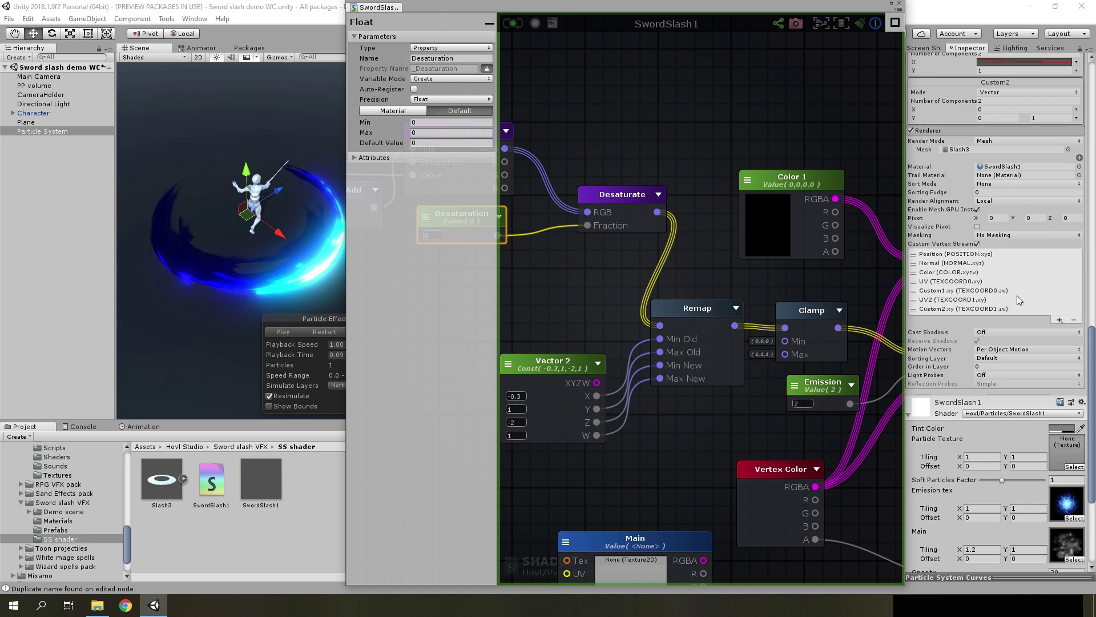
mouse_move(972, 177)
mouse_down()
mouse_move(997, 179)
mouse_move(988, 181)
mouse_up()
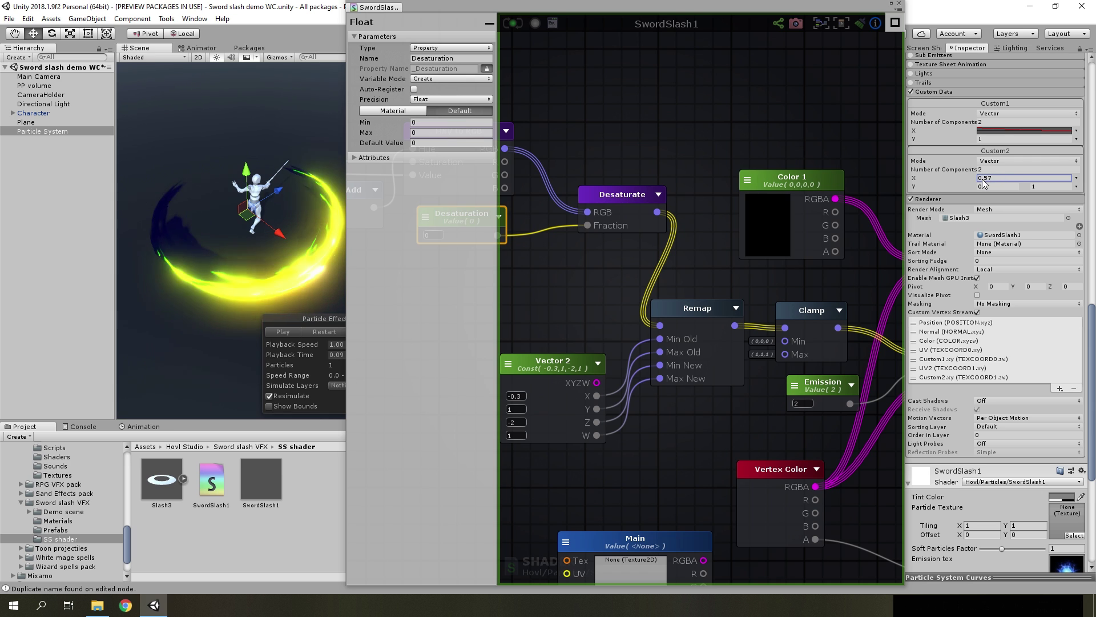
click(1000, 178)
text(0)
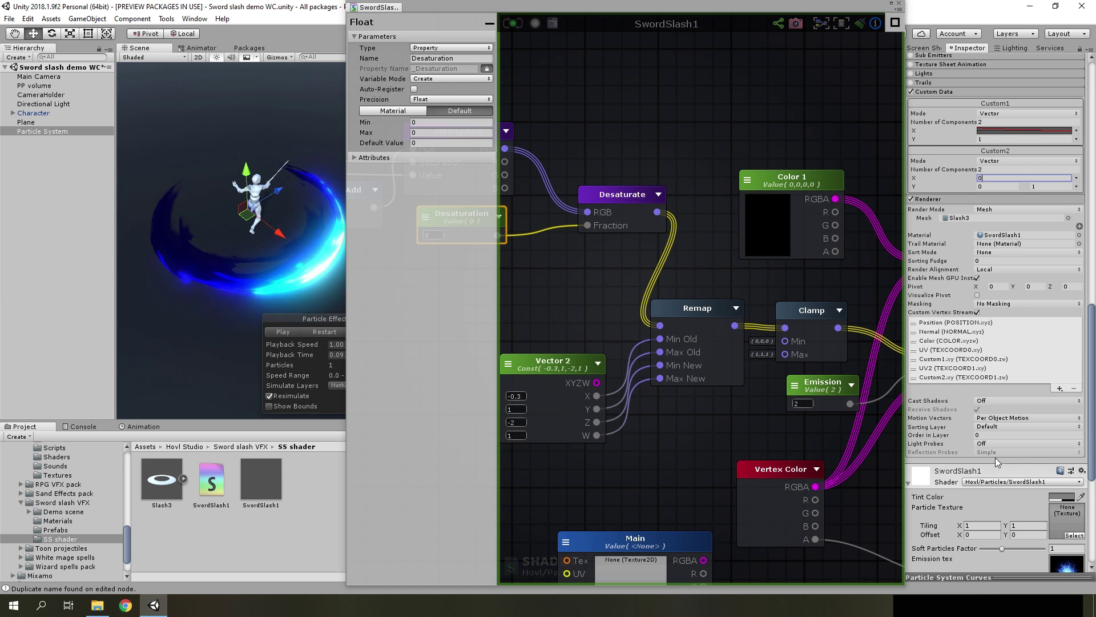
- Replay the slash particle effect and scrub its playback time to 0.15 to examine how it dissolves
scroll(1013, 457, down, 7)
scroll(1020, 416, up, 12)
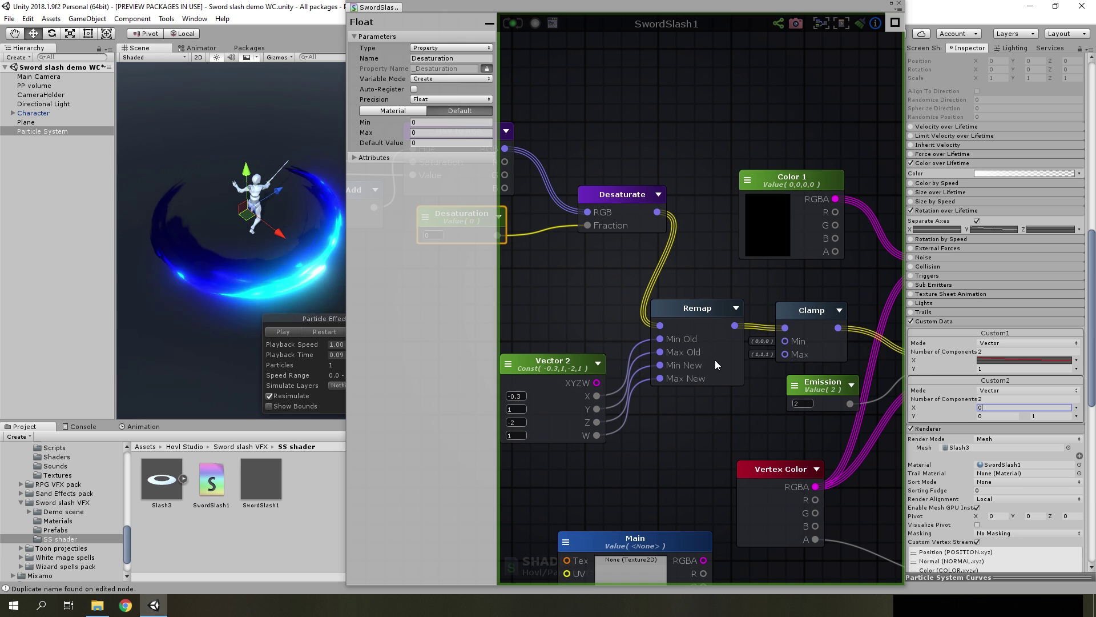
scroll(757, 314, down, 6)
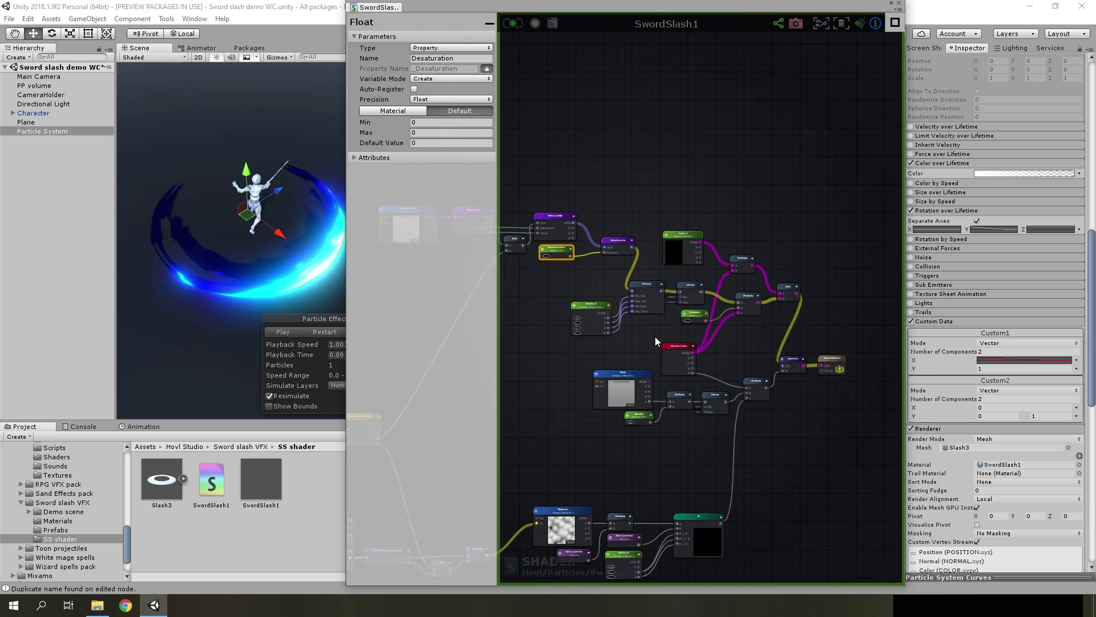
click(330, 333)
click(326, 332)
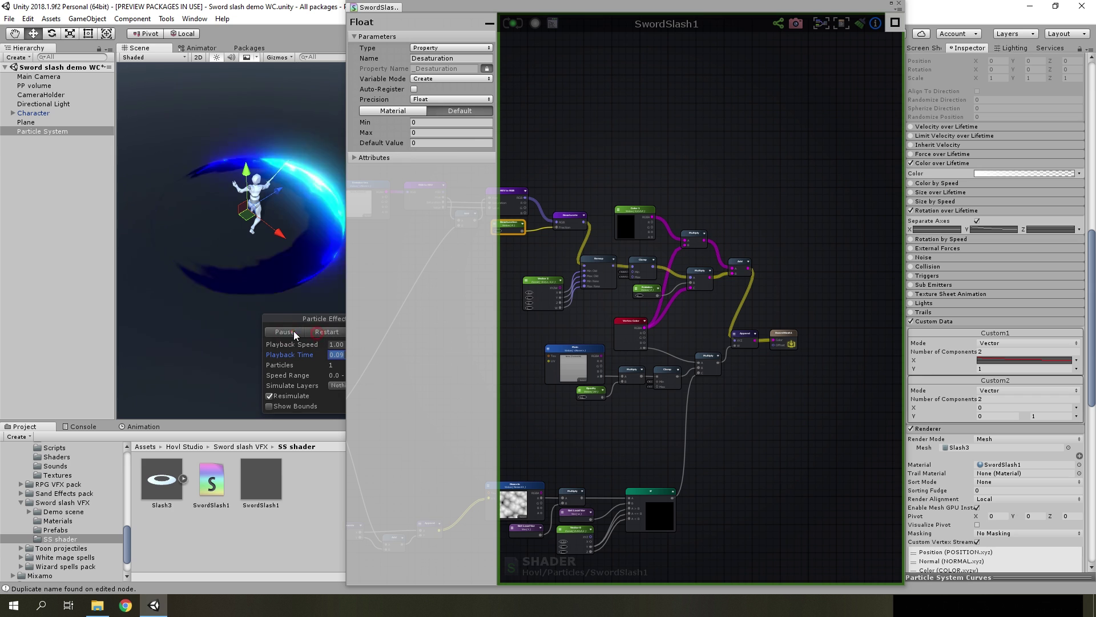
mouse_move(326, 355)
mouse_down()
mouse_move(290, 363)
mouse_move(305, 361)
mouse_up()
- Test the SwordSlash1 material's Dissovle tiling with Y at 2, and with X at 2 after reverting Y
scroll(1025, 400, down, 10)
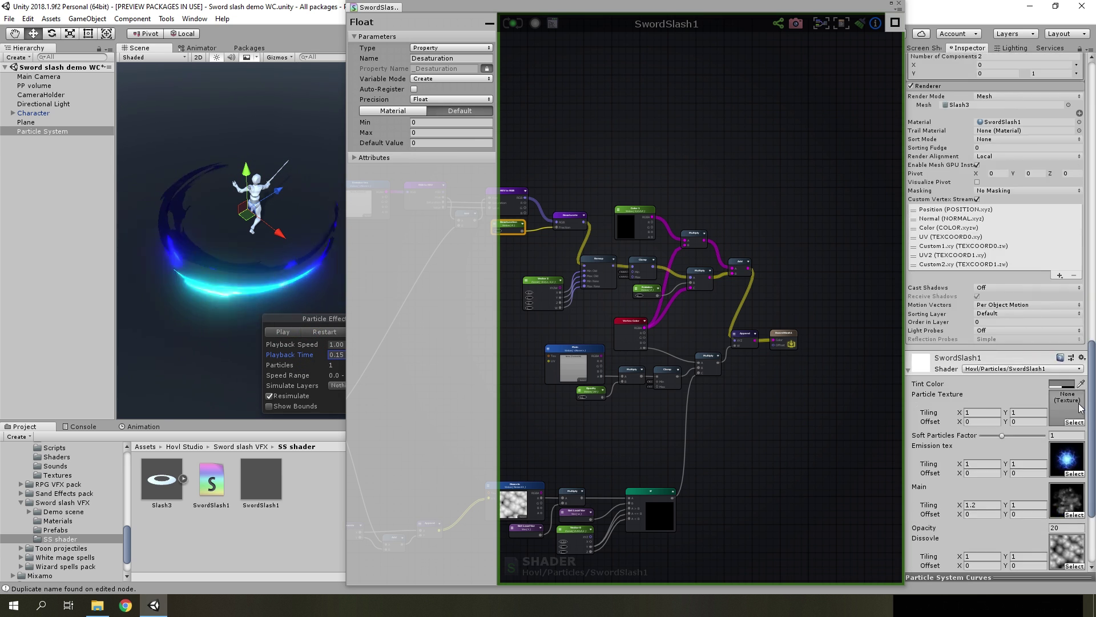
click(1033, 420)
text(2)
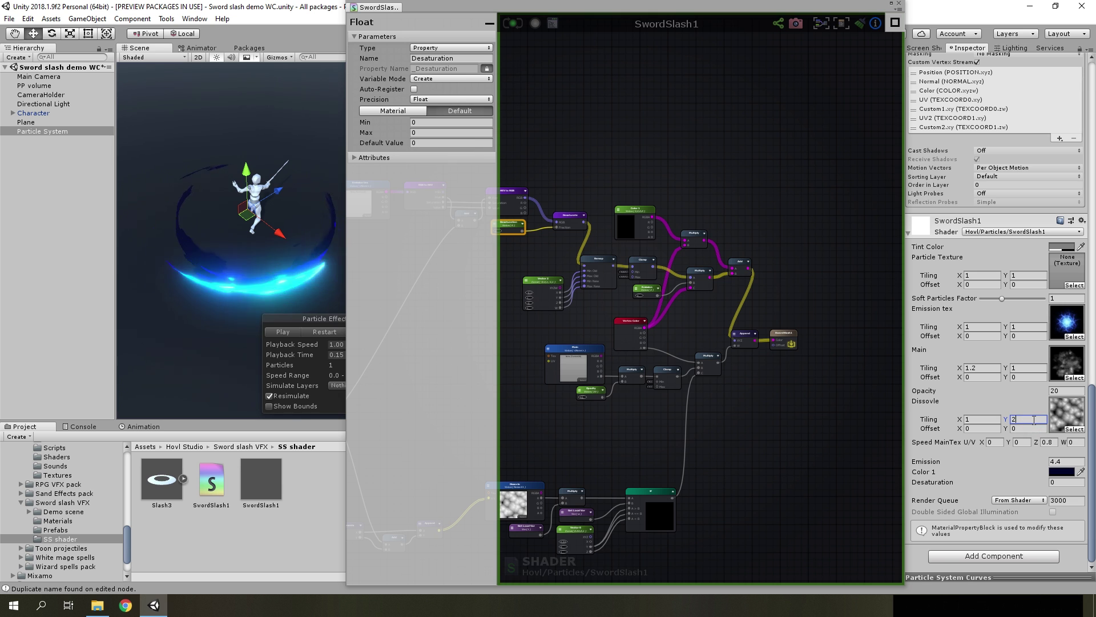
key(Escape)
click(982, 419)
text(2)
- Set the Reference of the Texture Coordinates node feeding the Panner to Dissovle and update the shader
middle_drag(517, 392, 835, 271)
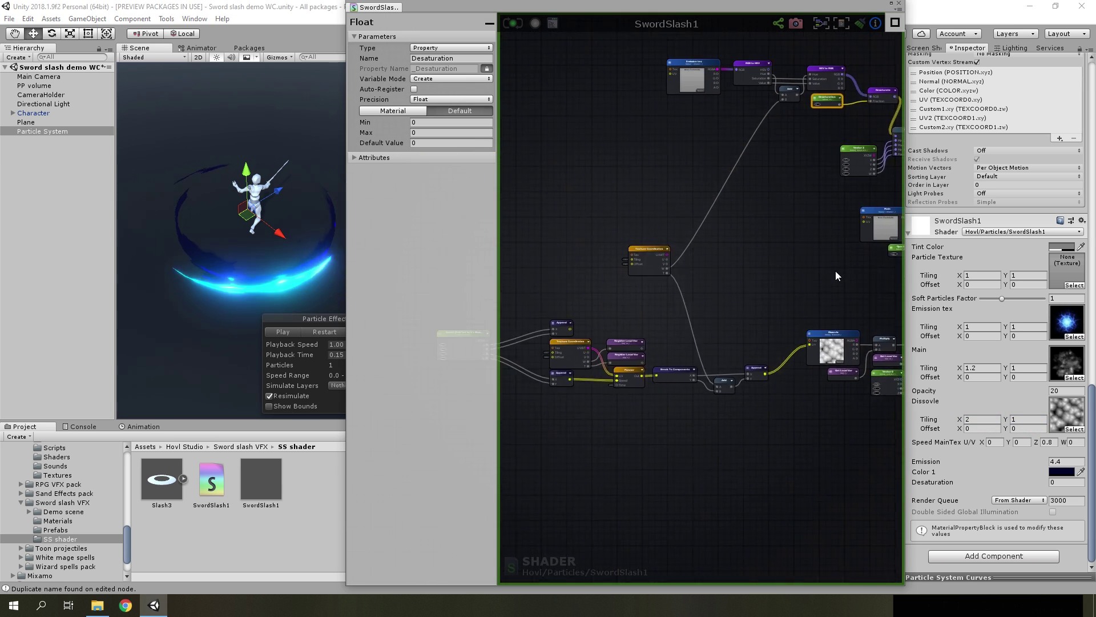
scroll(656, 349, up, 4)
middle_drag(550, 351, 669, 328)
click(664, 308)
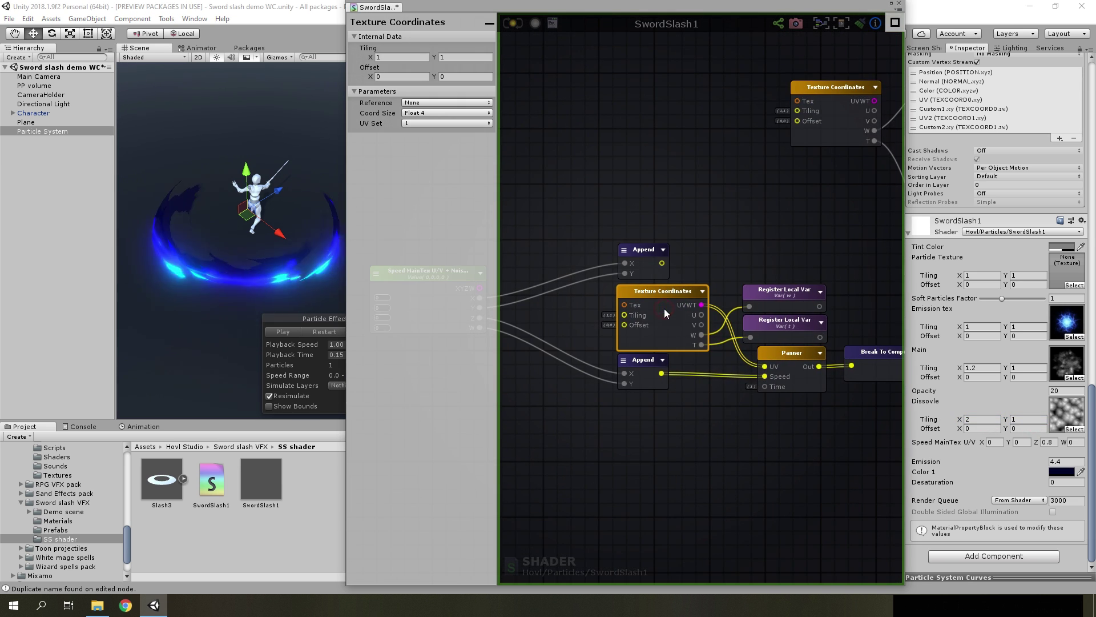
click(426, 103)
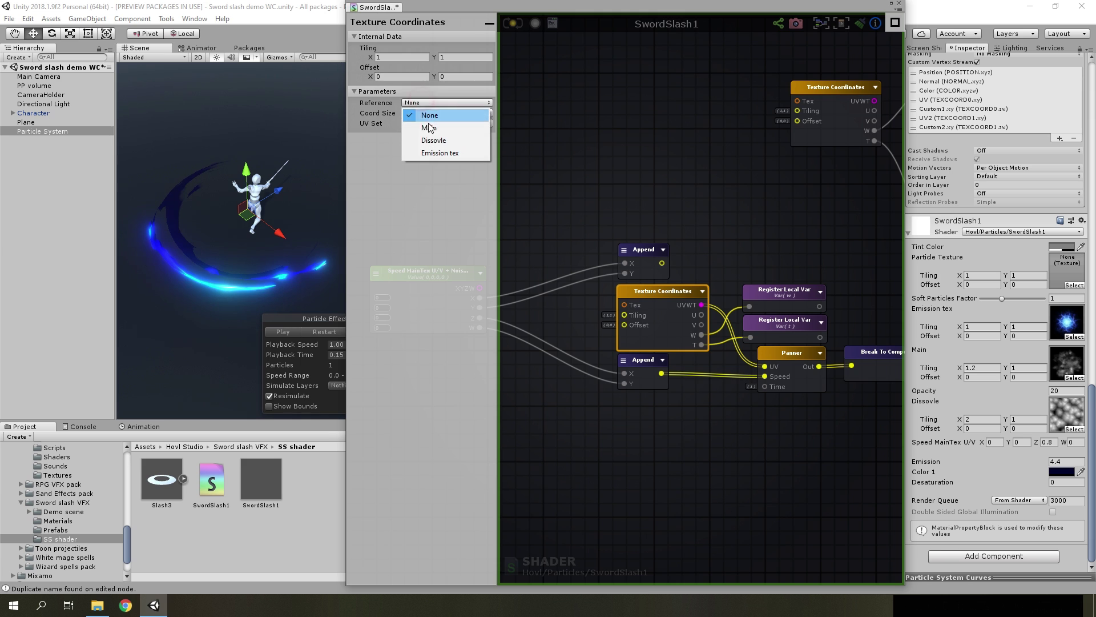
click(434, 141)
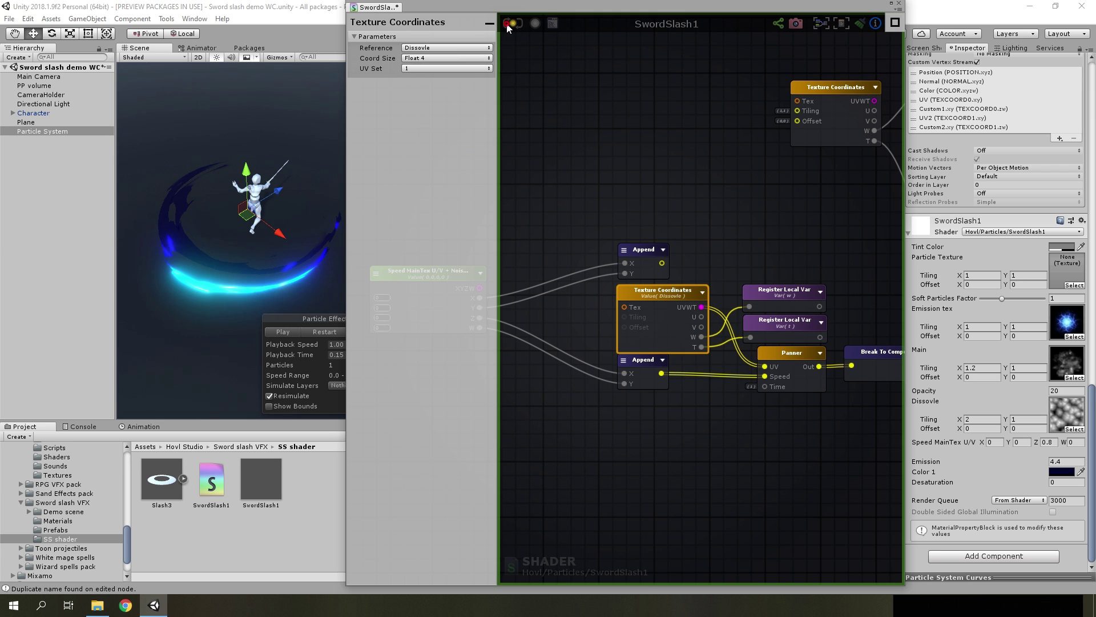
click(511, 23)
- Set the material's Dissovle tiling to X 1 and Y 2, and replay the slash effect
click(982, 419)
text(1)
click(1025, 419)
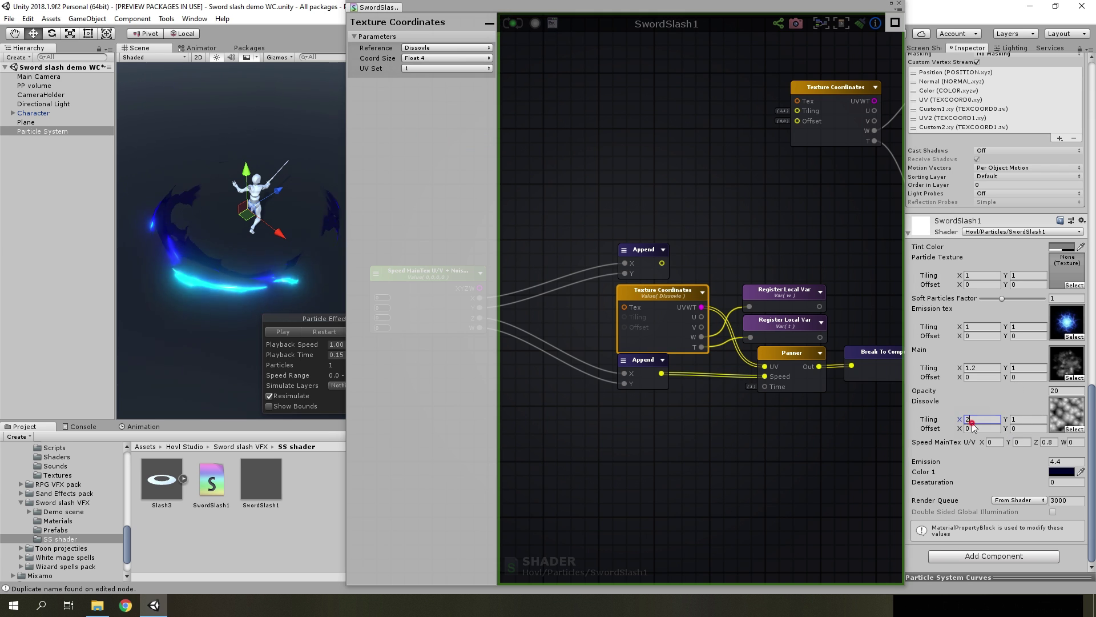
text(2)
alt+drag(345, 250, 329, 245)
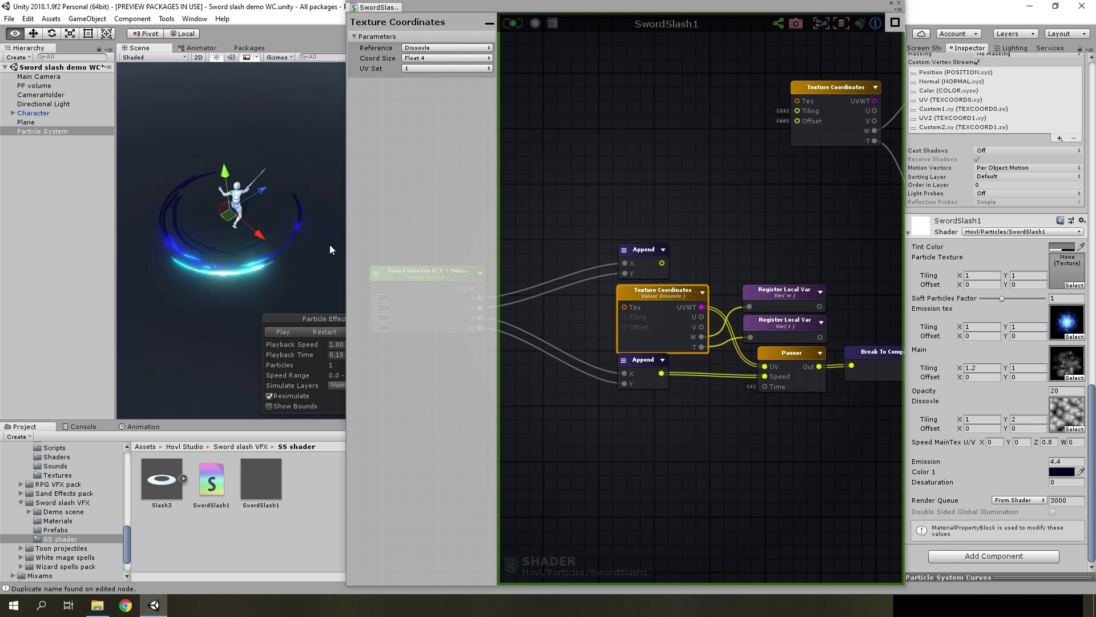
click(322, 330)
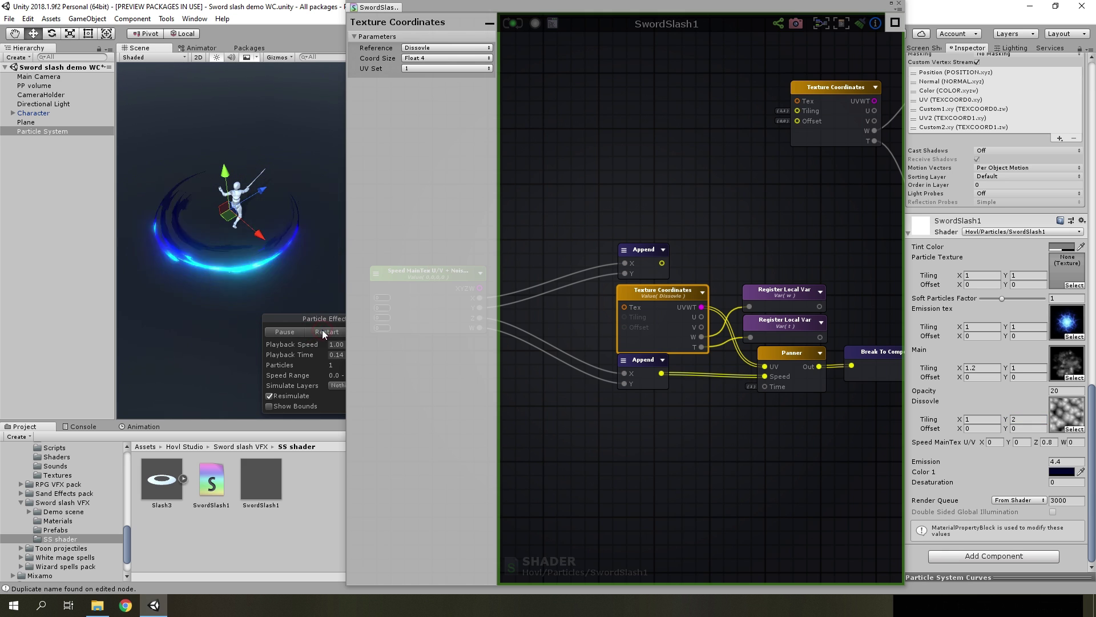
click(292, 330)
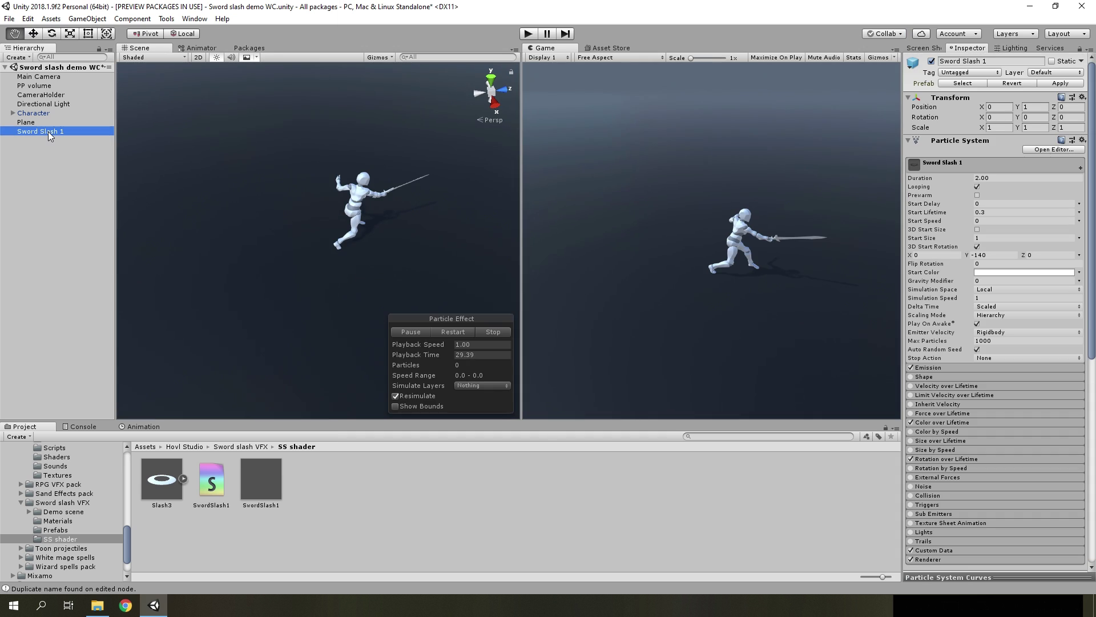
- Create a child particle system under Sword Slash 1 and rename it Sparks
right_click(49, 133)
mouse_move(86, 264)
click(183, 264)
right_click(49, 141)
click(74, 176)
text(Spa)
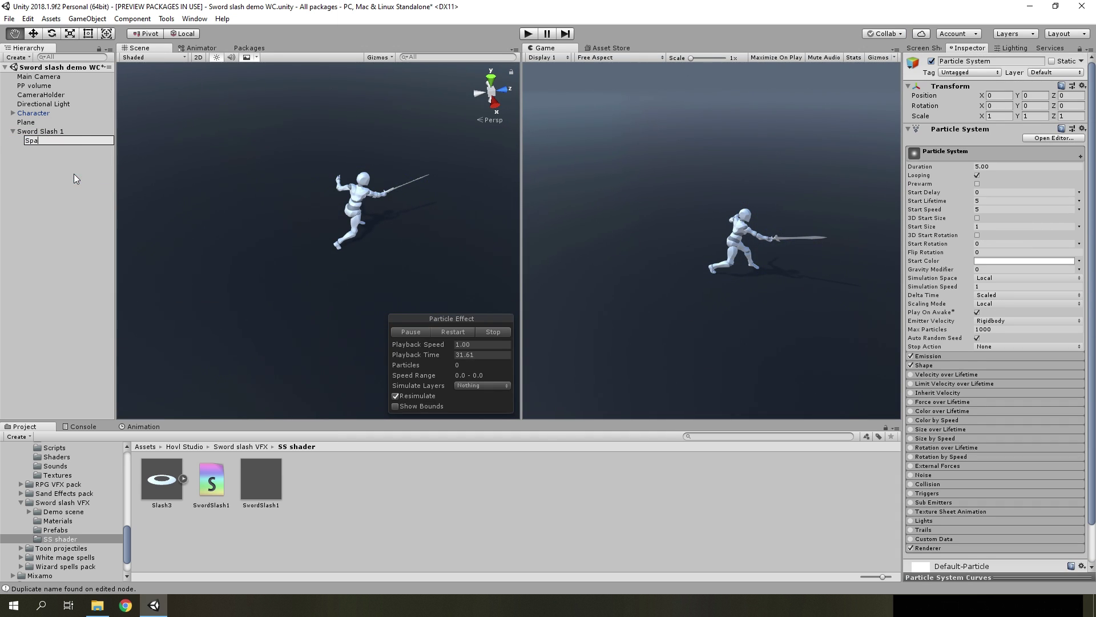
text(rks)
key(Return)
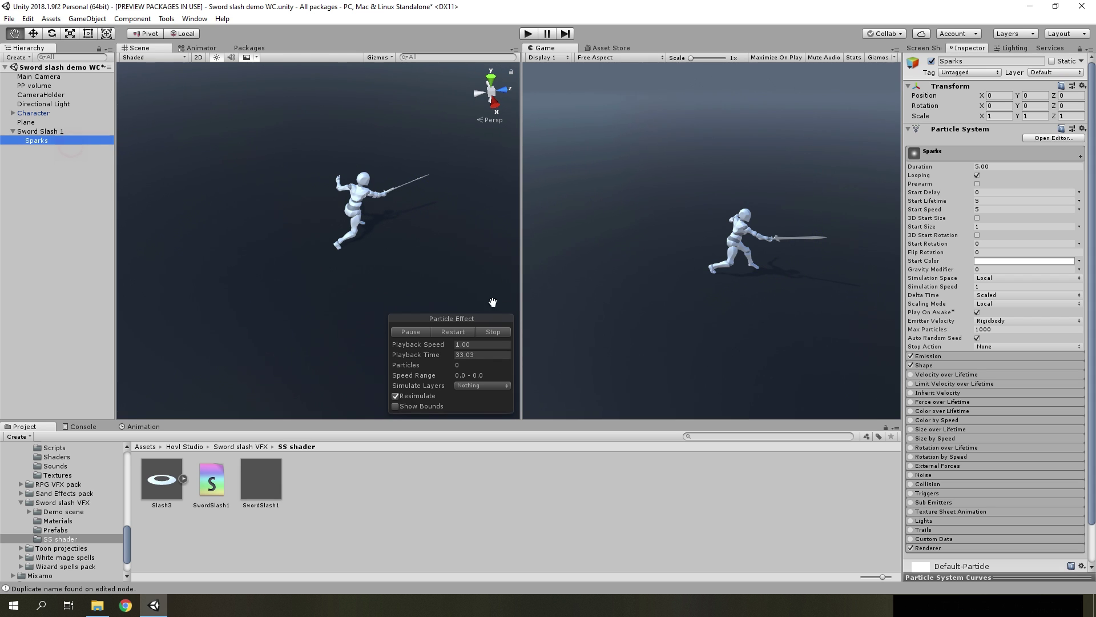
- Change the Sparks emitter shape to Circle and set its shape rotation X to -90
click(925, 365)
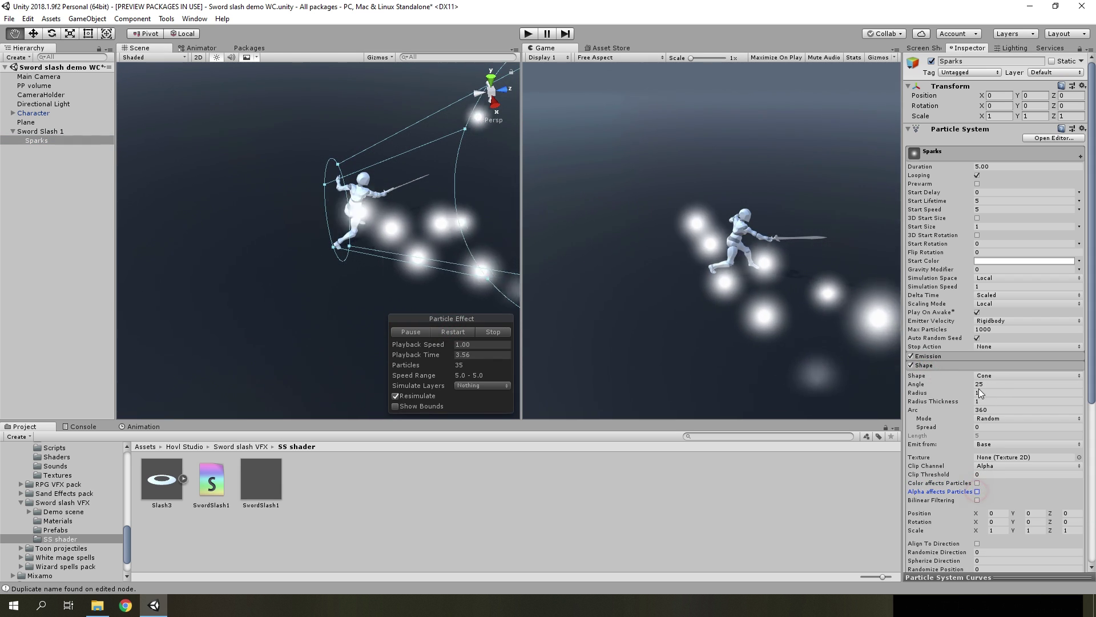
click(994, 375)
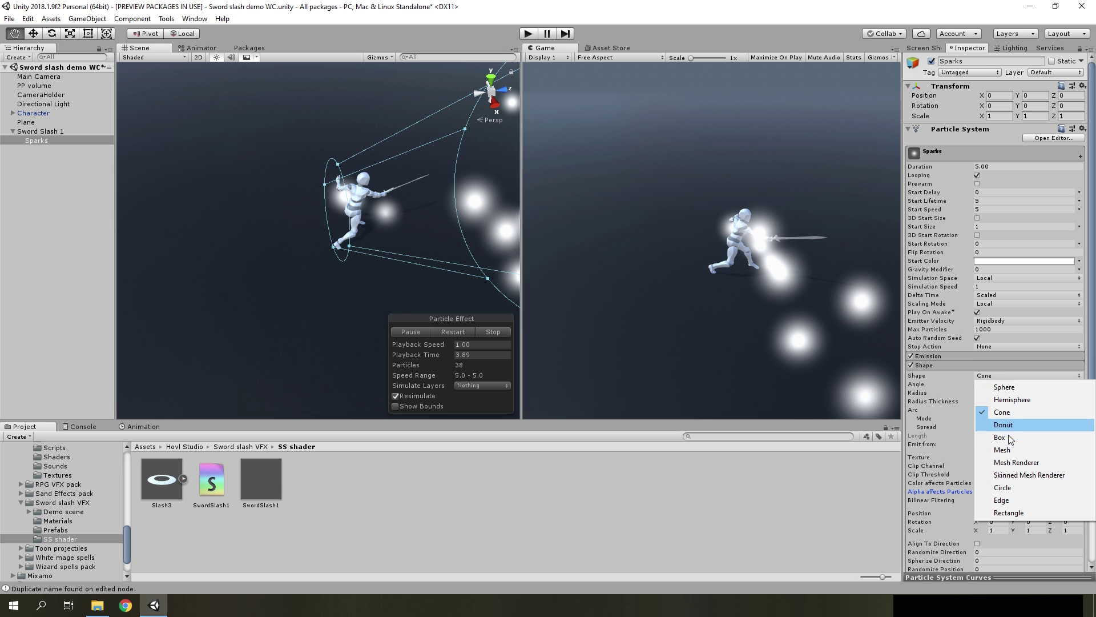
click(1002, 487)
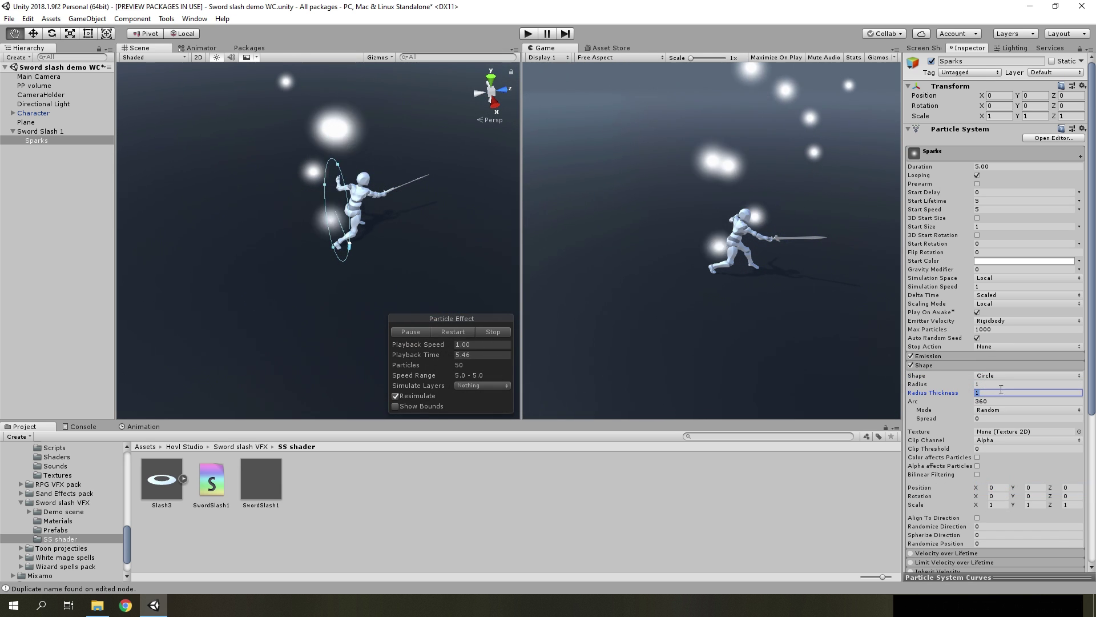
click(996, 496)
text(-90)
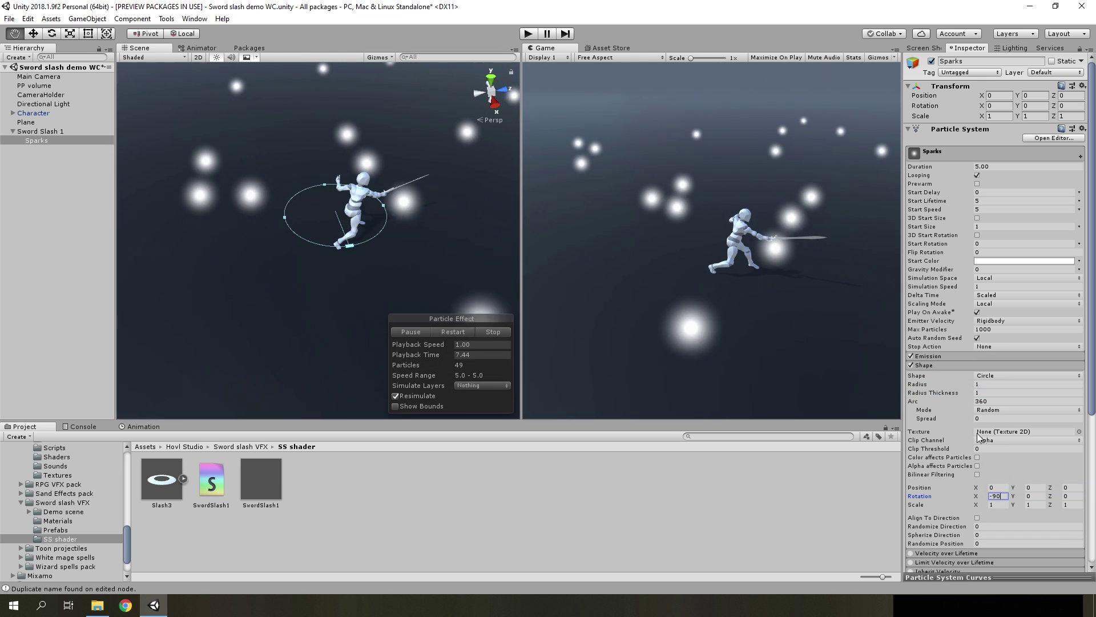
- Set the Sparks circle's radius thickness to 0 and radius to 2.7, and restart the effect
click(982, 393)
text(0)
click(988, 384)
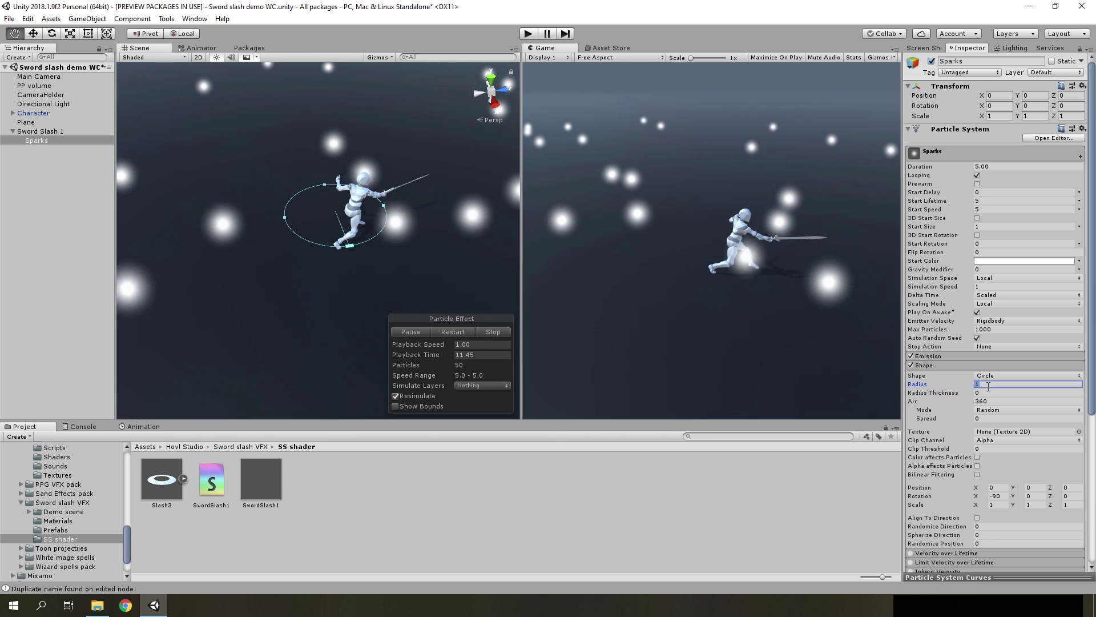
text(2.)
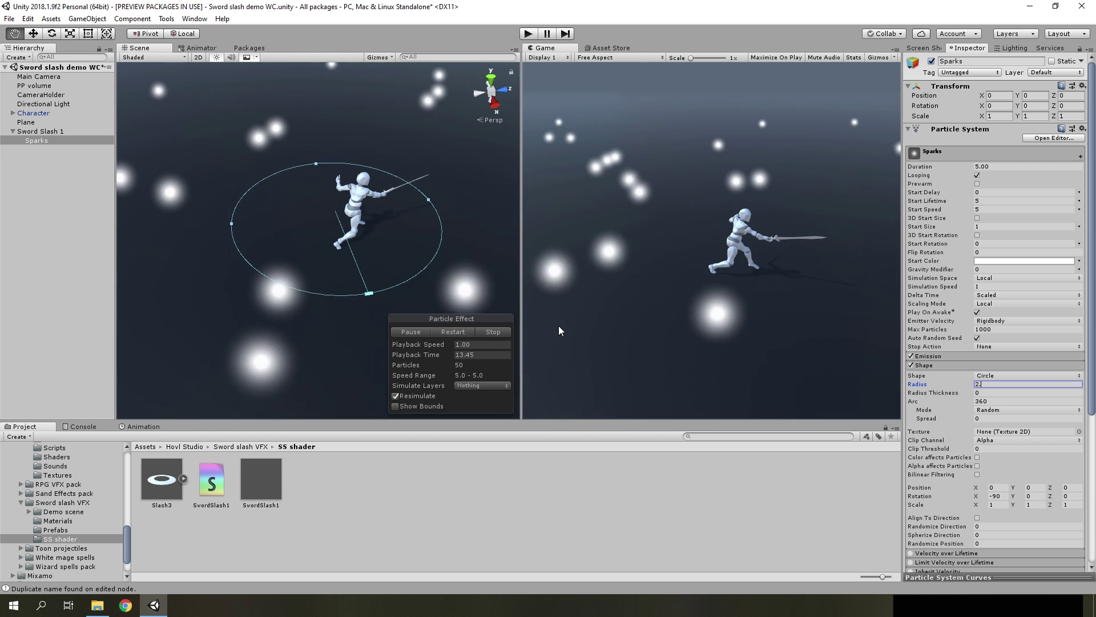
text(7)
click(466, 333)
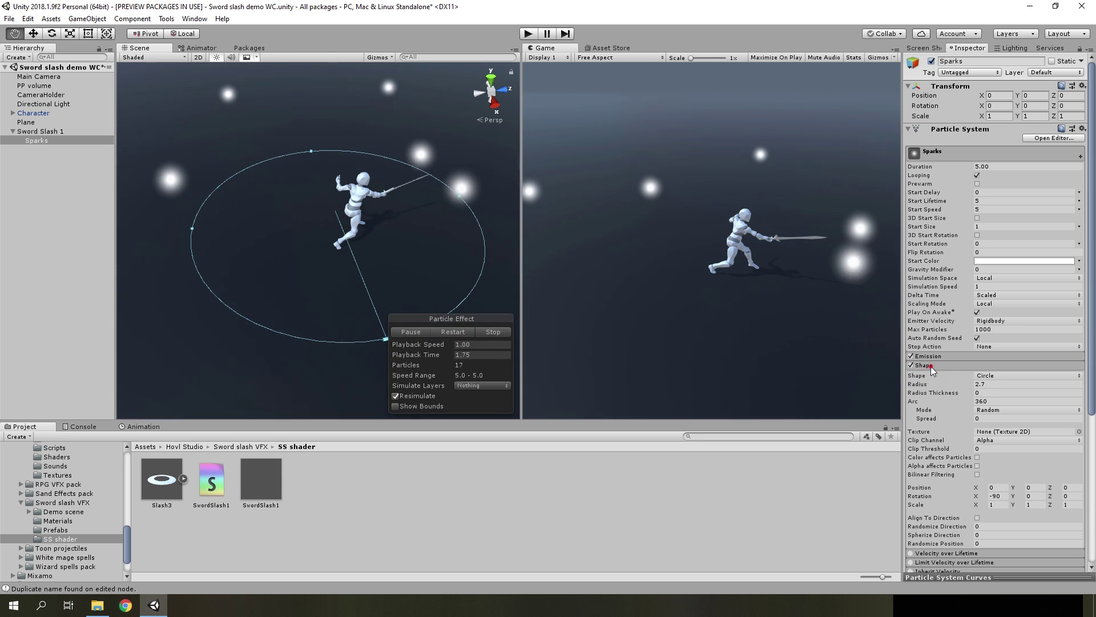
click(933, 370)
- Randomize the Sparks start lifetime between 1 and 0.2, set the duration to 2, and restart the effect
click(987, 193)
text(0.)
click(1078, 195)
click(997, 228)
drag(986, 193, 970, 193)
text(1)
click(983, 160)
text(2)
click(453, 332)
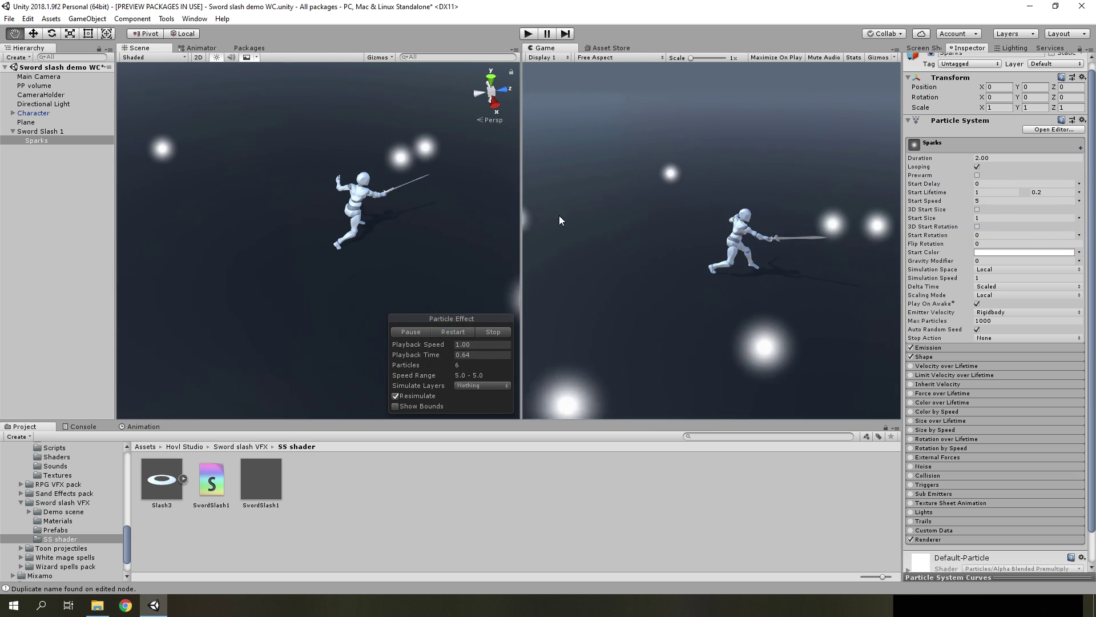
- Randomize the Sparks start size between 0.03 and 0.1
click(1079, 217)
click(993, 250)
click(980, 218)
text(0.03)
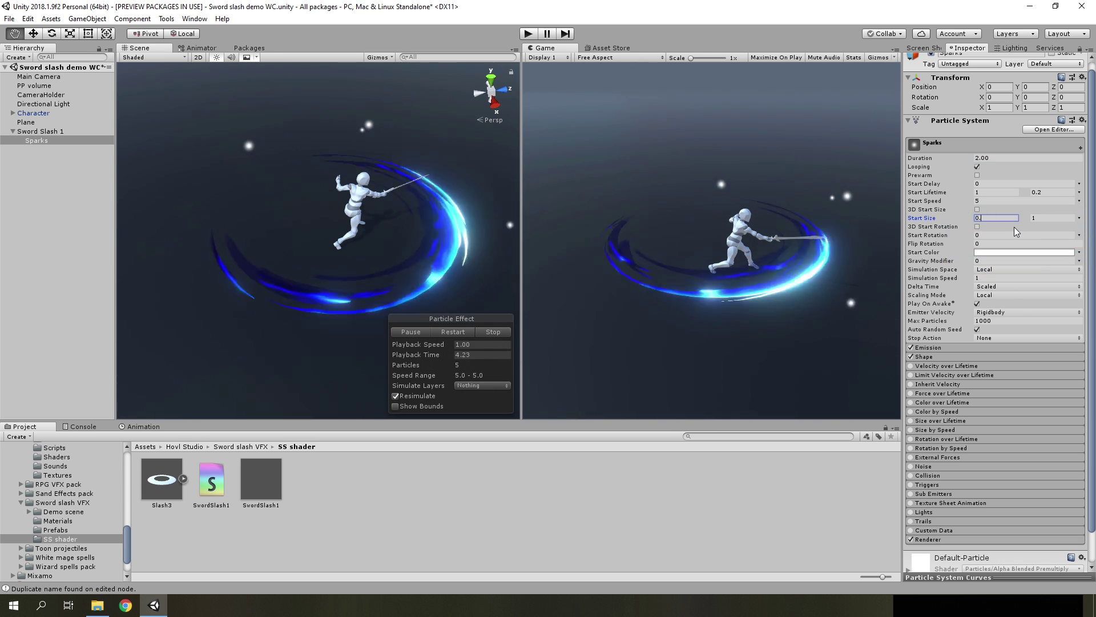
click(1051, 218)
text(0.1)
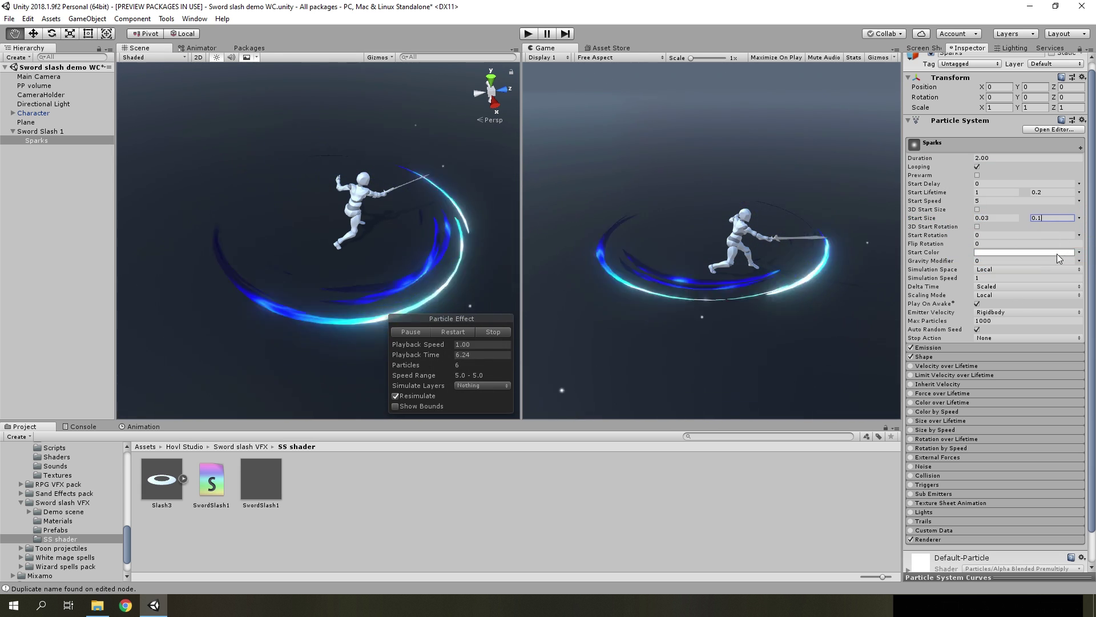
- Set the Sparks start color to light blue and scrub the restarted effect's playback time to 0.09
scroll(1028, 228, down, 1)
click(1025, 217)
click(689, 422)
drag(716, 357, 723, 342)
click(780, 272)
click(458, 332)
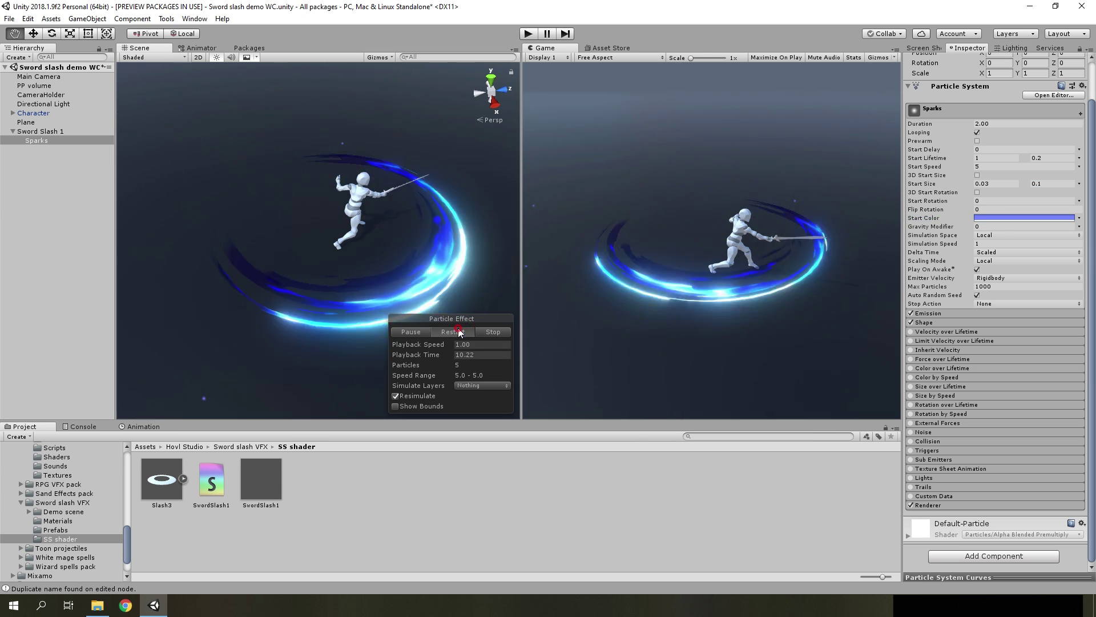
drag(445, 354, 1054, 450)
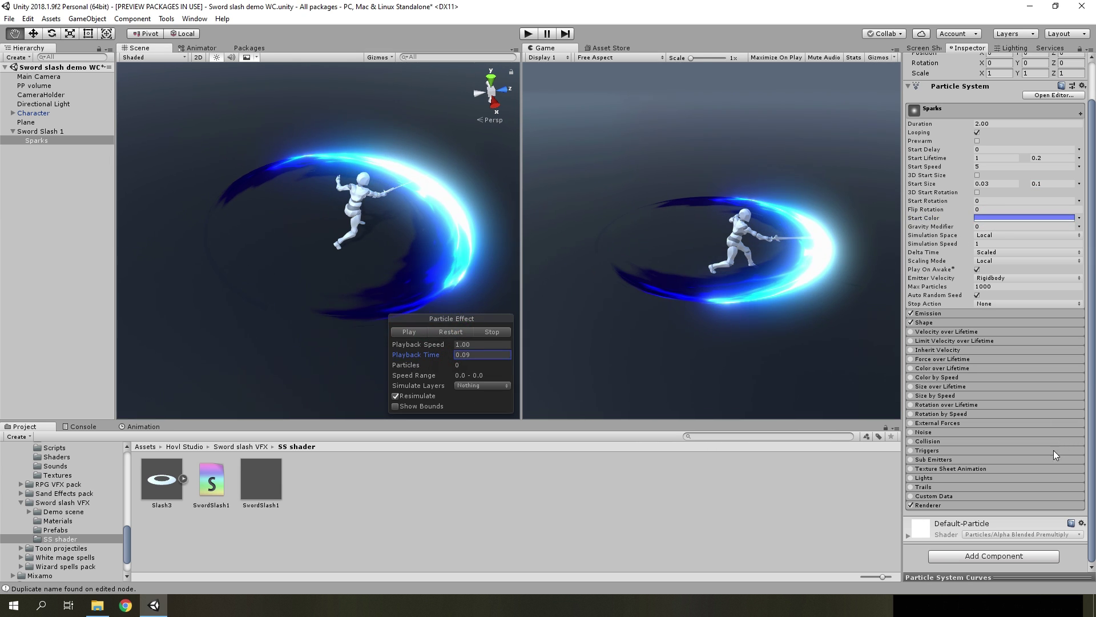
- Assign the Glow1cg material to the Sparks renderer and restart the effect
click(997, 506)
scroll(1057, 471, down, 2)
click(1079, 465)
drag(997, 494, 995, 372)
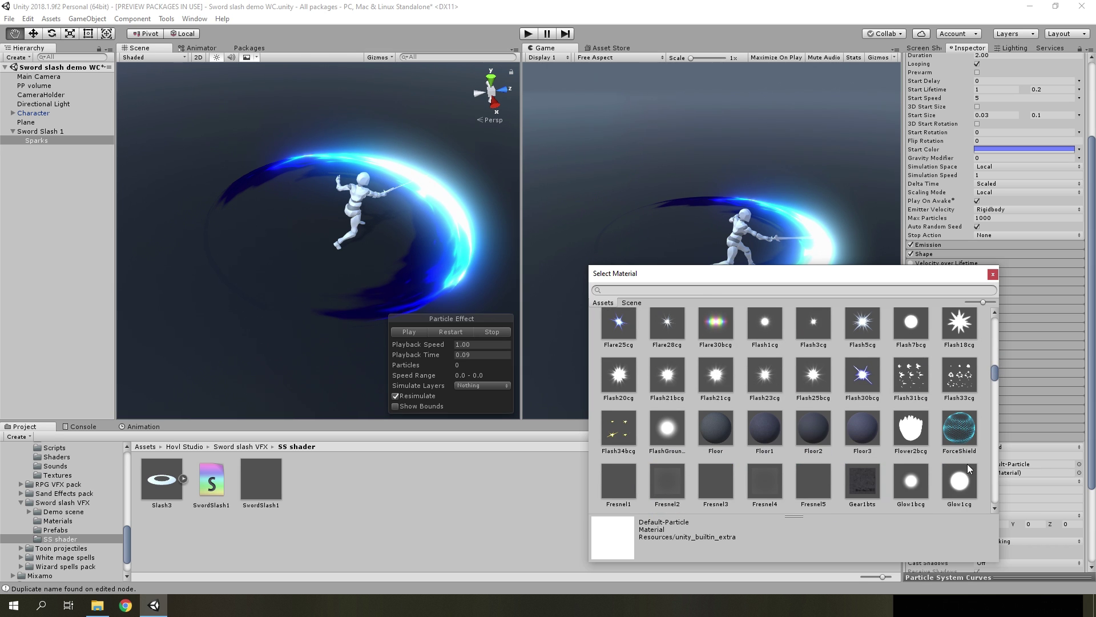
double_click(959, 481)
click(457, 333)
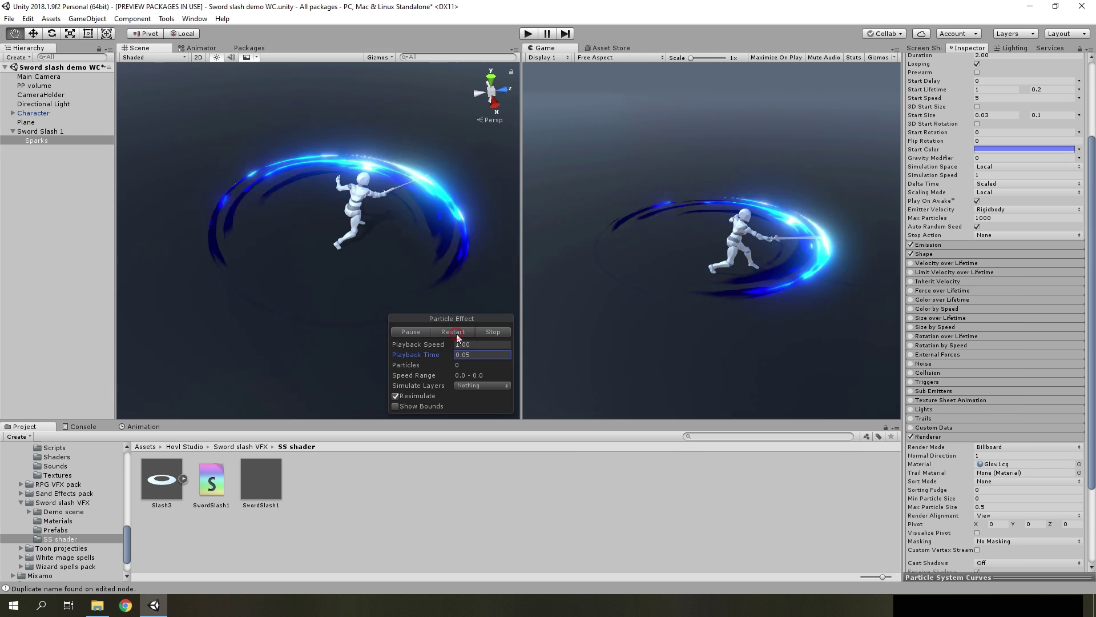
- Set the Sparks emission rate over time to 0 and add a burst with count 1 and 20 cycles
click(942, 248)
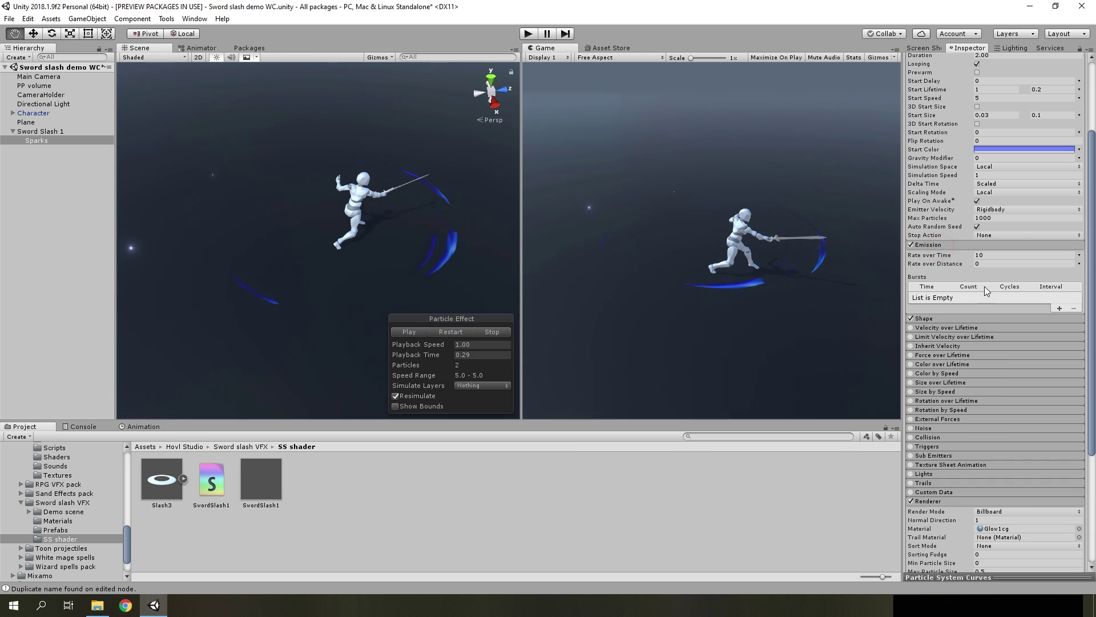
click(1060, 309)
text(1)
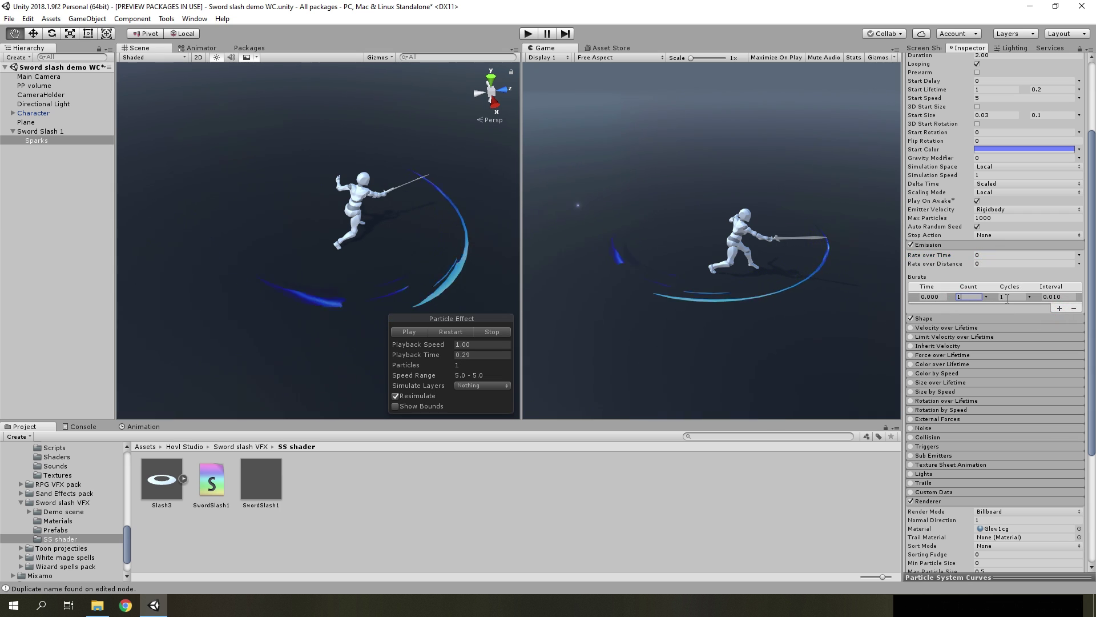
text(20)
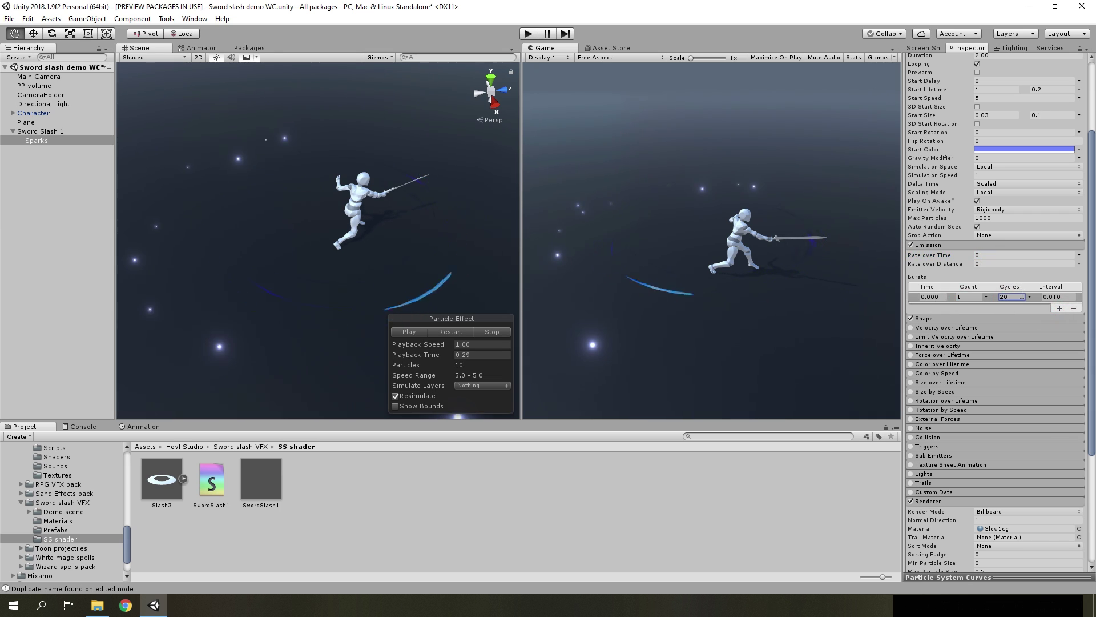
- Set the Sparks shape's arc mode to Loop with speed 2, and replay the effect
click(941, 319)
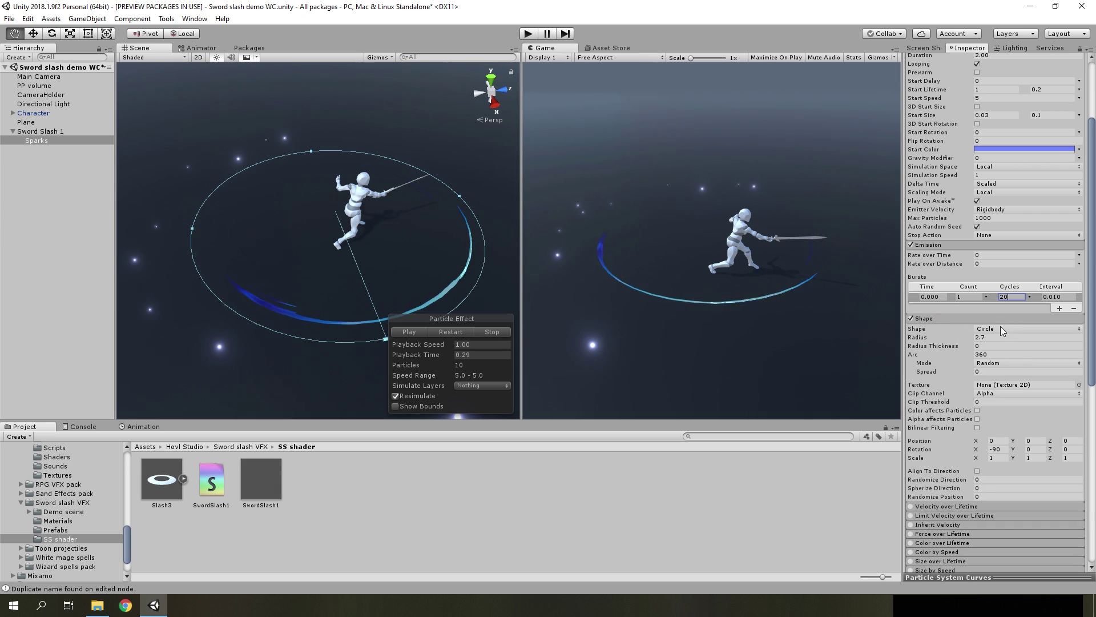
click(994, 364)
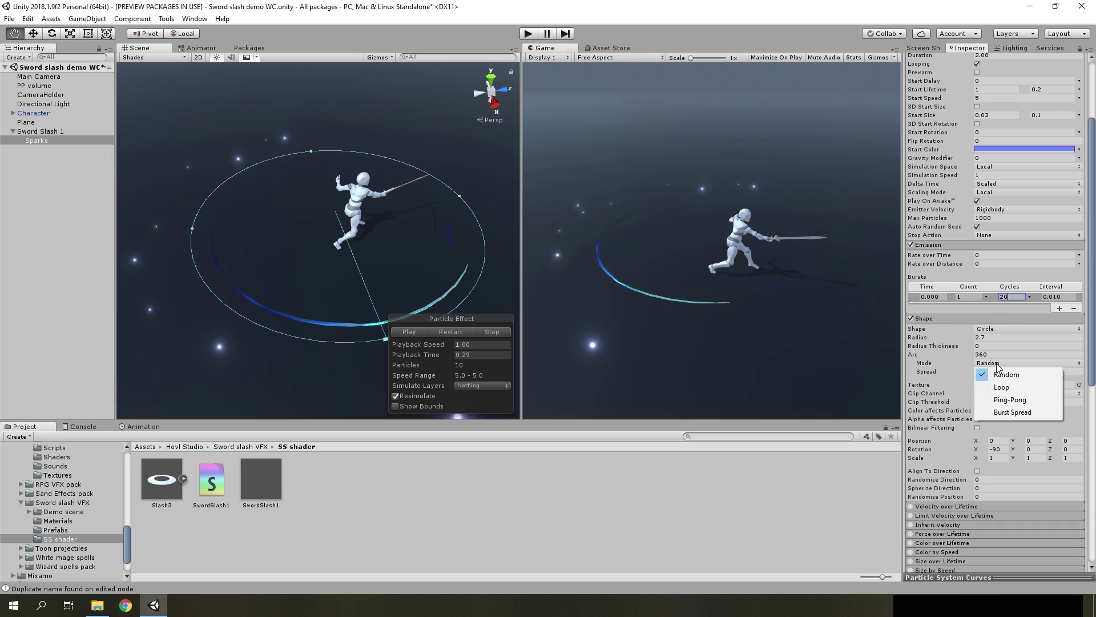
click(1007, 388)
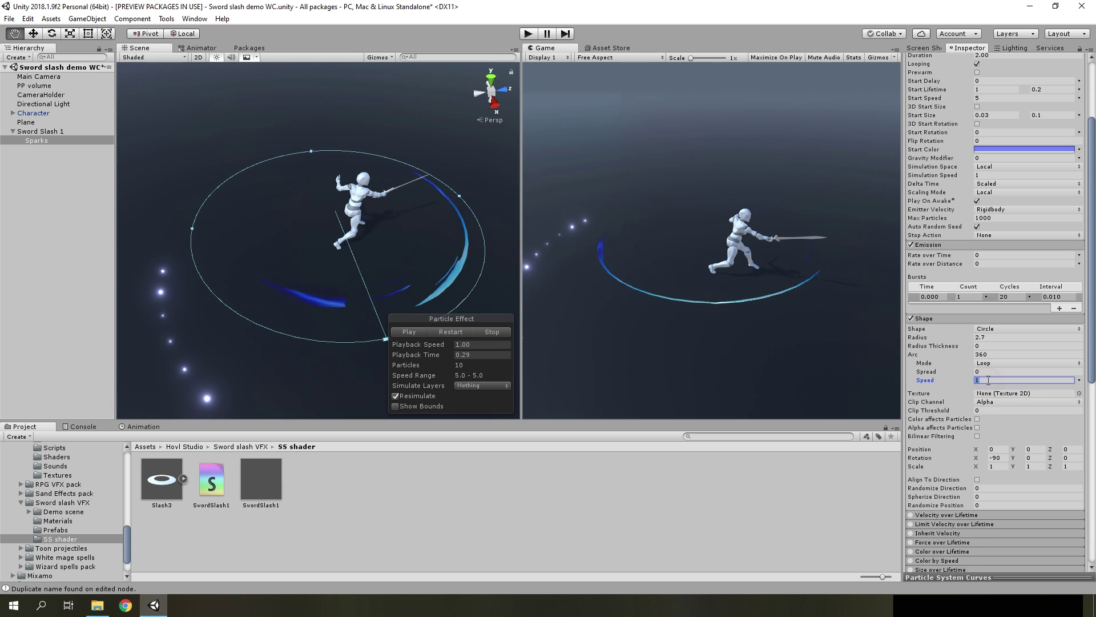
text(2)
click(452, 333)
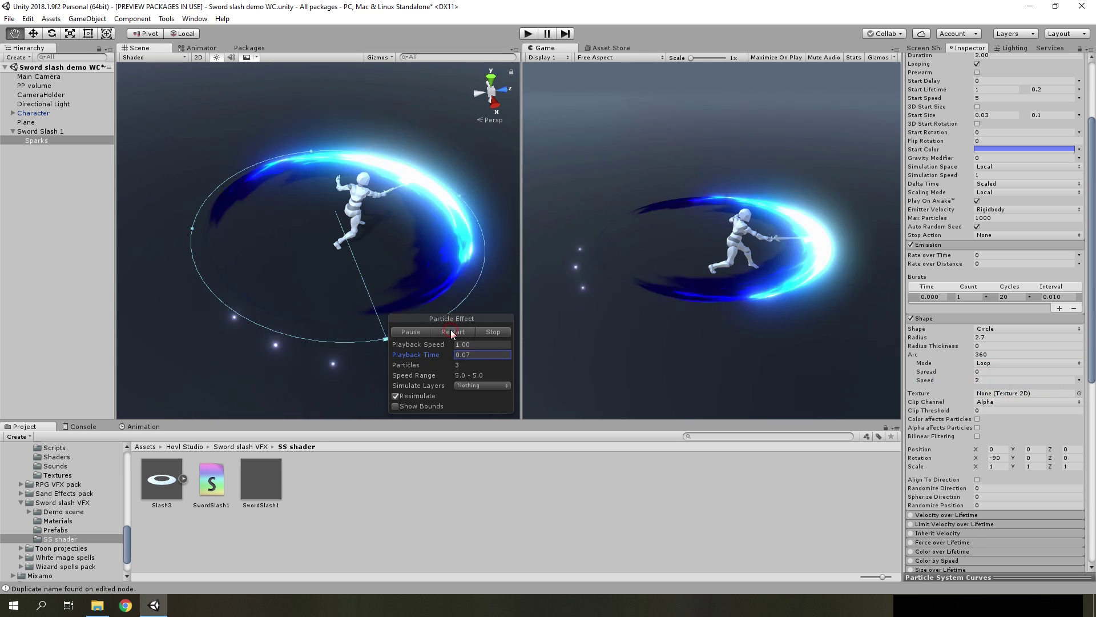
click(445, 333)
click(444, 334)
click(411, 332)
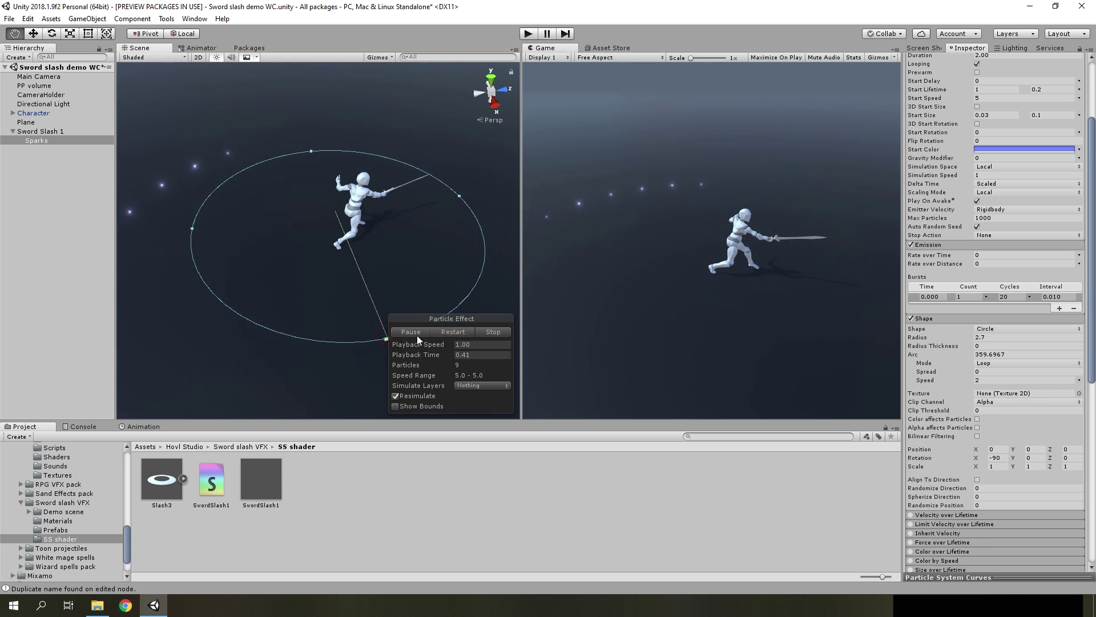
- Set the Sparks start speed to 0
scroll(1012, 156, up, 3)
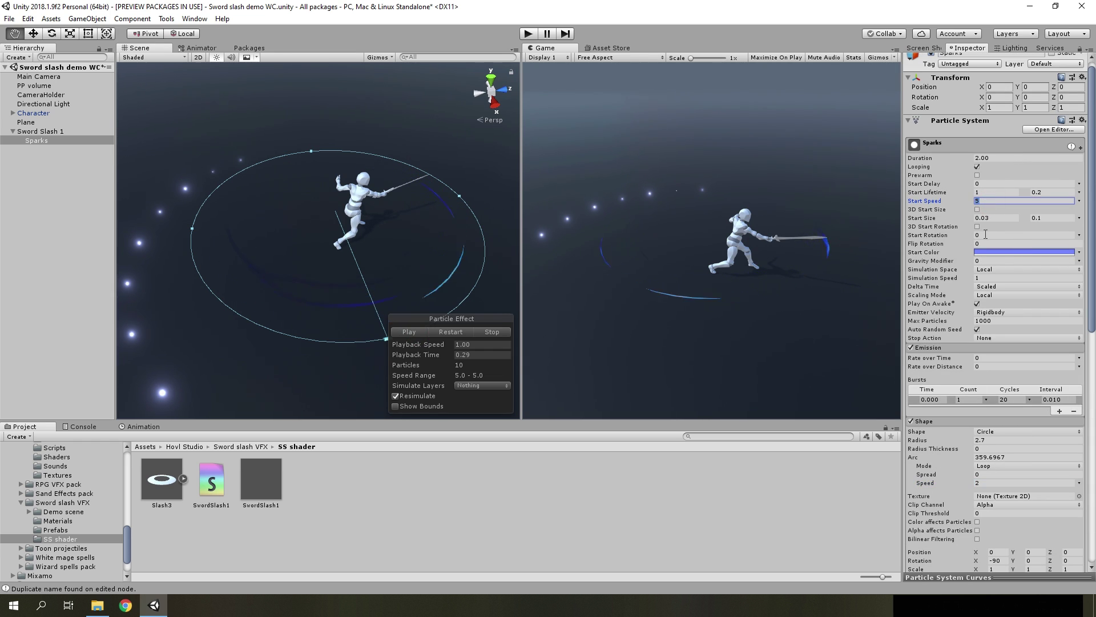
text(0)
scroll(950, 357, down, 3)
click(940, 324)
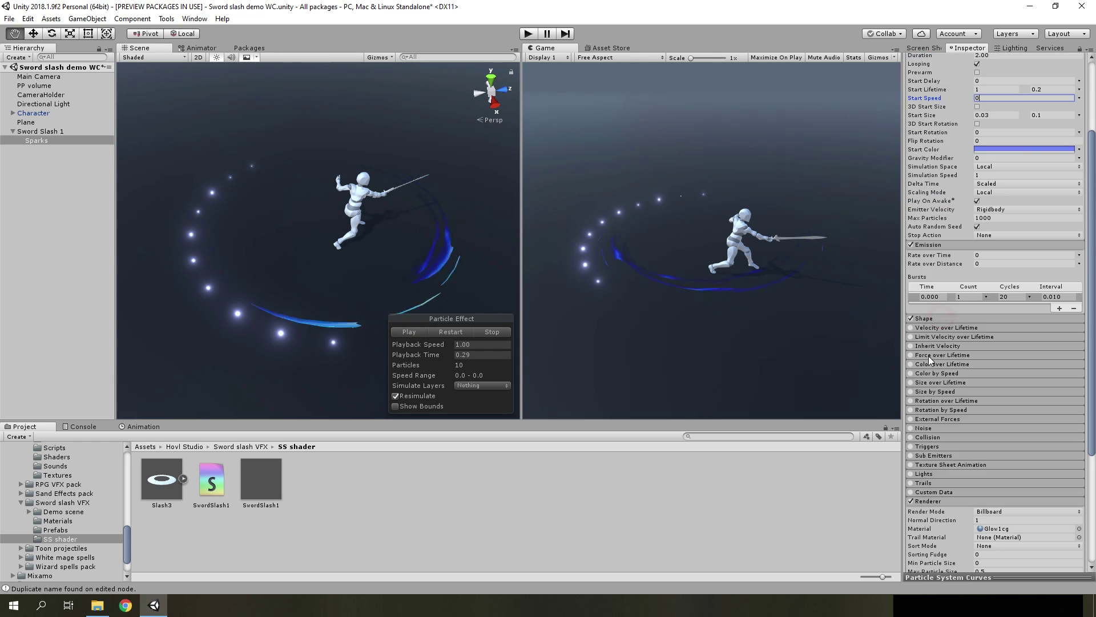
- Enable Velocity over Lifetime on Sparks and randomize its radial velocity between 1 and 3
click(924, 328)
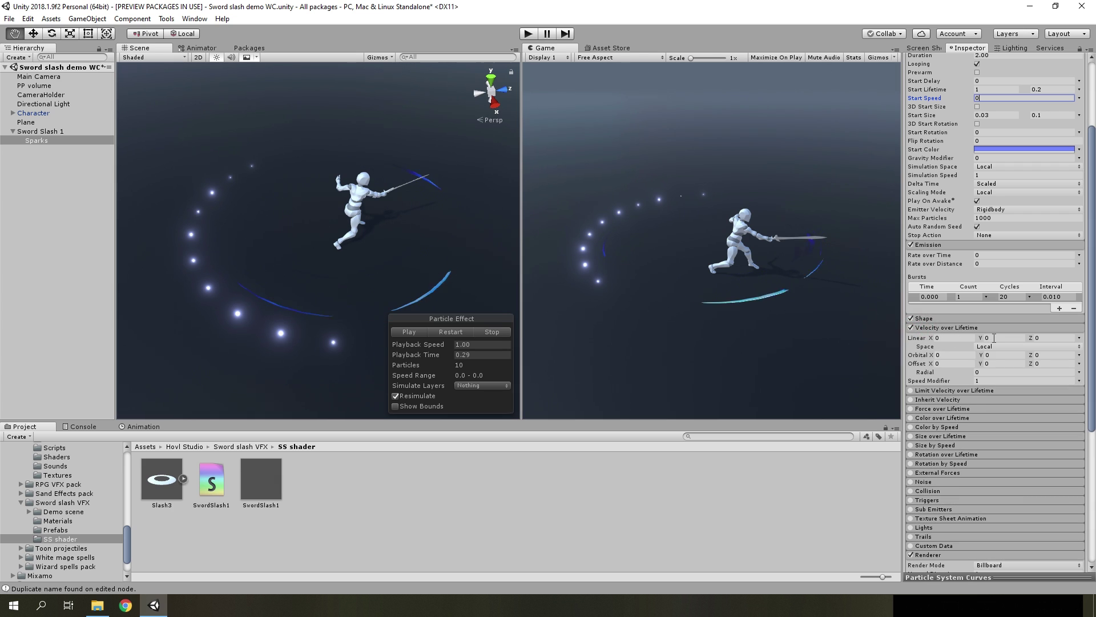
click(1079, 373)
click(1059, 409)
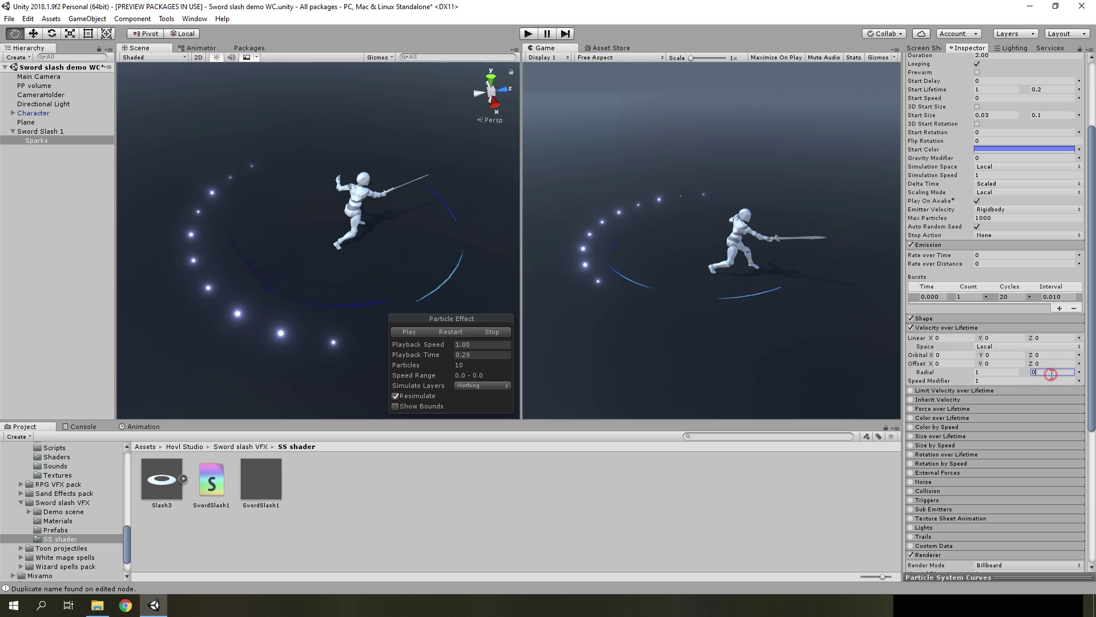
text(3)
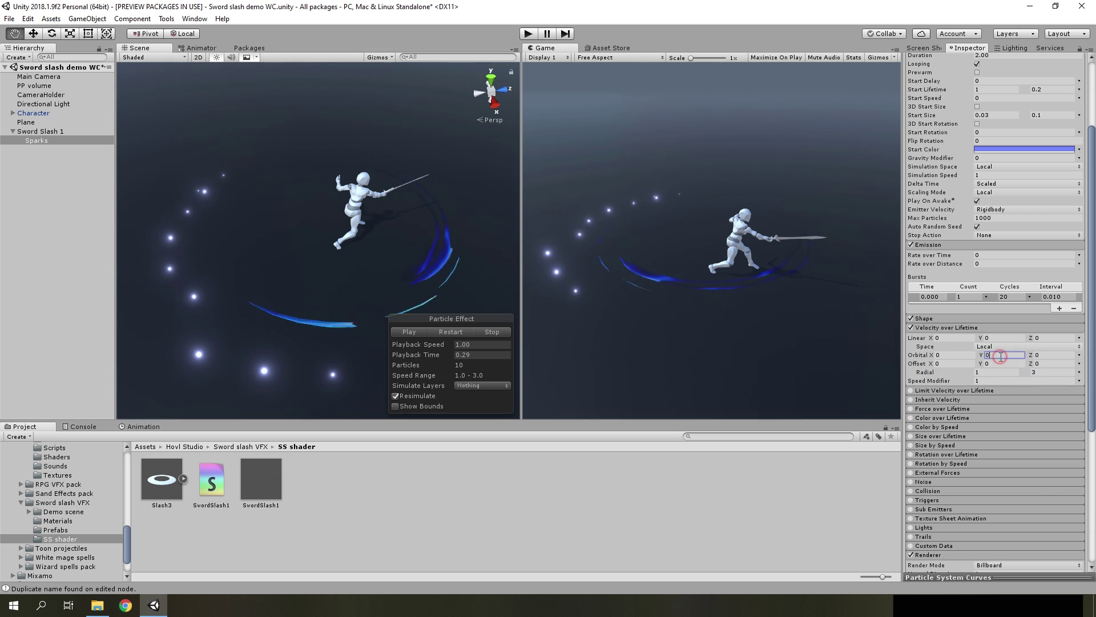
- Make the Sparks orbital Y velocity a linear curve falling from 2 to 0, and replay the effect
text(2)
click(1078, 356)
click(981, 374)
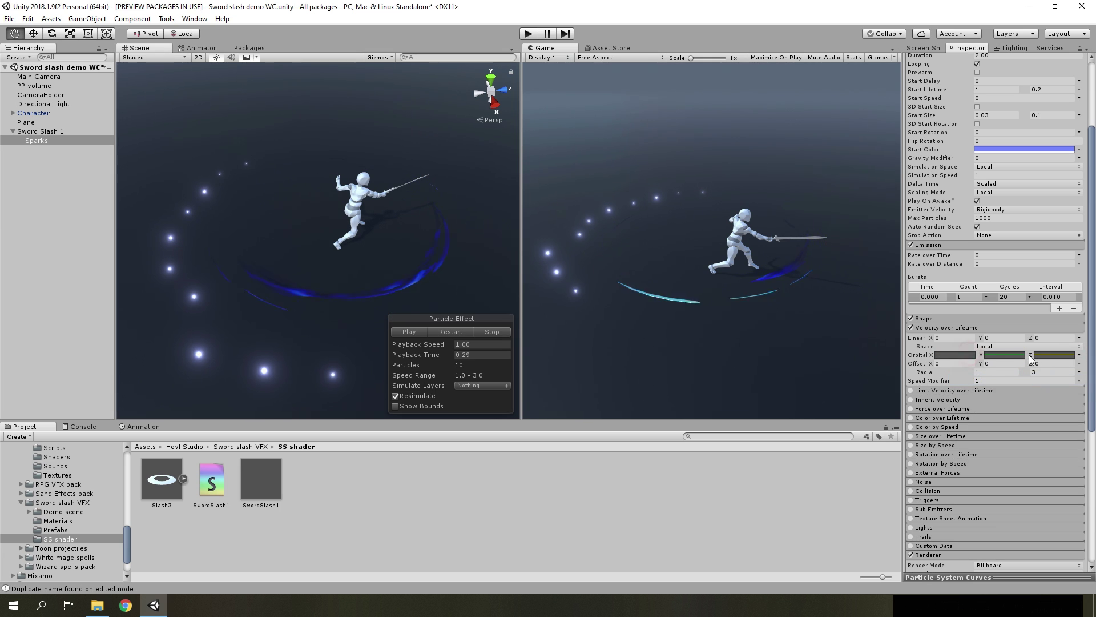
click(939, 577)
click(450, 333)
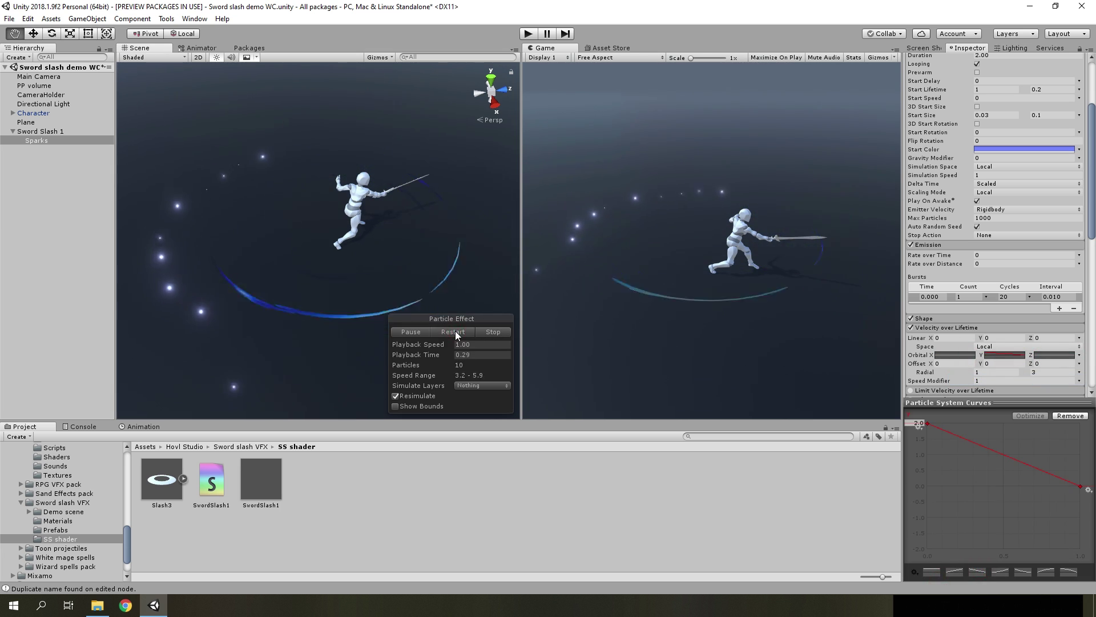
click(452, 333)
click(454, 334)
click(457, 336)
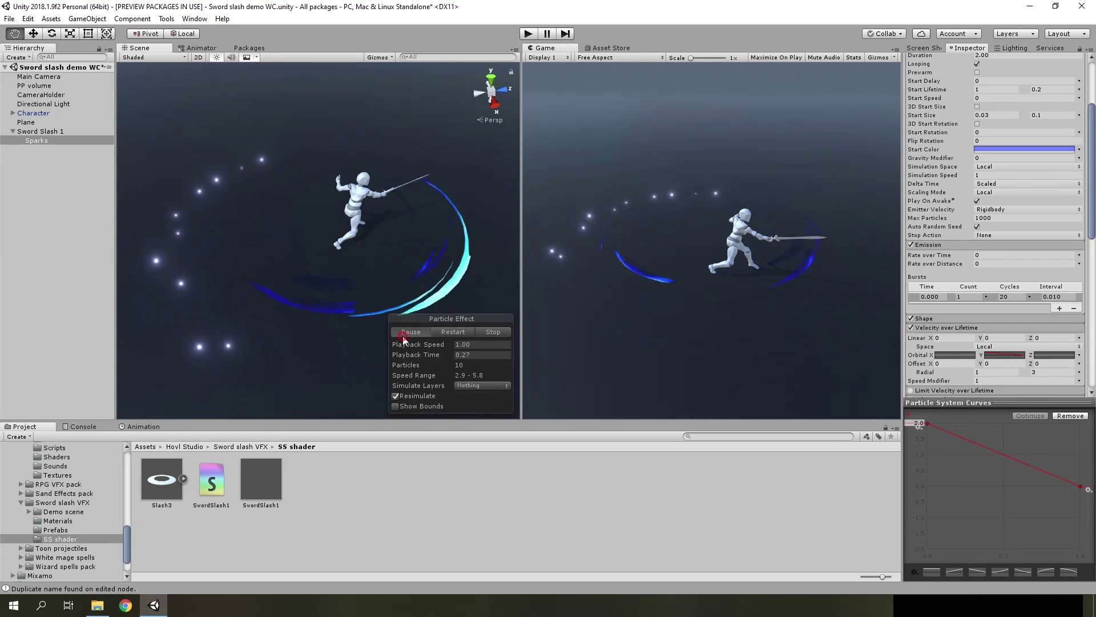
- Set the Sparks arc loop speed to 4, checking it by scrubbing the playback time and restarting the effect
click(972, 403)
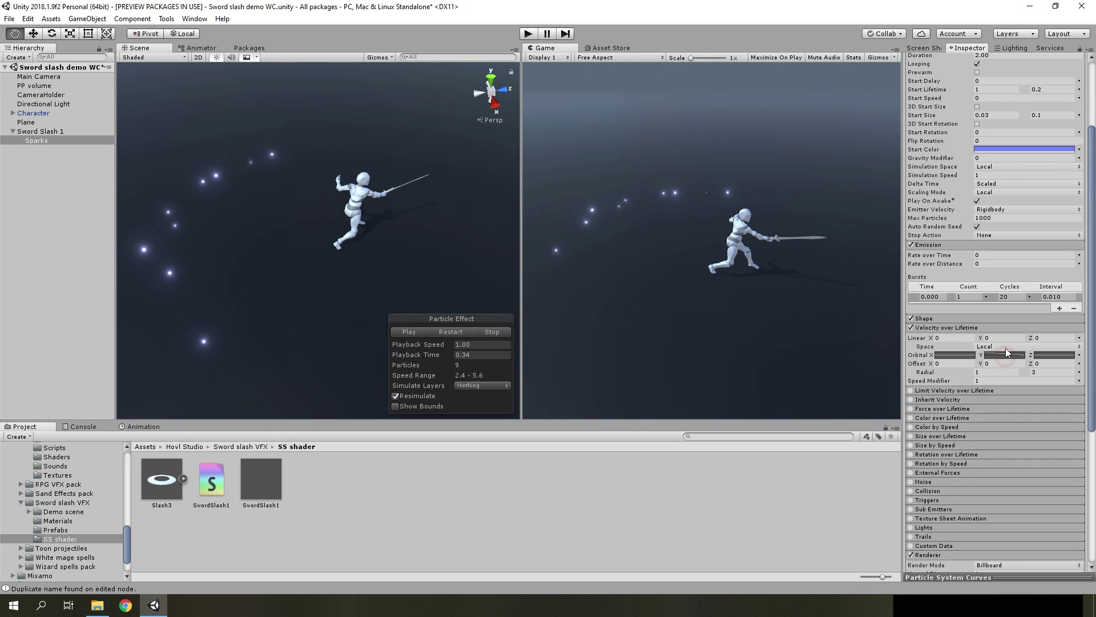
scroll(1007, 358, up, 3)
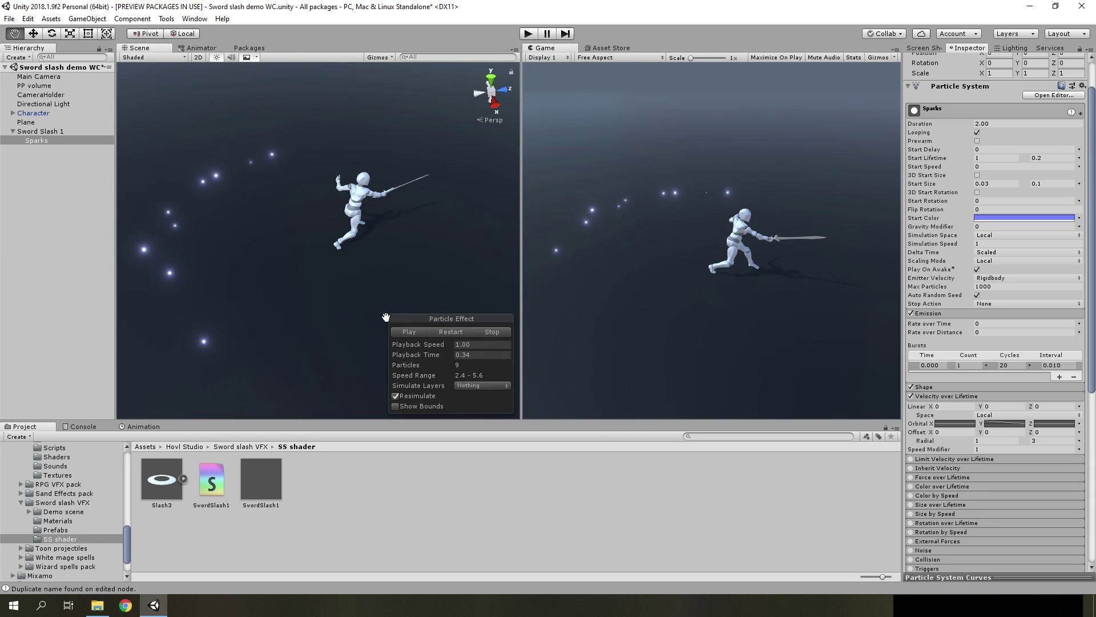
mouse_move(420, 354)
mouse_down()
mouse_move(437, 357)
mouse_move(403, 362)
mouse_up()
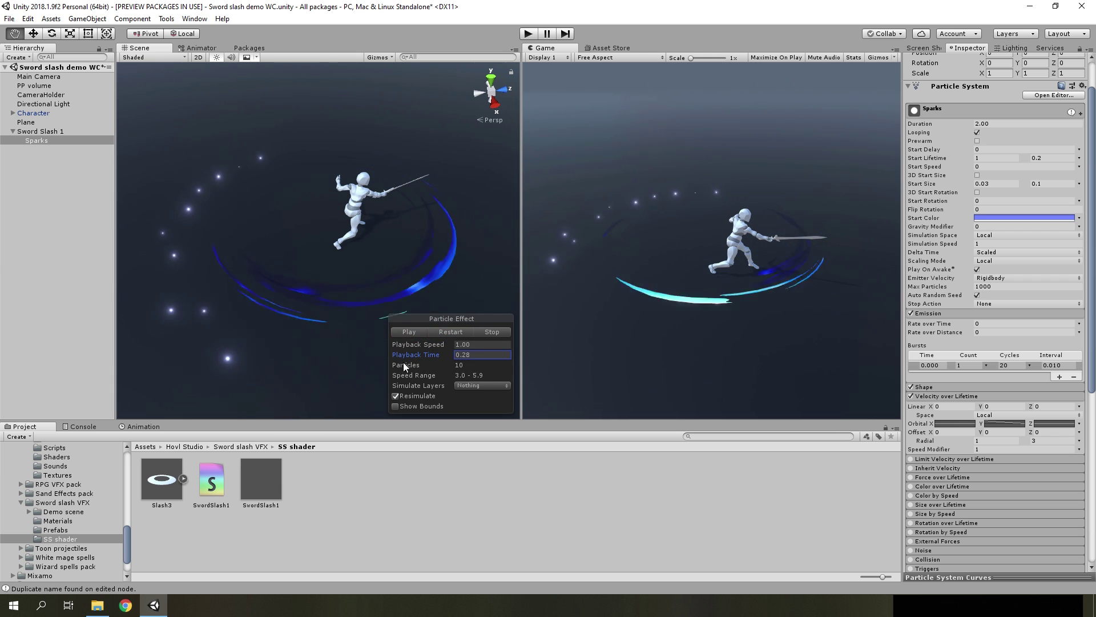
click(923, 387)
click(1016, 448)
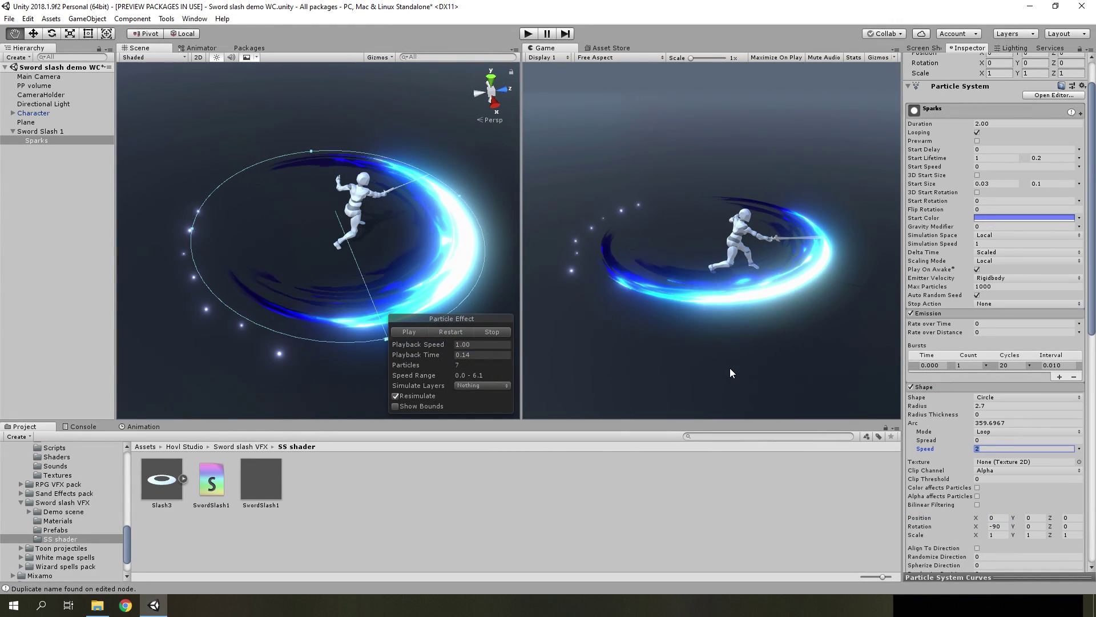
text(4)
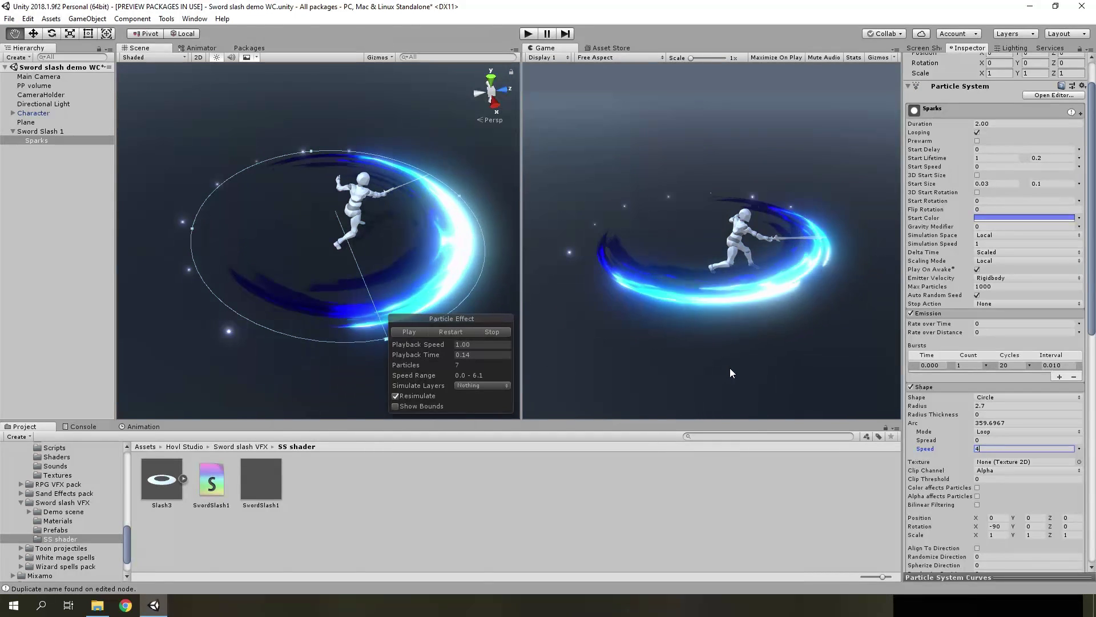
click(452, 336)
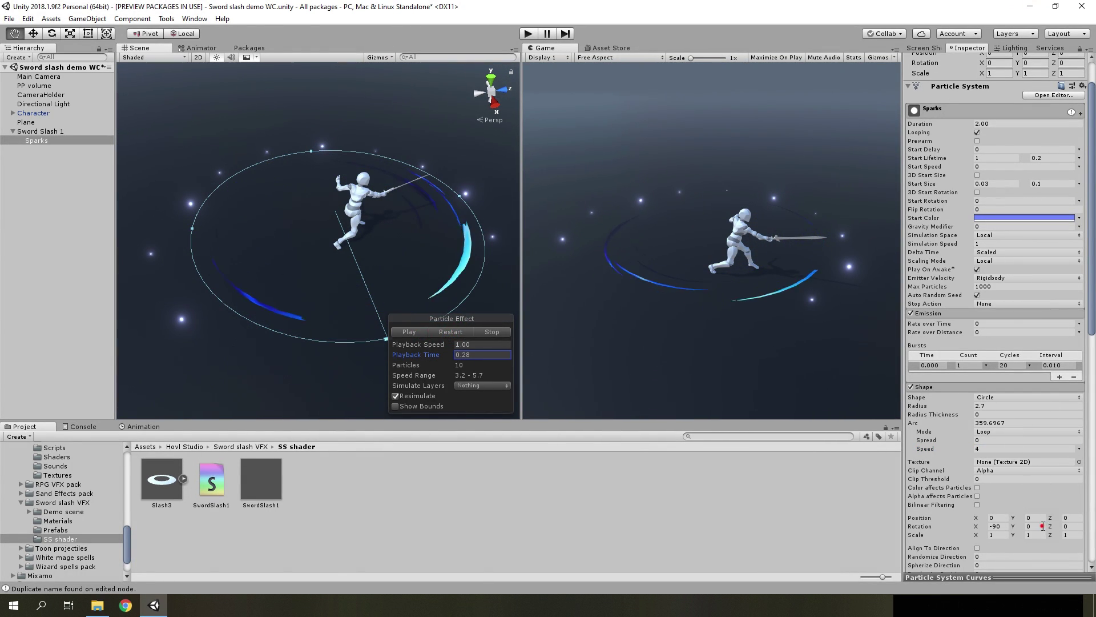
- Set the Sparks shape's Y rotation to 40 and restart the effect
text(40)
click(446, 332)
click(942, 387)
click(942, 386)
click(942, 387)
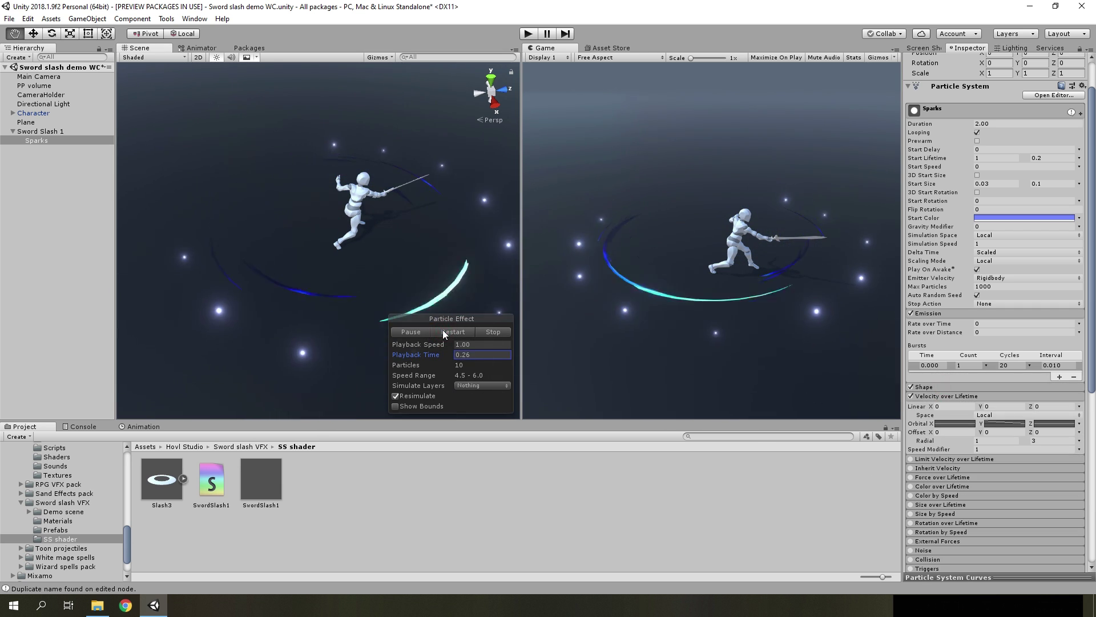
click(443, 331)
- Set the Sparks render mode to Stretched Billboard with a length scale of 5
scroll(1009, 344, down, 8)
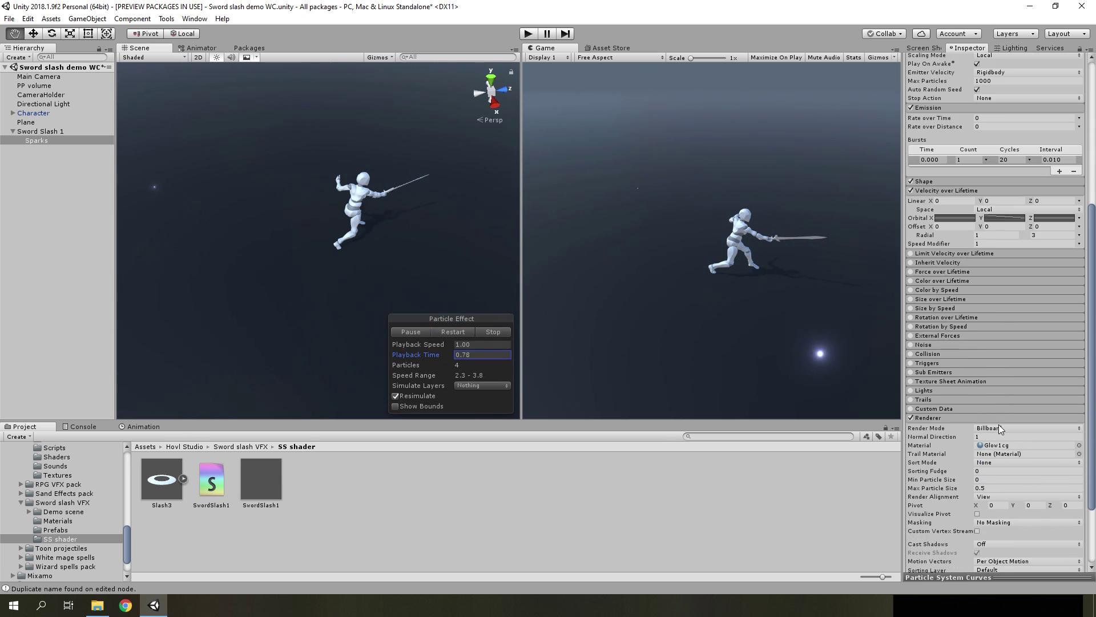
click(992, 429)
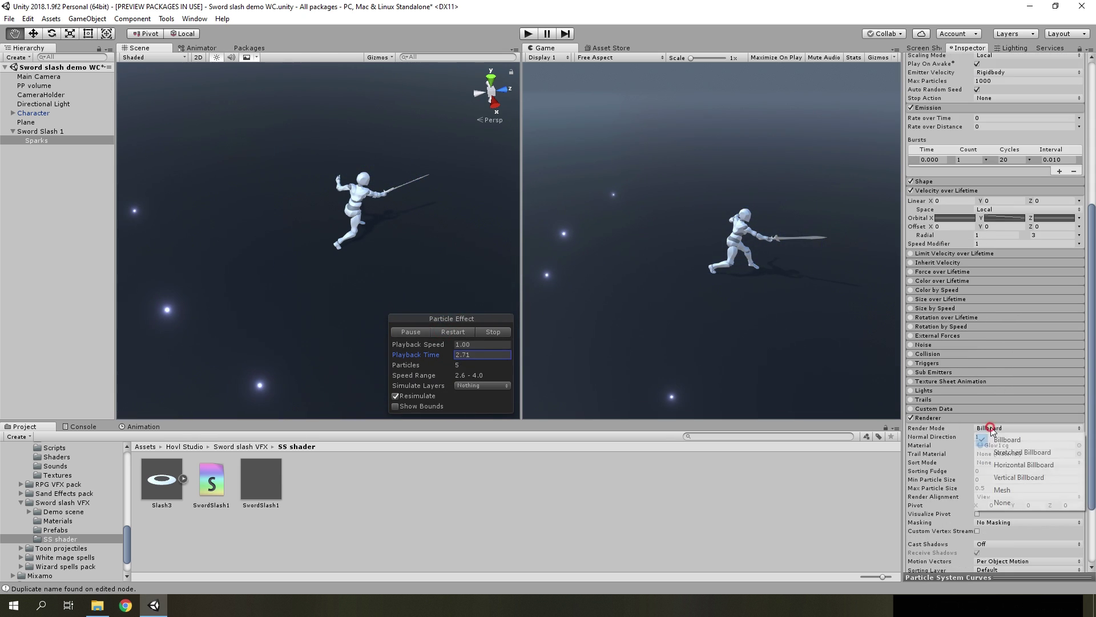
click(1014, 453)
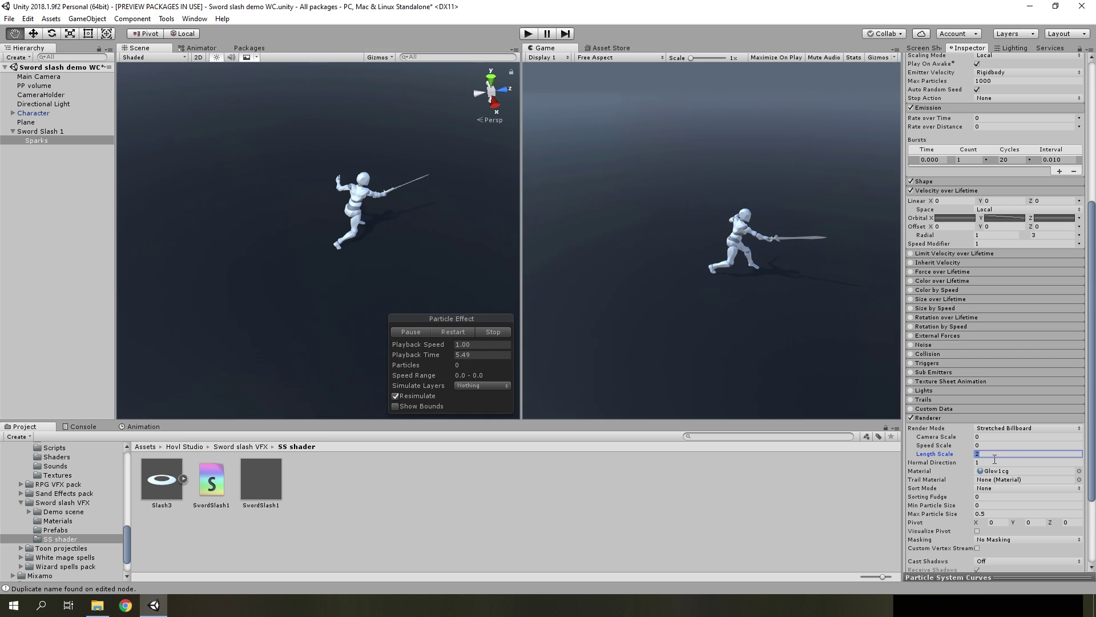
- Enable Limit Velocity over Lifetime with dampen 0.02, a descending speed curve, and both drag multipliers off, and restart the effect
scroll(982, 411, up, 4)
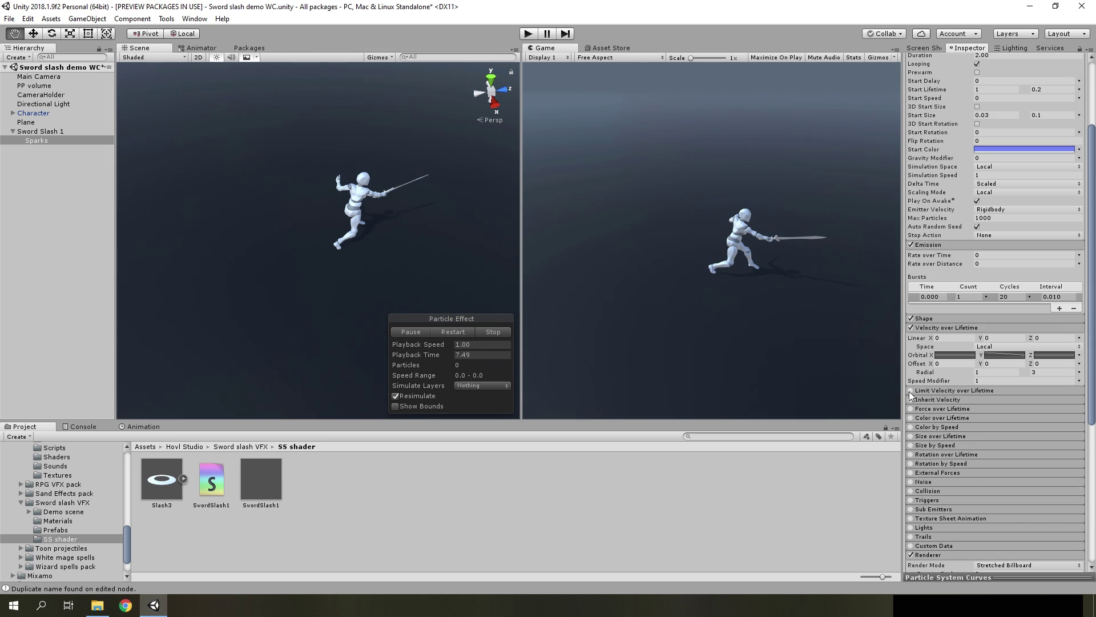
click(934, 390)
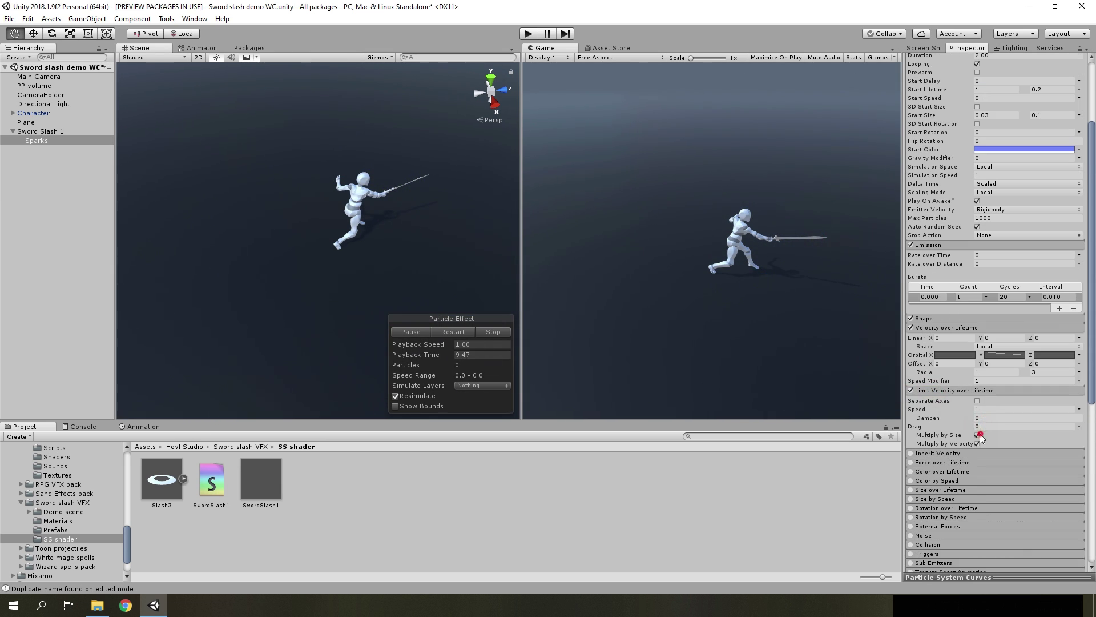
click(985, 418)
text(0.02)
click(1079, 409)
click(1005, 432)
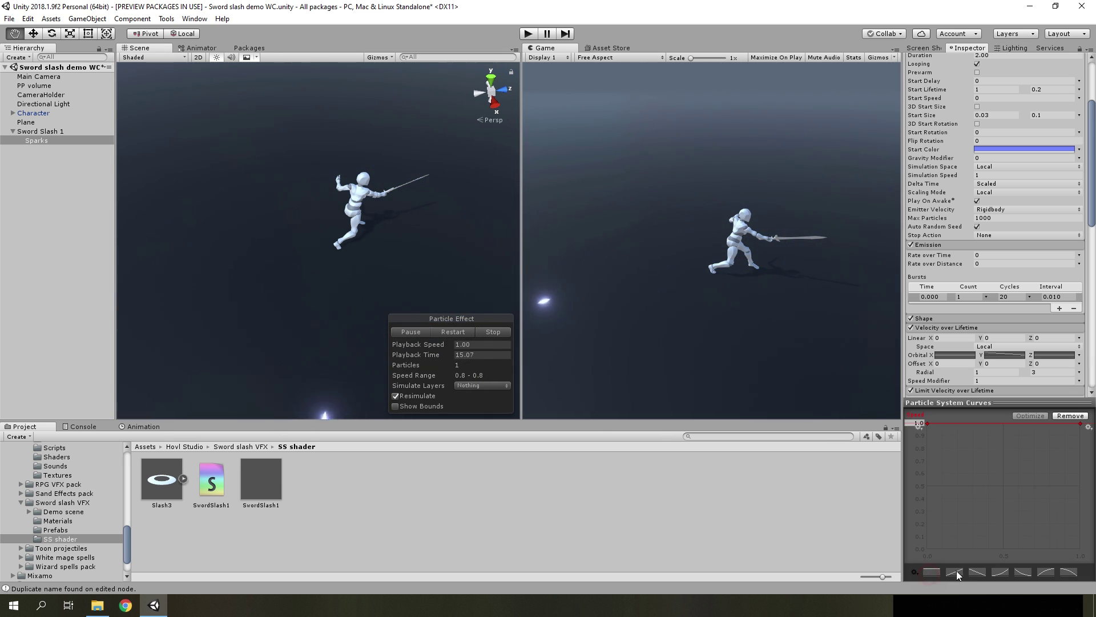
click(1005, 403)
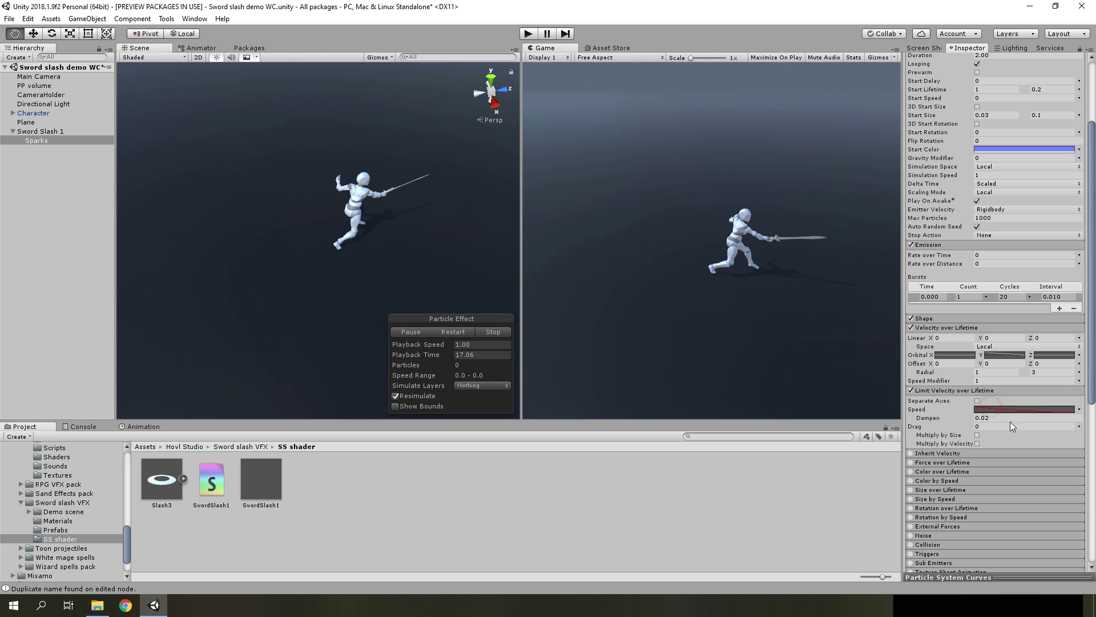
click(450, 331)
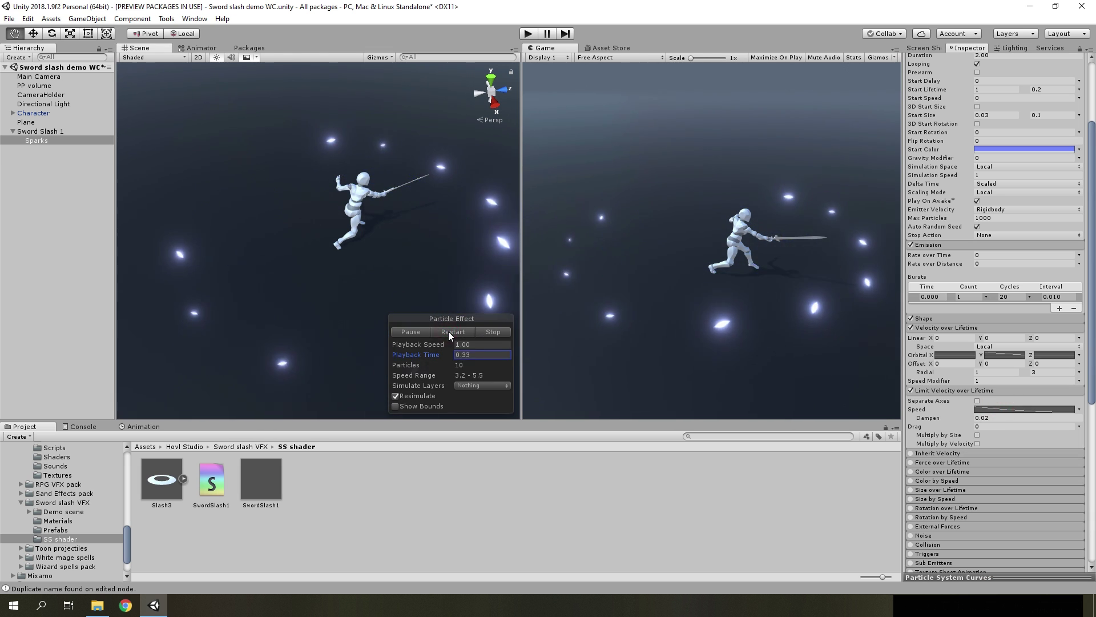
- Set the Sparks simulation speed to 2 and replay the effect
scroll(975, 278, up, 5)
click(983, 286)
text(2)
click(452, 331)
click(451, 330)
click(451, 330)
click(451, 330)
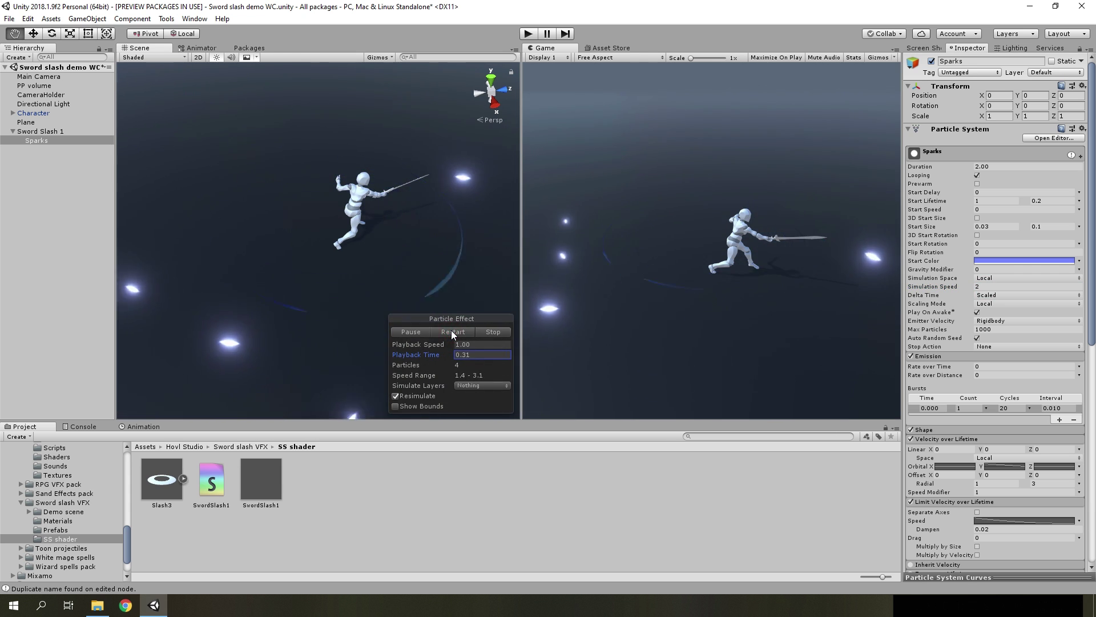
scroll(995, 399, down, 6)
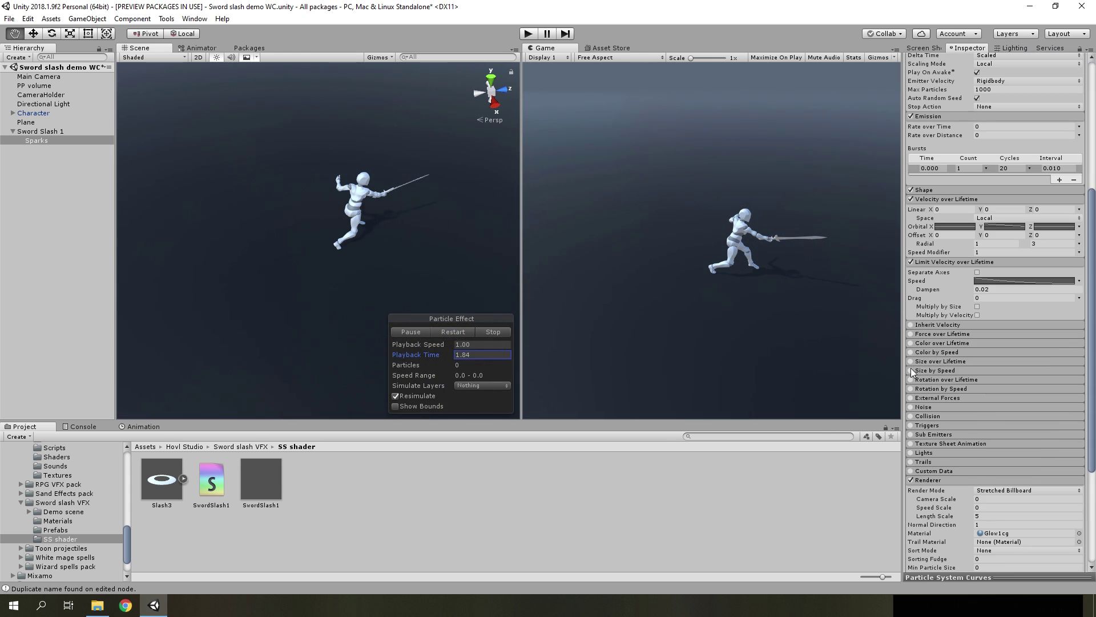
- Enable Size over Lifetime on Sparks with a curve preset that rises quickly and falls back to zero, and restart the effect
click(911, 361)
click(940, 361)
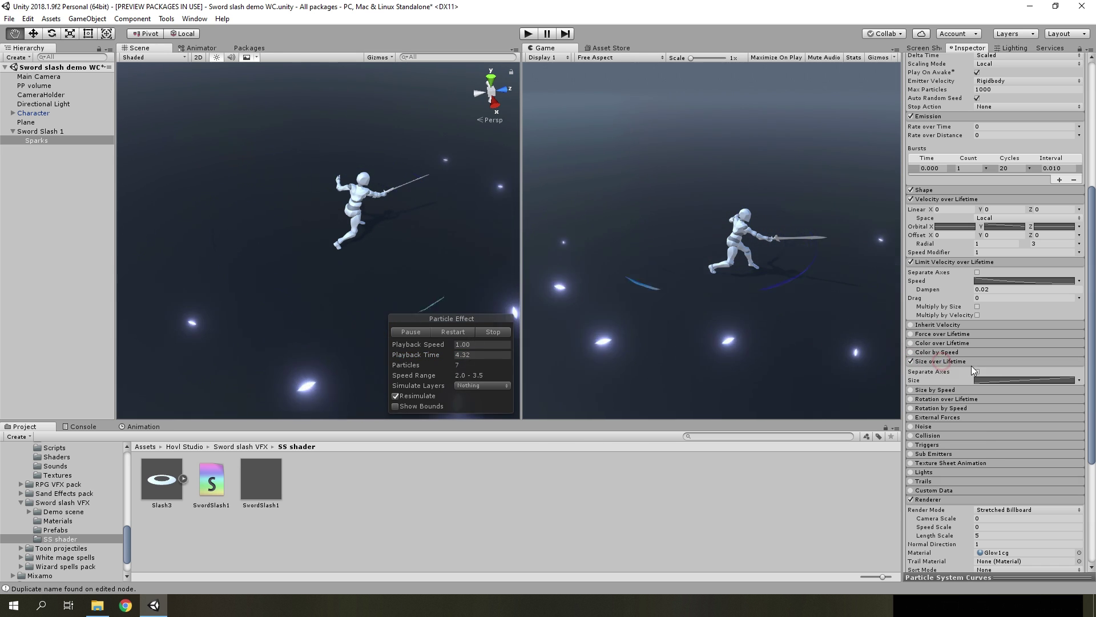
click(920, 575)
click(914, 570)
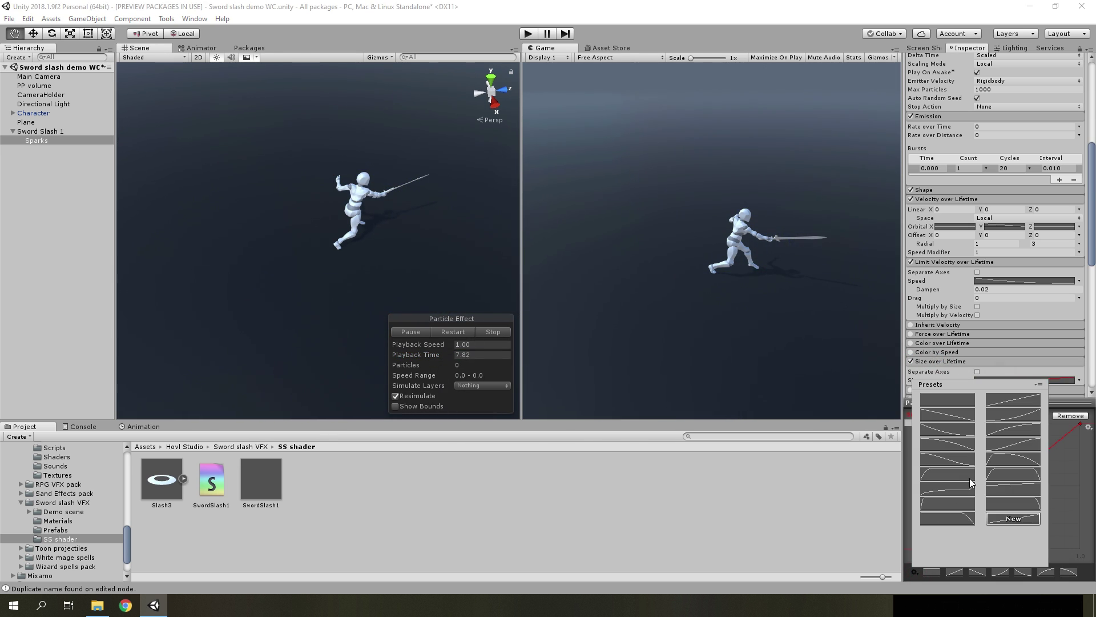
click(1013, 459)
click(454, 332)
click(454, 331)
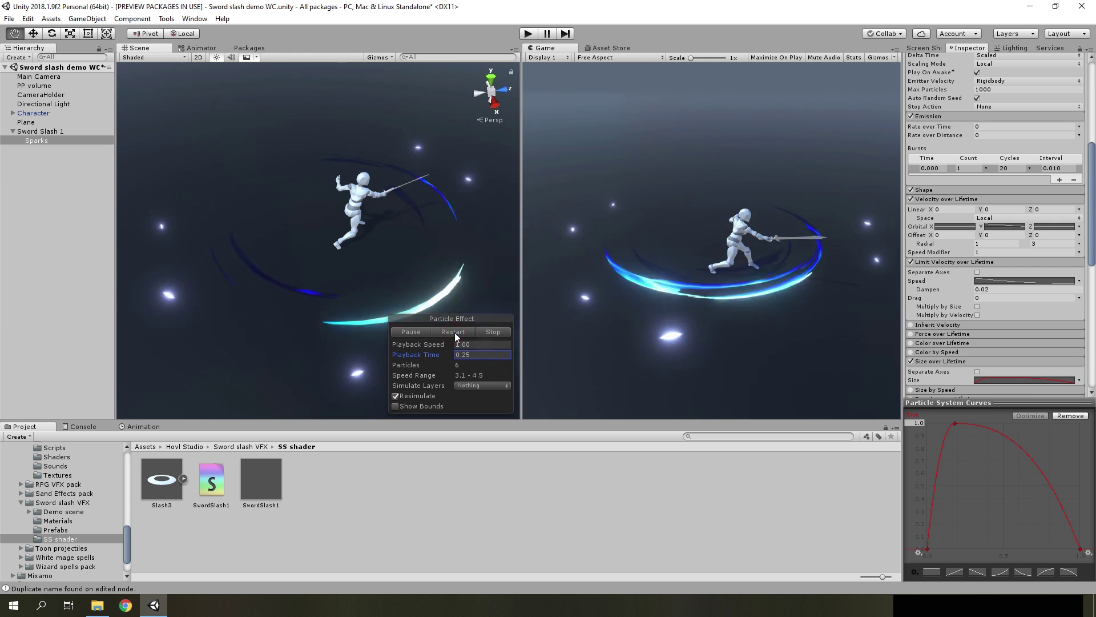
- Change the Sparks start color to a more saturated blue, about 454DFF, and restart the effect
scroll(1043, 237, up, 8)
click(1024, 261)
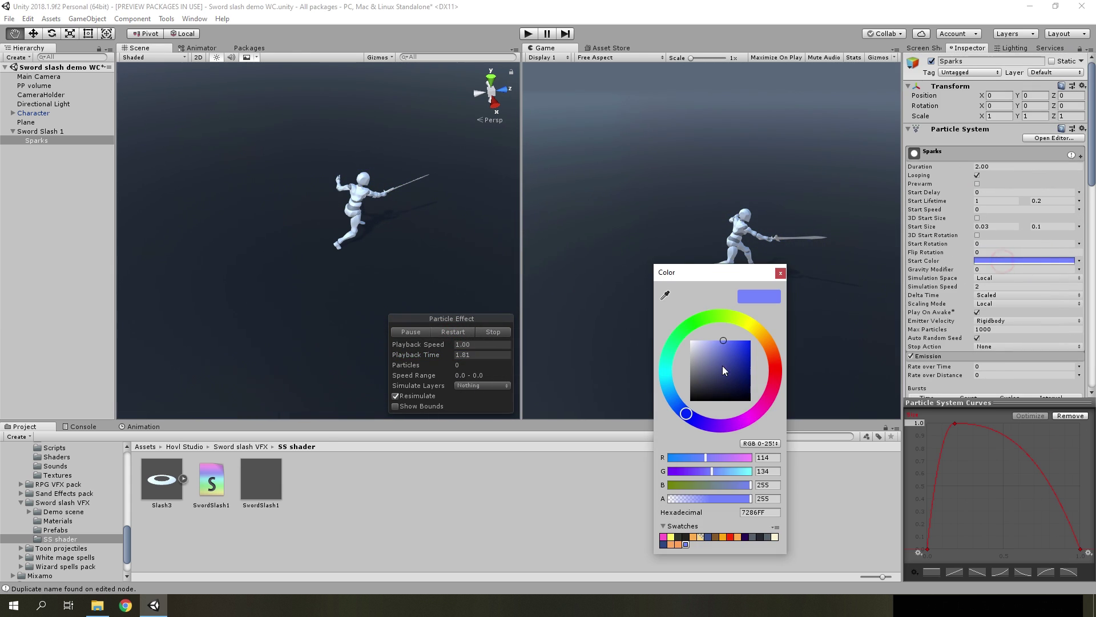
drag(729, 360, 733, 340)
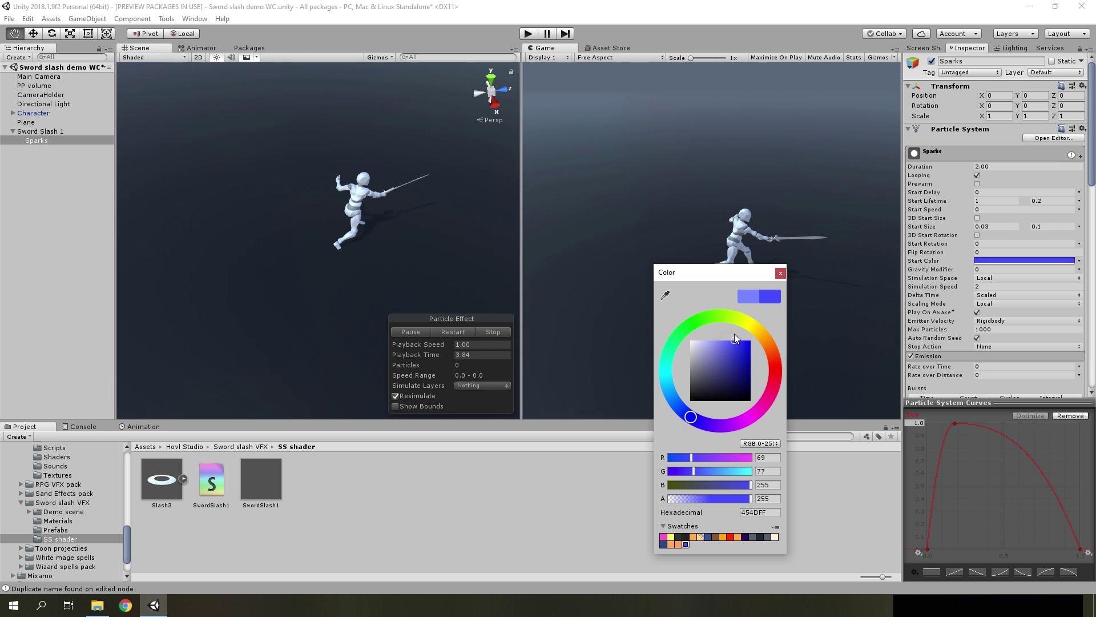
mouse_move(427, 355)
mouse_down()
mouse_move(552, 341)
mouse_move(428, 336)
mouse_up()
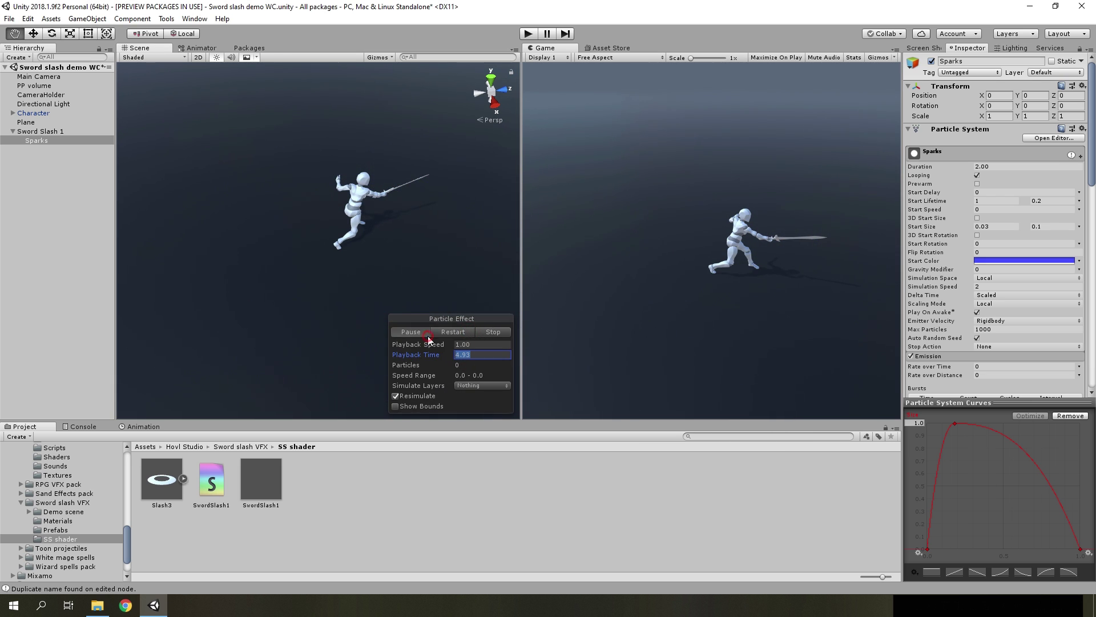
click(443, 332)
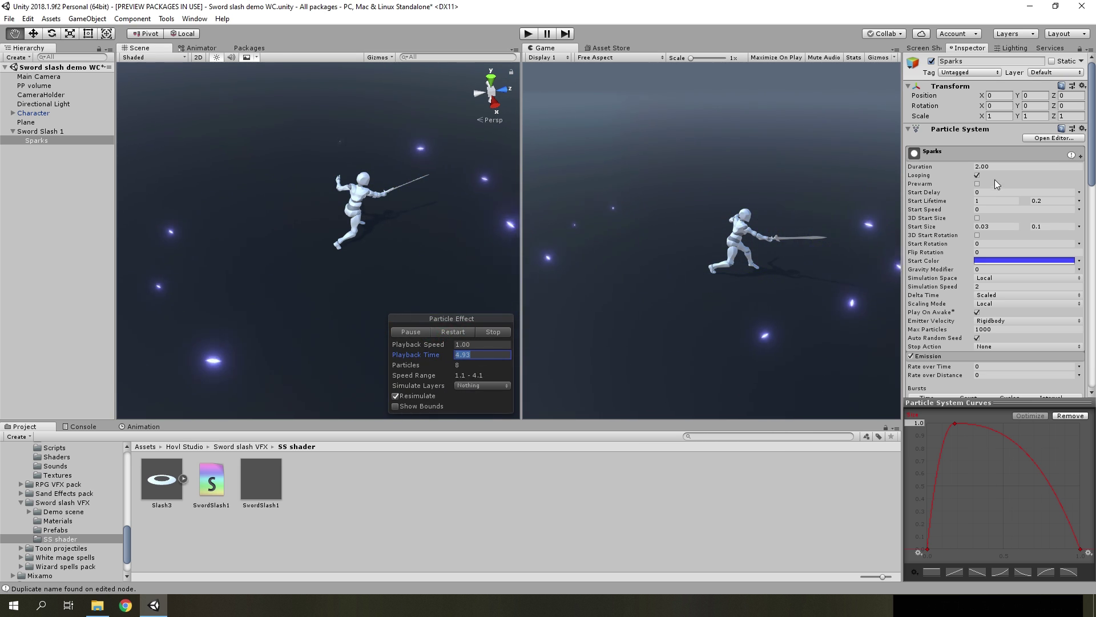
- Set the Sparks duration to 4 and restart the effect
click(983, 167)
text(4)
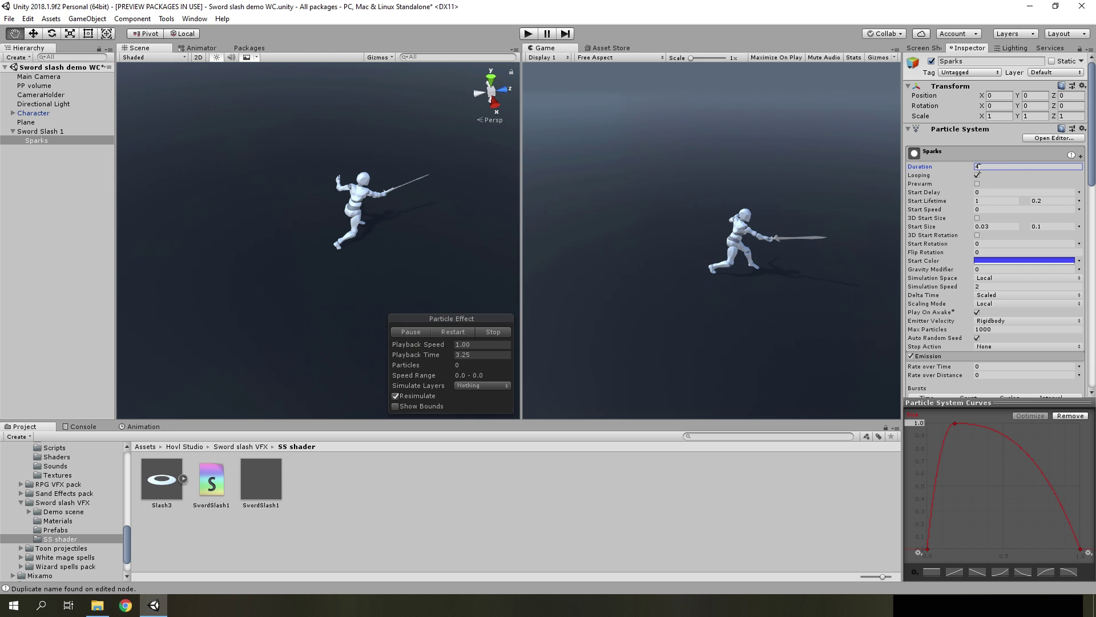
click(984, 289)
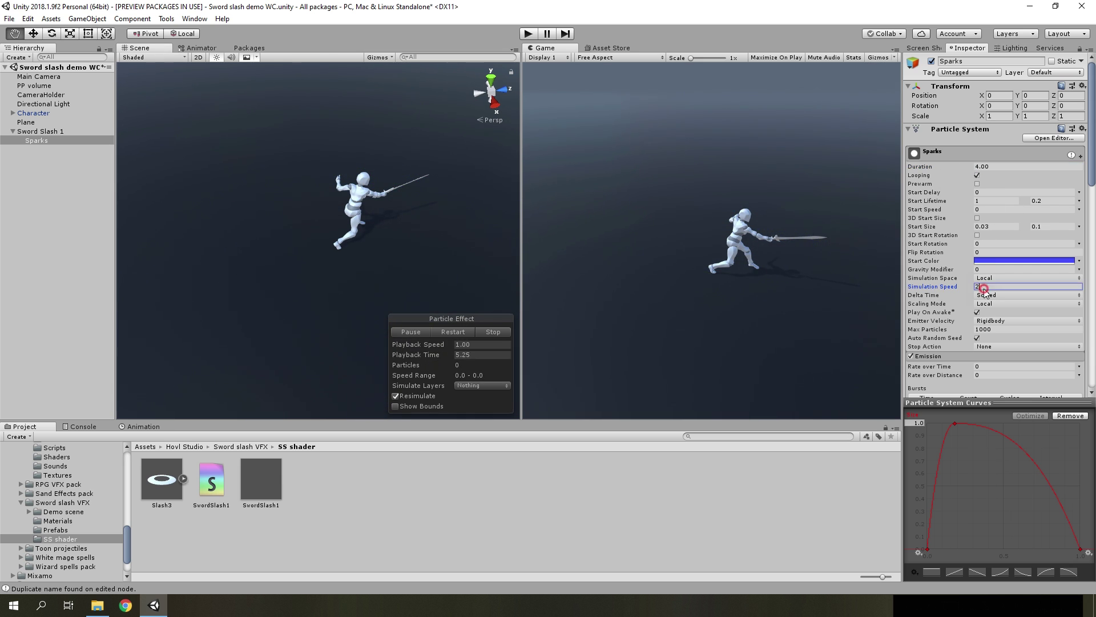
click(449, 332)
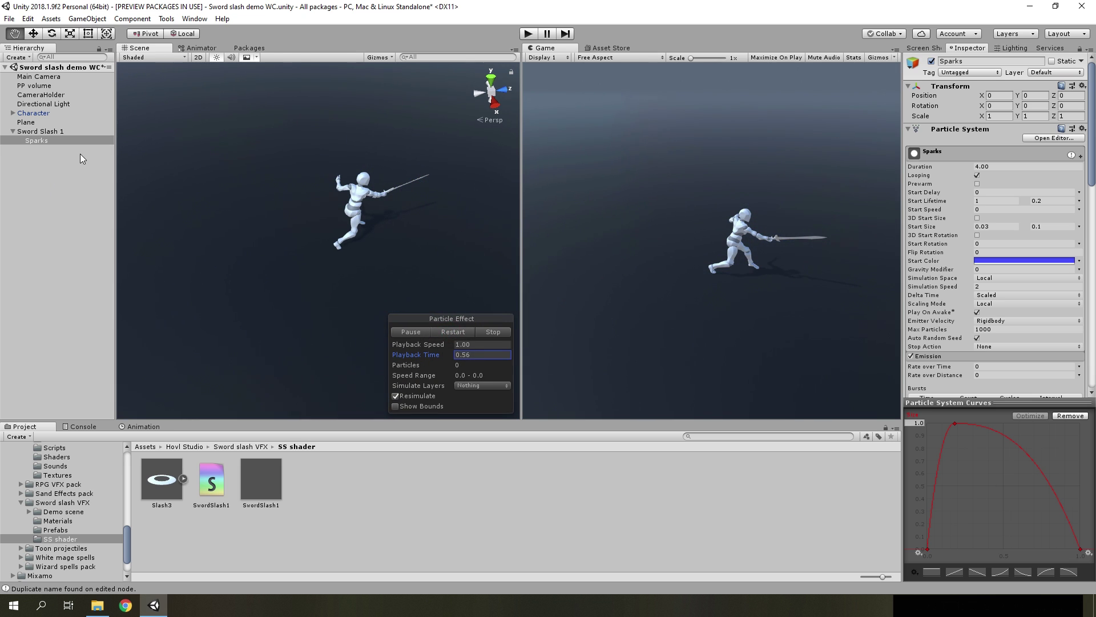
- Duplicate the Sparks particle system under Sword Slash 1 and rename the copy Smoke
click(27, 149)
key(ctrl+d)
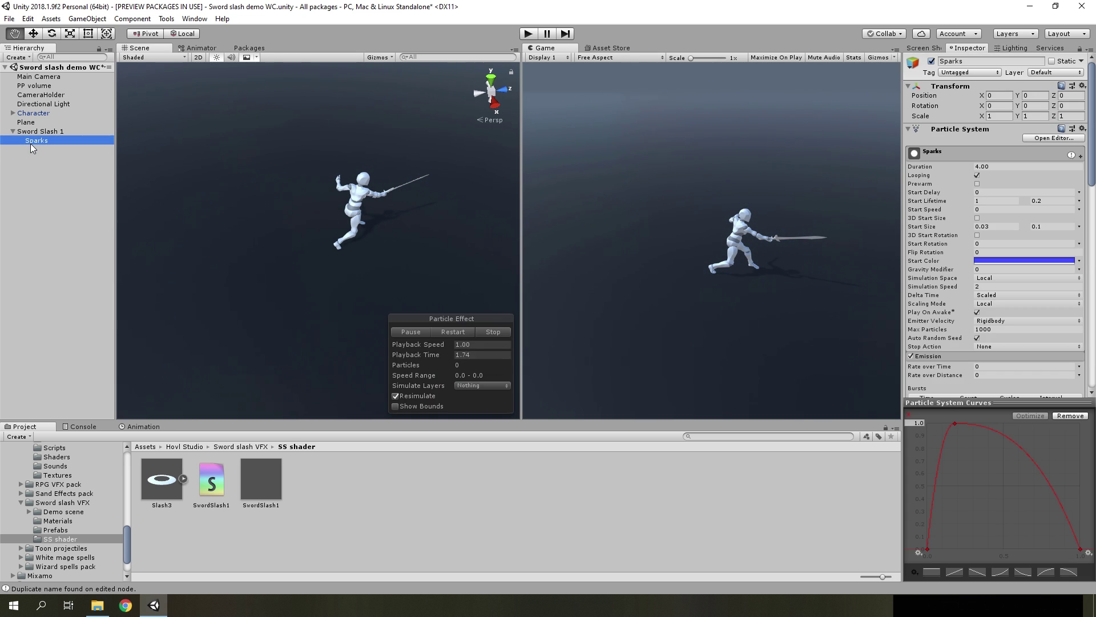
click(41, 150)
text(Smoke)
click(43, 172)
click(45, 152)
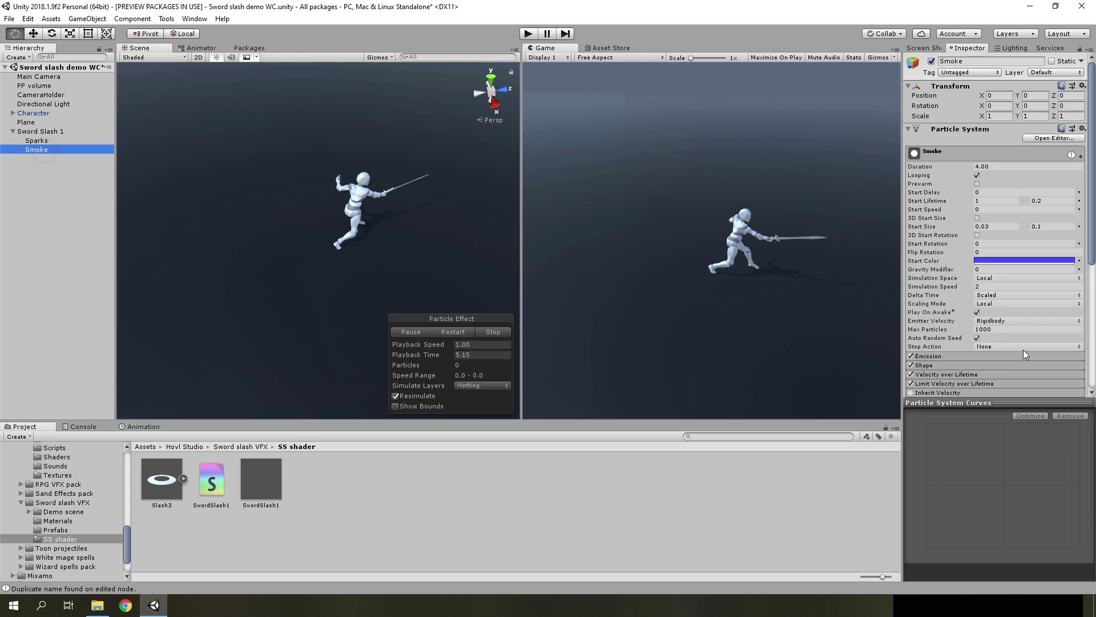
- Assign the Smoke24bcg material to the Smoke particle renderer
scroll(1026, 348, down, 3)
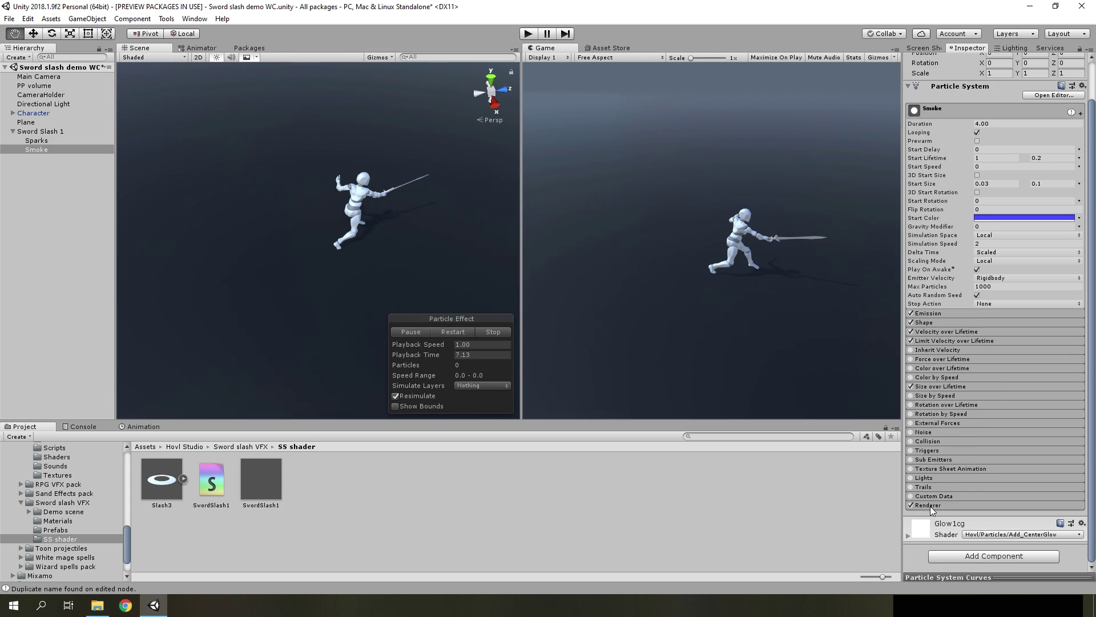
click(930, 506)
scroll(1005, 455, down, 3)
click(1079, 386)
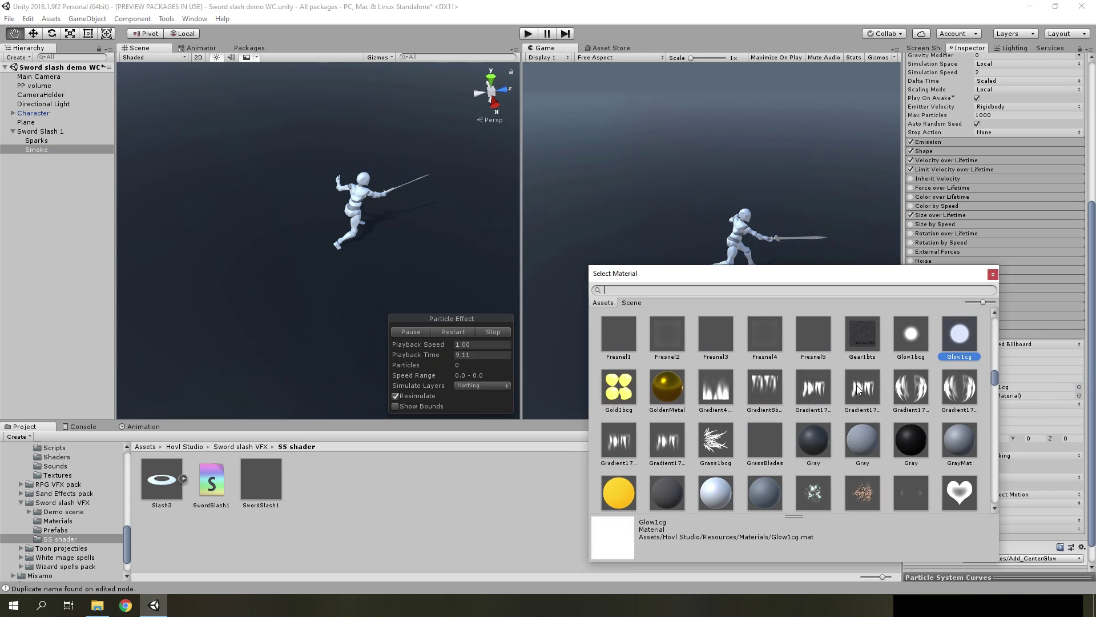
text(sm)
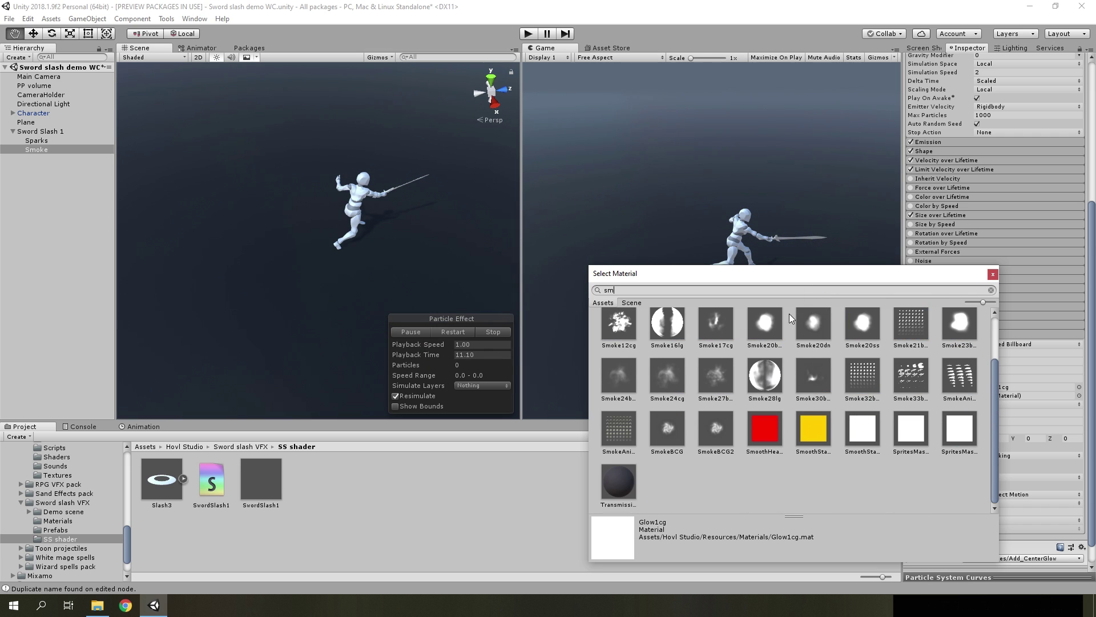
double_click(618, 375)
- Change the Smoke start color to a dark blue, about 00067B
scroll(998, 188, up, 3)
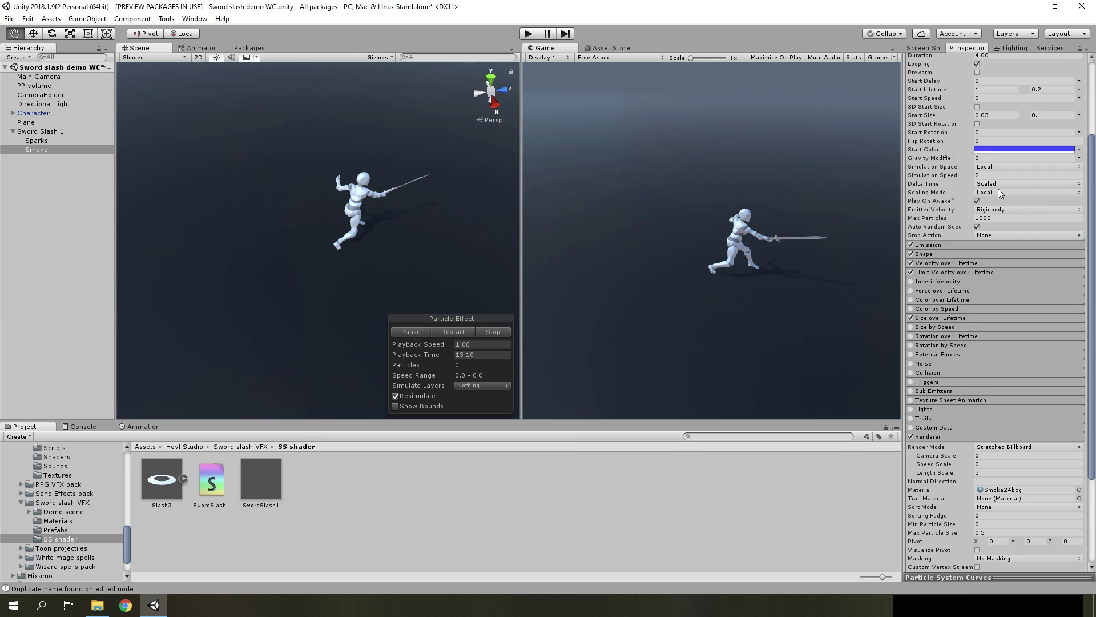
click(990, 149)
click(739, 378)
drag(749, 385, 773, 371)
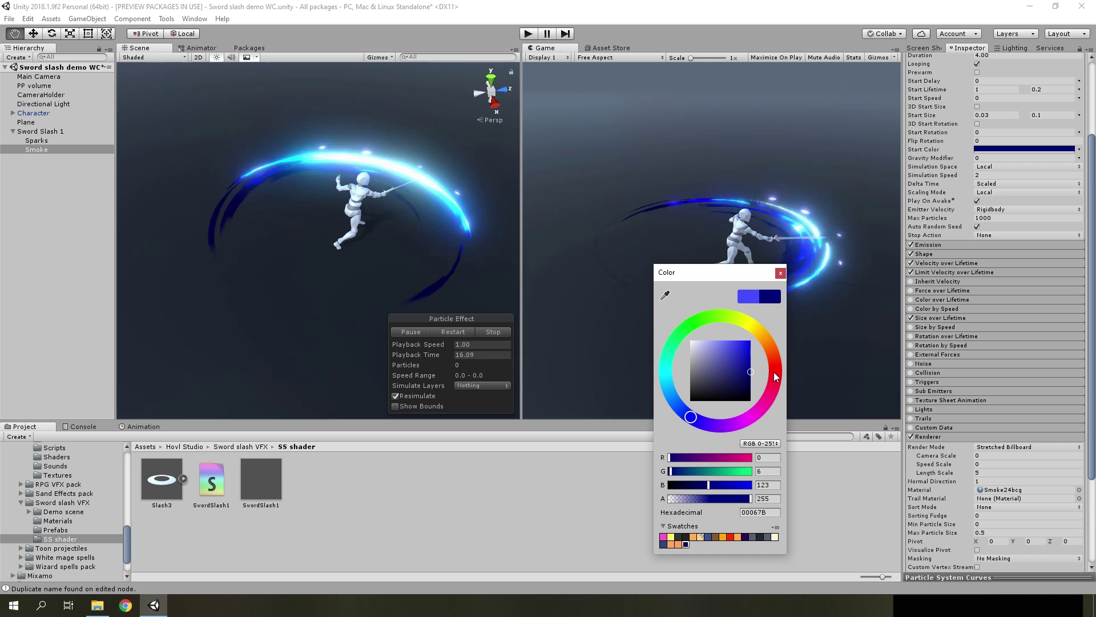
click(780, 273)
- Set the Smoke start size to a random range of 1 to 2, then restart the effect and pause it mid-slash
click(1009, 115)
text(1)
click(1050, 114)
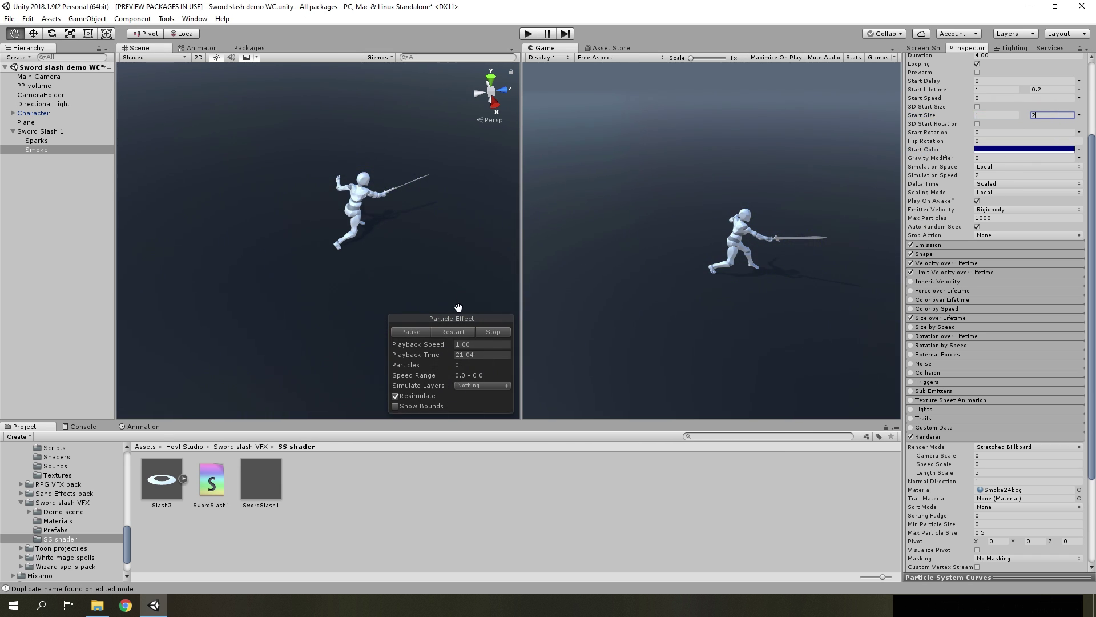
text(2)
click(440, 333)
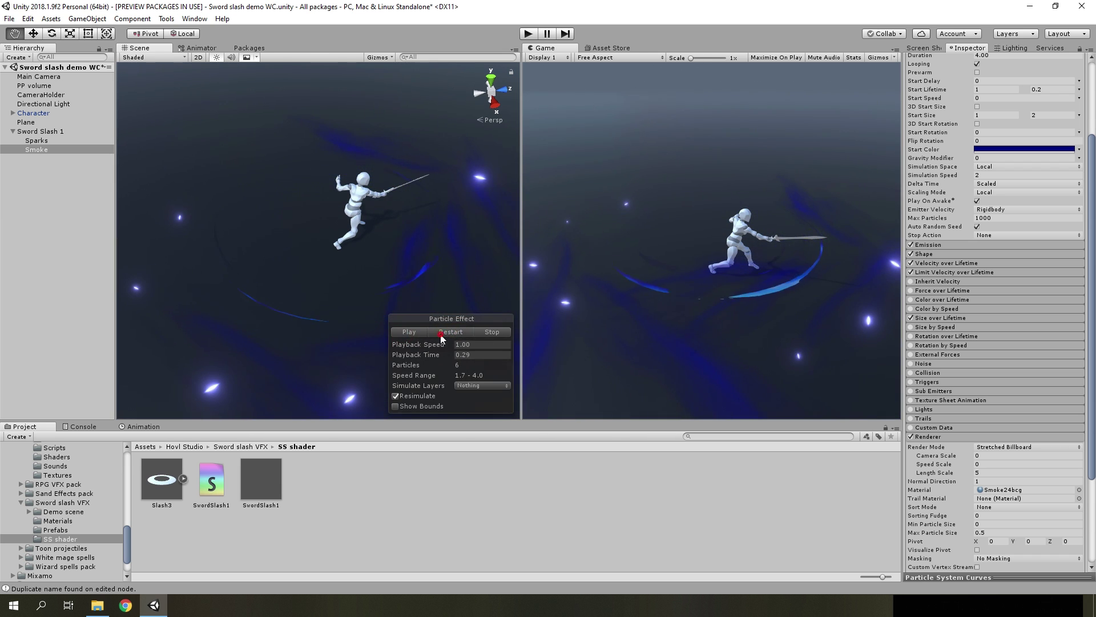
- Switch the Smoke render mode to Billboard
click(1003, 447)
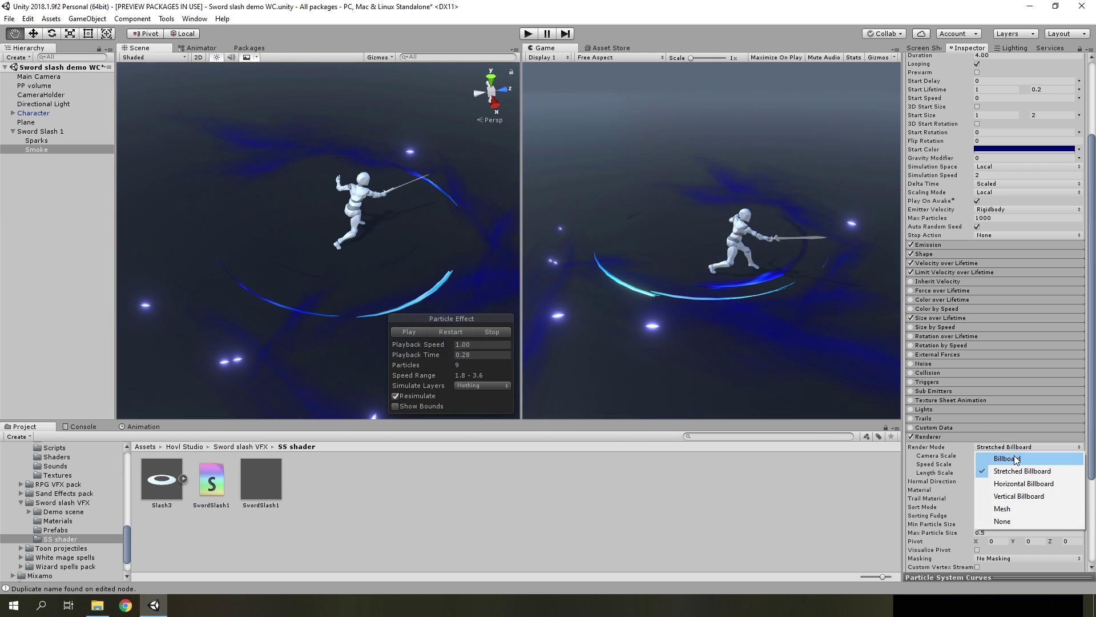
click(1015, 459)
scroll(1027, 277, up, 3)
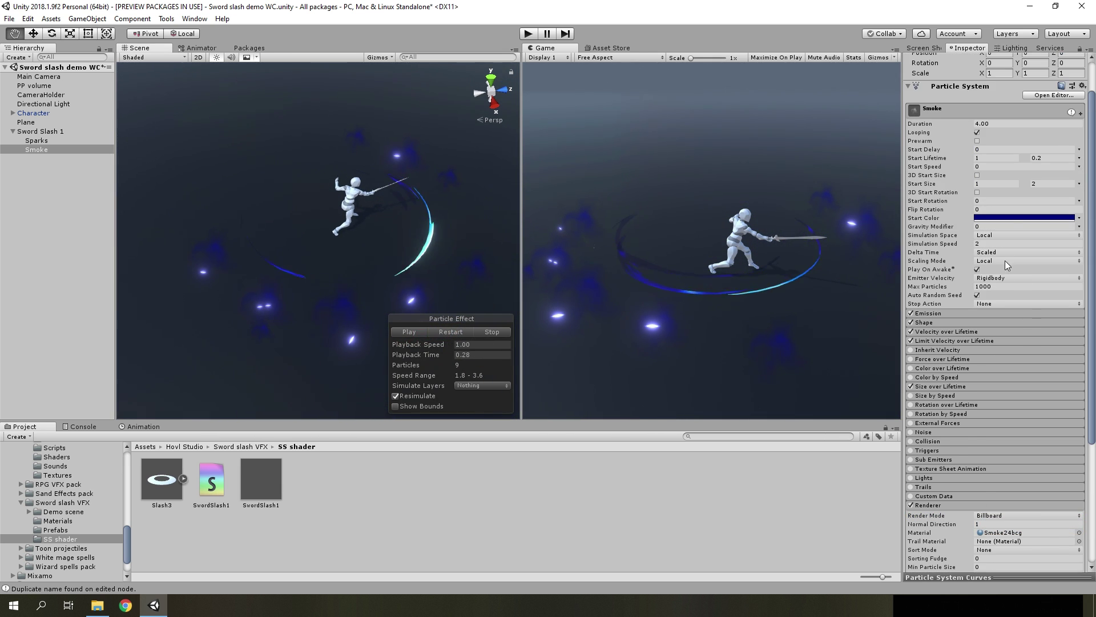
- Set the second radial value in the Smoke Velocity over Lifetime module to 0 and restart the effect
click(931, 323)
click(931, 324)
click(932, 325)
click(932, 323)
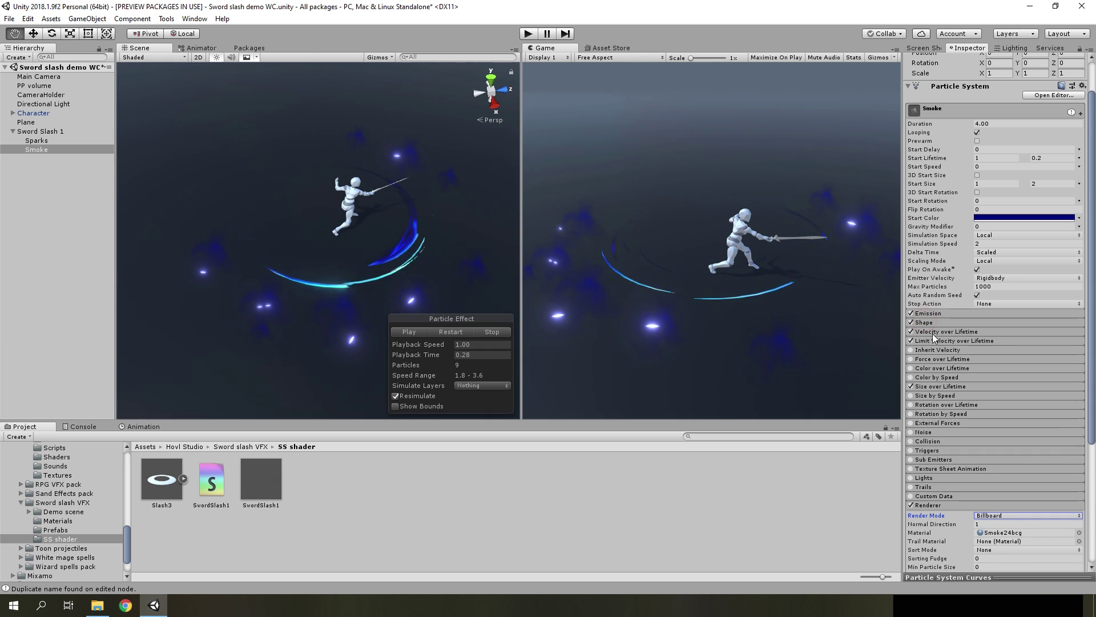
click(934, 331)
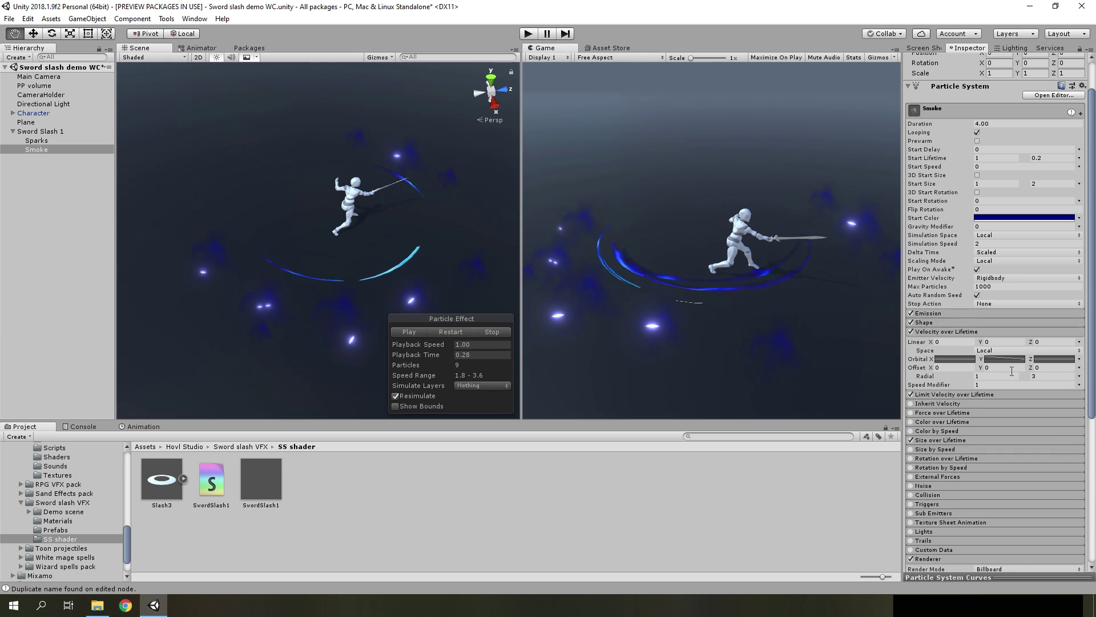
click(451, 333)
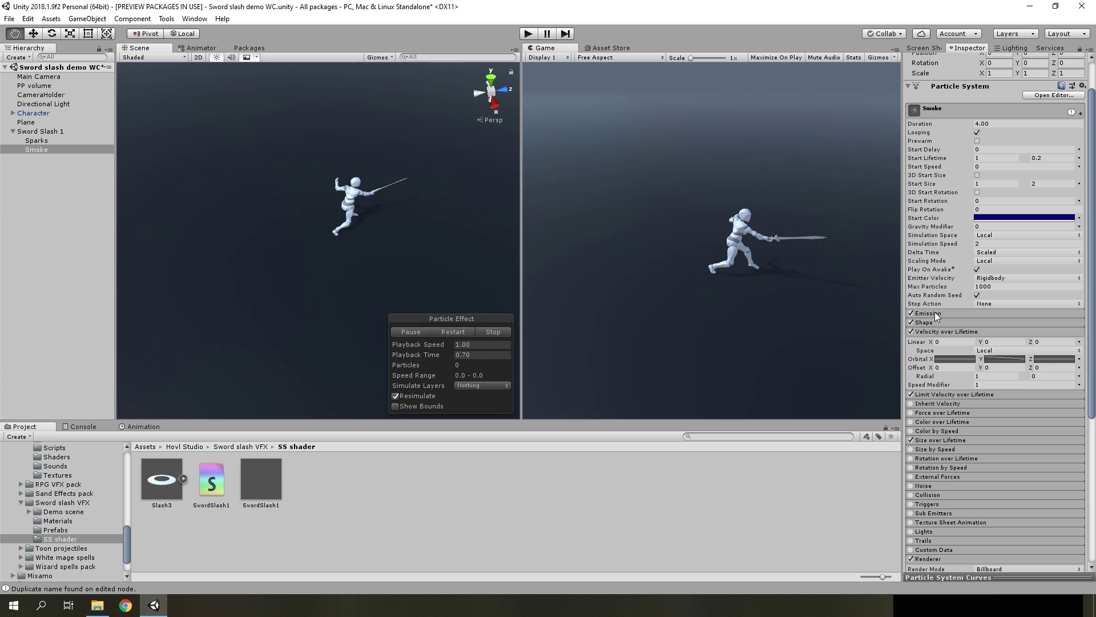
- Set the Smoke emission burst to 40 cycles, then restart the effect and pause it mid-slash
click(937, 314)
click(425, 331)
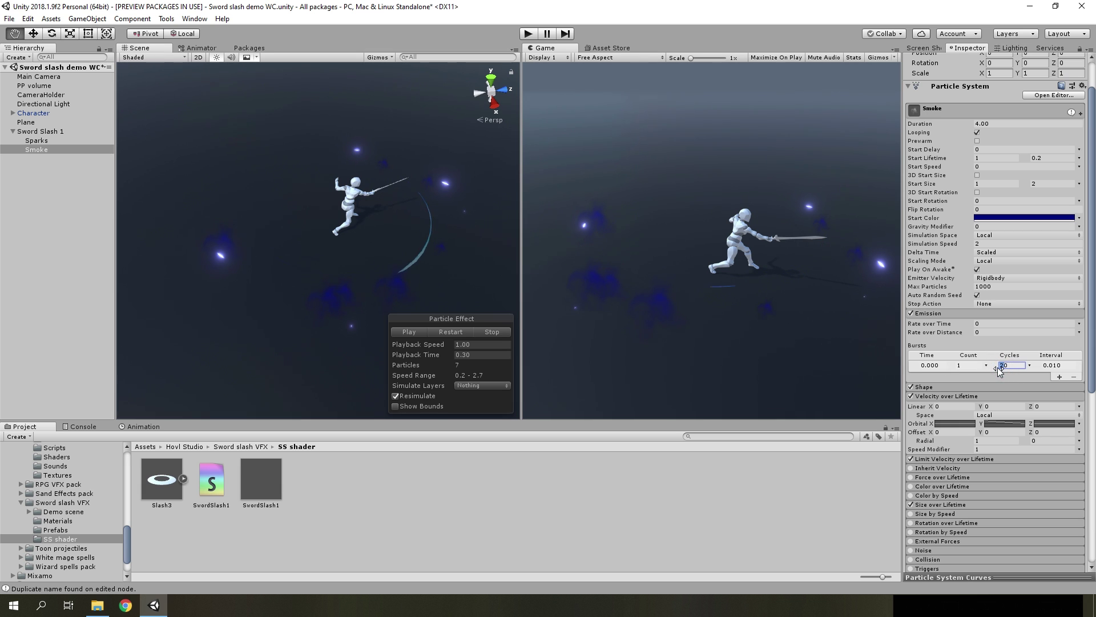
click(451, 332)
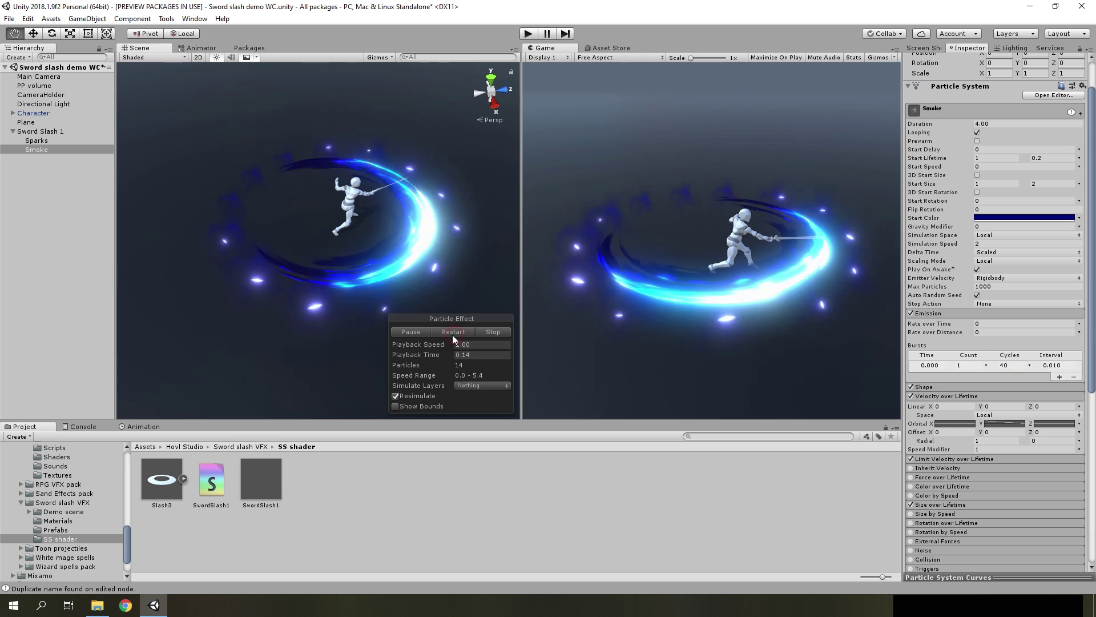
click(410, 333)
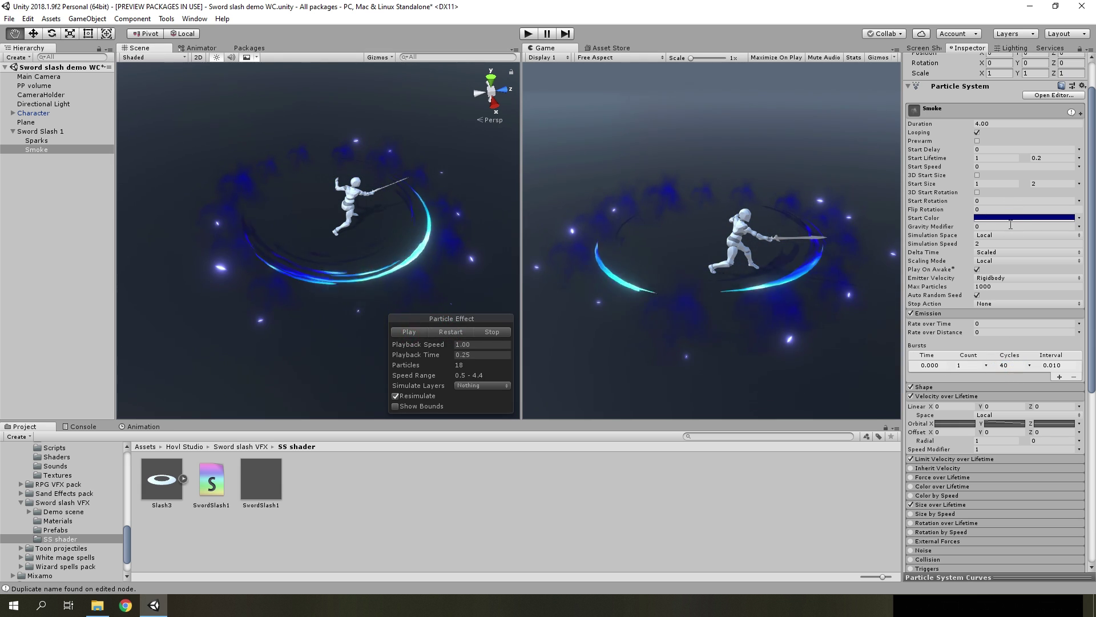
- Lower the alpha of the Smoke start color to 82
click(1025, 218)
drag(752, 499, 699, 502)
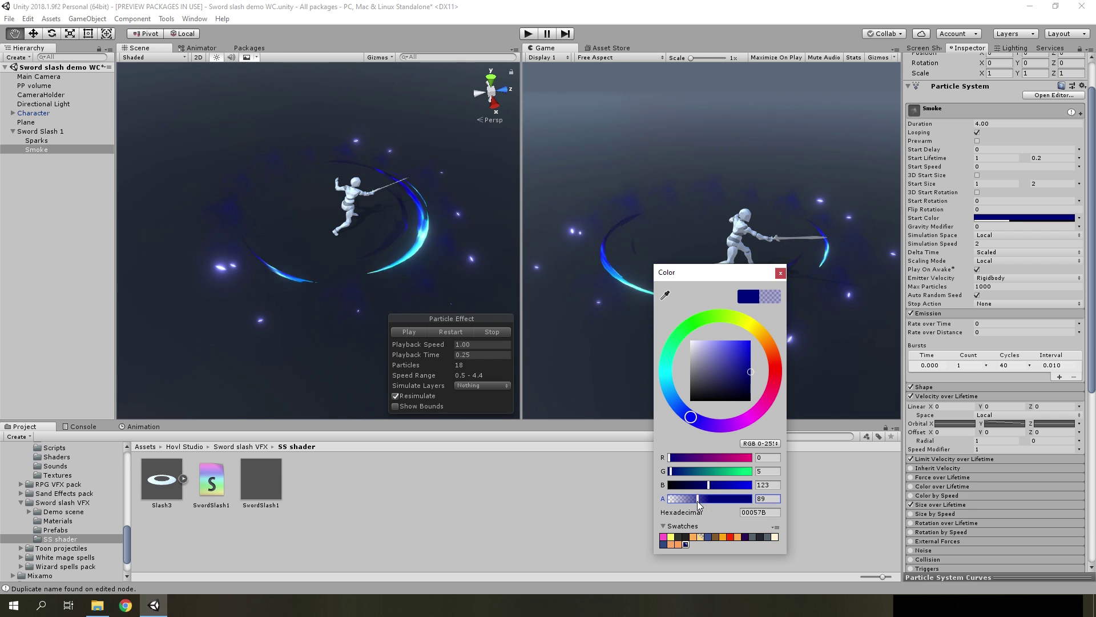
- Replace Size over Lifetime on Smoke with Color over Lifetime, using a white gradient that fades in and out, and restart the effect
scroll(918, 472, down, 3)
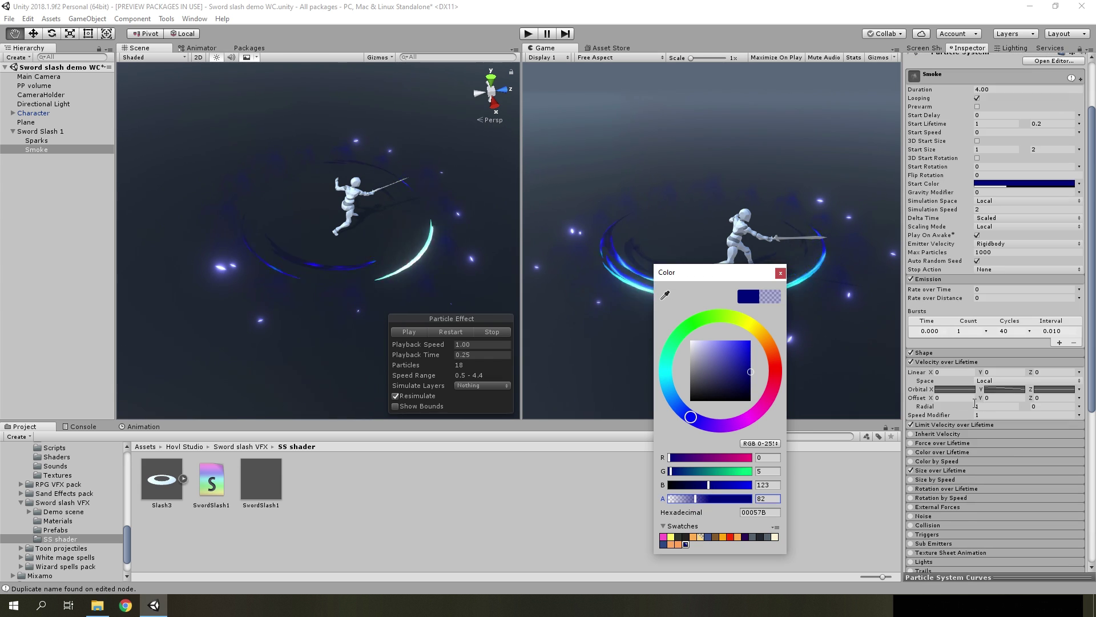
click(912, 472)
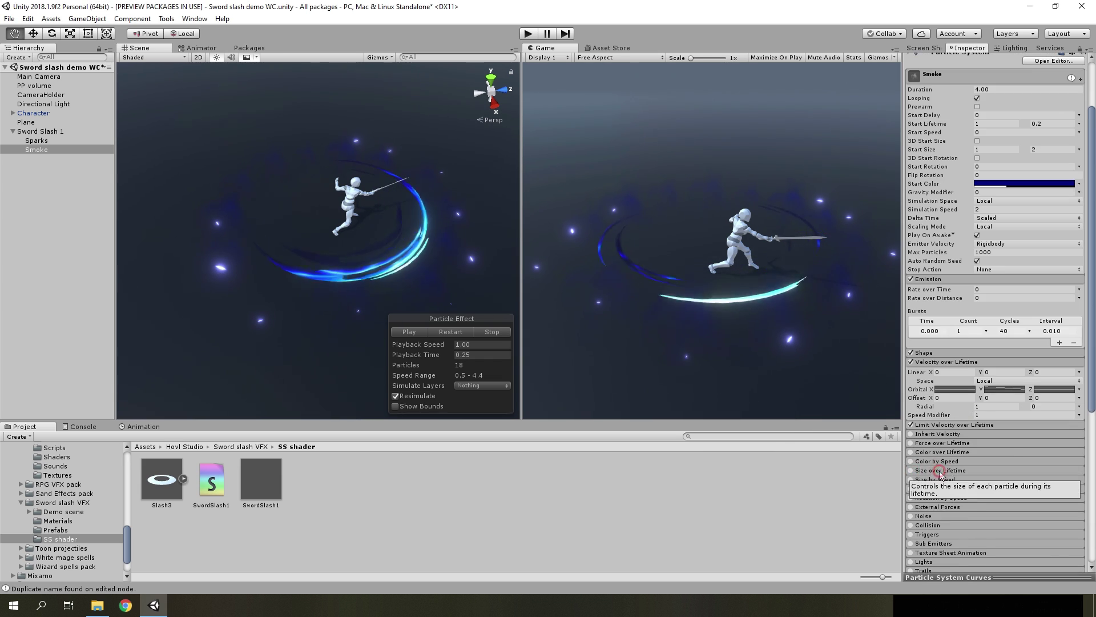
click(911, 452)
click(981, 462)
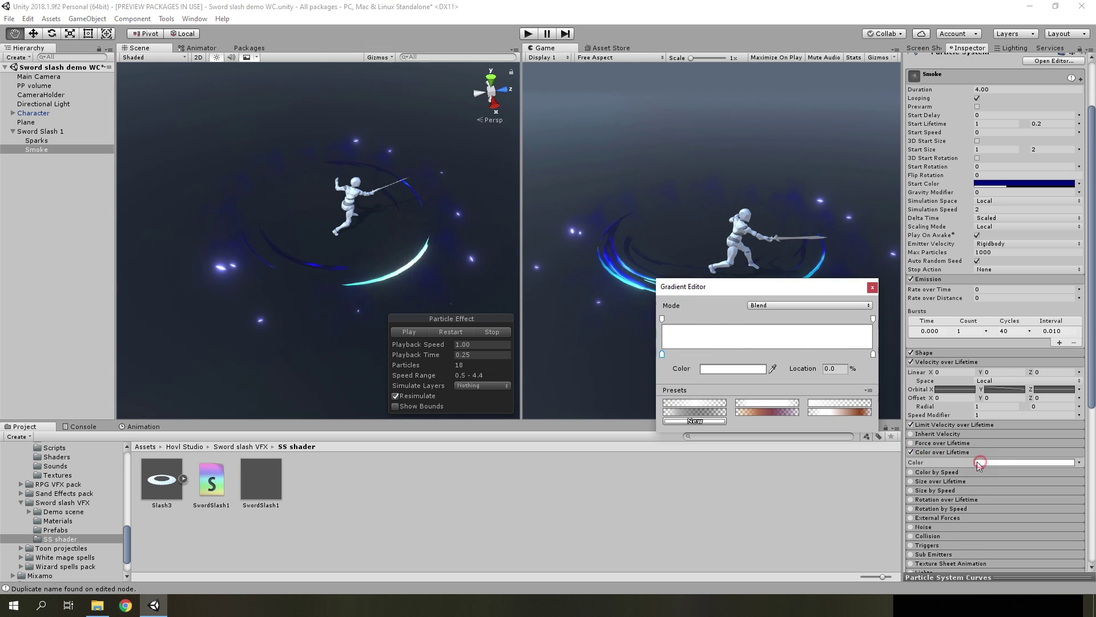
click(701, 401)
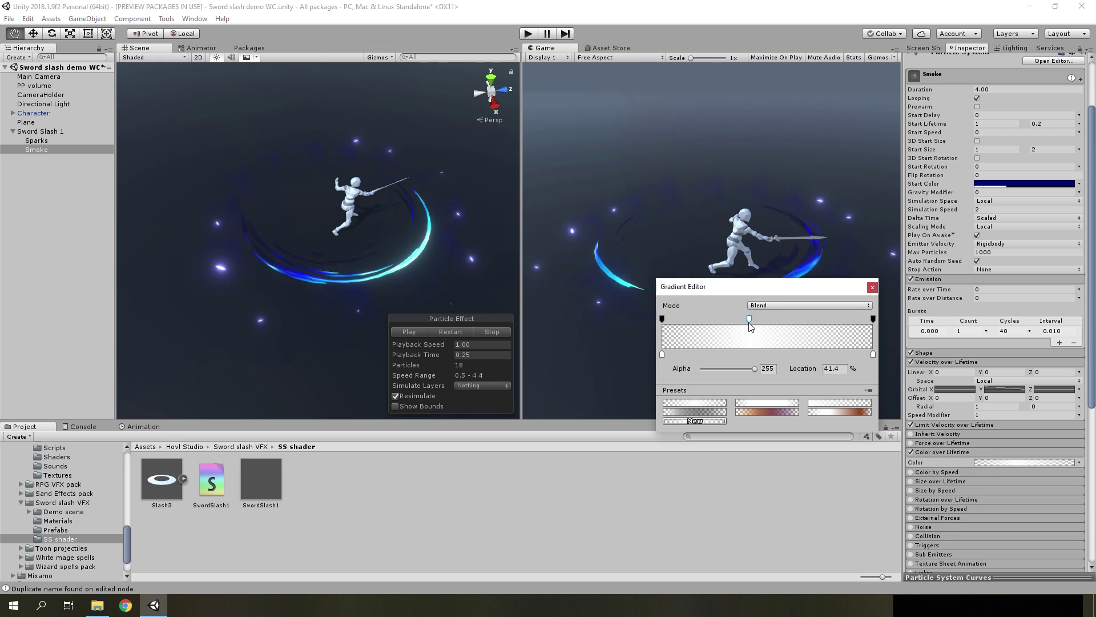
click(456, 333)
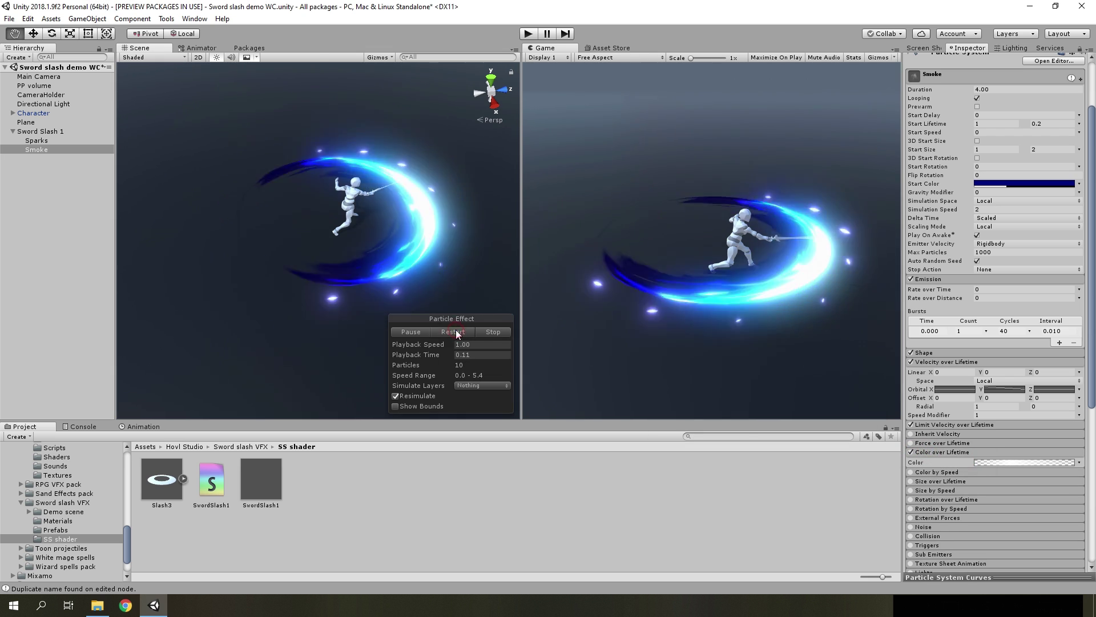
- Set the alpha of the Smoke start color to 255 and restart the effect
scroll(993, 223, up, 3)
click(993, 216)
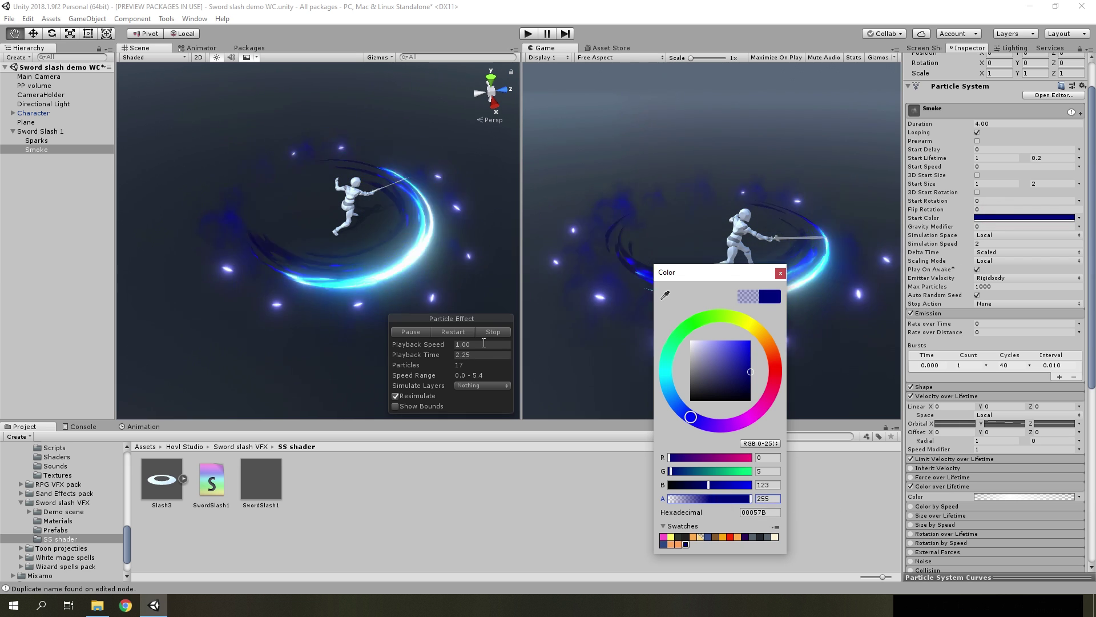
click(452, 331)
click(451, 331)
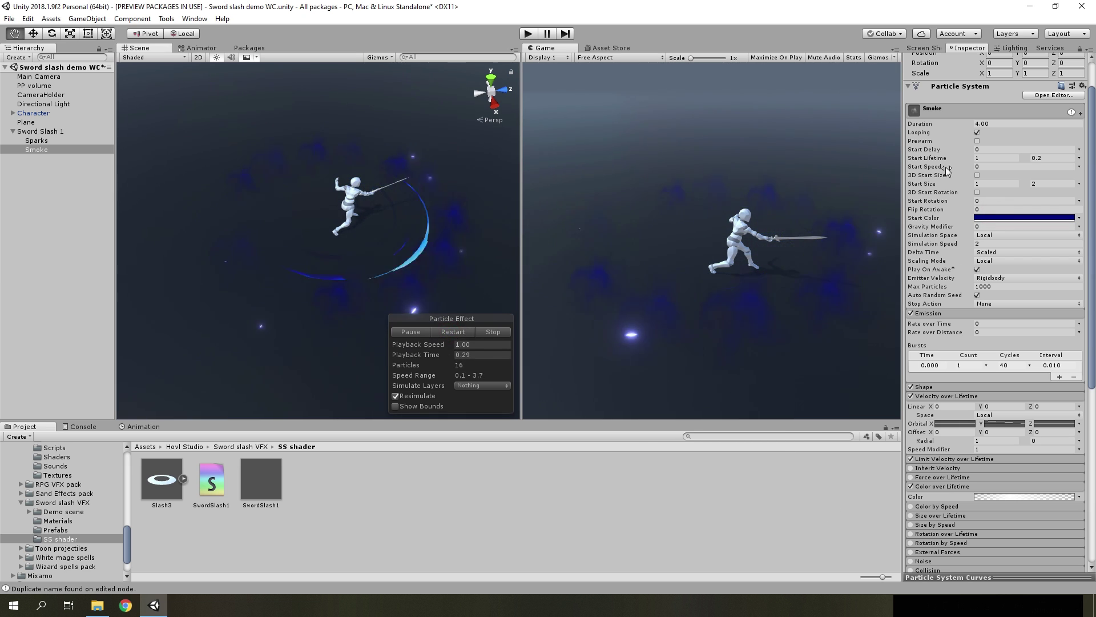
- Change the Smoke start color to a more muted dark navy and restart the effect
click(985, 217)
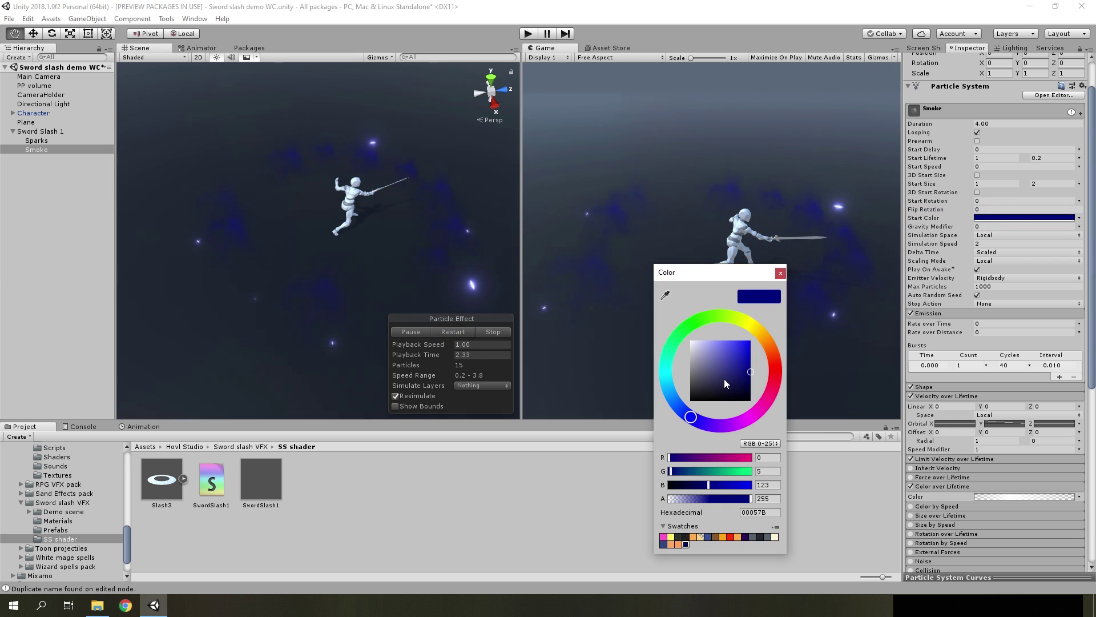
click(464, 333)
click(464, 333)
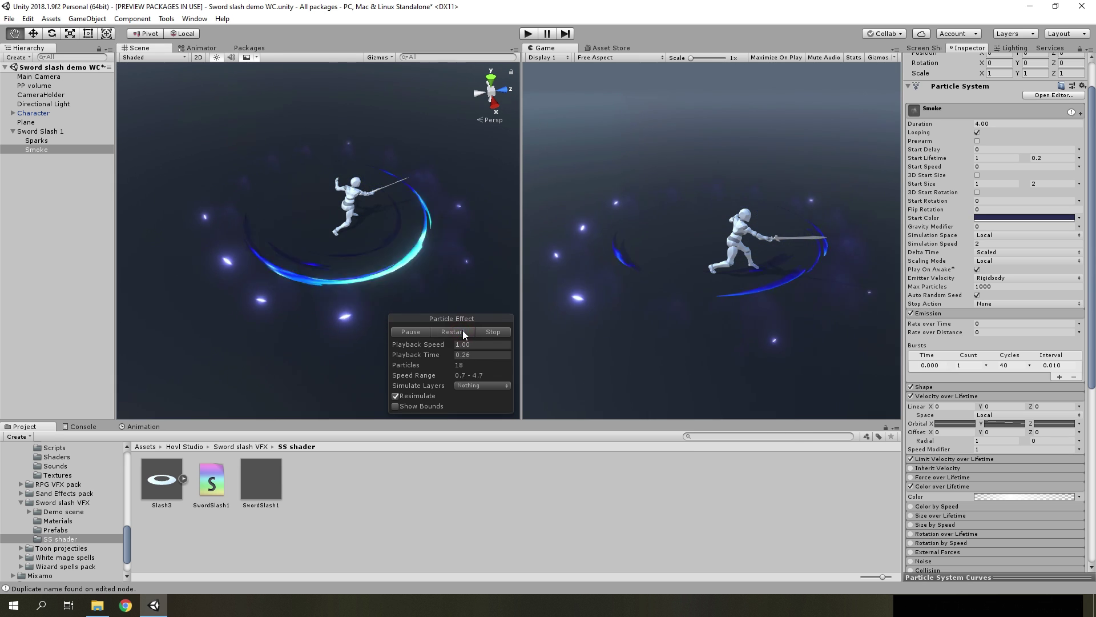
click(463, 333)
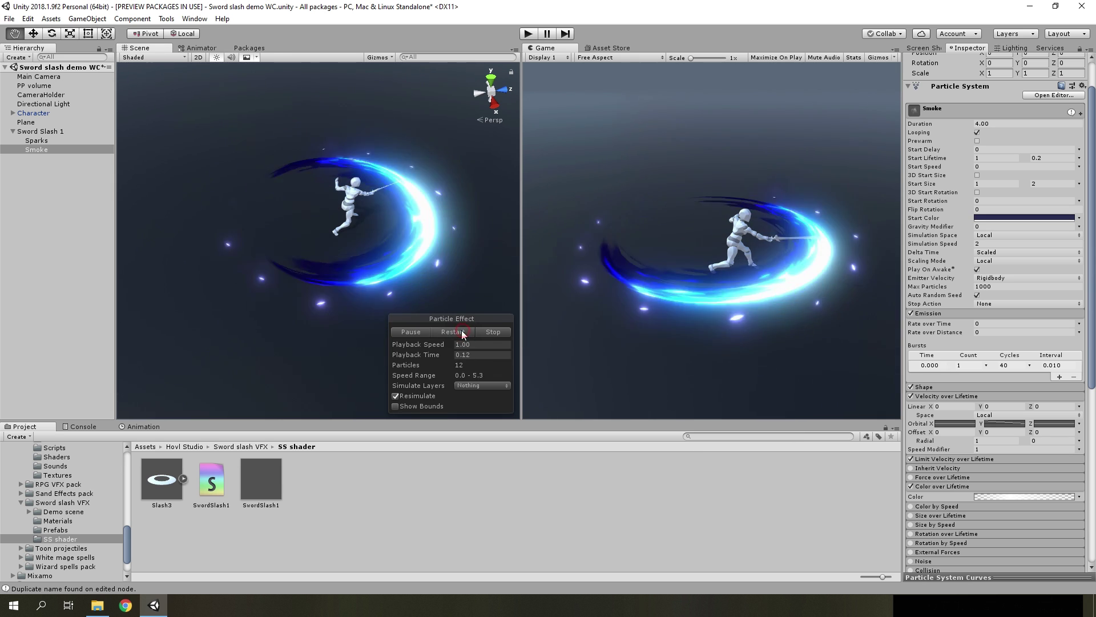
- Set the arc speed in the Smoke Shape module to 2 and restart the effect
click(938, 387)
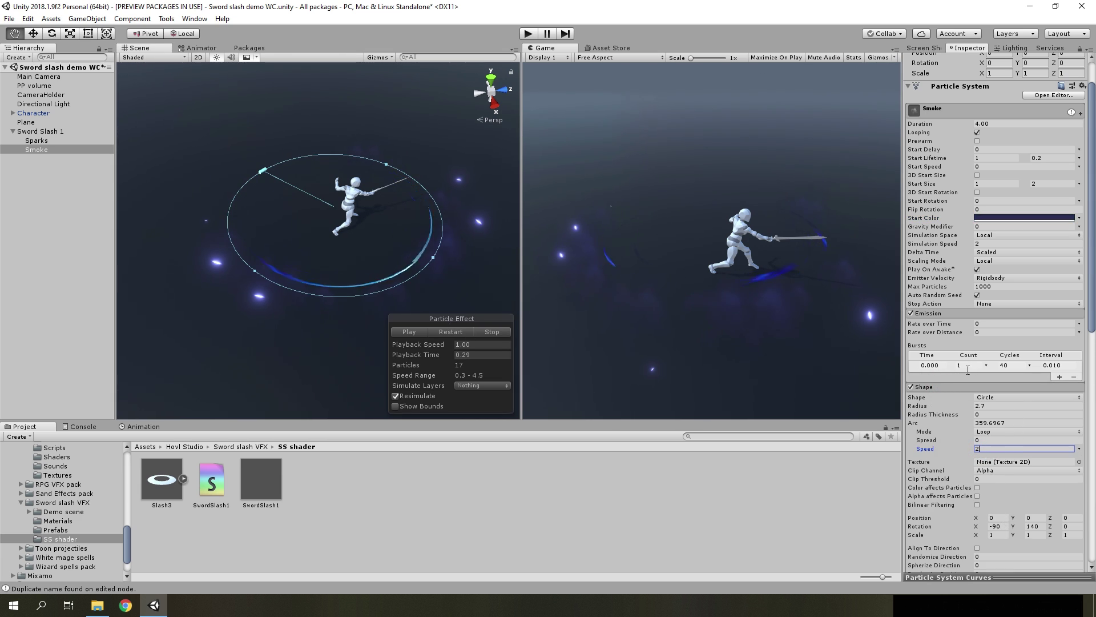
click(942, 388)
click(451, 331)
click(451, 331)
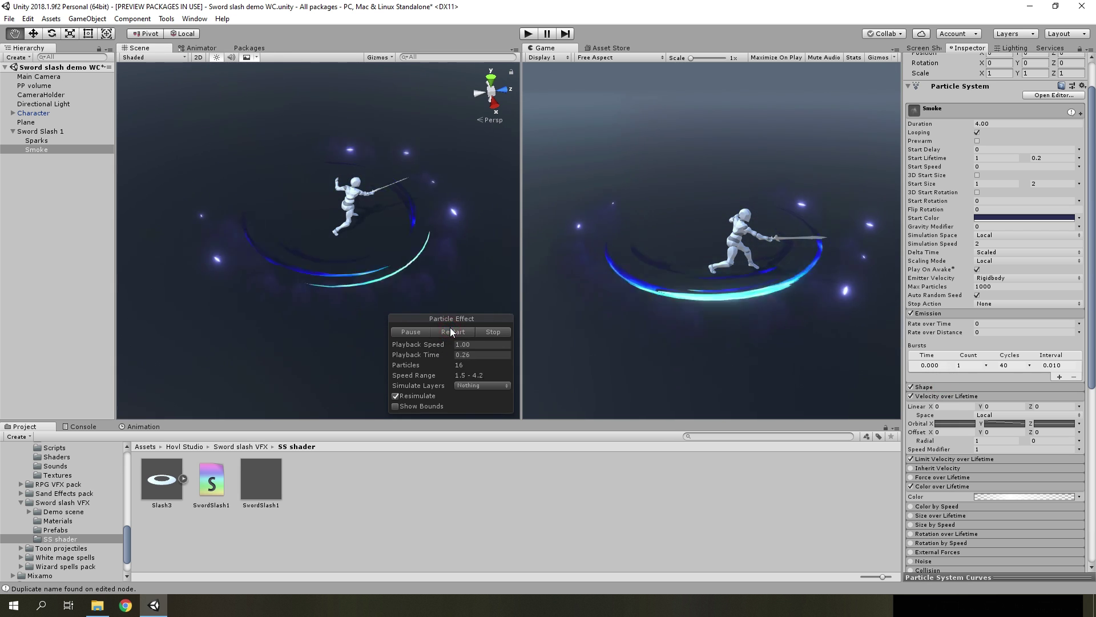
- Set the Smoke start color to hex 202361 and restart the effect
click(990, 217)
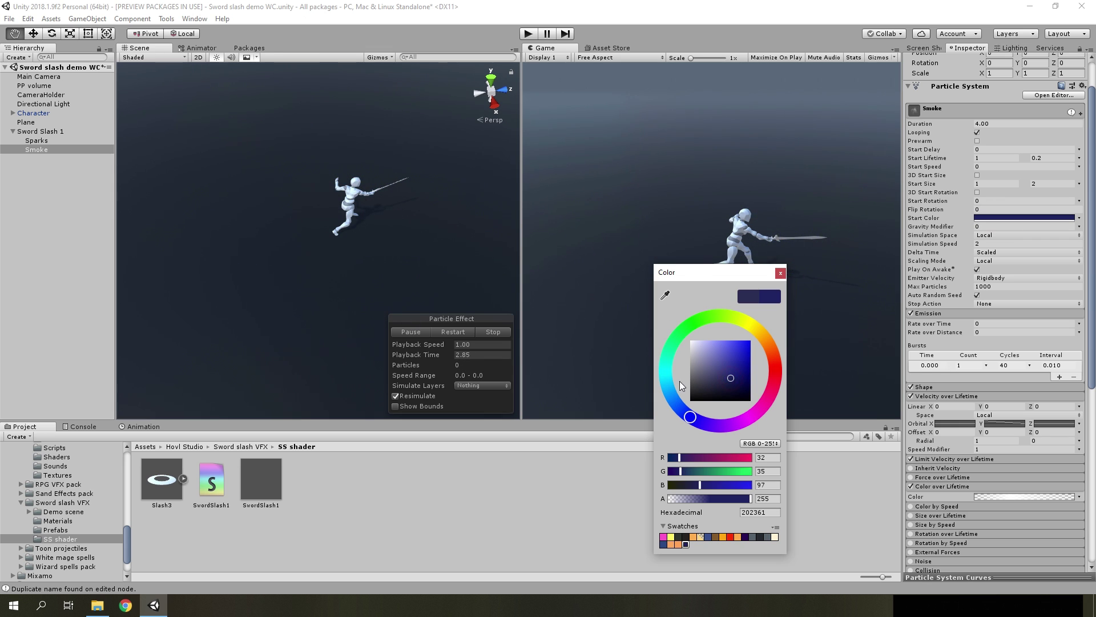
click(462, 335)
click(463, 336)
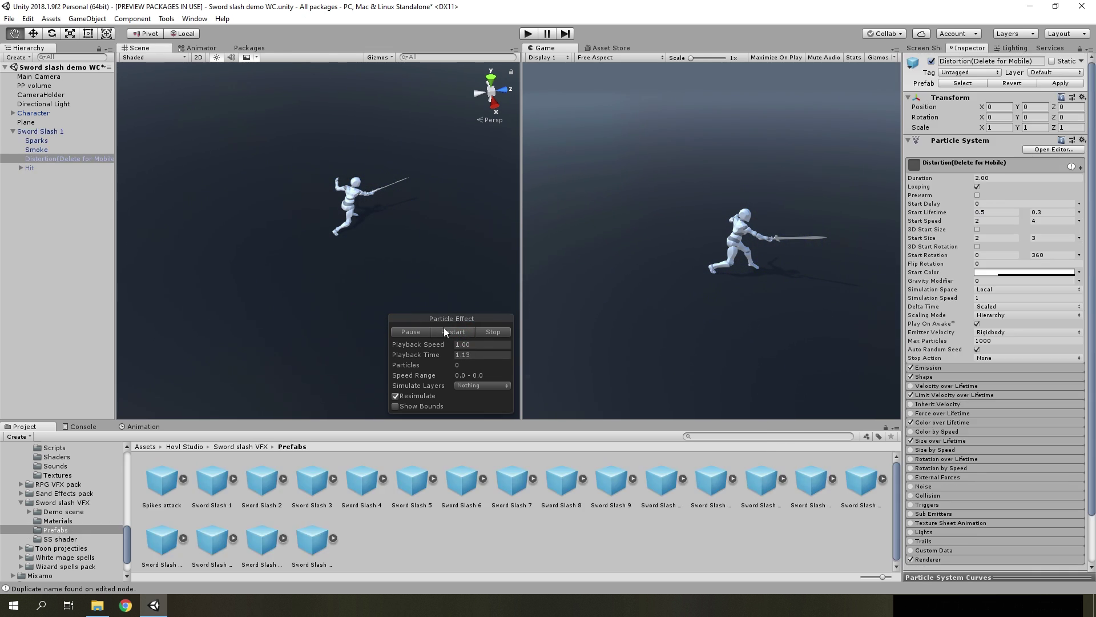
- Select the Distortion(Delete for Mobile) particle system and scrub the effect's playback time to 0.13
click(444, 331)
click(49, 160)
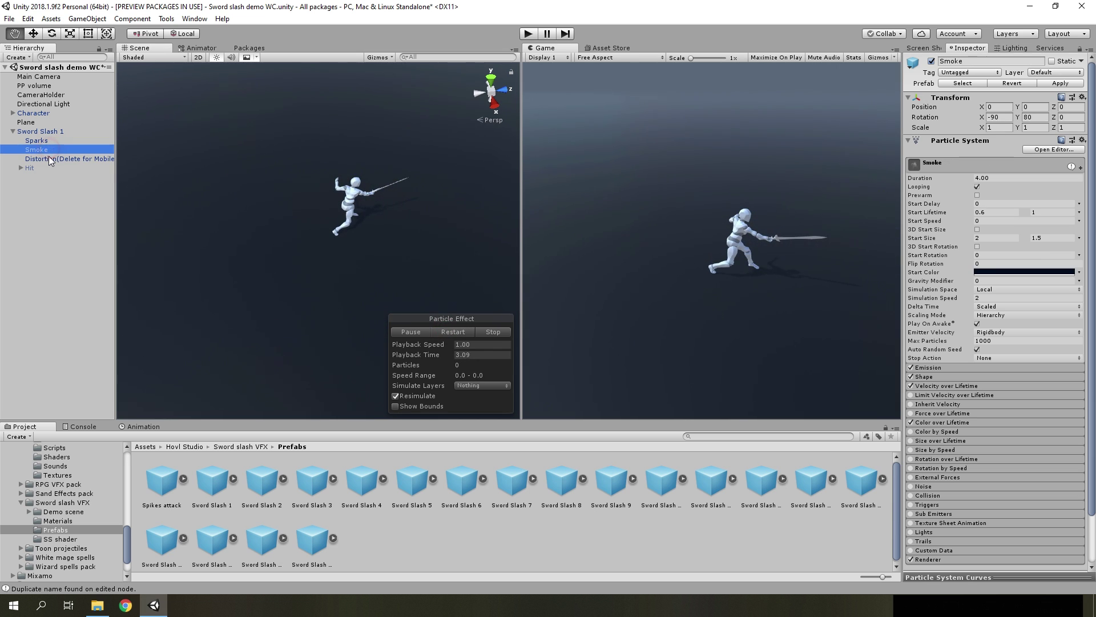
right_click(375, 537)
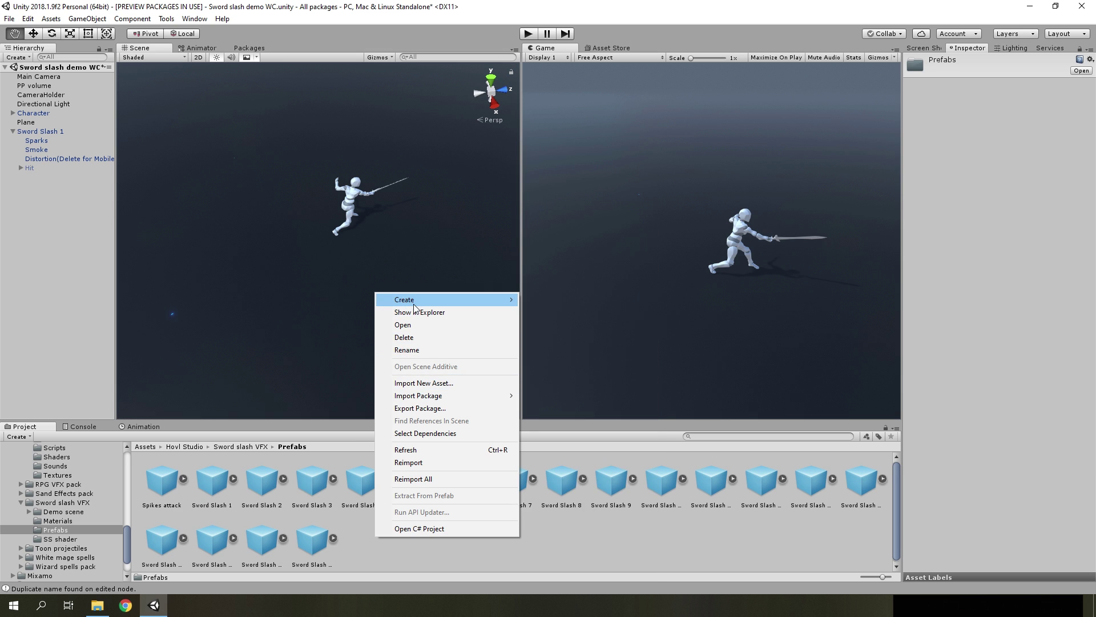
mouse_move(415, 301)
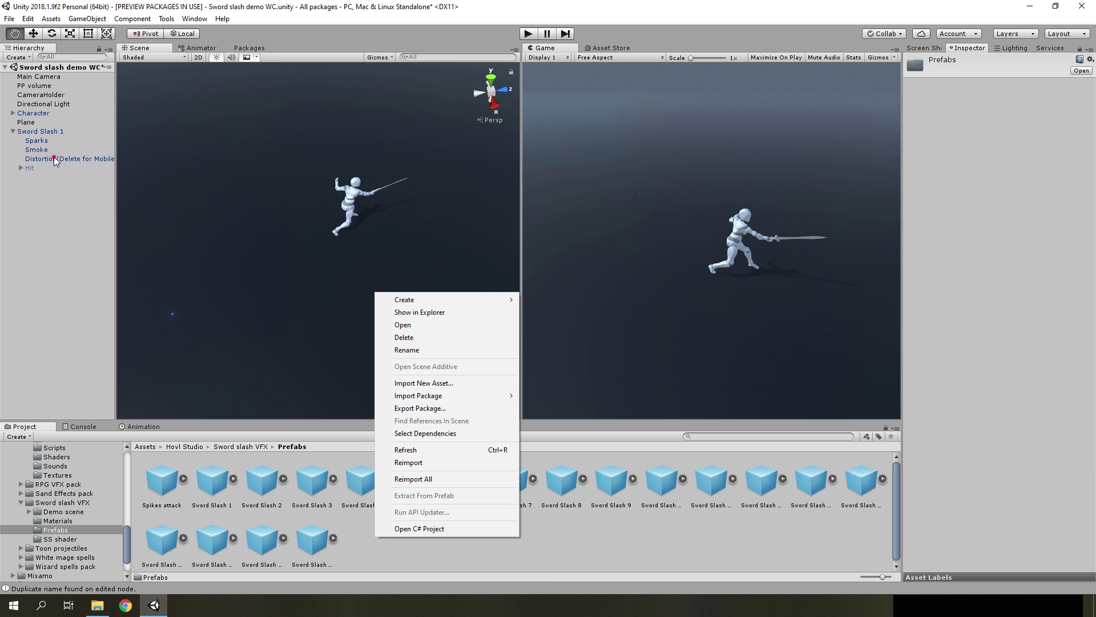
click(55, 159)
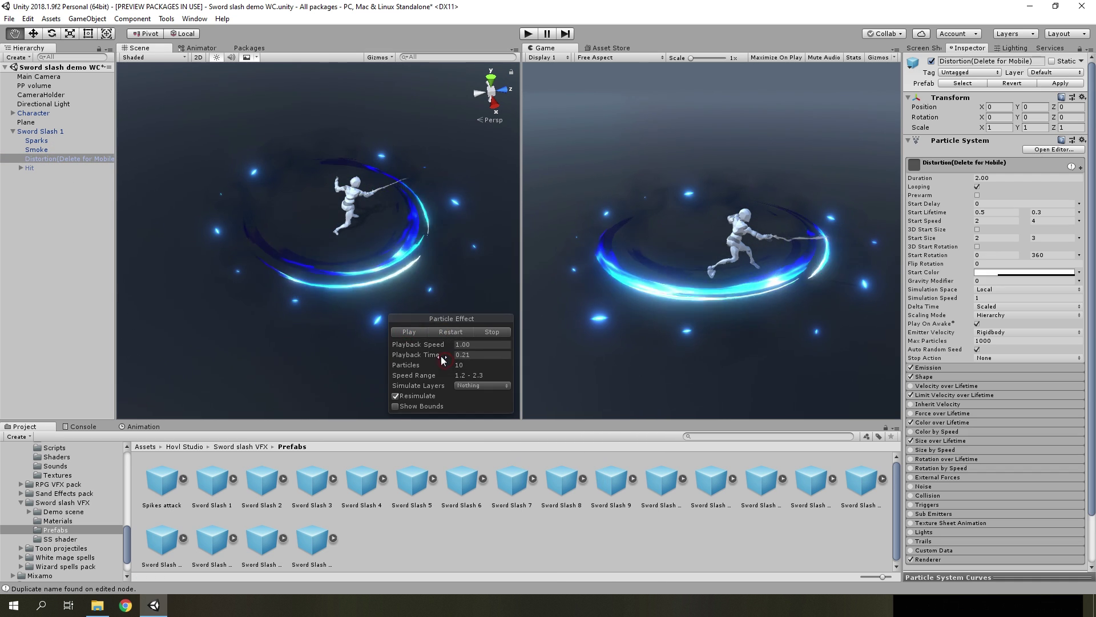
drag(444, 359, 420, 357)
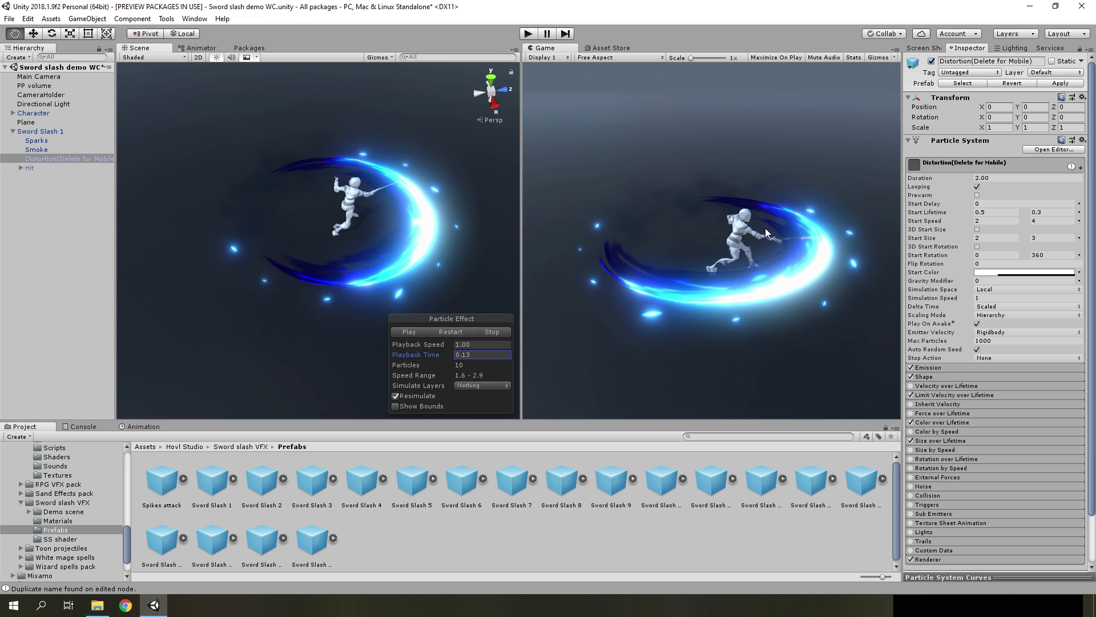
- Set the Sorting Fudge in the Distortion system's Renderer module to 0
scroll(988, 395, down, 3)
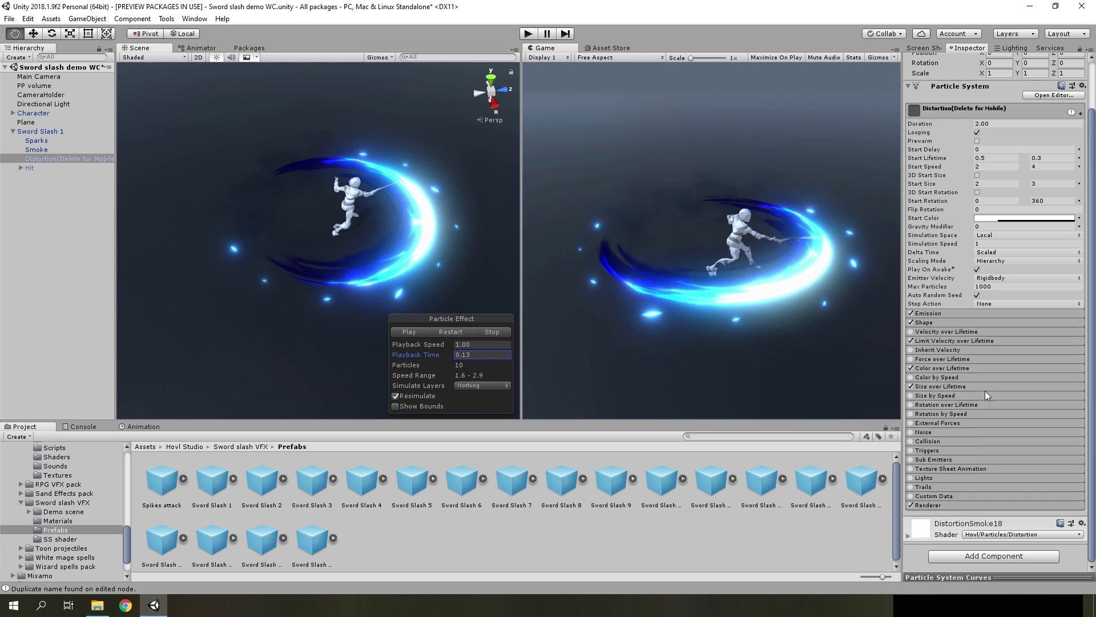
click(927, 505)
scroll(980, 394, down, 5)
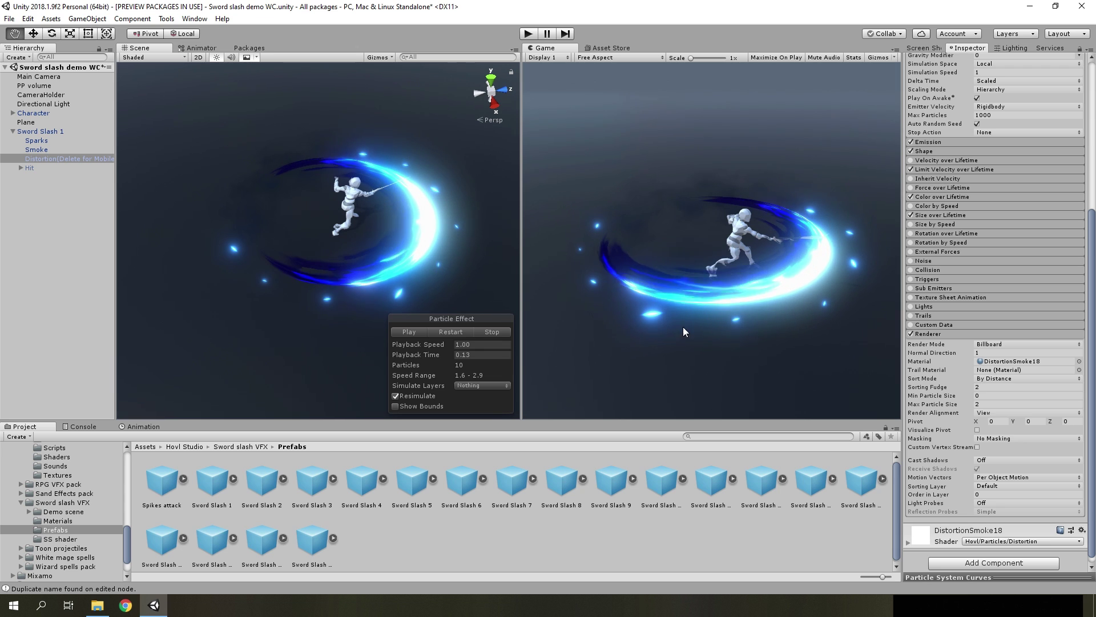
click(983, 387)
text(0)
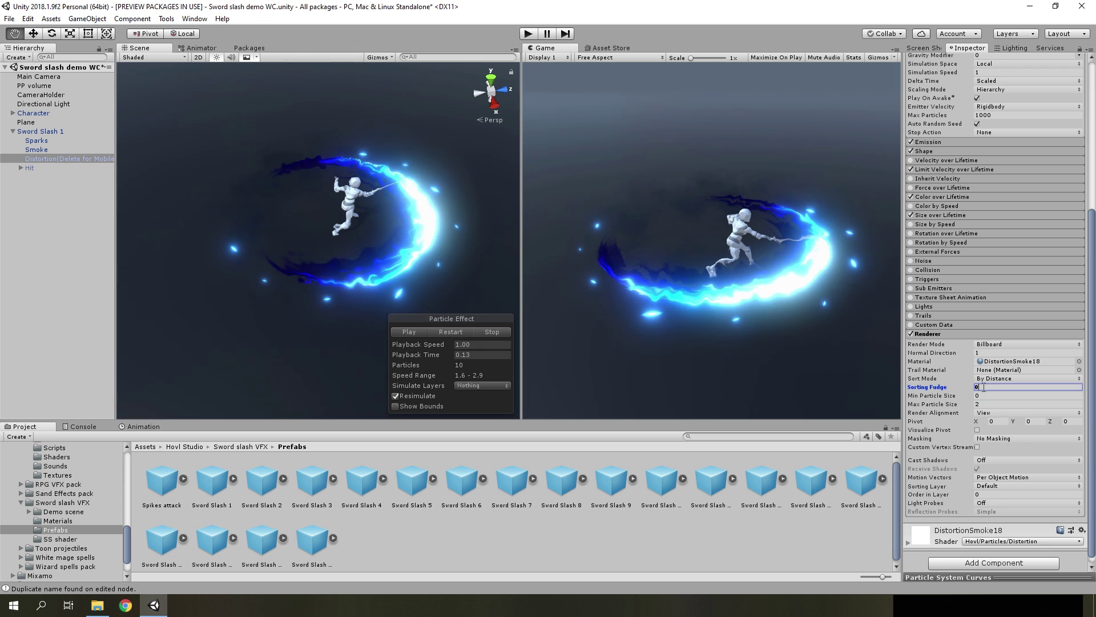
- Restore the Distortion system's Sorting Fudge to 2 and scrub the restarted effect to 0.17
click(453, 332)
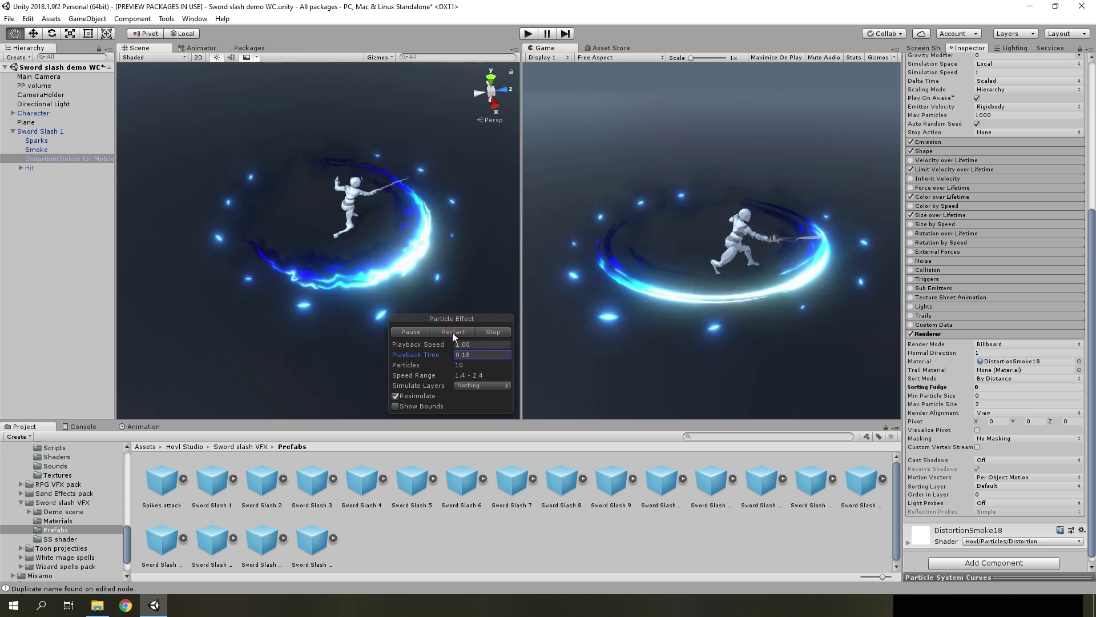
key(Return)
drag(419, 355, 369, 367)
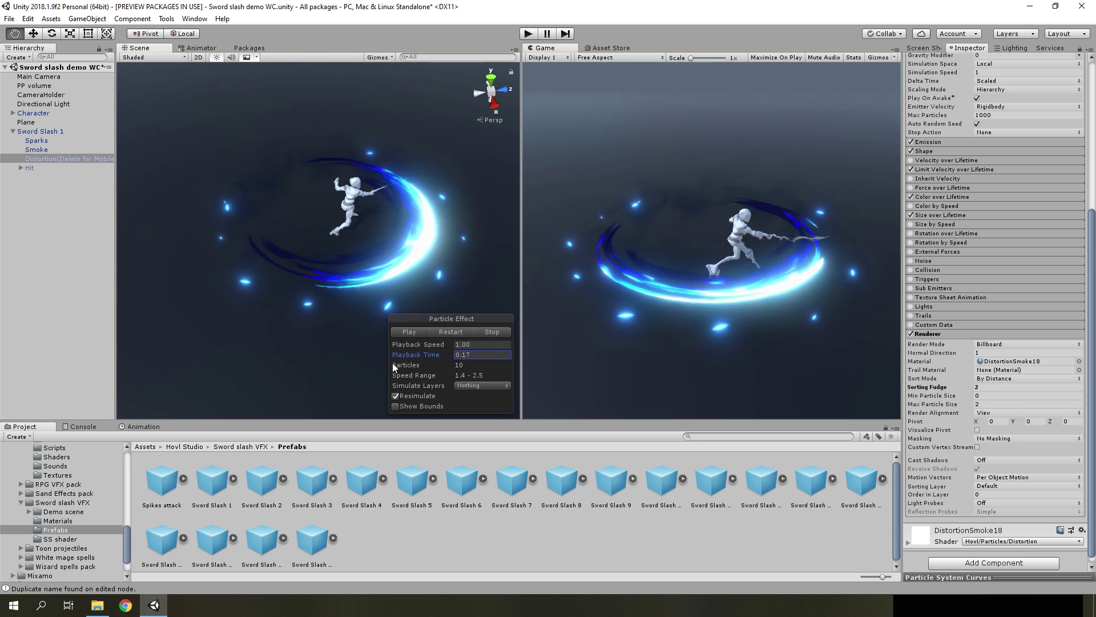
- Create a new material in the SS shader folder, keeping its default name
click(60, 538)
right_click(344, 491)
mouse_move(391, 260)
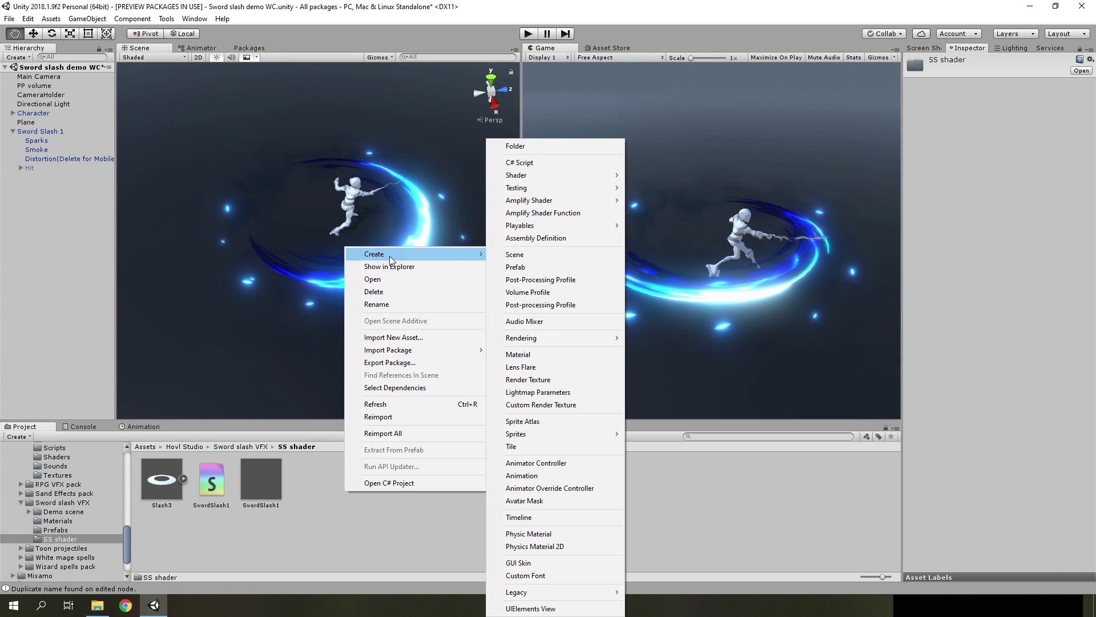
click(543, 354)
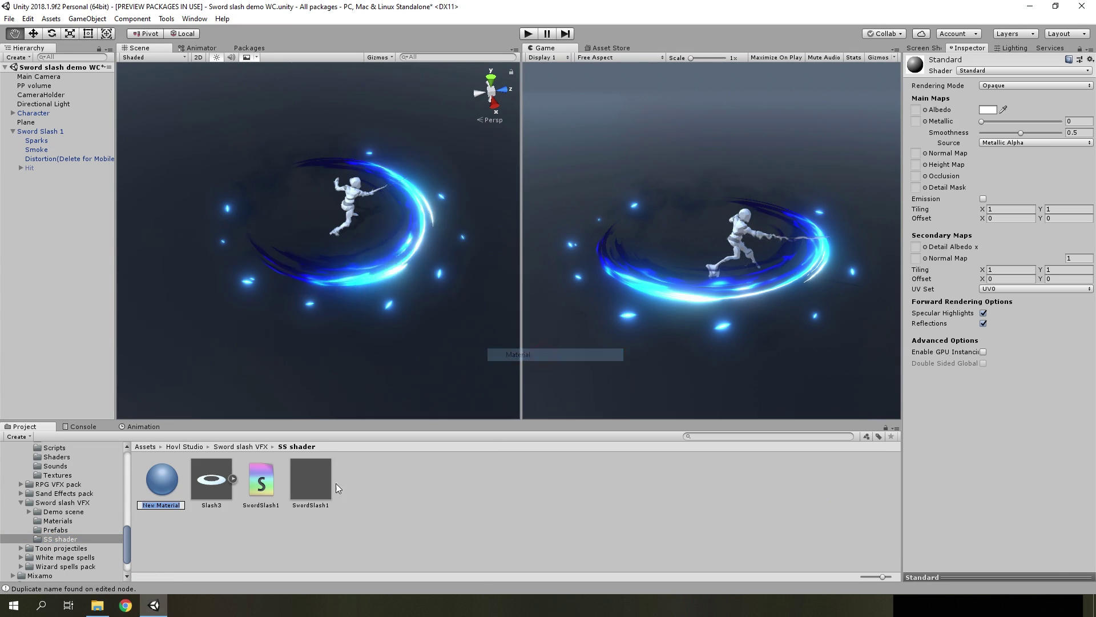
key(Return)
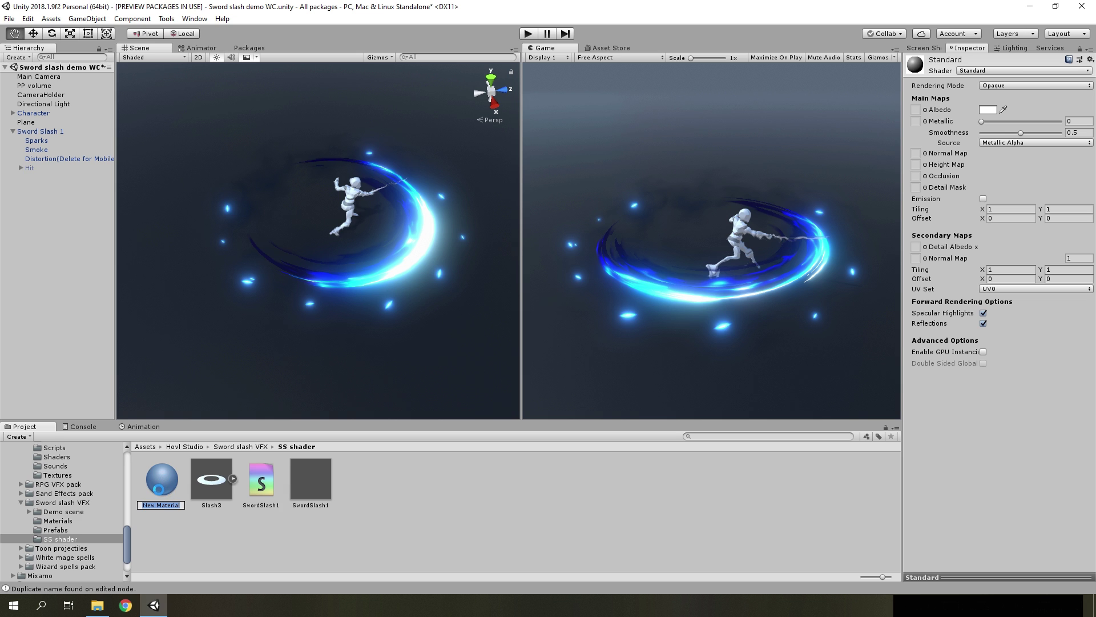
- Assign the Particles/Standard Unlit shader to the new material
click(981, 72)
mouse_move(990, 260)
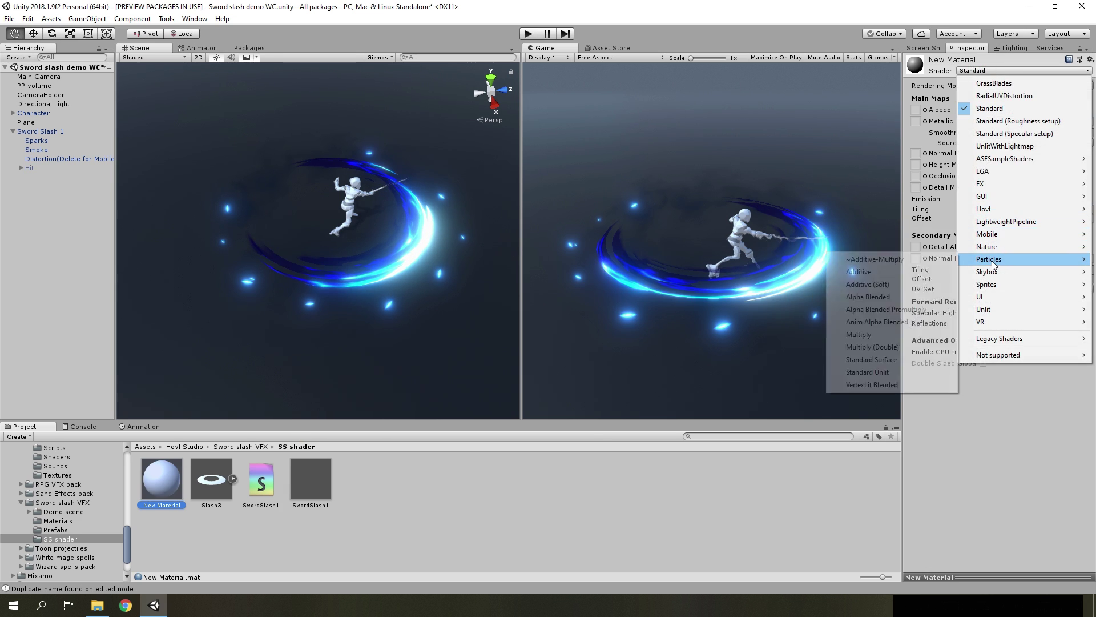
click(887, 372)
- Set the new material's Rendering Mode to Fade and its Flip-Book Mode to Blended
click(996, 99)
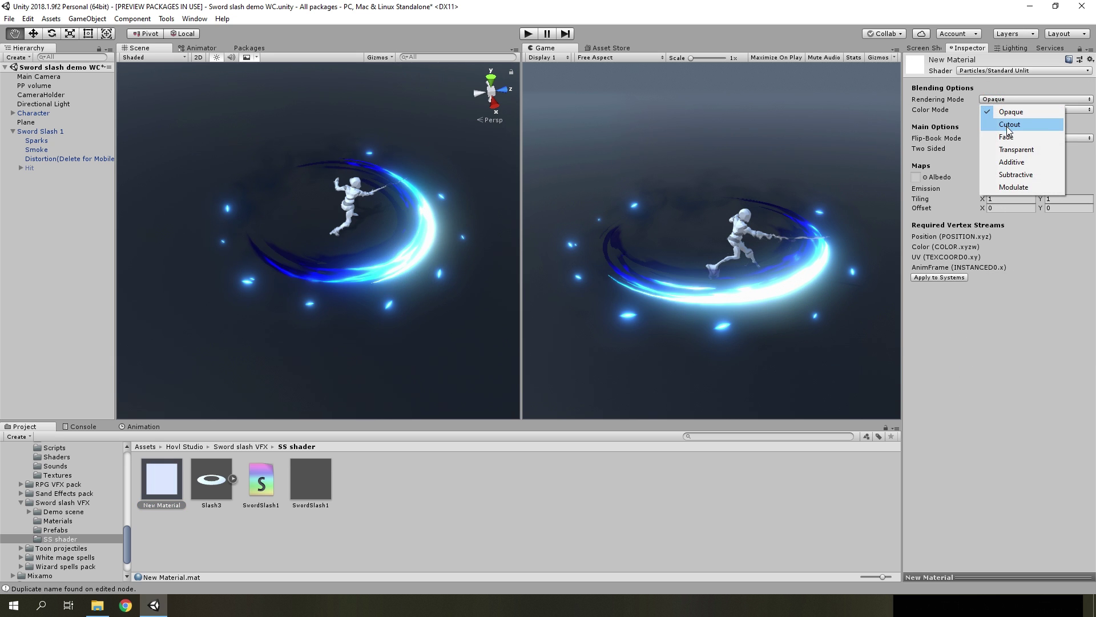
click(1010, 139)
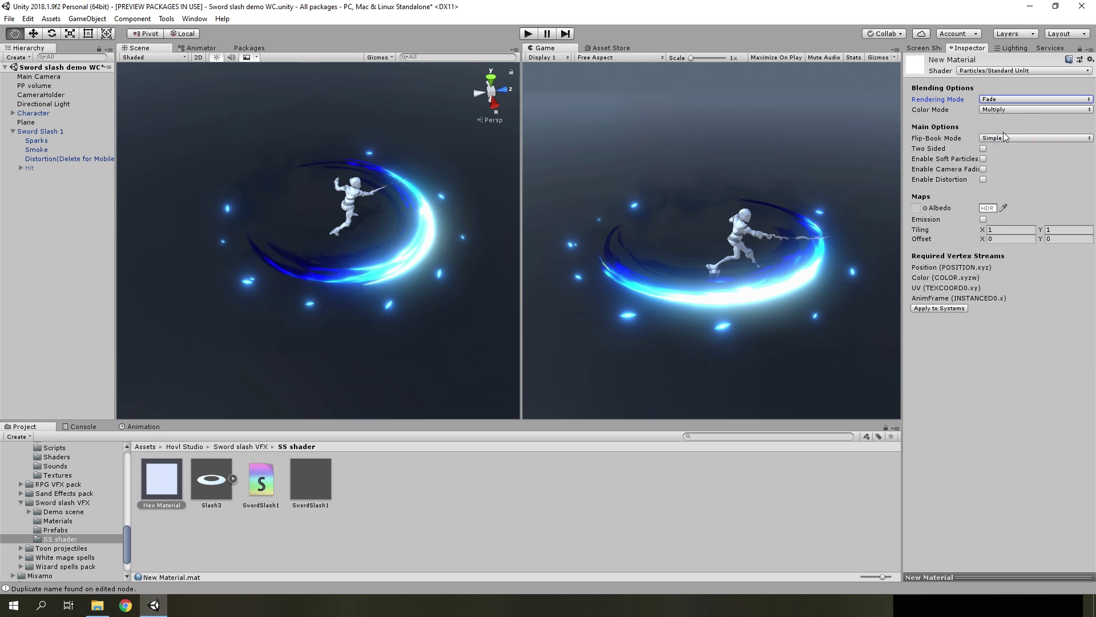
click(1004, 138)
click(1012, 160)
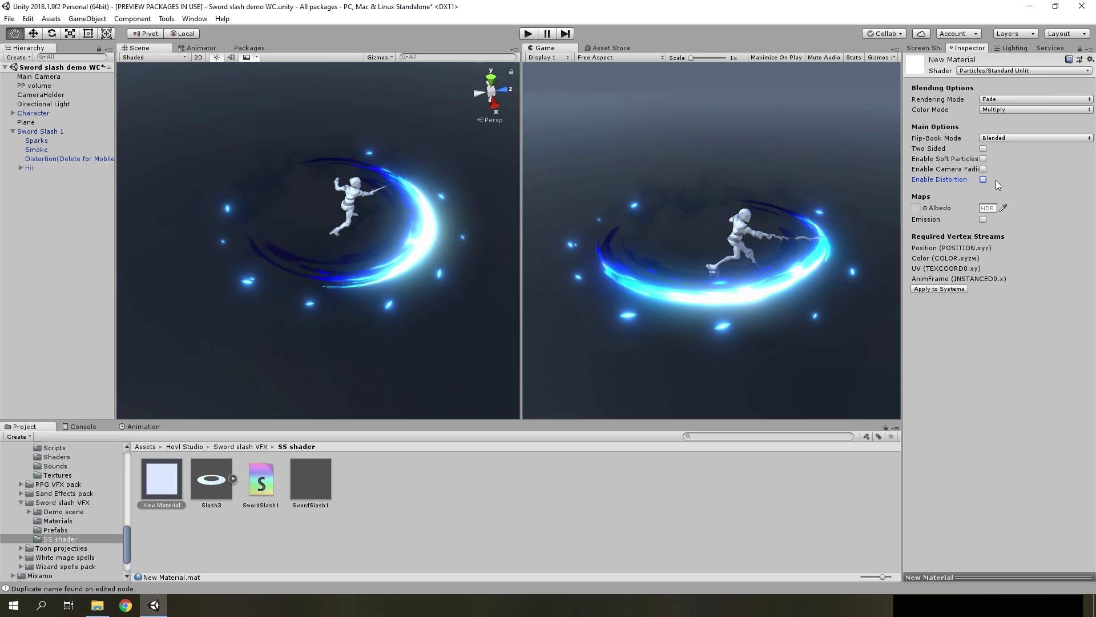
- Enable distortion on the new material with Blend 1, and return to the Distortion particle system's settings
click(983, 179)
drag(1014, 200, 1075, 202)
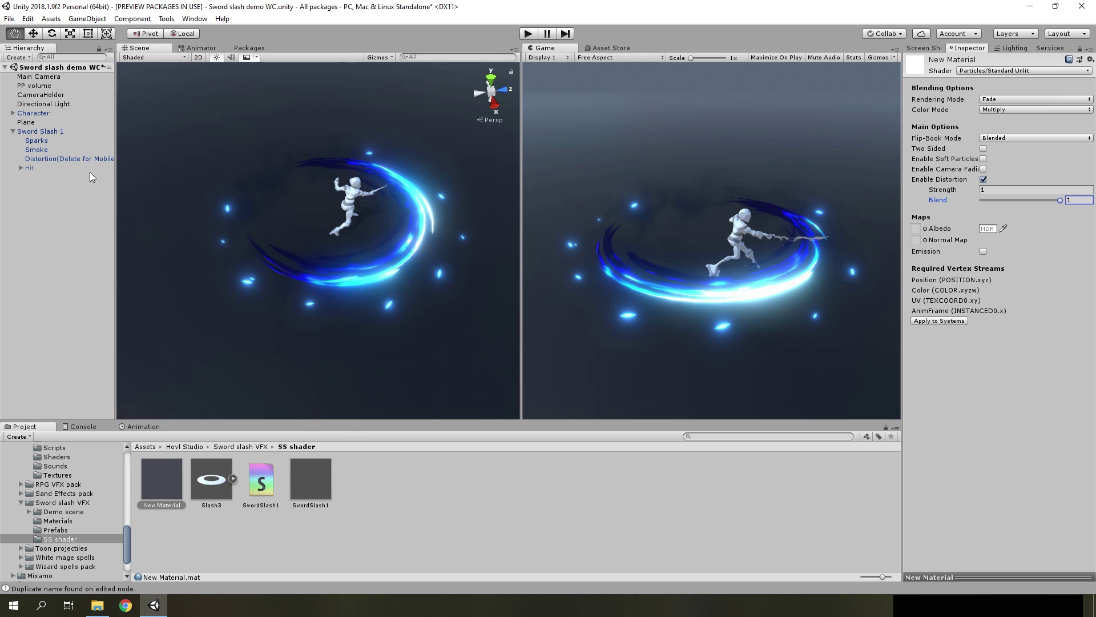
click(12, 159)
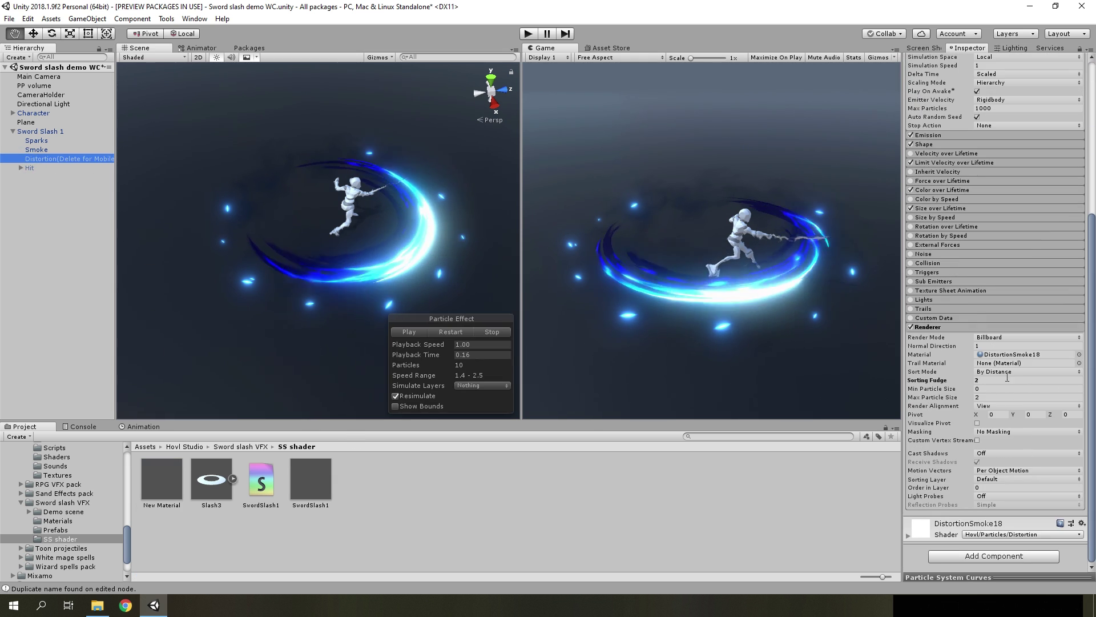
click(57, 286)
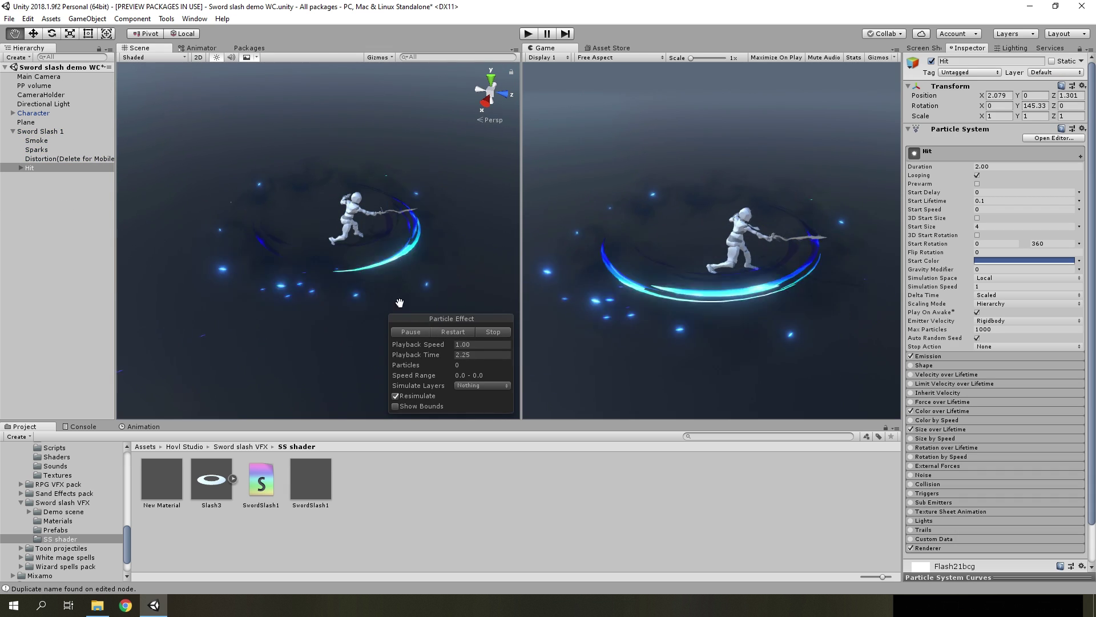
- Move the Hit particle system away from the character to about X 4.843, Z -2.695
drag(199, 308, 188, 310)
alt+drag(294, 291, 238, 291)
key(f)
alt+drag(402, 275, 348, 293)
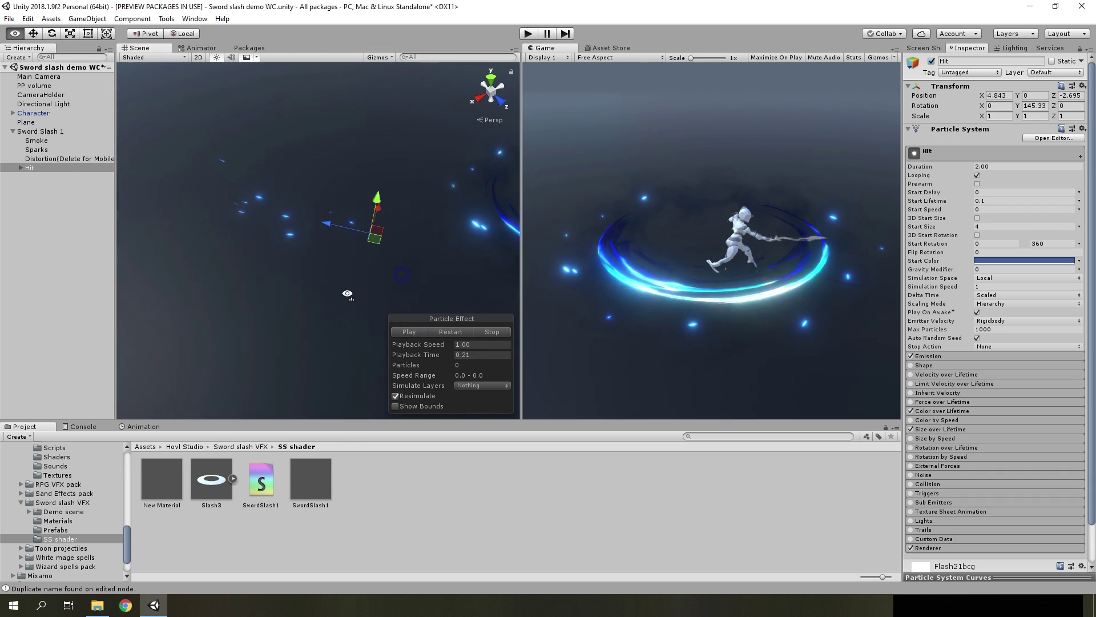
- Separate Hit's child systems Flare and SparksCore along X, placing SparksCore at about X -4.25
click(21, 168)
click(43, 192)
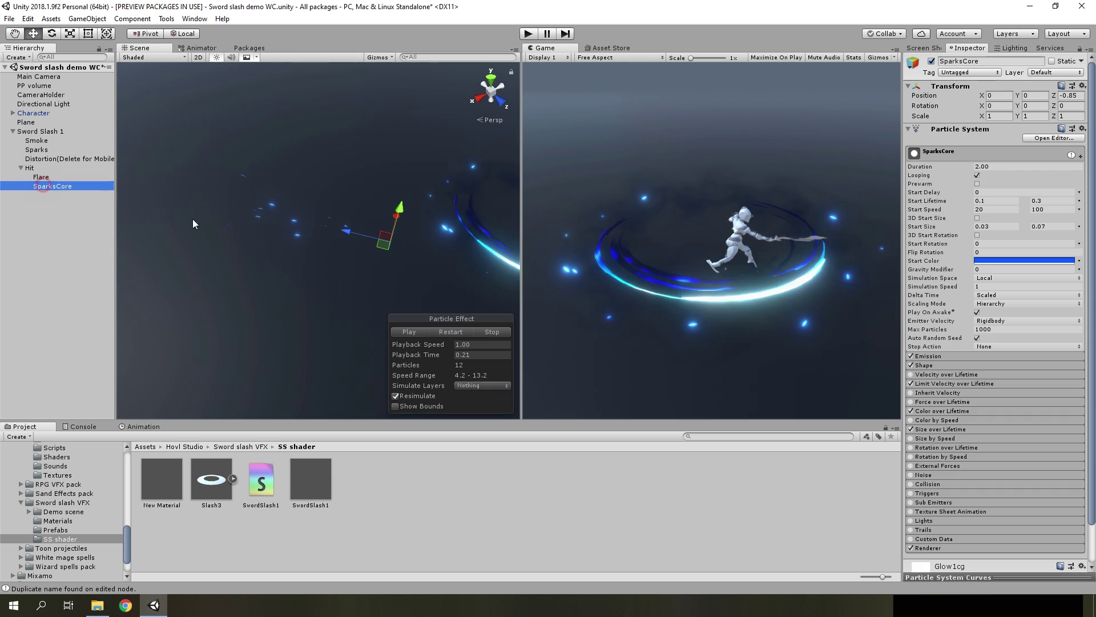
alt+drag(416, 223, 339, 224)
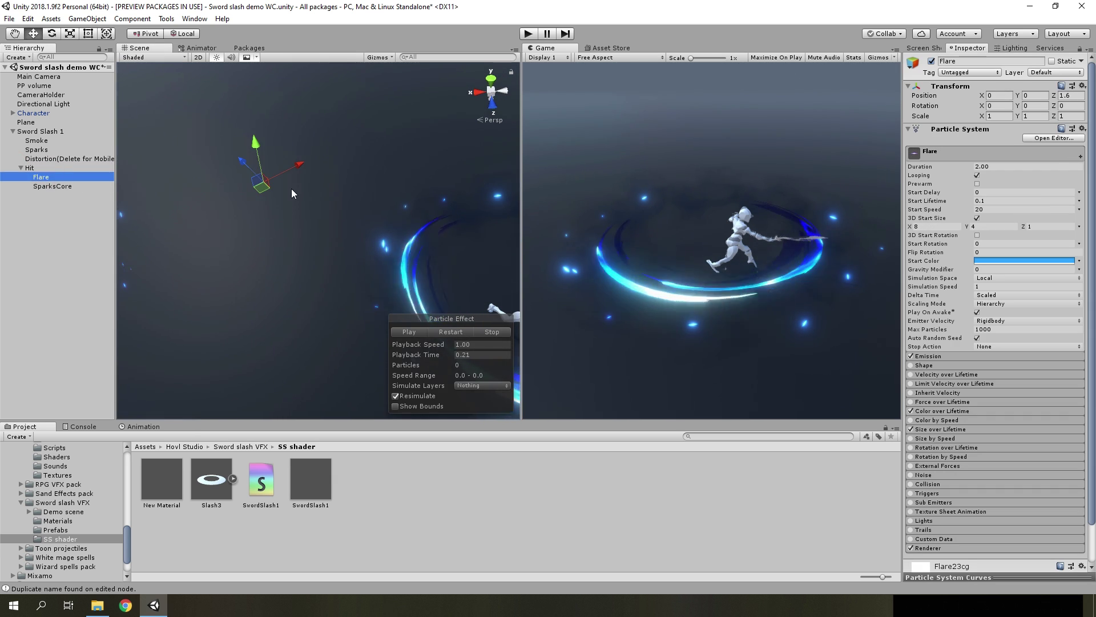
click(290, 174)
click(41, 177)
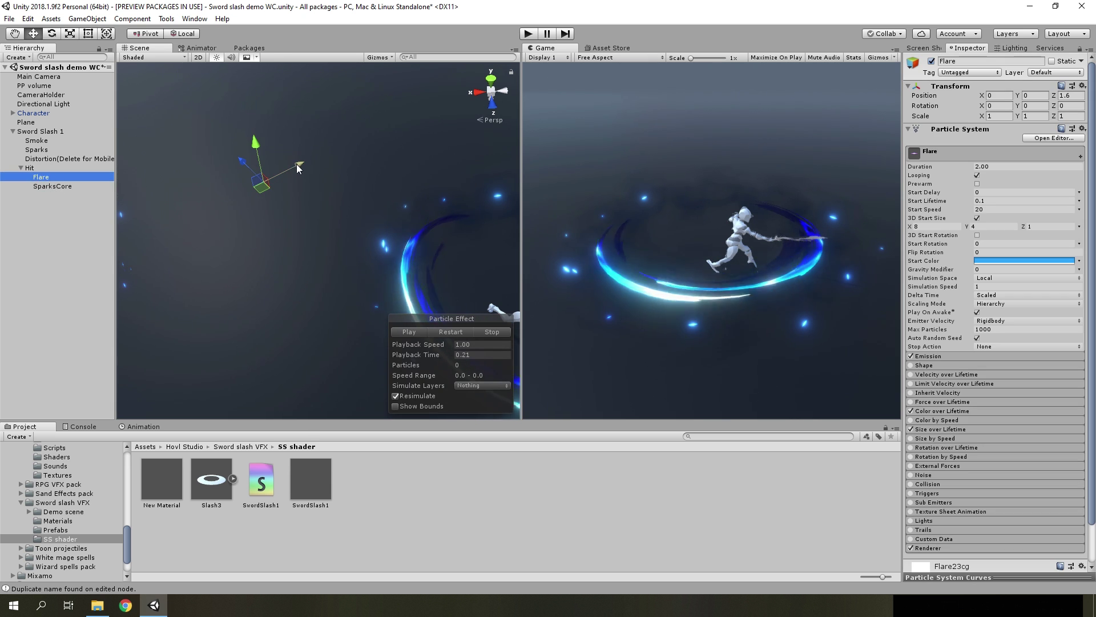
alt+drag(352, 286, 517, 248)
alt+drag(429, 308, 491, 296)
alt+drag(431, 318, 14, 201)
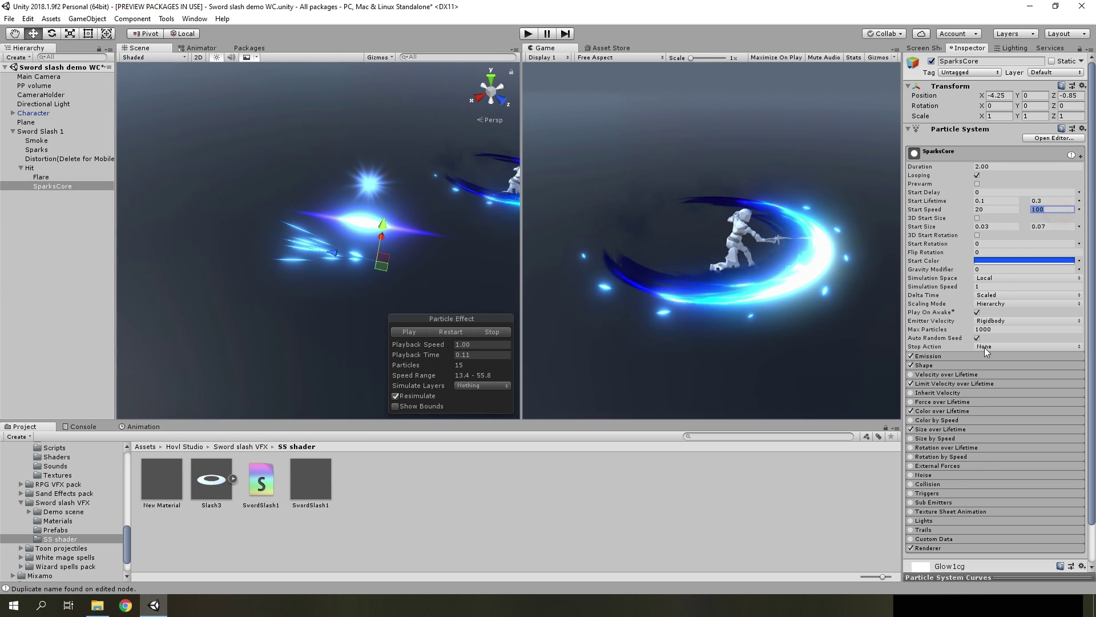
- Examine SparksCore's Limit Velocity over Lifetime settings and its stretched billboard Renderer settings
click(955, 383)
scroll(934, 340, down, 1)
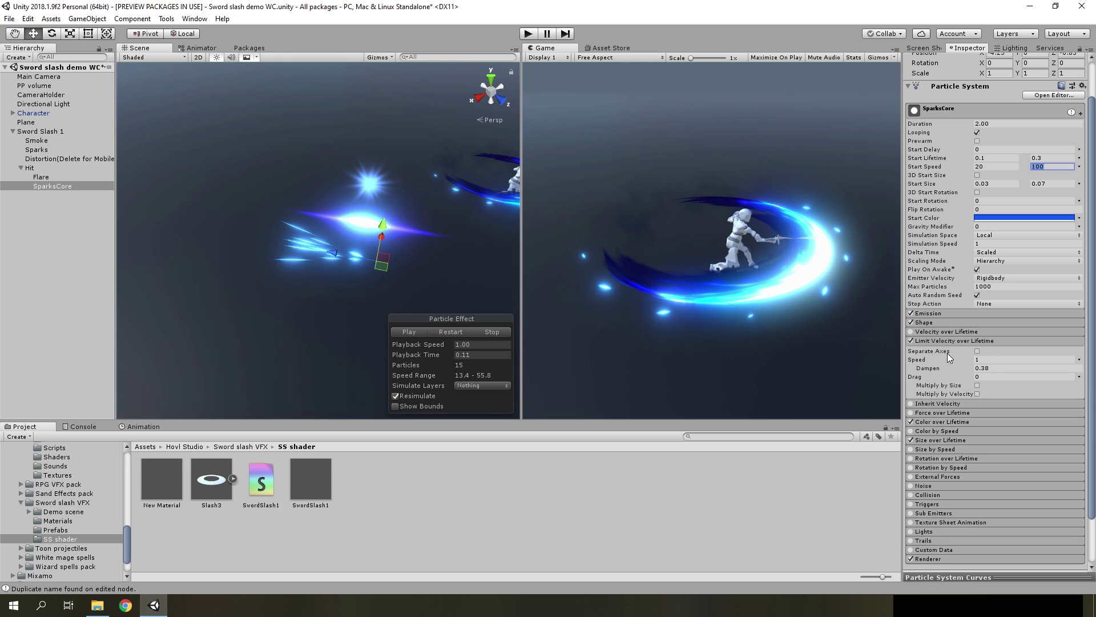
scroll(1009, 393, down, 1)
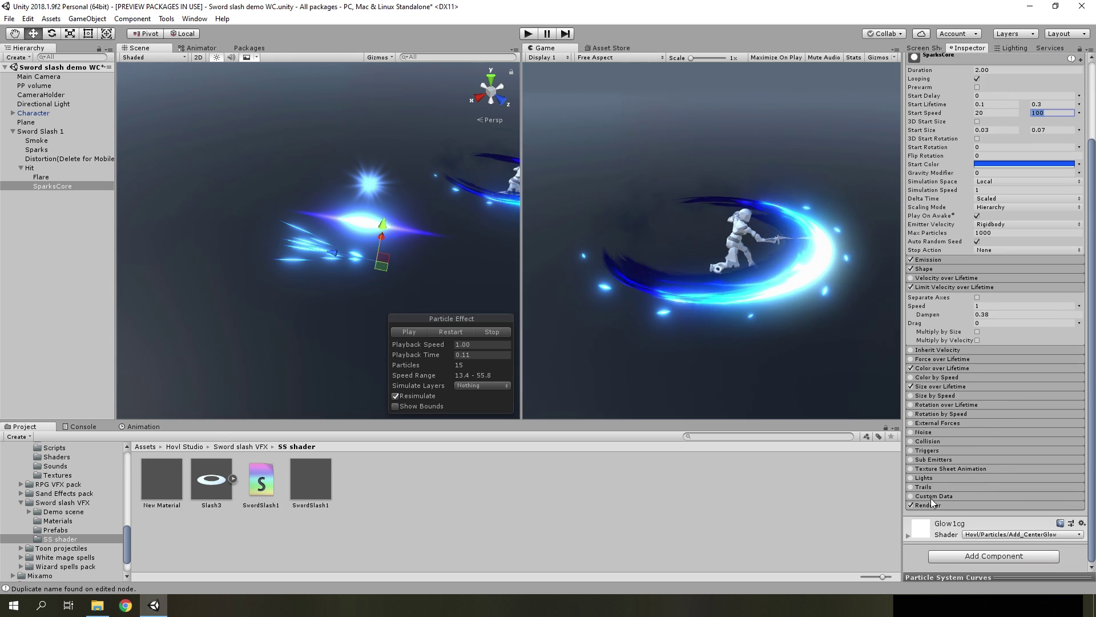
scroll(963, 402, down, 2)
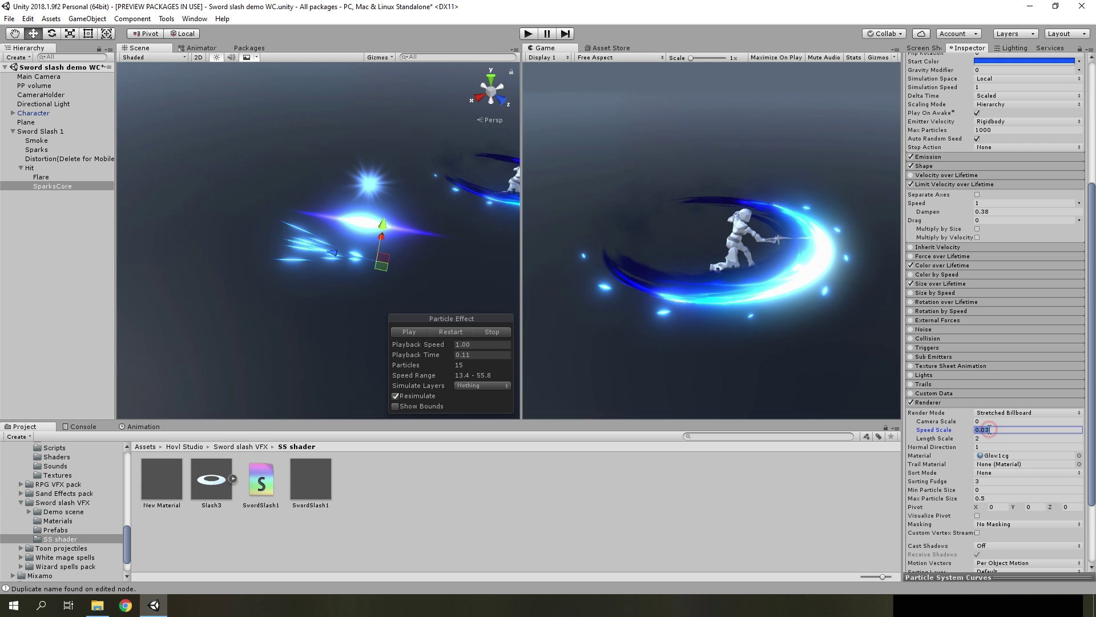
- Compare SparksCore's stretched particles at Speed Scale 0 and 0.03 around playback time 0.12, and replay the effect
click(410, 331)
drag(441, 355, 419, 361)
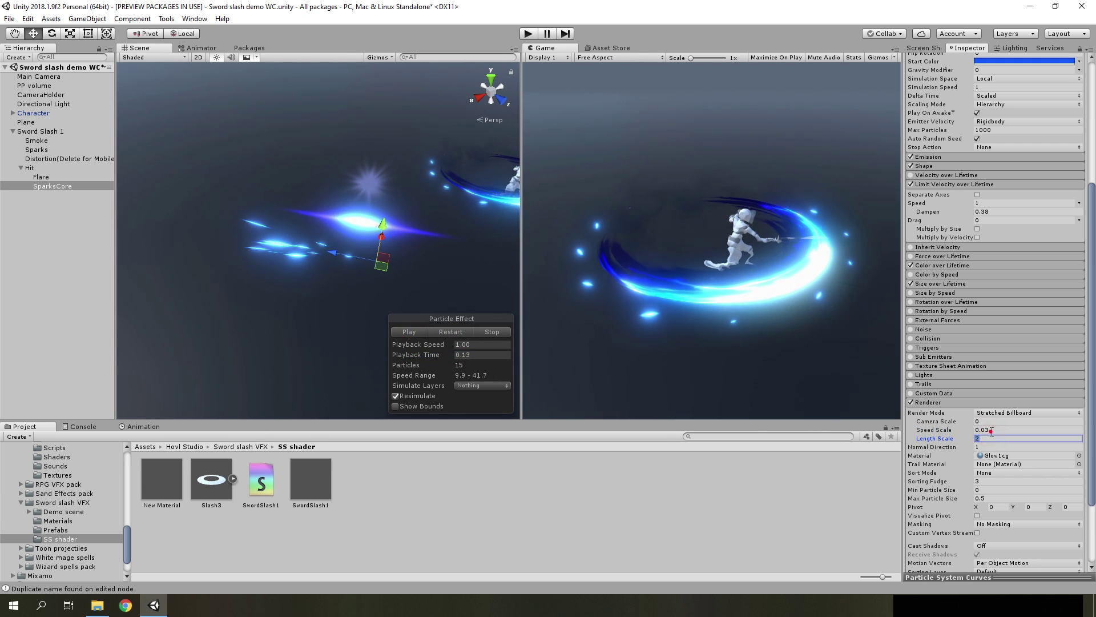
drag(423, 358, 432, 362)
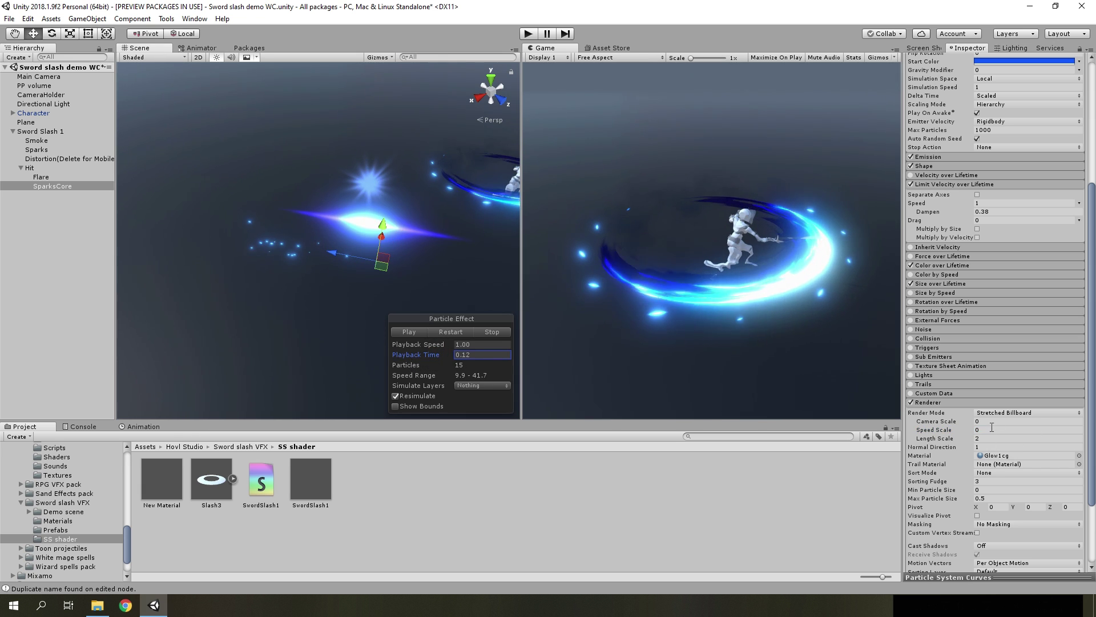
click(456, 332)
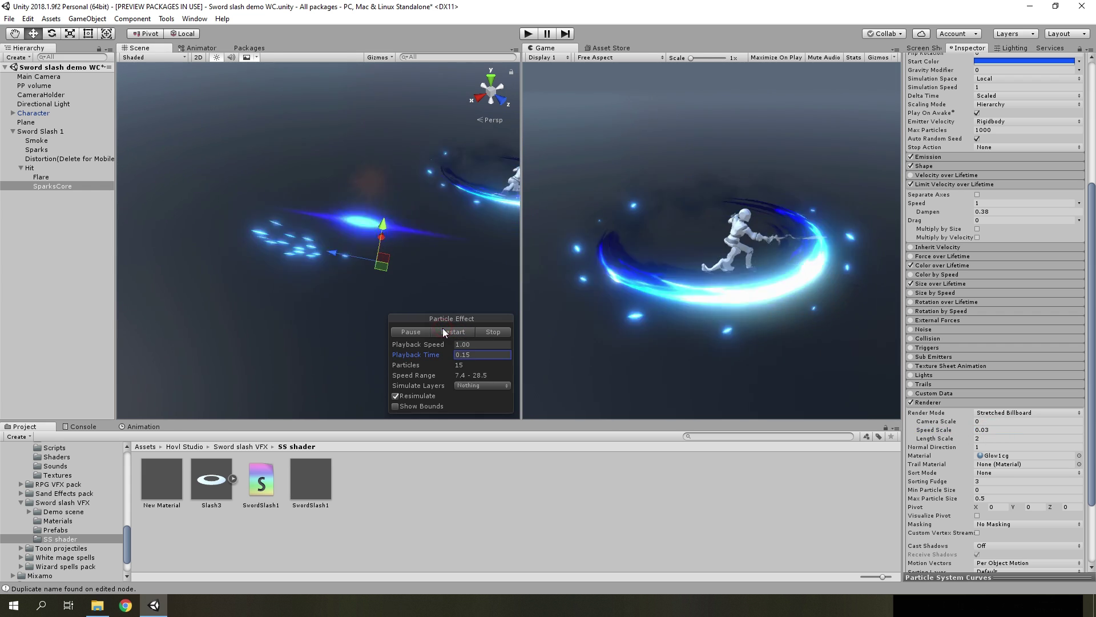
- Restore the Hit particle system beside the character at X 2.079, Z 1.301, and replay the complete effect
click(464, 250)
click(463, 249)
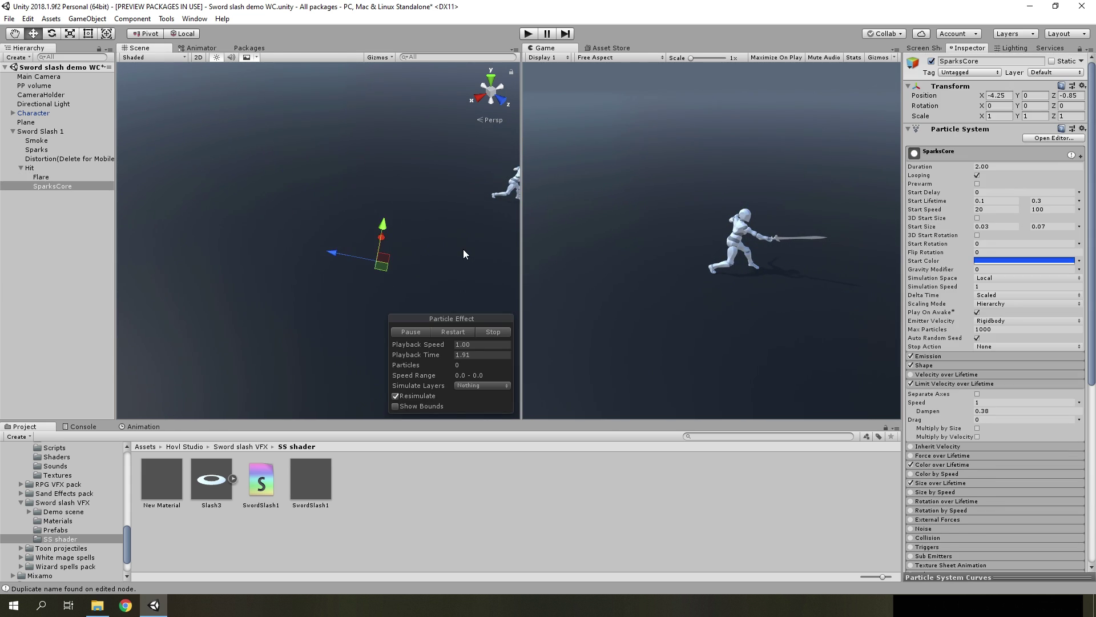
alt+drag(381, 294, 460, 274)
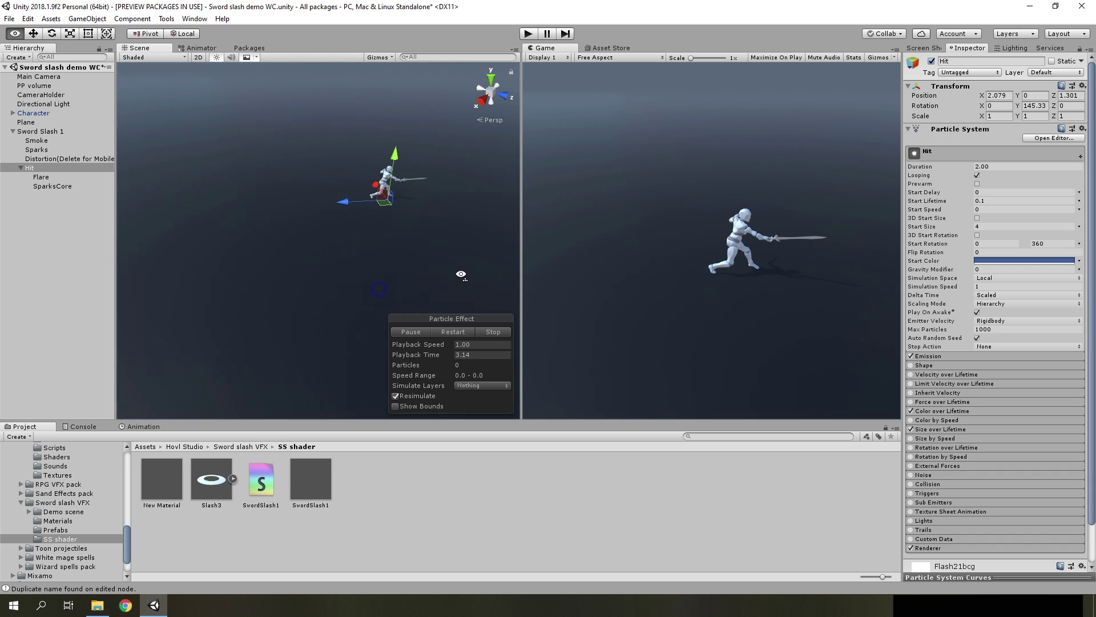
right_drag(425, 291, 453, 215)
scroll(452, 215, up, 4)
alt+drag(343, 252, 451, 286)
click(448, 331)
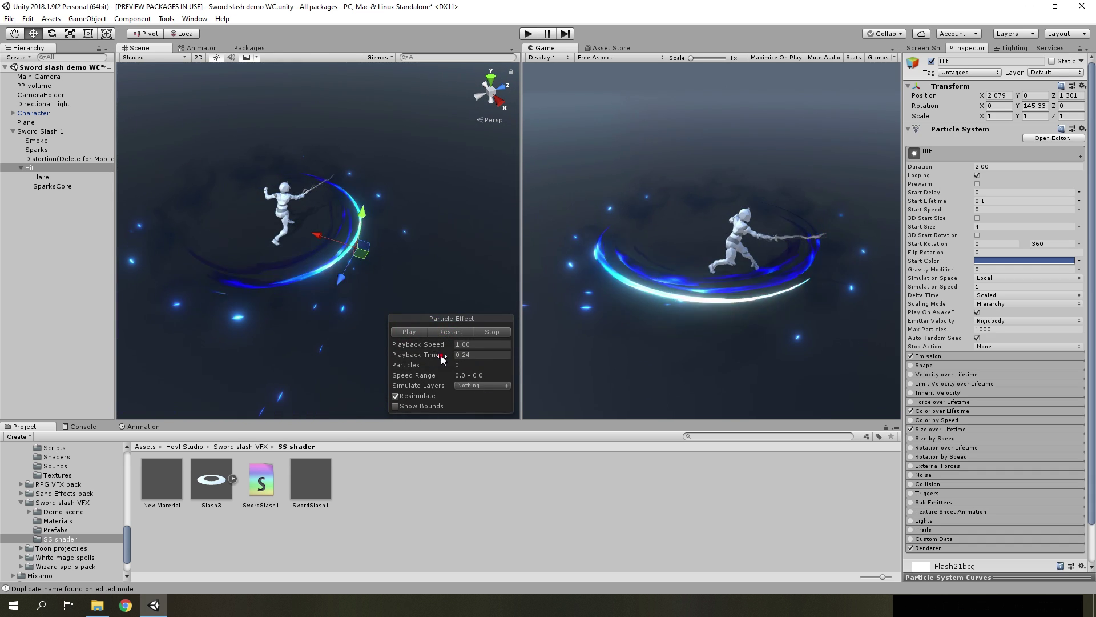
- Duplicate Sword Slash 1 without its child systems and nest the copy inside the original, above Smoke
alt+drag(406, 358, 422, 272)
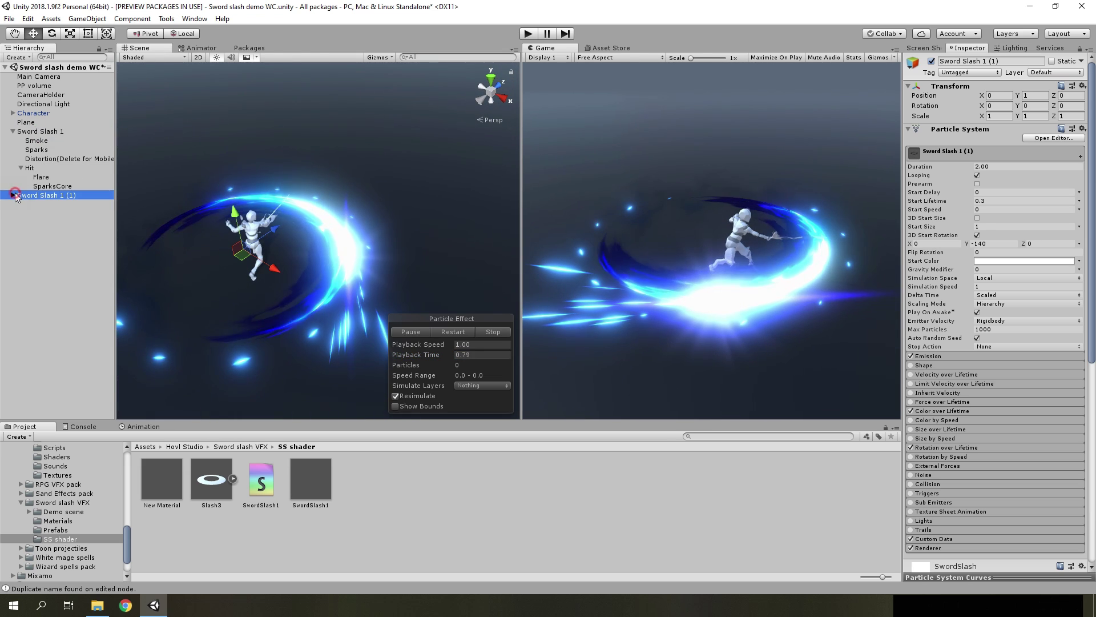
shift+click(29, 232)
key(Delete)
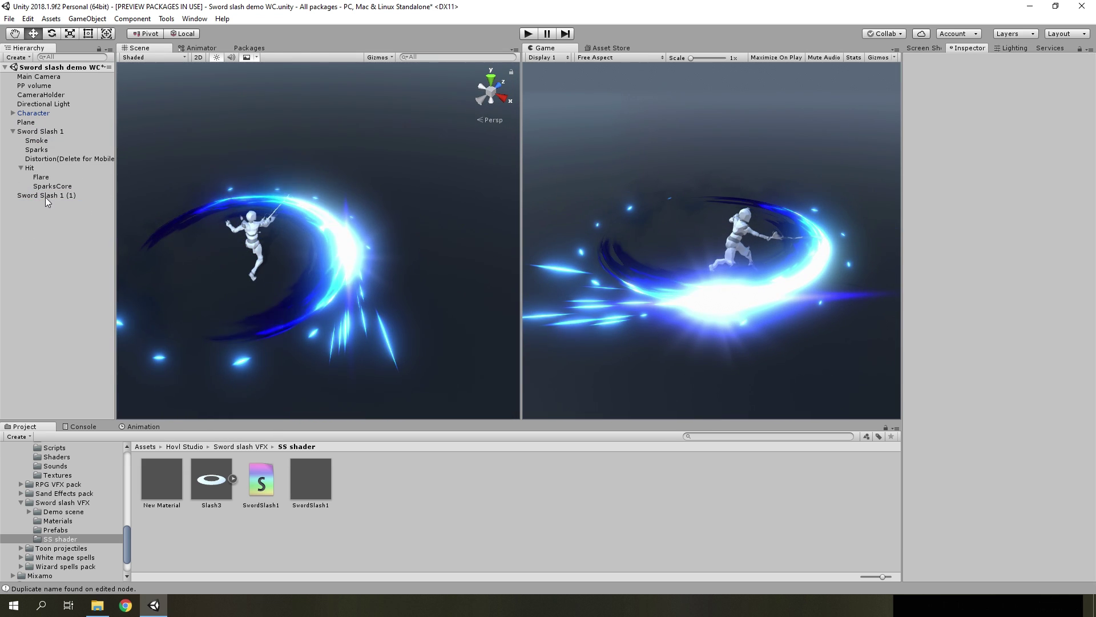
click(45, 197)
alt+drag(334, 244, 344, 278)
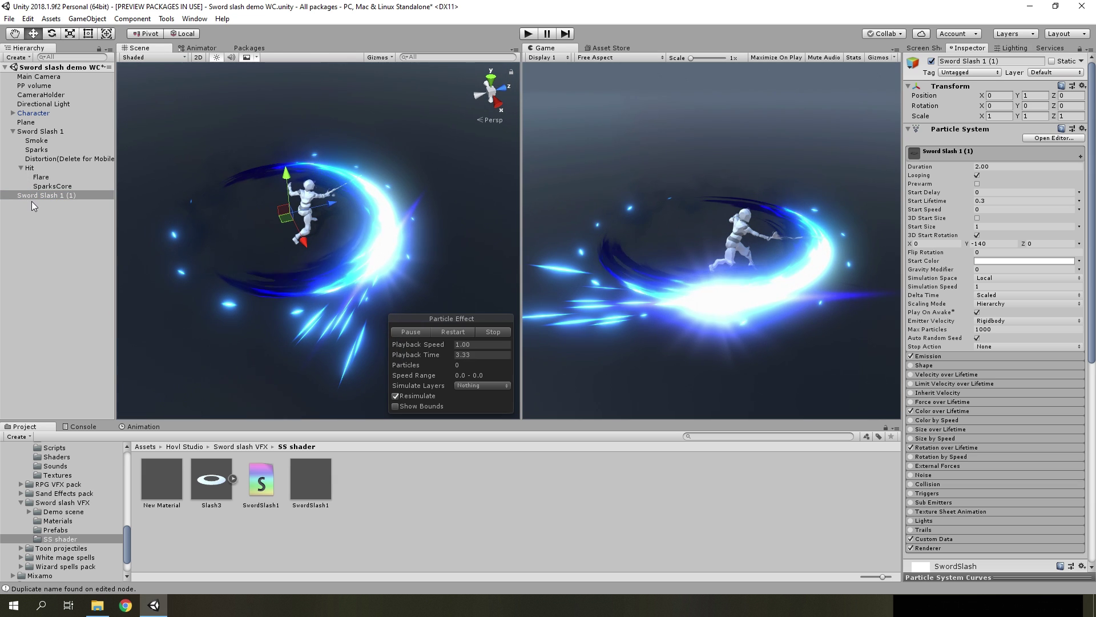
drag(43, 140, 43, 137)
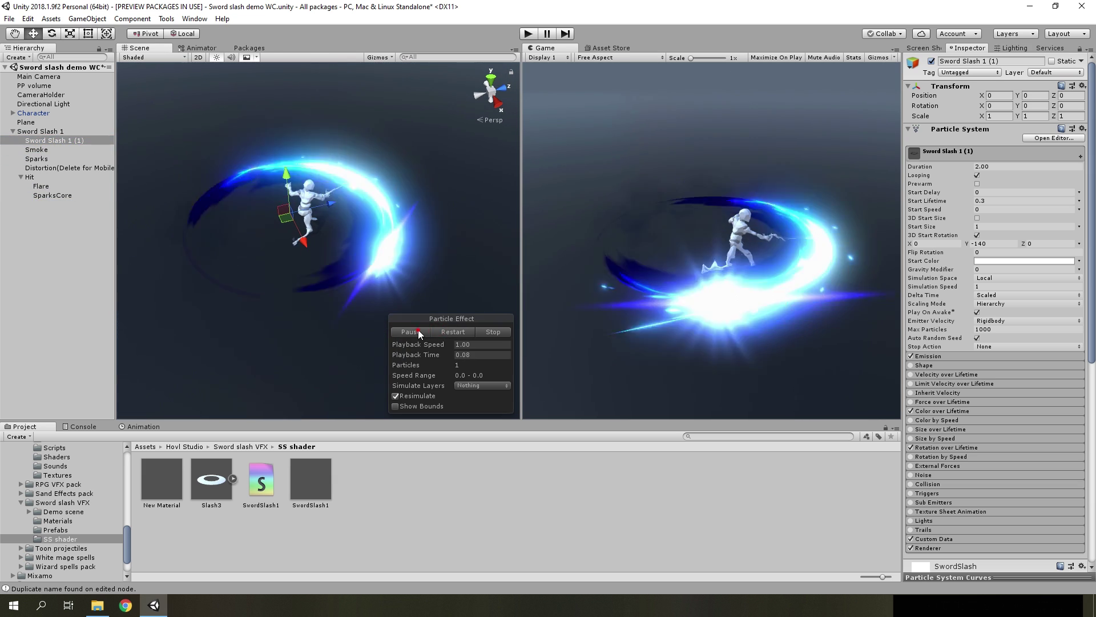
- Enable 3D Start Size on Sword Slash 1 (1) and set it to X 1.2, Y 3, Z 1.2 with playback paused
drag(451, 355, 425, 358)
click(497, 102)
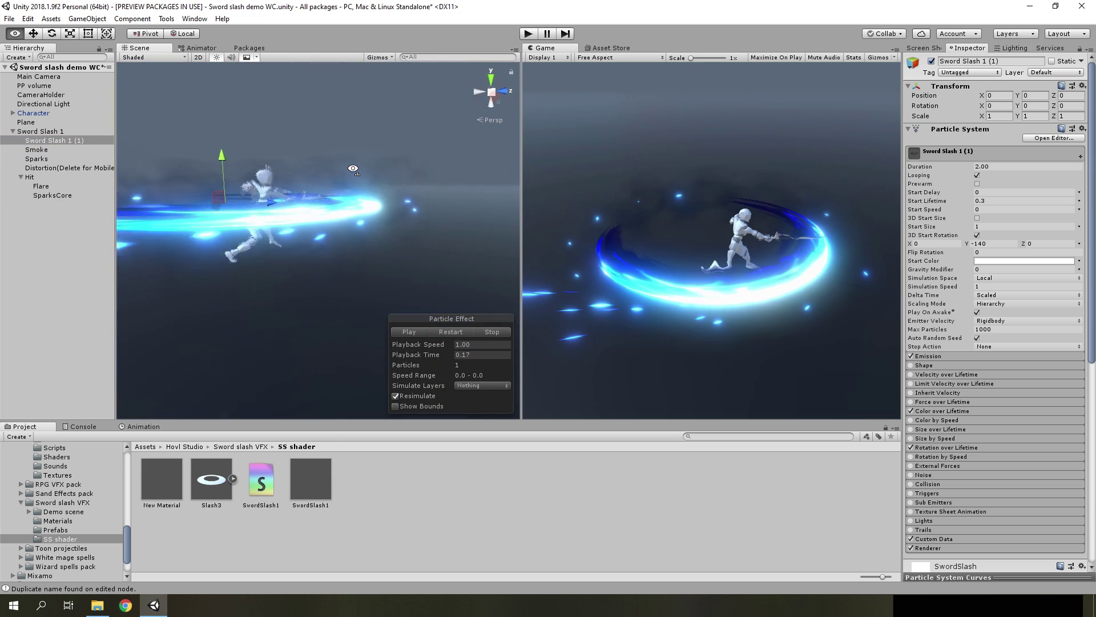
click(977, 217)
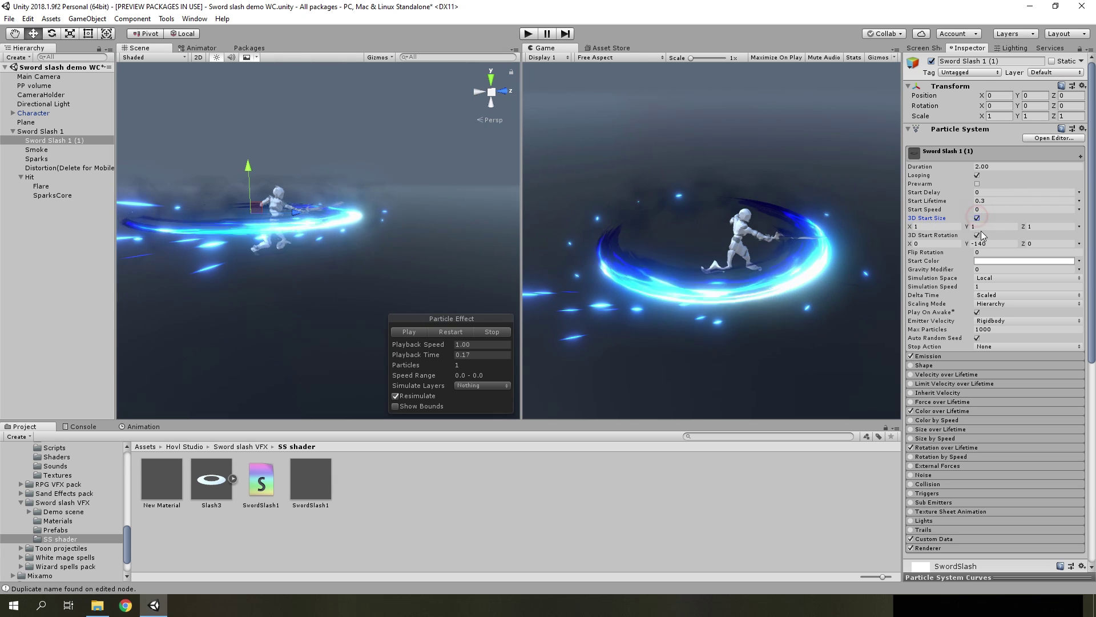
text(1.2)
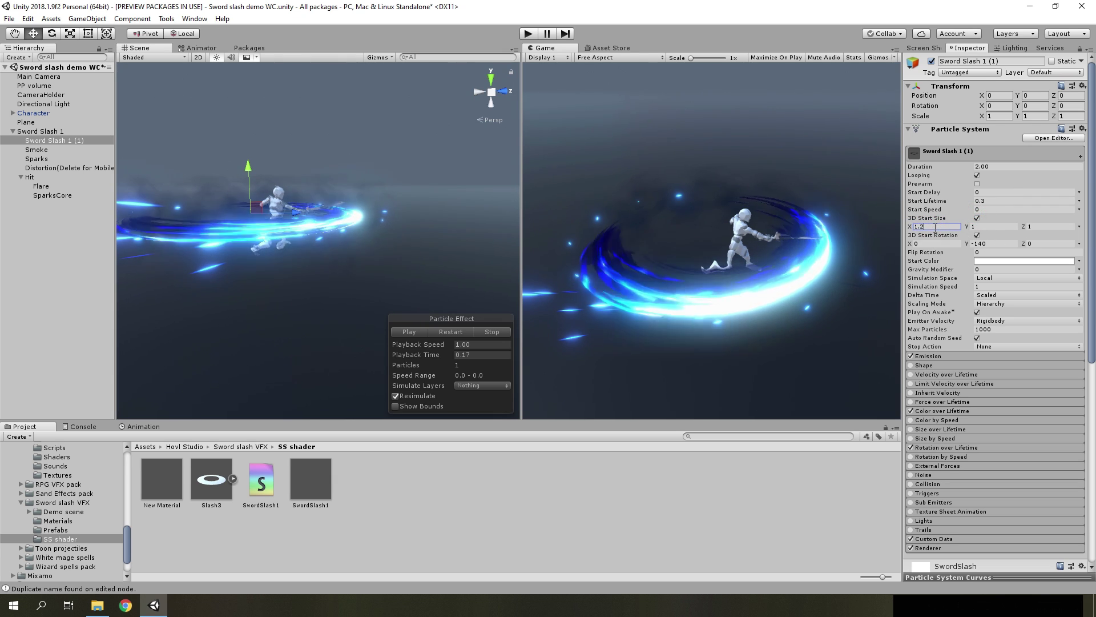
click(1035, 226)
text(1.2)
click(998, 226)
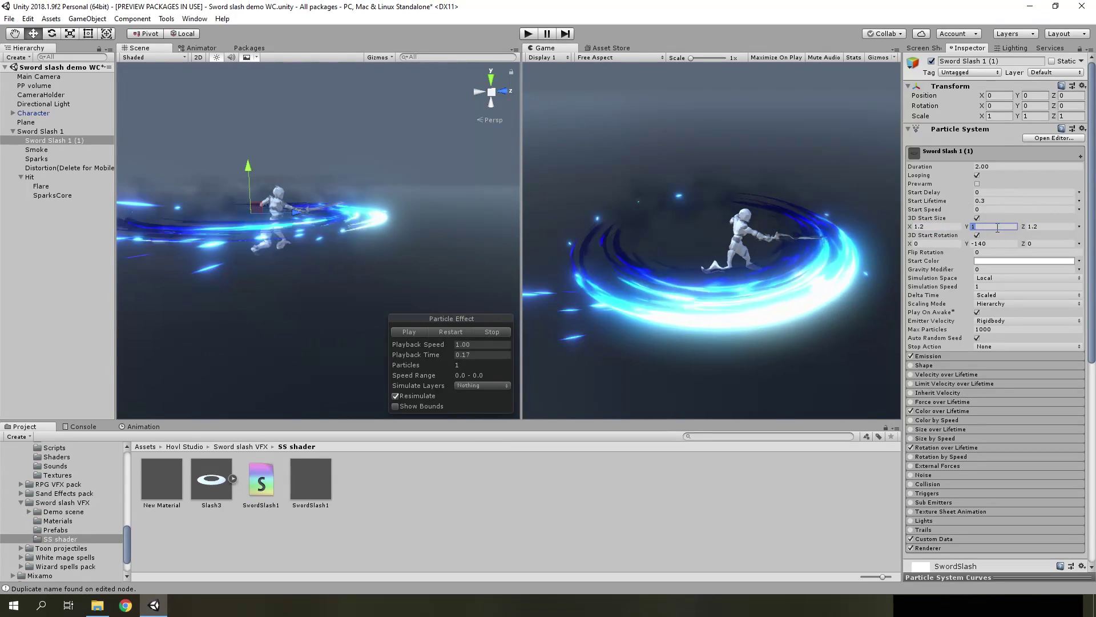
text(2)
key(BackSpace)
text(3)
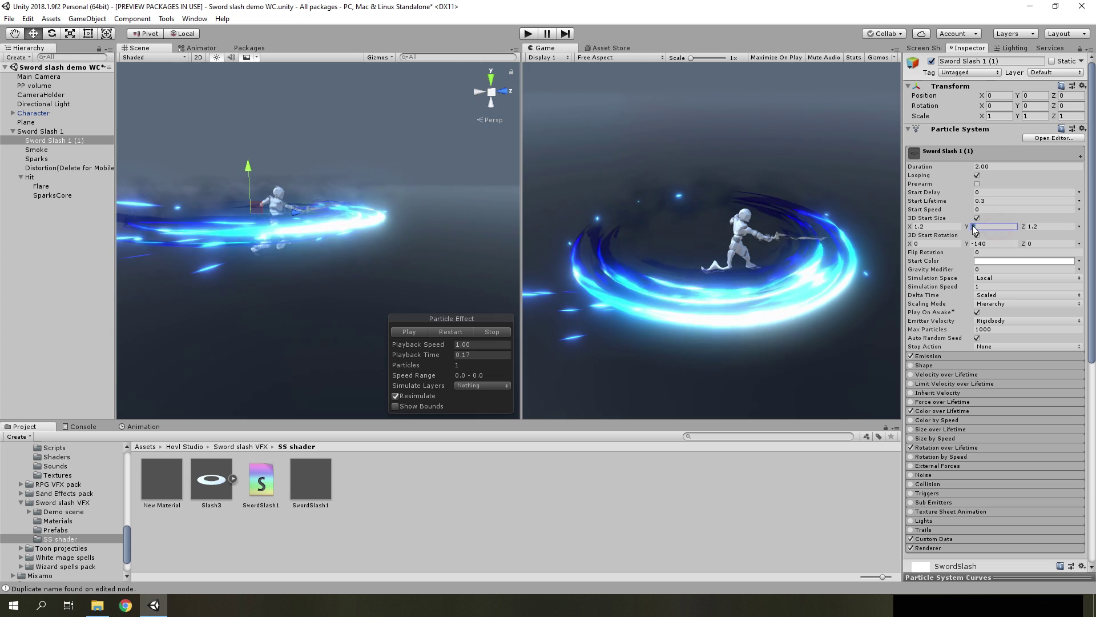
- Lower the peak of the X curve in Sword Slash 1 (1)'s Custom1 data to about 0.55
alt+drag(377, 239, 360, 320)
click(934, 539)
scroll(942, 537, down, 3)
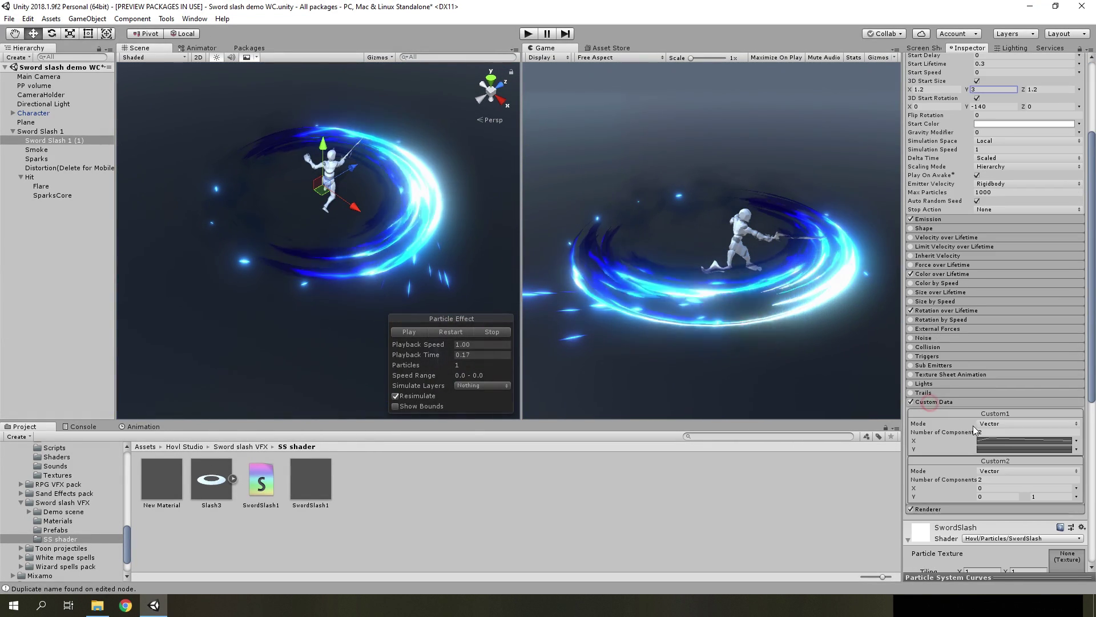
click(1023, 440)
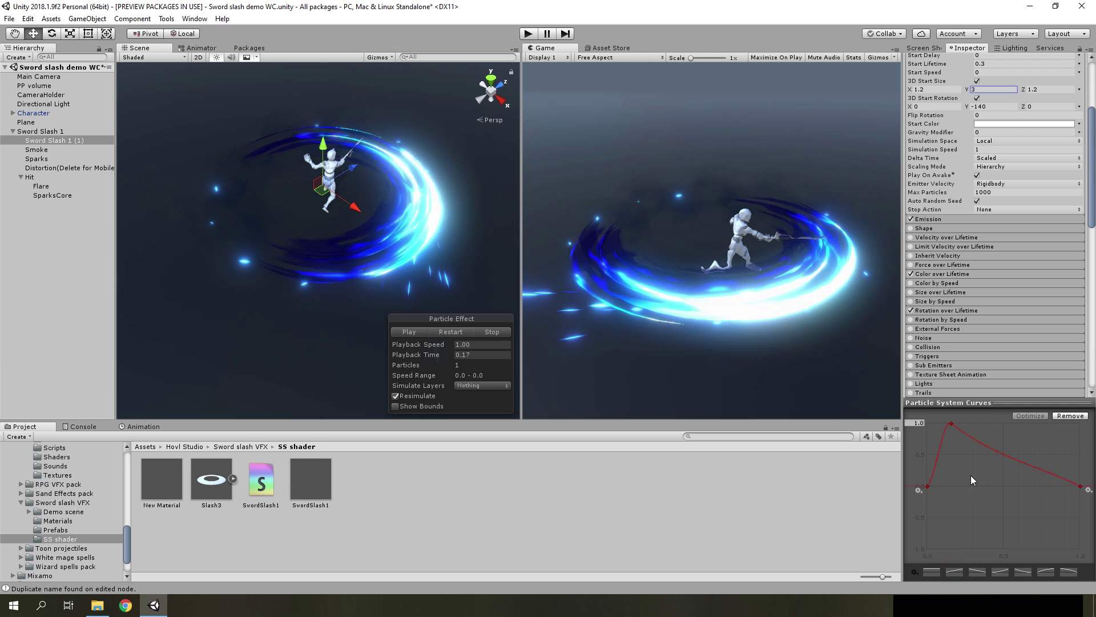
drag(954, 429, 979, 471)
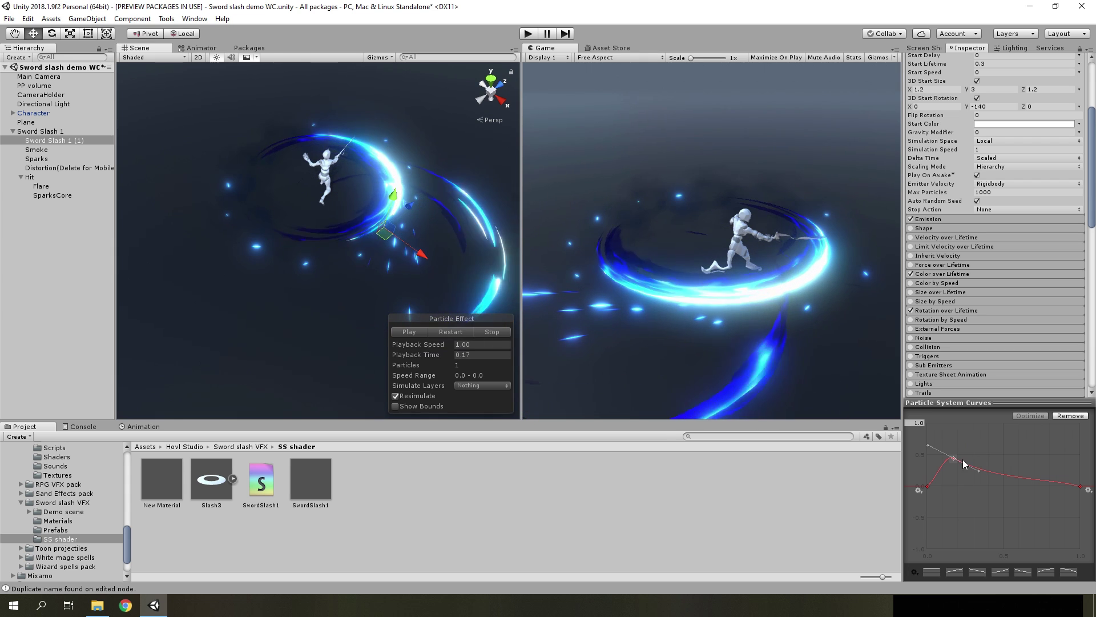
drag(954, 458, 954, 453)
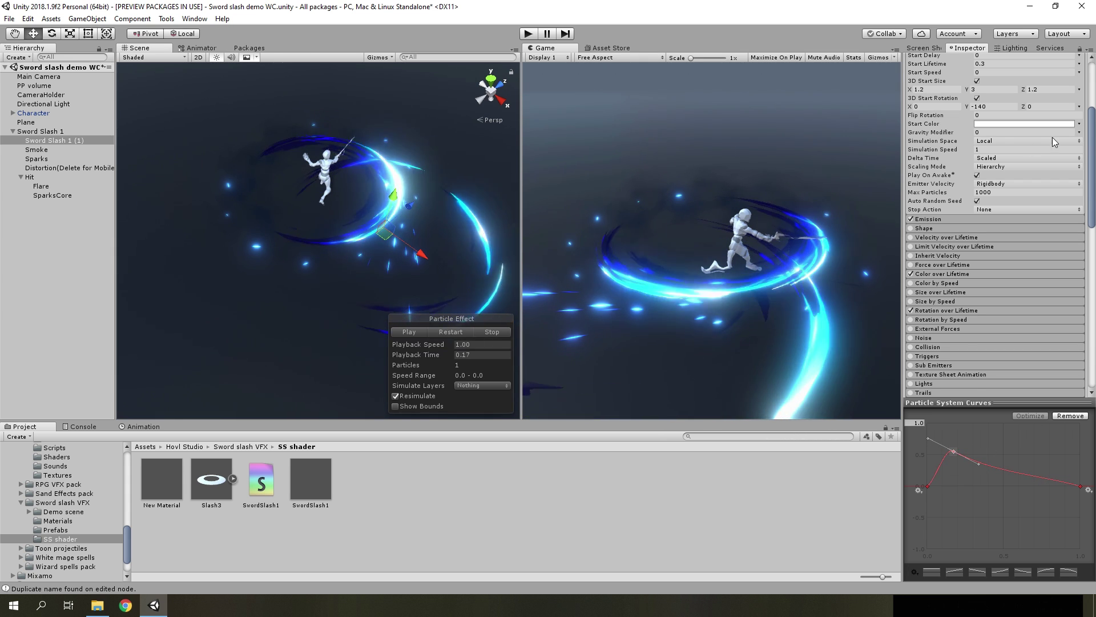
- Reset Sword Slash 1 (1)'s X position to 0
scroll(1049, 138, up, 5)
click(994, 96)
text(0)
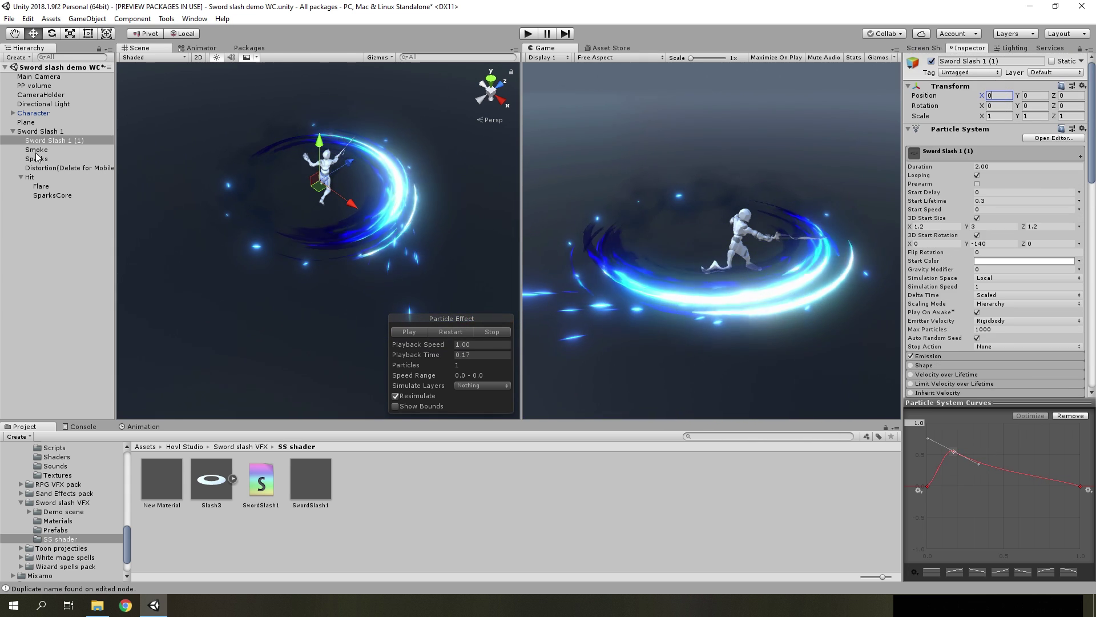
- Duplicate Sword Slash 1 (1), place the copy below Smoke, set its Y rotation to 180, and replay the effect
key(ctrl+d)
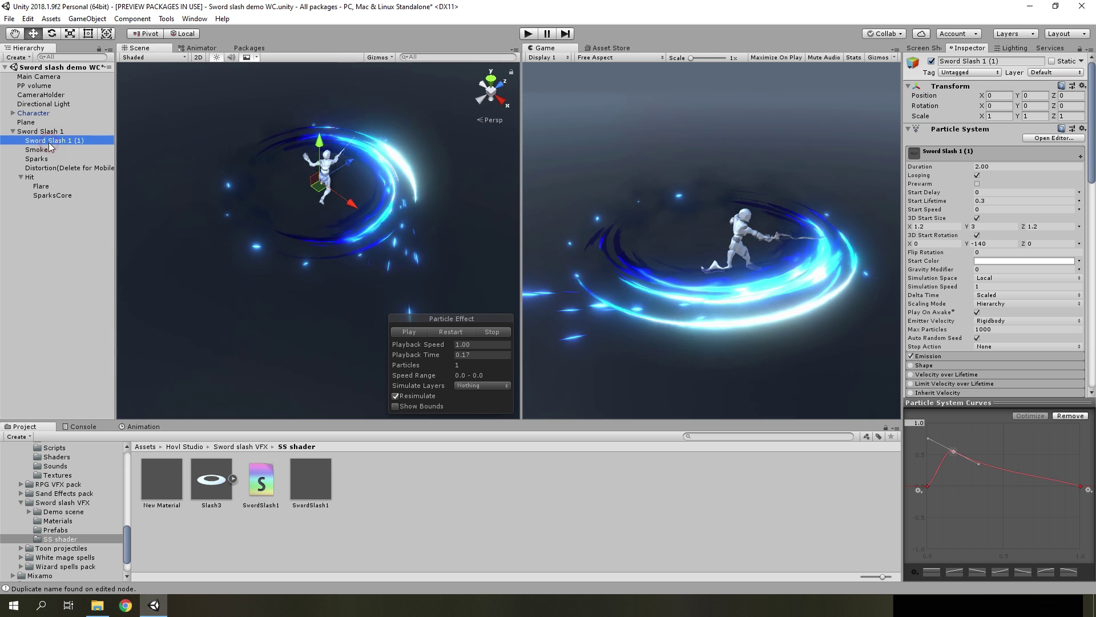
drag(54, 160, 54, 159)
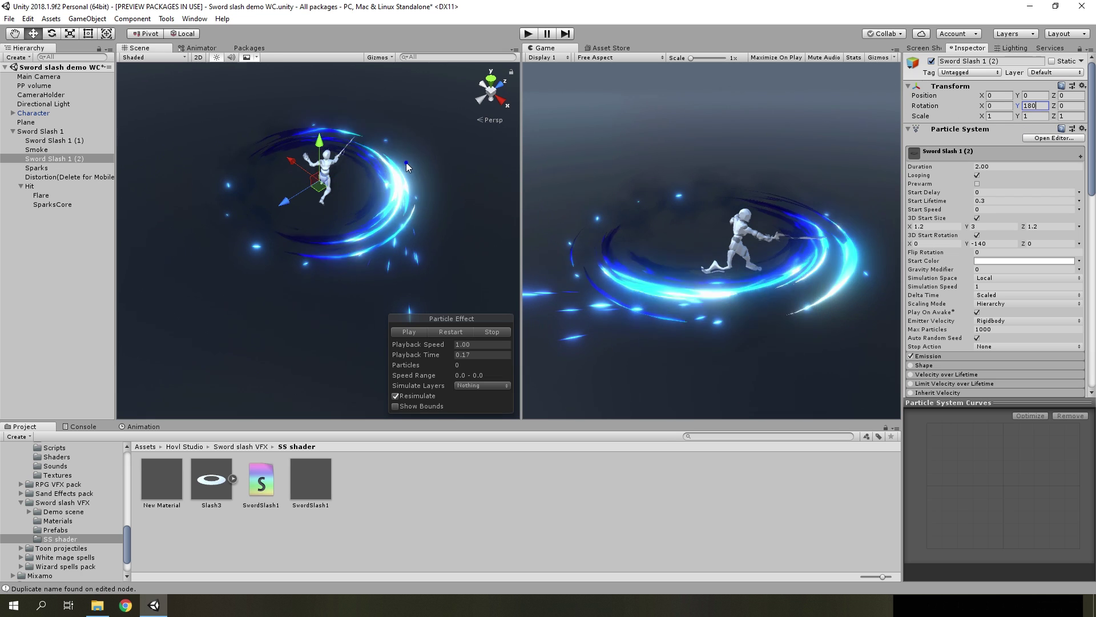
click(419, 331)
click(435, 331)
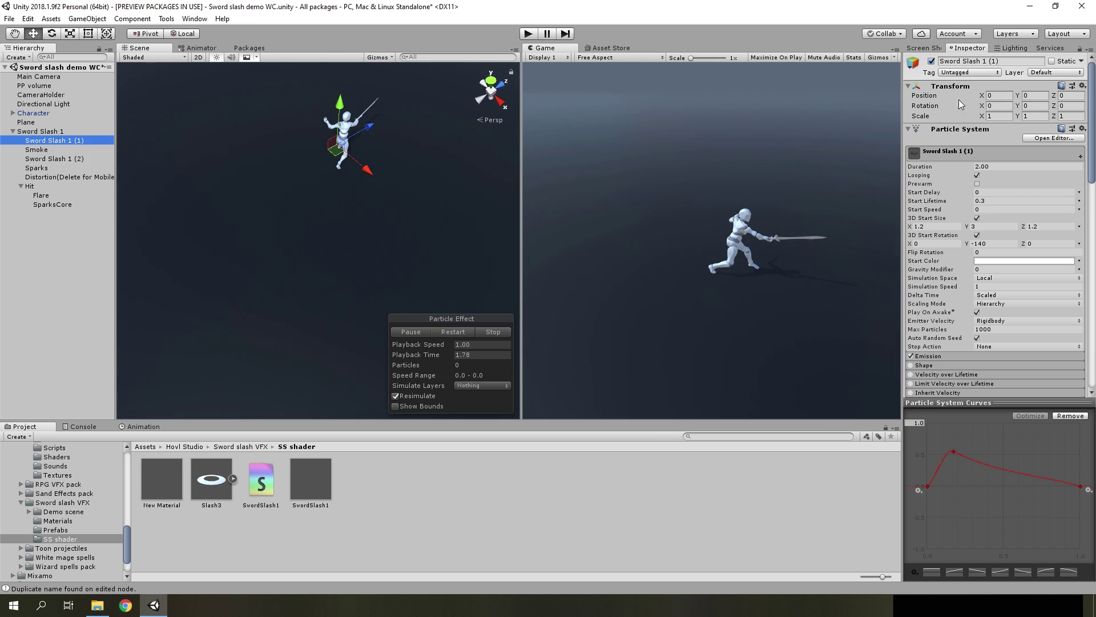
- Set the X rotation to -10 for Sword Slash 1 (1) and 10 for Sword Slash 1 (2), and replay the effect
click(1005, 105)
text(-10)
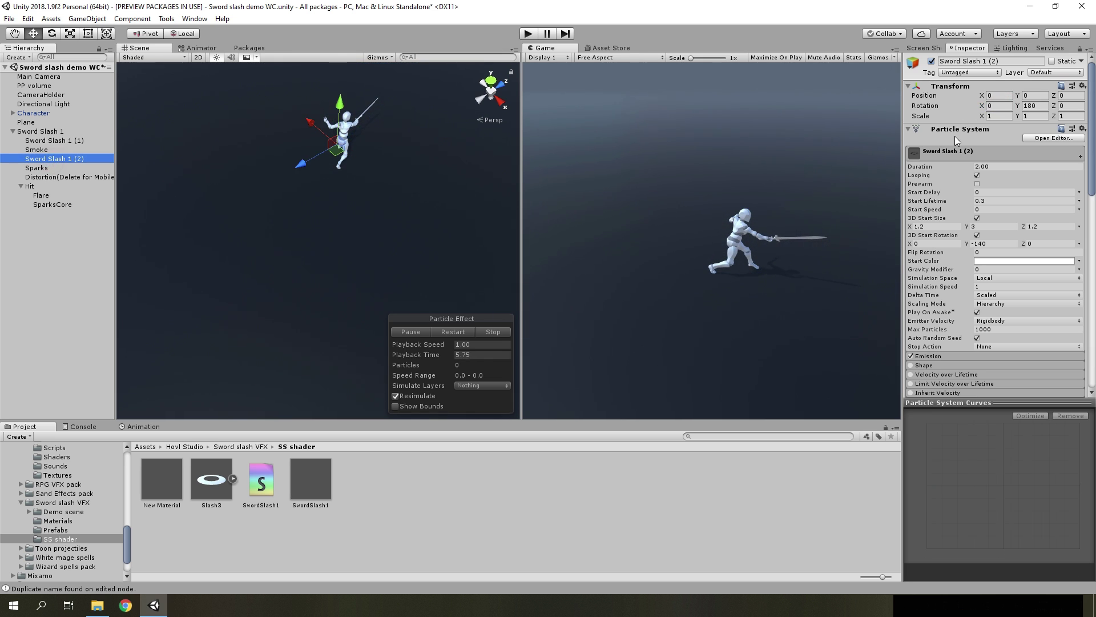
text(1)
click(448, 330)
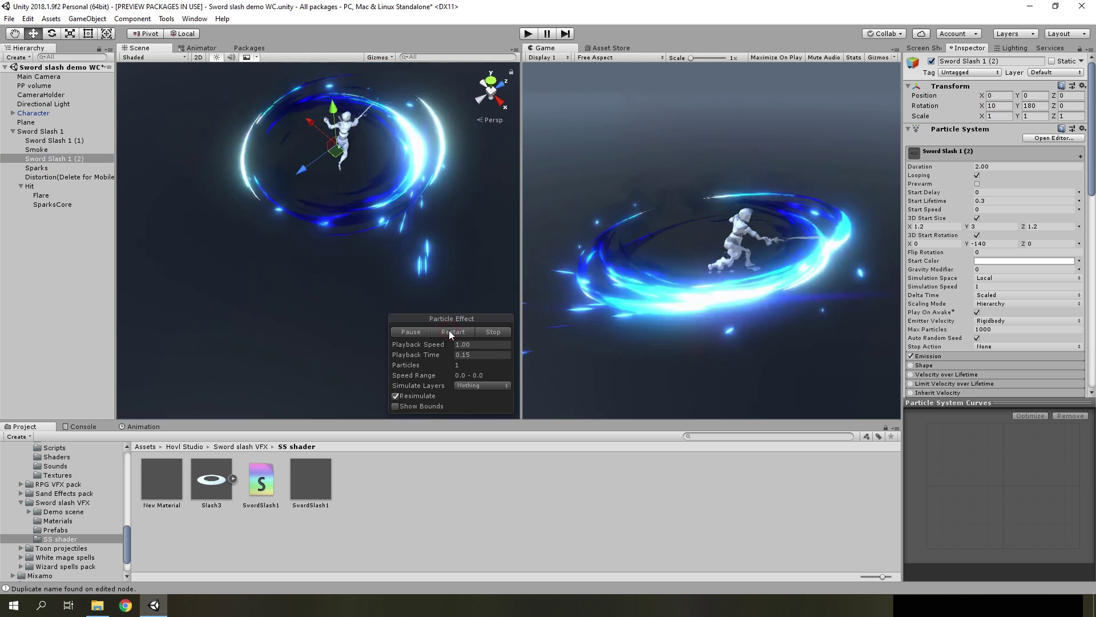
click(445, 331)
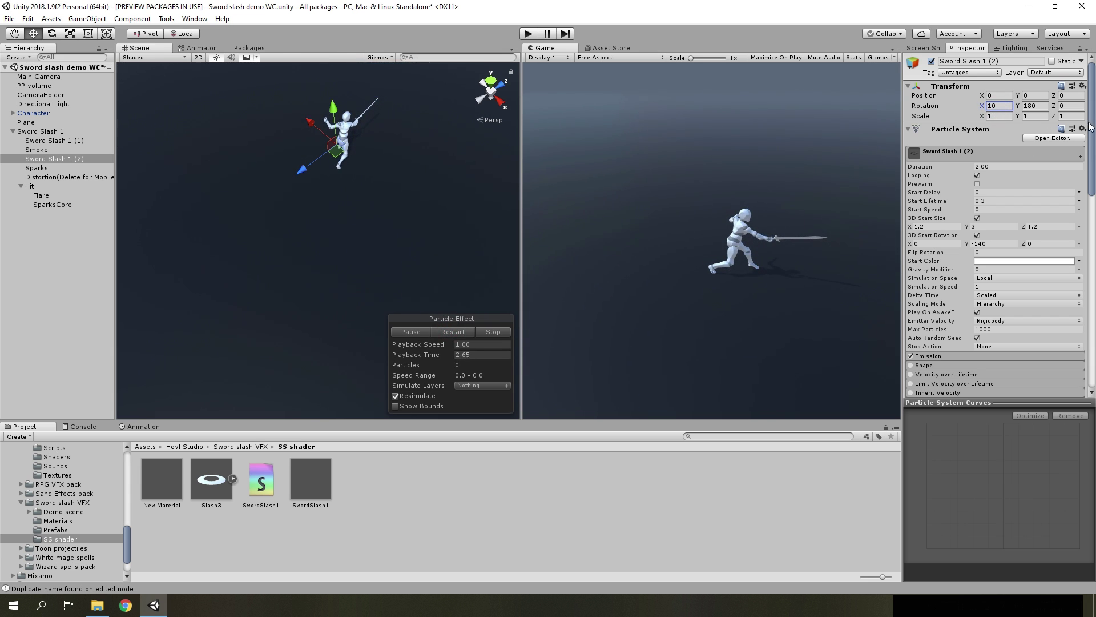
- Set Sword Slash 1 (2)'s X rotation to -10 and replay the tilted slashes
click(456, 332)
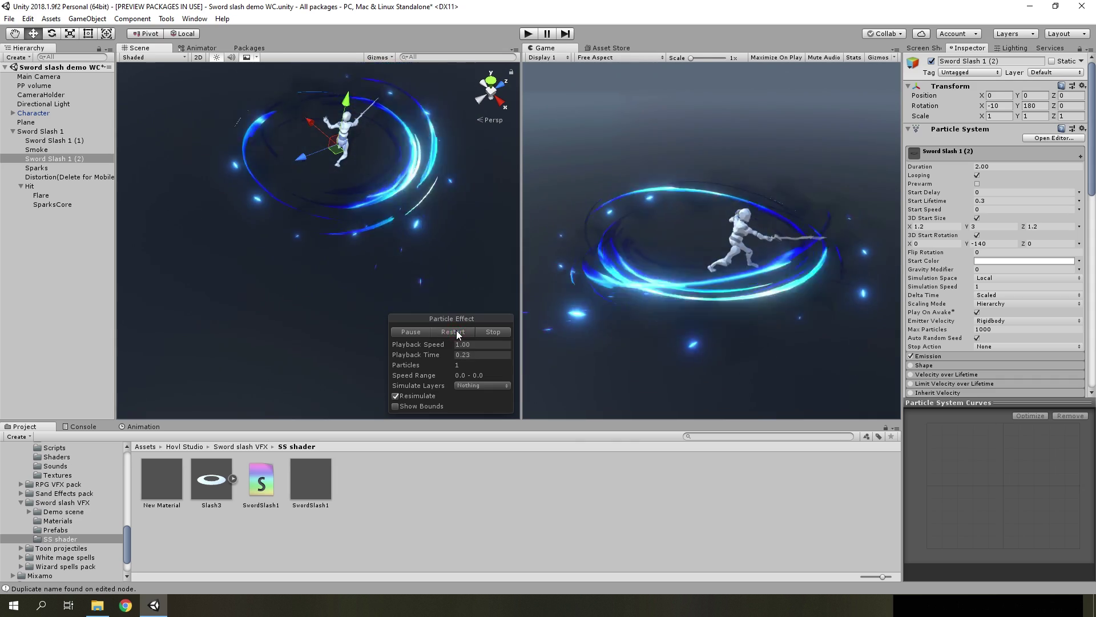
click(457, 332)
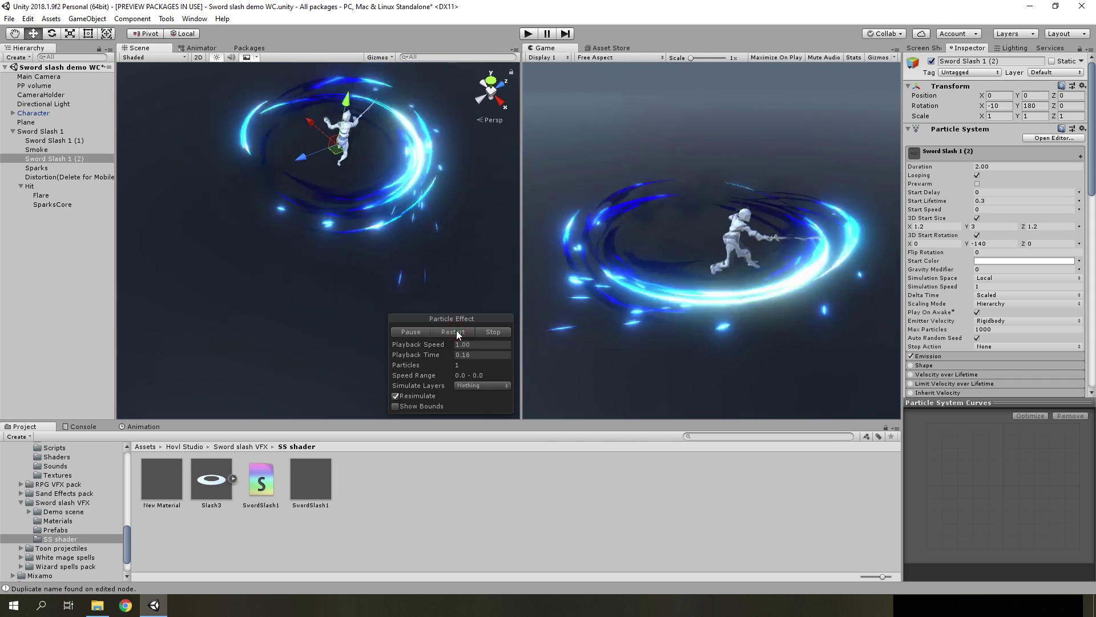
click(457, 331)
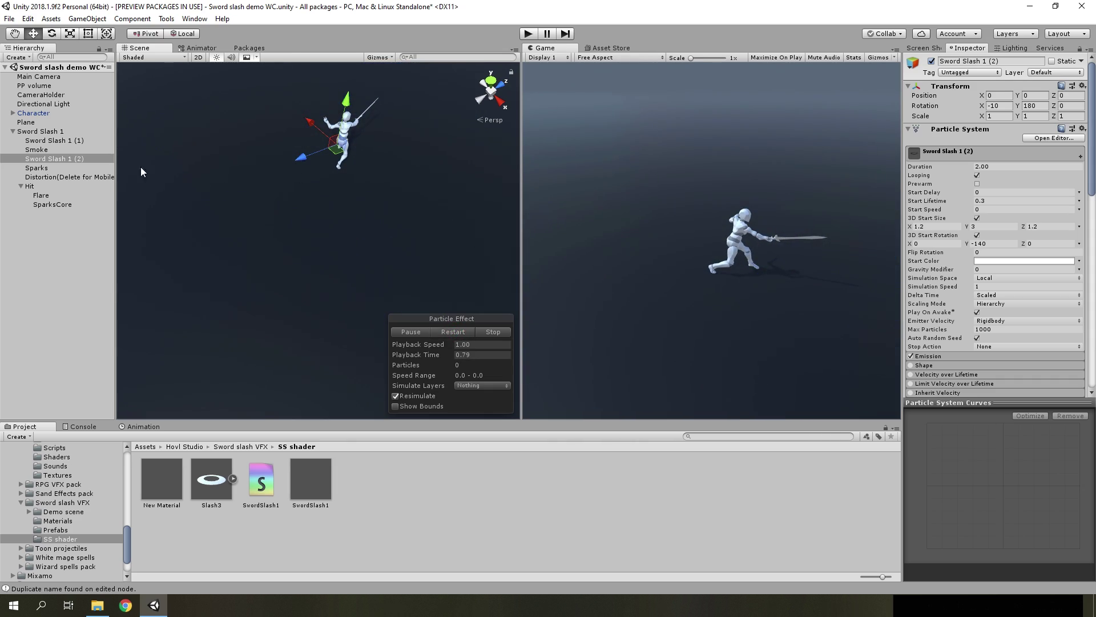
- Delete the Sword Slash 1 effect from the scene and run the effects demo in a maximized Game view
click(44, 132)
key(Delete)
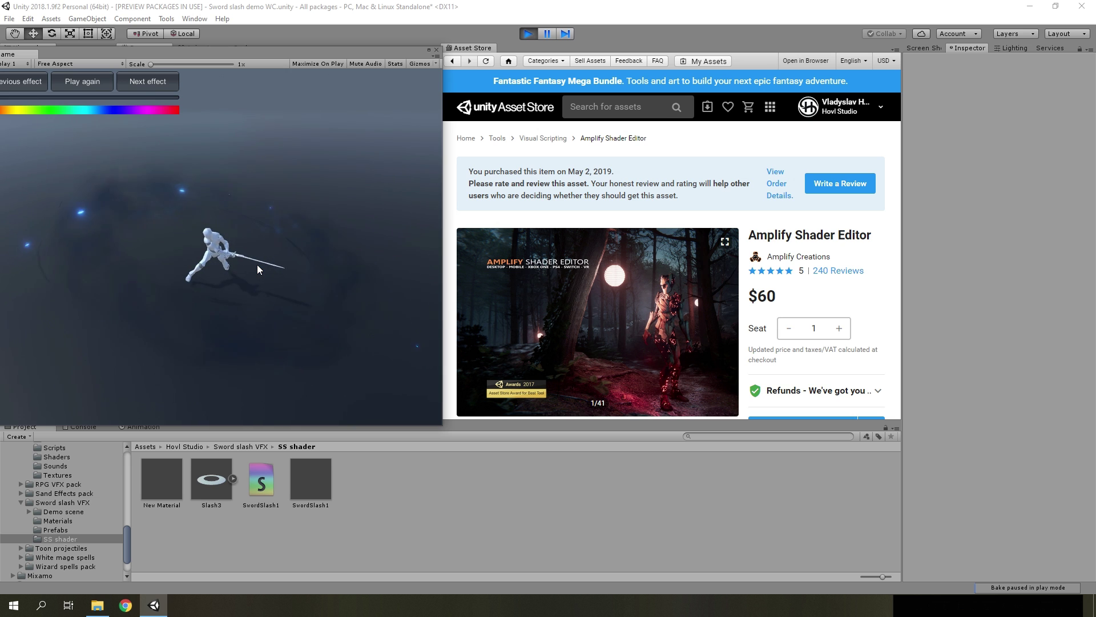
click(429, 50)
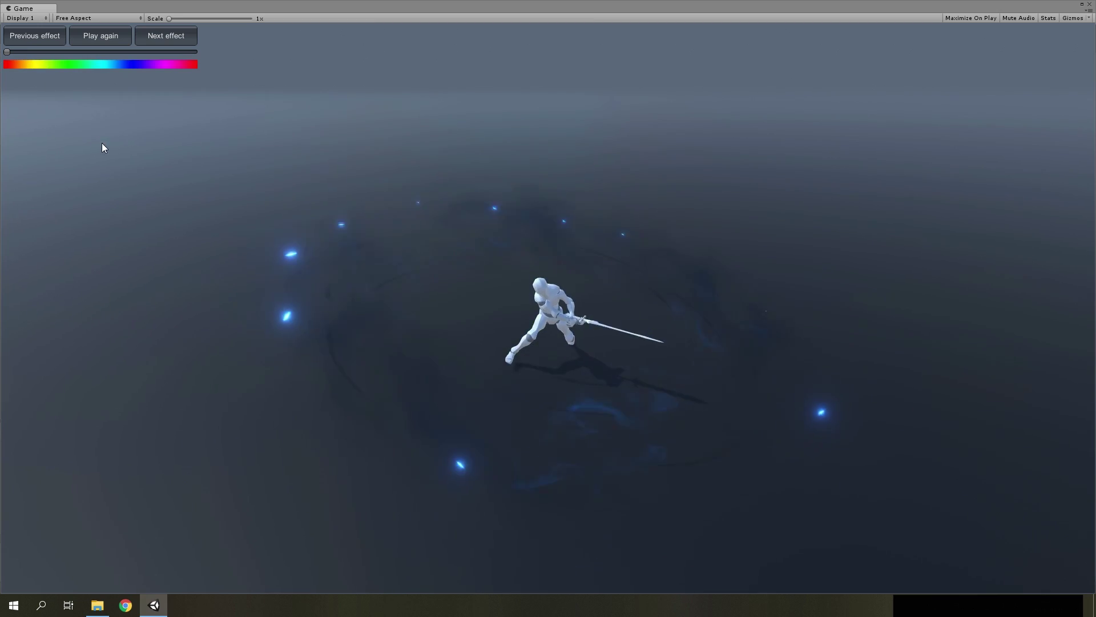
- Browse backwards through the demo's other sword slash effects
click(43, 36)
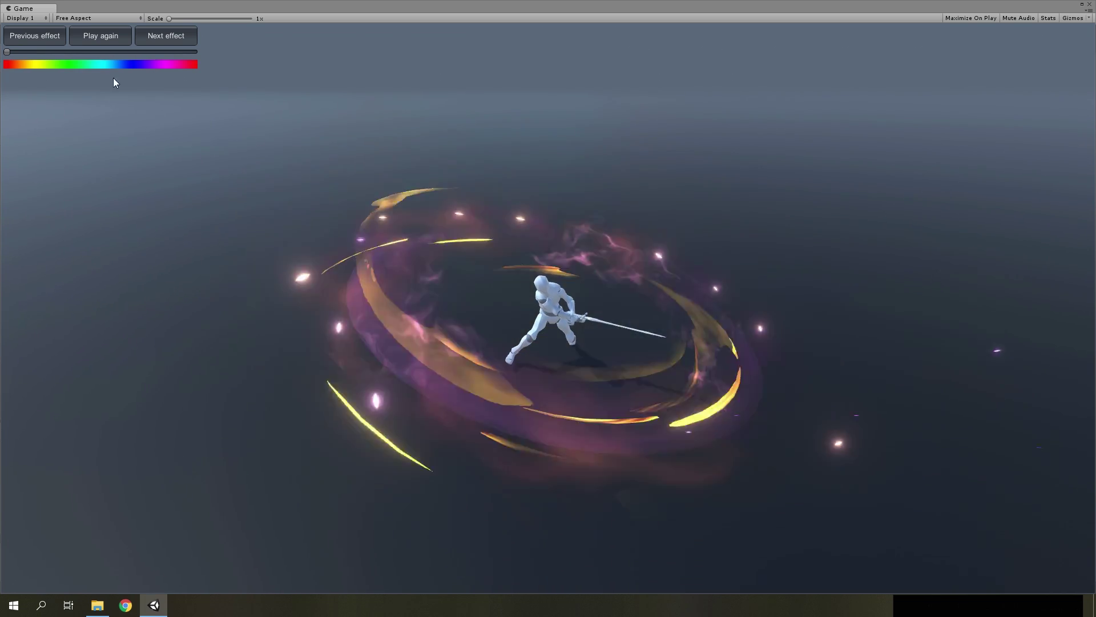
click(36, 36)
click(37, 36)
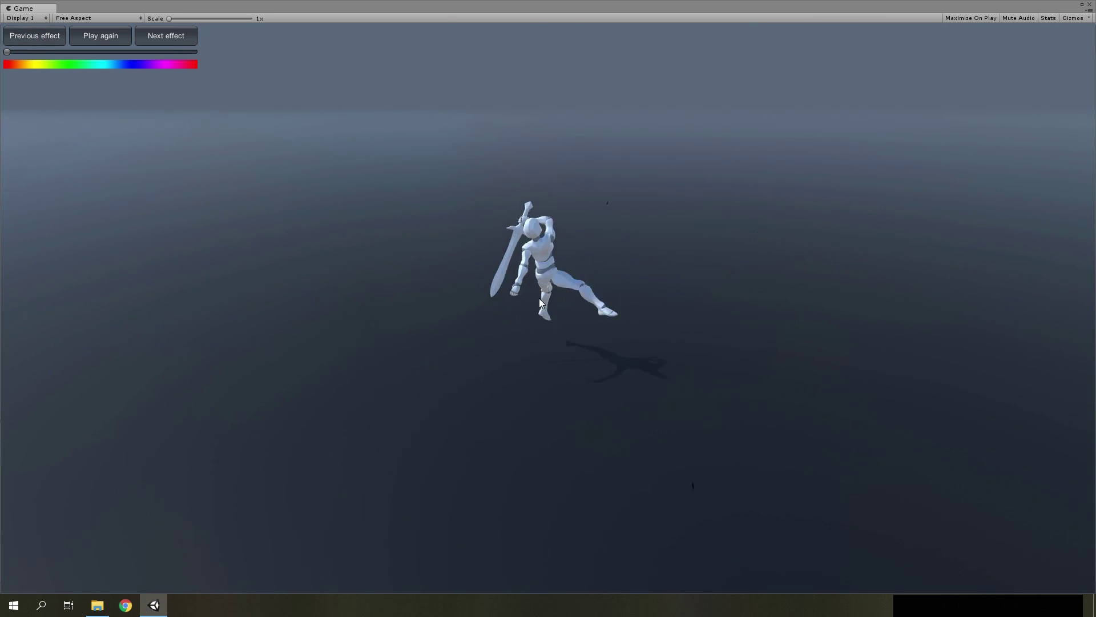
click(43, 33)
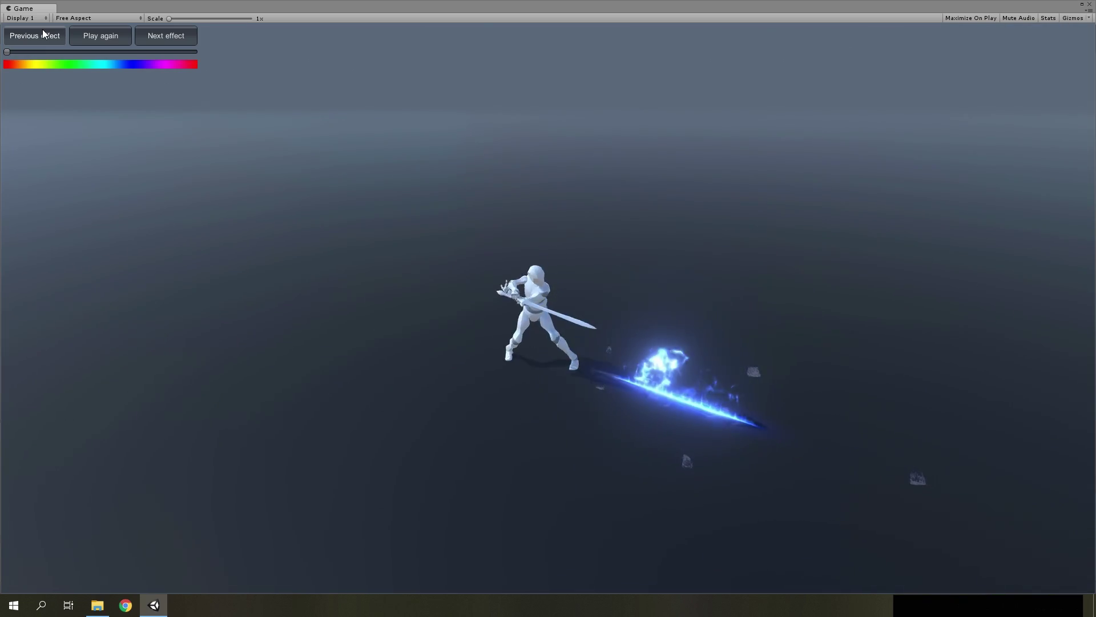
click(43, 33)
click(43, 33)
click(44, 33)
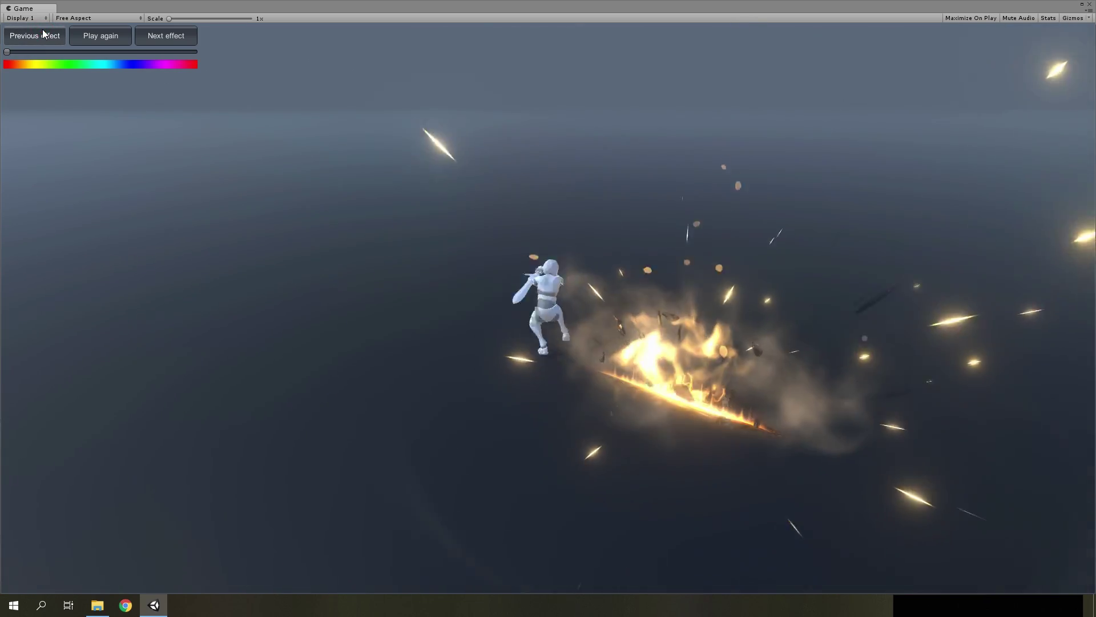
click(43, 33)
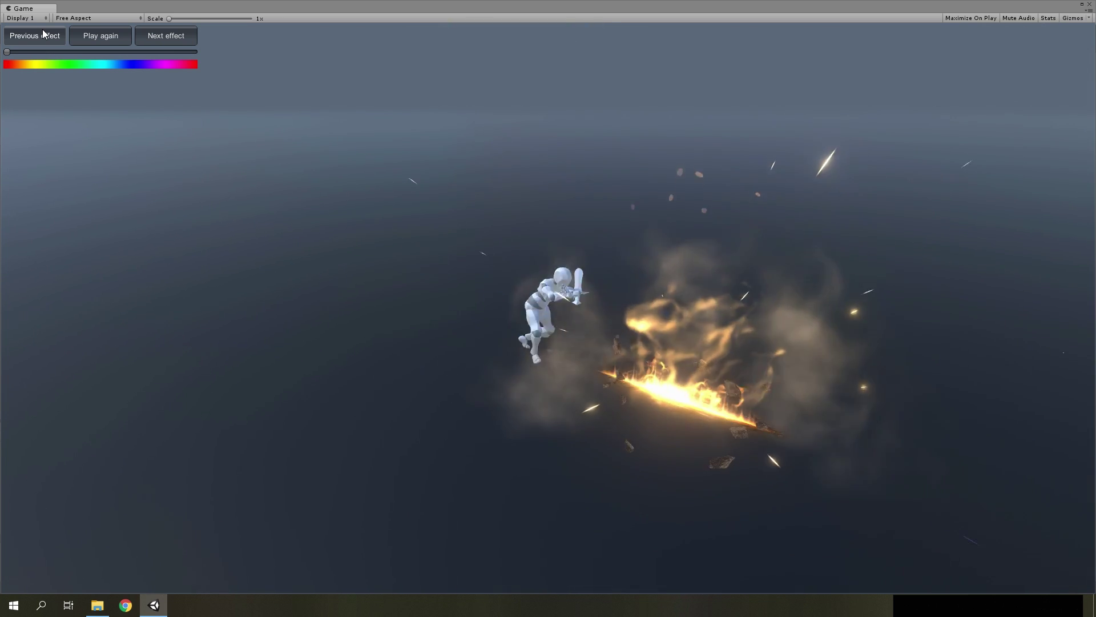